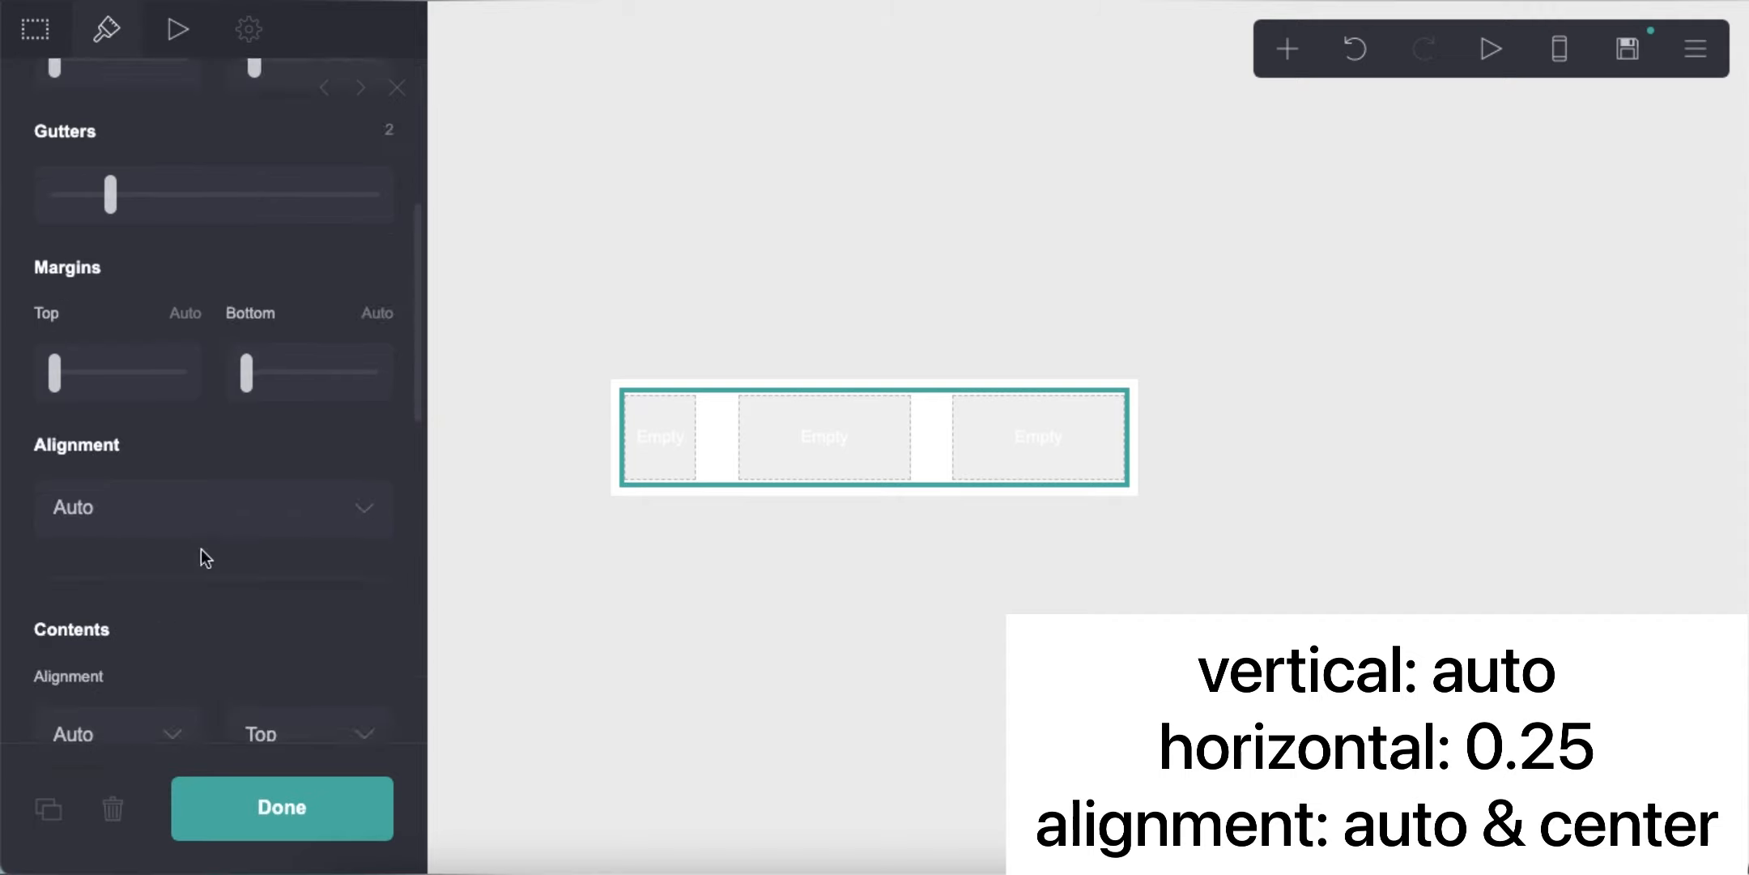
Set the vertical alignment of the three-column container's contents to Center.
{"action": "left_click", "coordinate": [257, 568]}
{"action": "scroll", "coordinate": [260, 526], "scroll_direction": "down", "scroll_amount": 2}
{"action": "scroll", "coordinate": [227, 601], "scroll_direction": "down", "scroll_amount": 3}
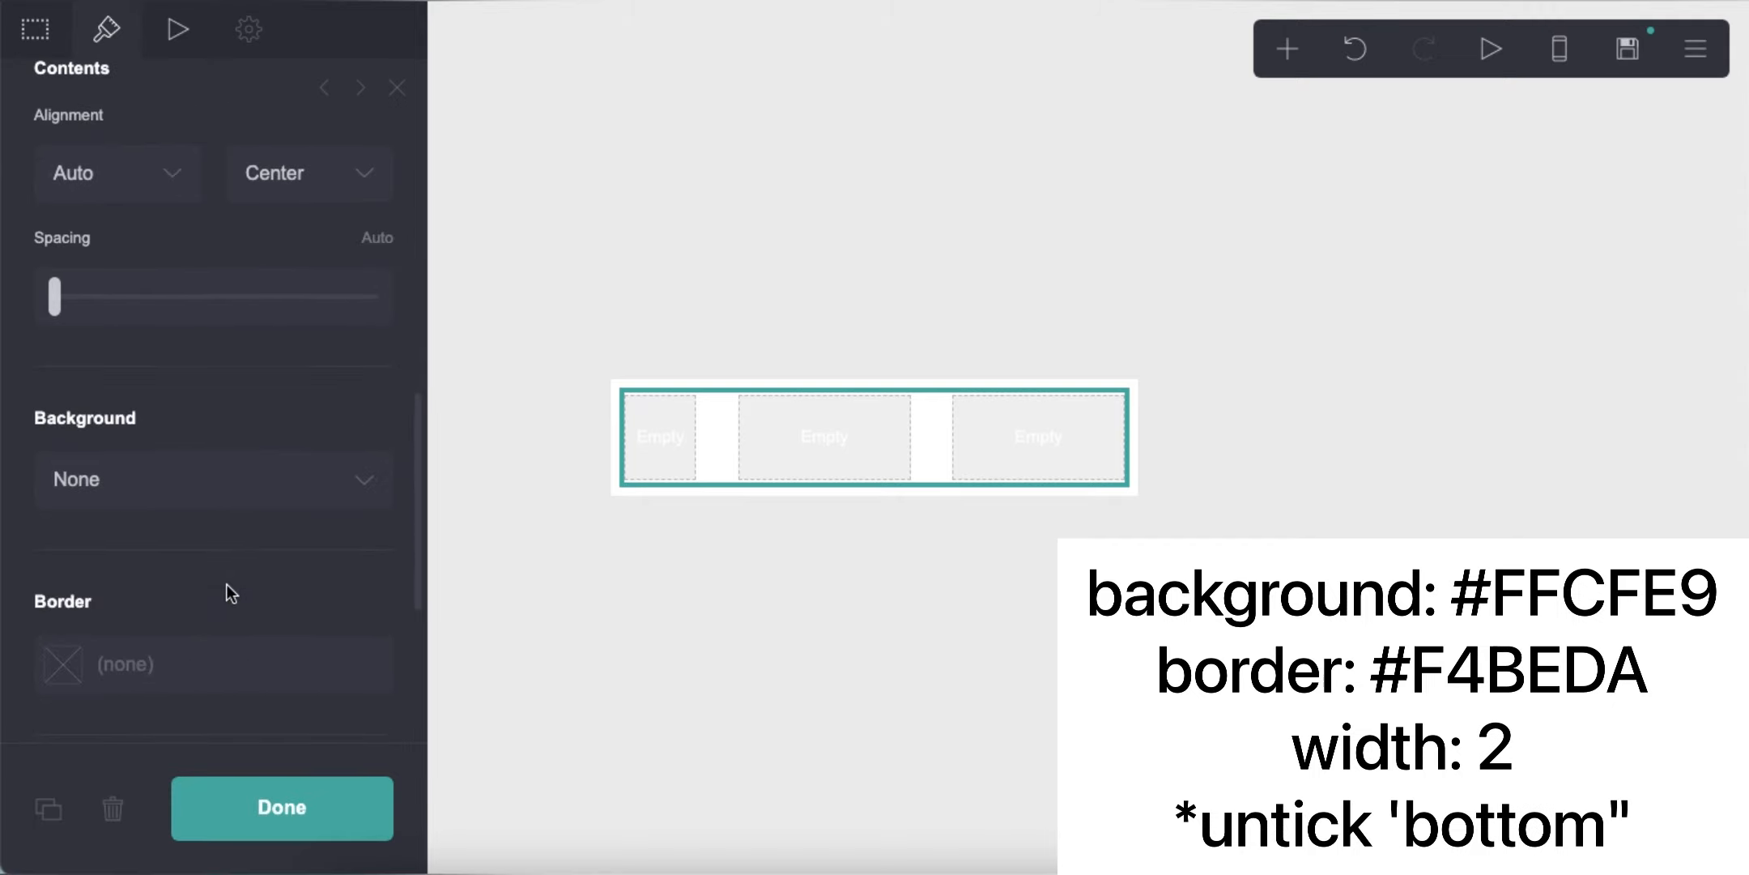
Give the three-column container a solid color background of #FFCFE9.
{"action": "left_click", "coordinate": [231, 486]}
{"action": "left_click", "coordinate": [227, 539]}
{"action": "left_click", "coordinate": [223, 478]}
{"action": "left_click", "coordinate": [220, 449]}
{"action": "left_click", "coordinate": [218, 551]}
{"action": "type", "text": "FFCFE9"}
{"action": "key", "text": "Return"}
Add a #F4BEDA border of width 2 to the container, excluding the bottom side.
{"action": "scroll", "coordinate": [174, 570], "scroll_direction": "down", "scroll_amount": 5}
{"action": "left_click", "coordinate": [197, 545]}
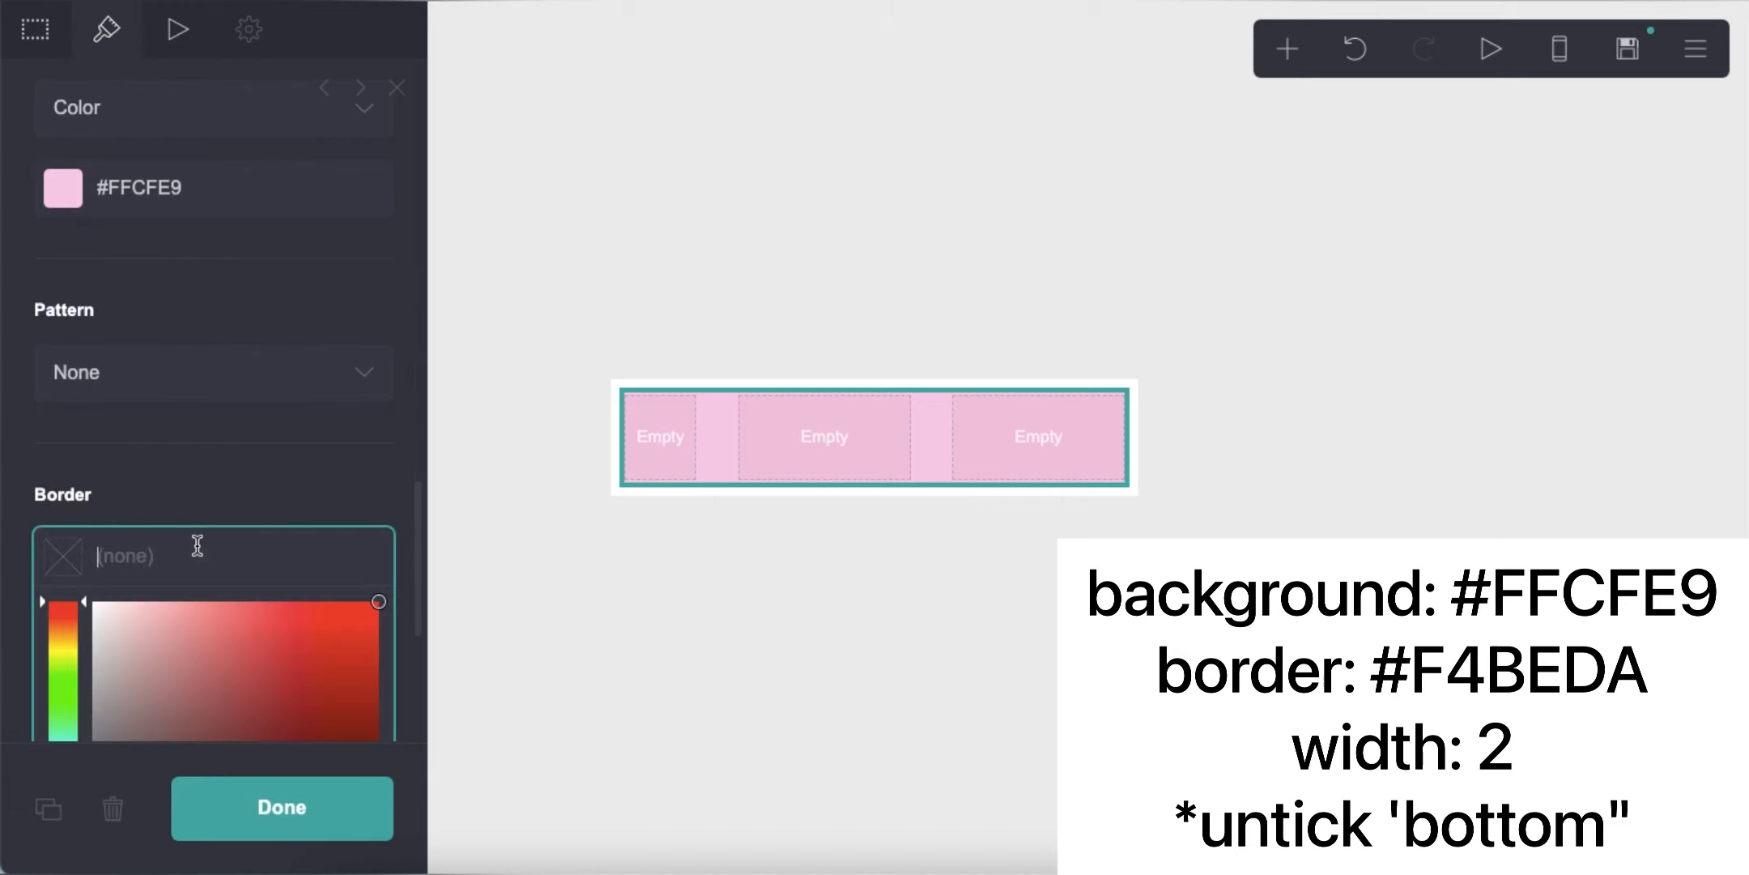
{"action": "type", "text": "F4BEDA"}
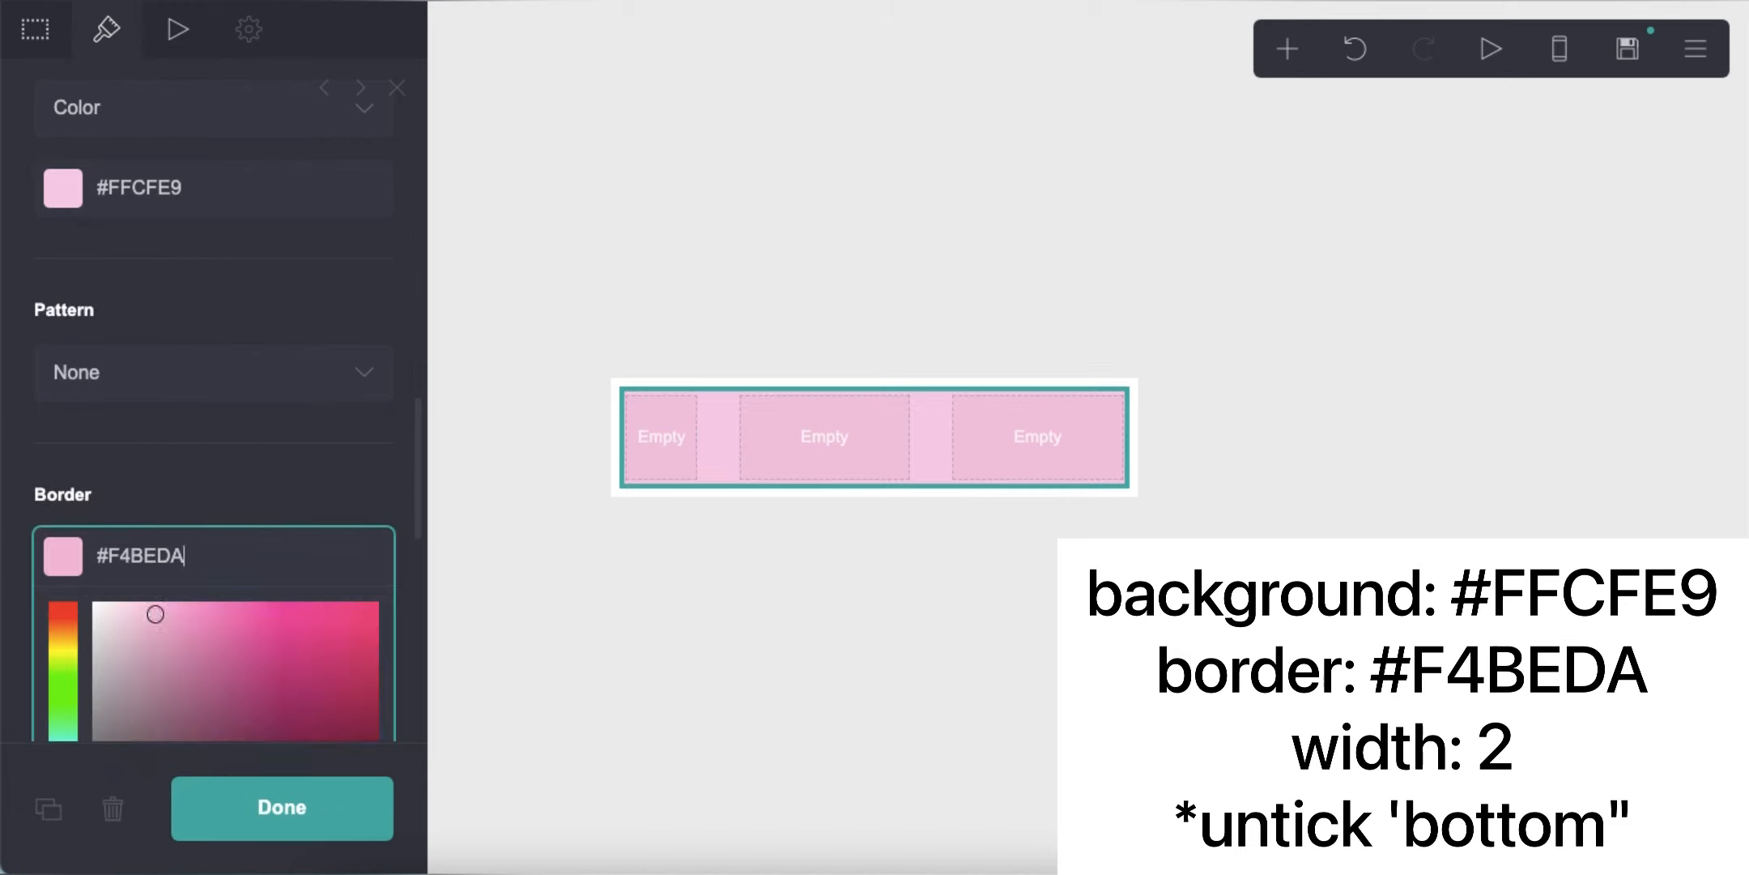
{"action": "key", "text": "Return"}
{"action": "left_click", "coordinate": [299, 598]}
{"action": "scroll", "coordinate": [173, 615], "scroll_direction": "down", "scroll_amount": 5}
{"action": "scroll", "coordinate": [173, 605], "scroll_direction": "down", "scroll_amount": 2}
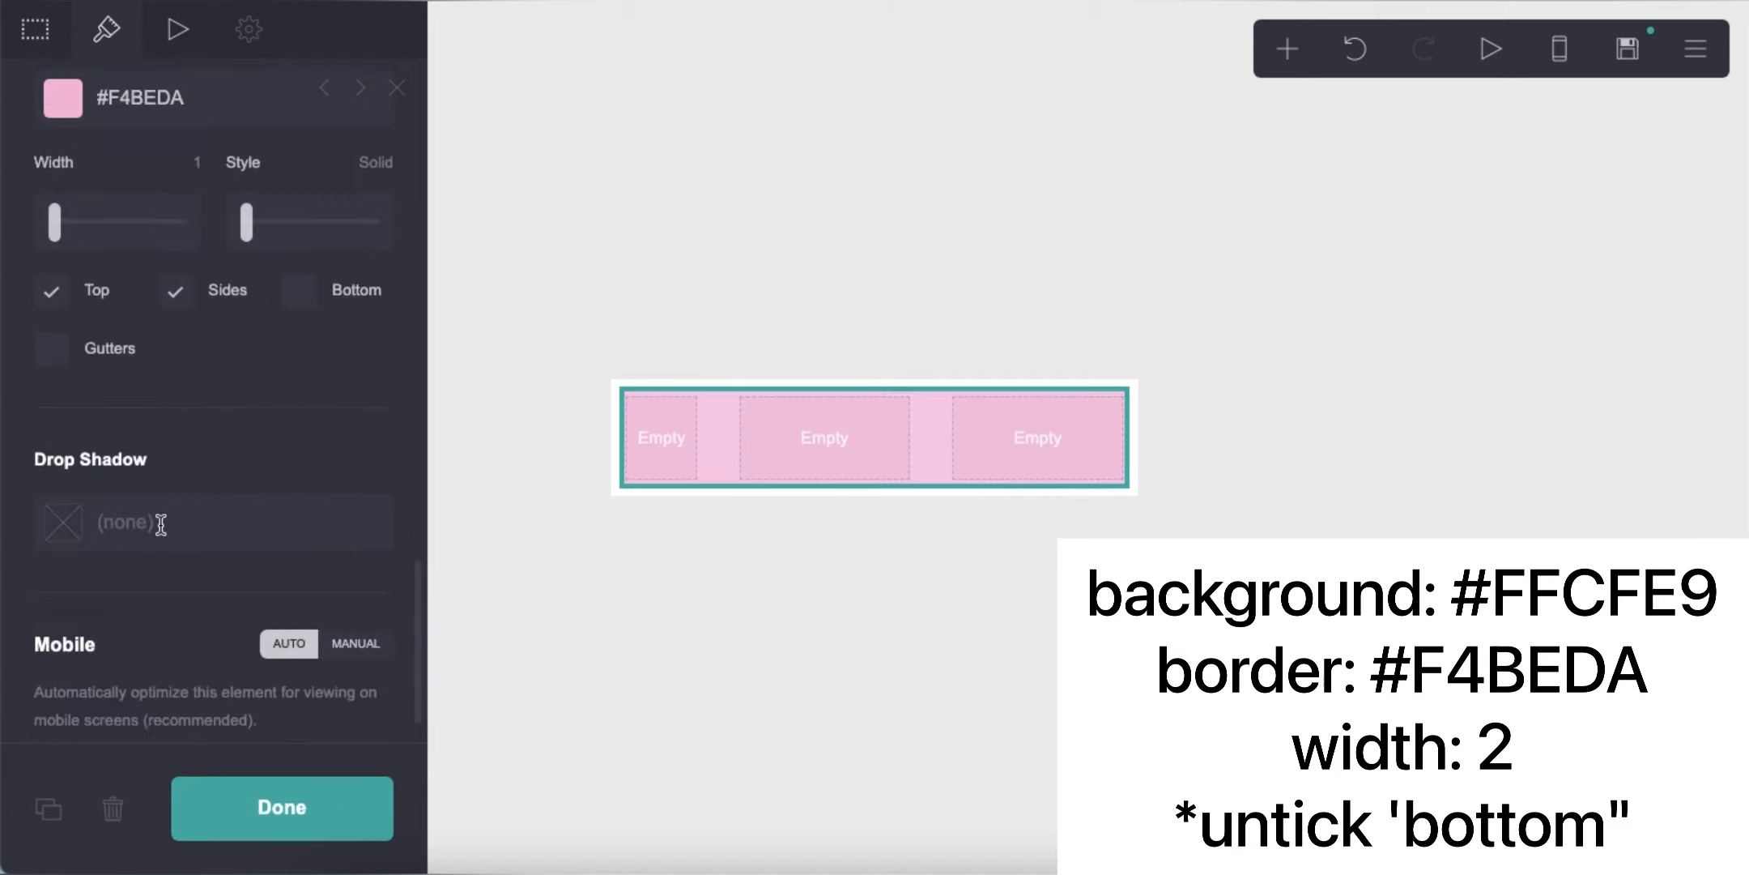
{"action": "scroll", "coordinate": [160, 519], "scroll_direction": "up", "scroll_amount": 4}
{"action": "scroll", "coordinate": [235, 559], "scroll_direction": "down", "scroll_amount": 3}
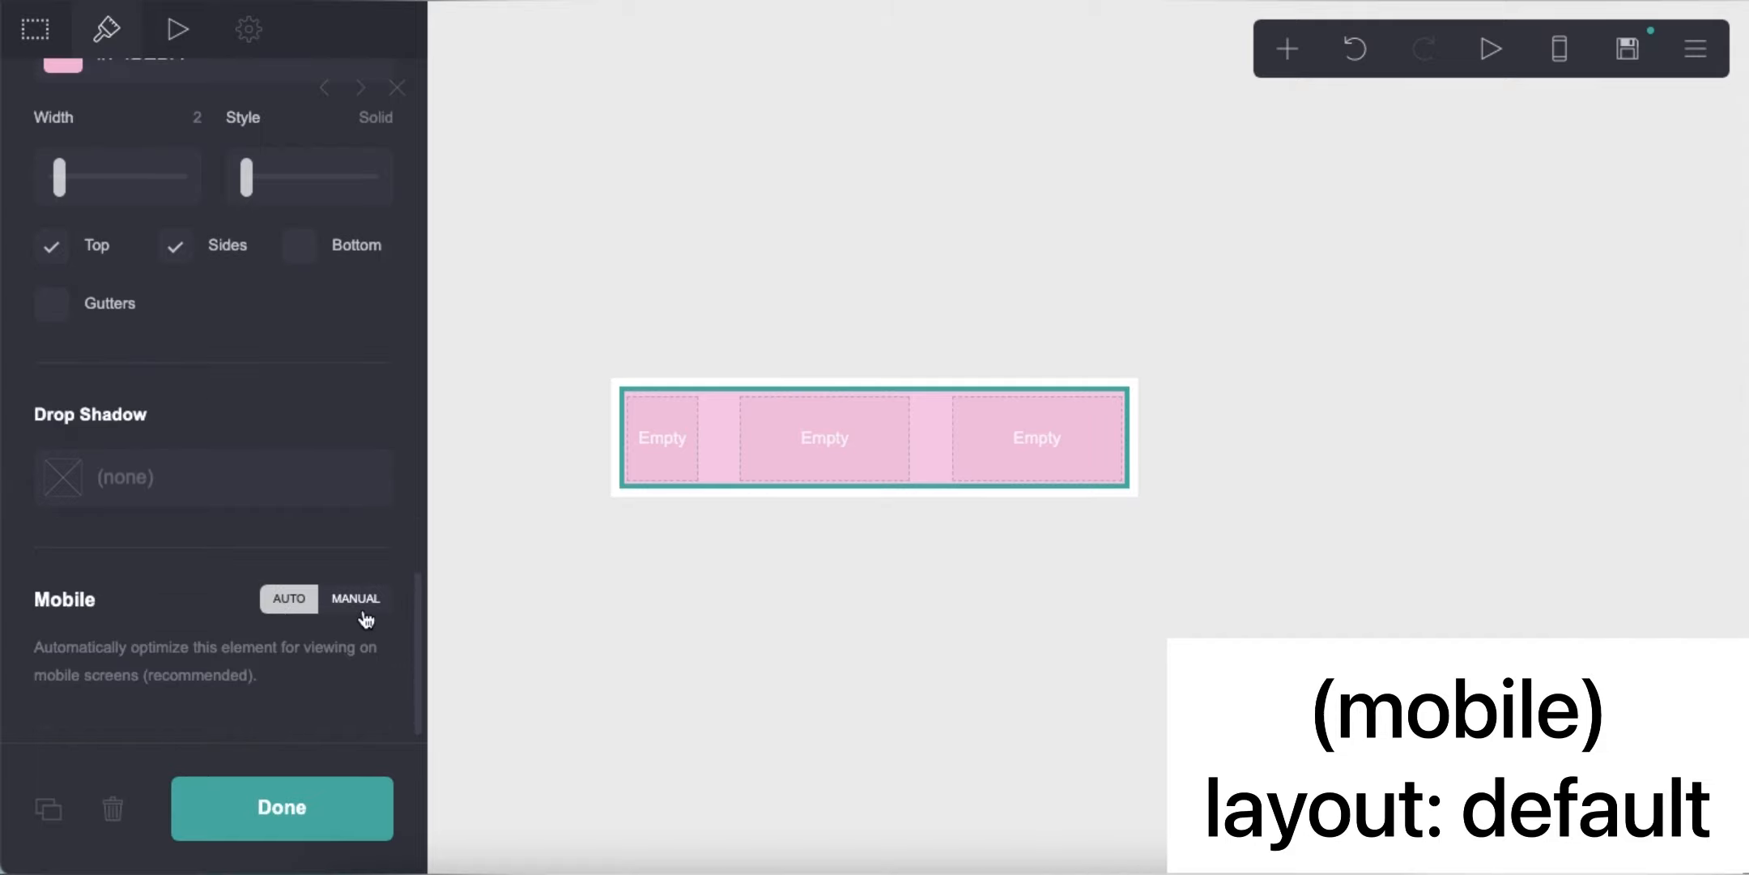
Switch the container's mobile settings to manual and set the mobile layout to Default.
{"action": "left_click", "coordinate": [356, 488]}
{"action": "scroll", "coordinate": [267, 567], "scroll_direction": "down", "scroll_amount": 4}
{"action": "left_click", "coordinate": [191, 421]}
{"action": "left_click", "coordinate": [191, 399]}
{"action": "left_click", "coordinate": [722, 621]}
Add an image element to the container's first column and upload the pink YouTube logo picture from Downloads.
{"action": "left_click", "coordinate": [1287, 49]}
{"action": "left_click", "coordinate": [1012, 200]}
{"action": "left_click_drag", "start_coordinate": [761, 518], "coordinate": [707, 297]}
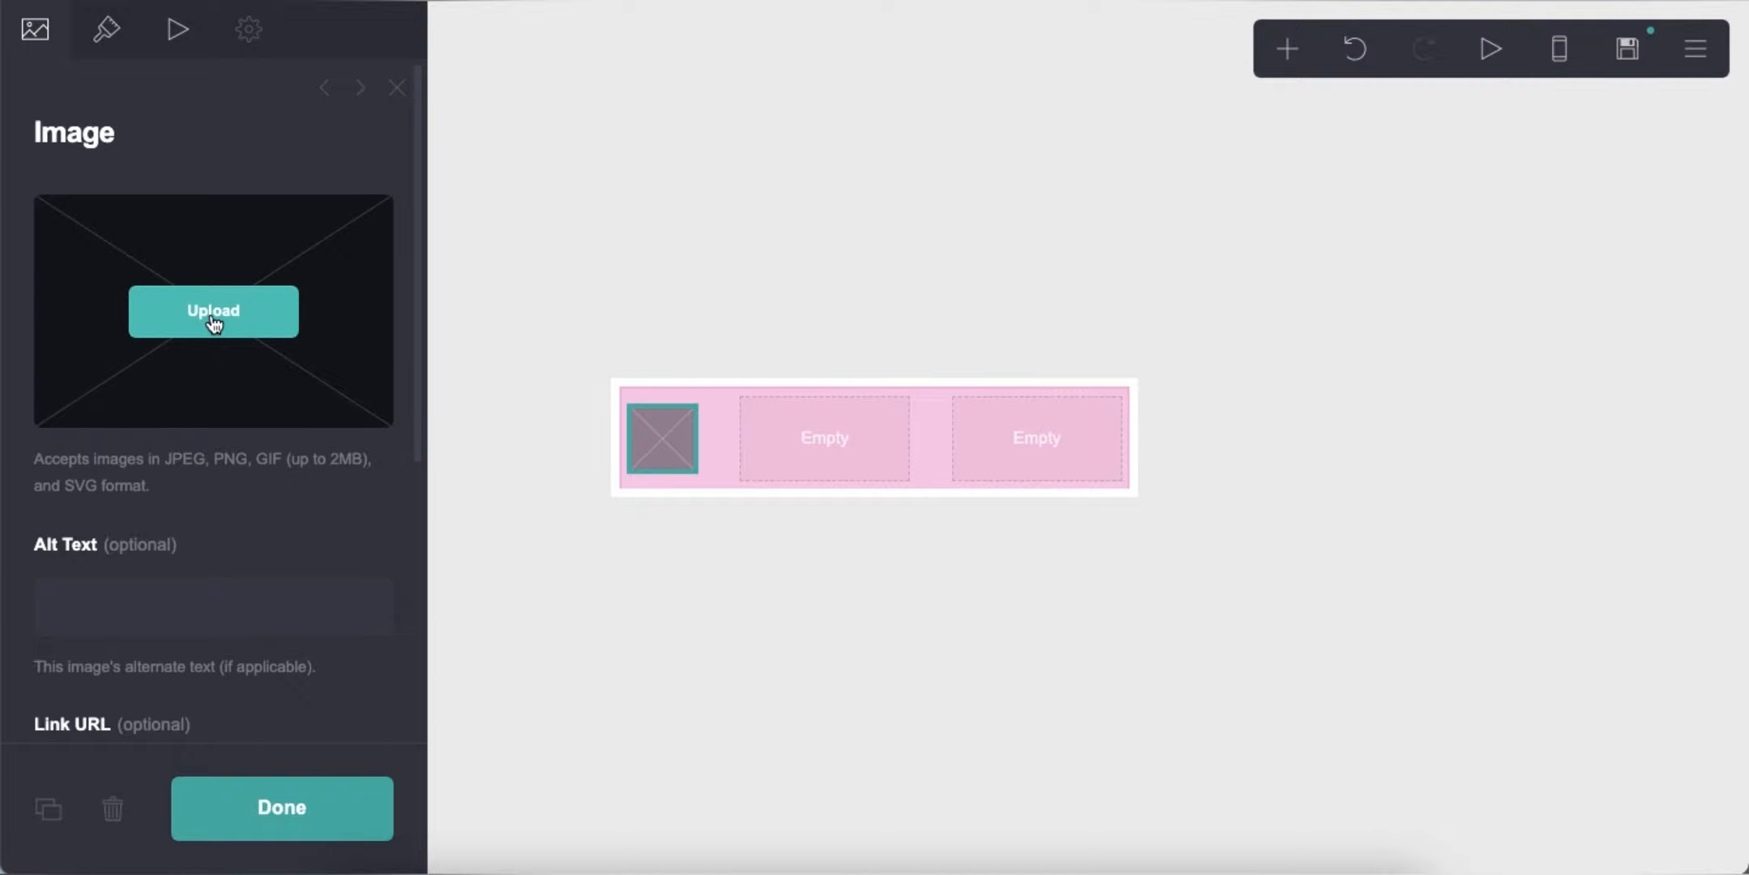
{"action": "scroll", "coordinate": [804, 449], "scroll_direction": "down", "scroll_amount": 5}
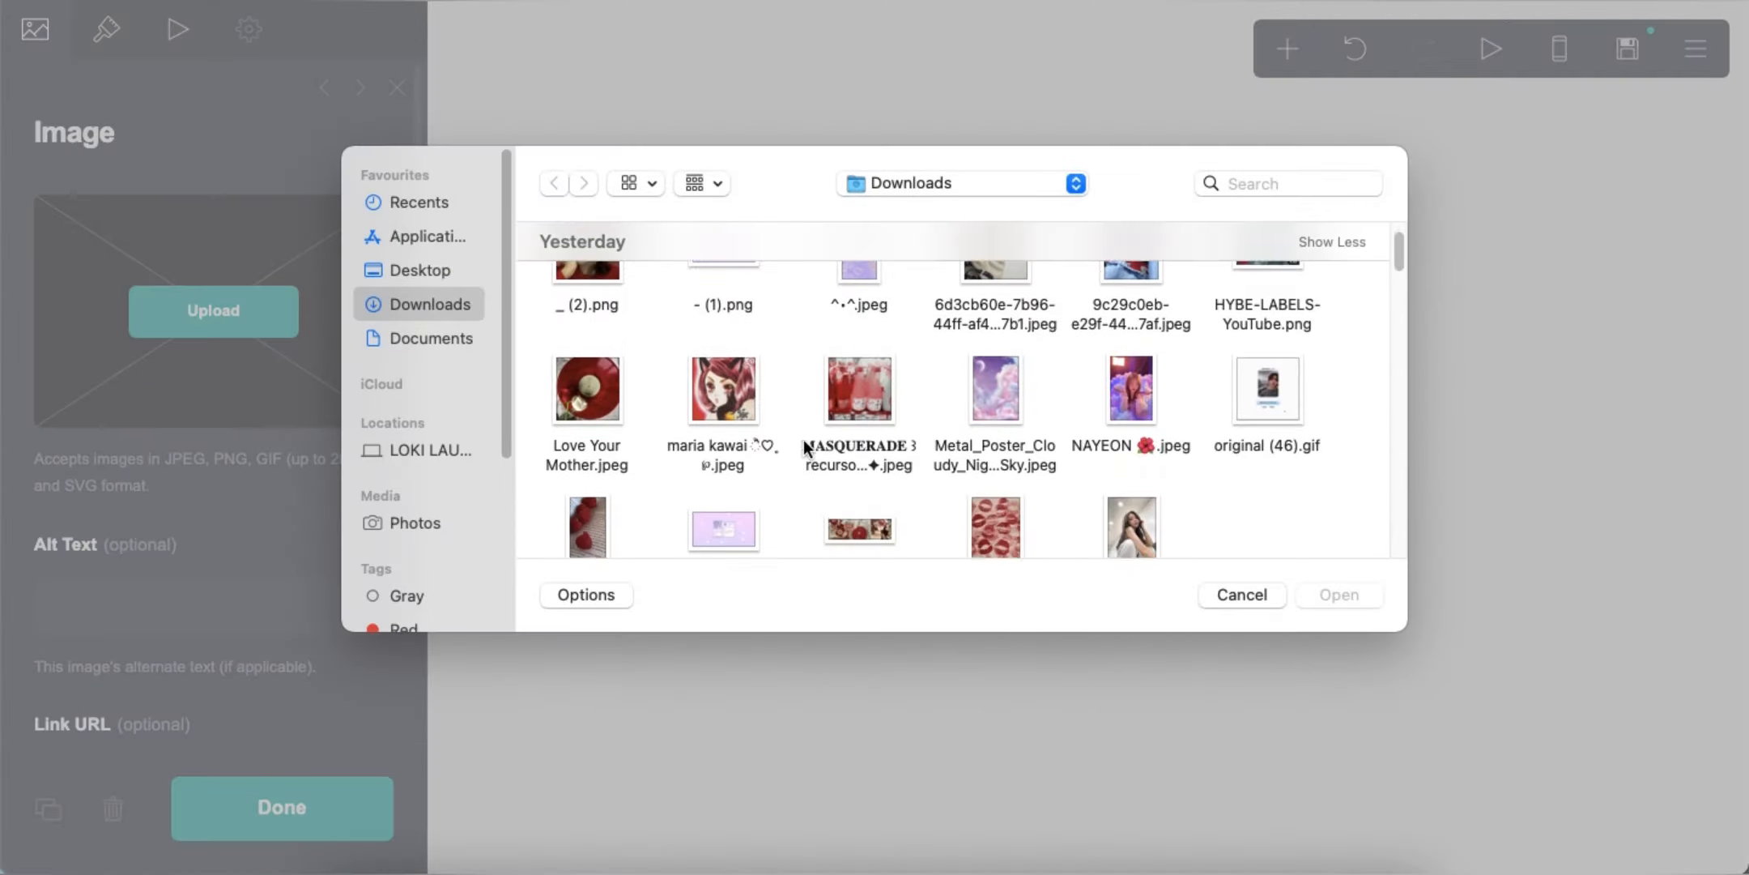
{"action": "double_click", "coordinate": [600, 433]}
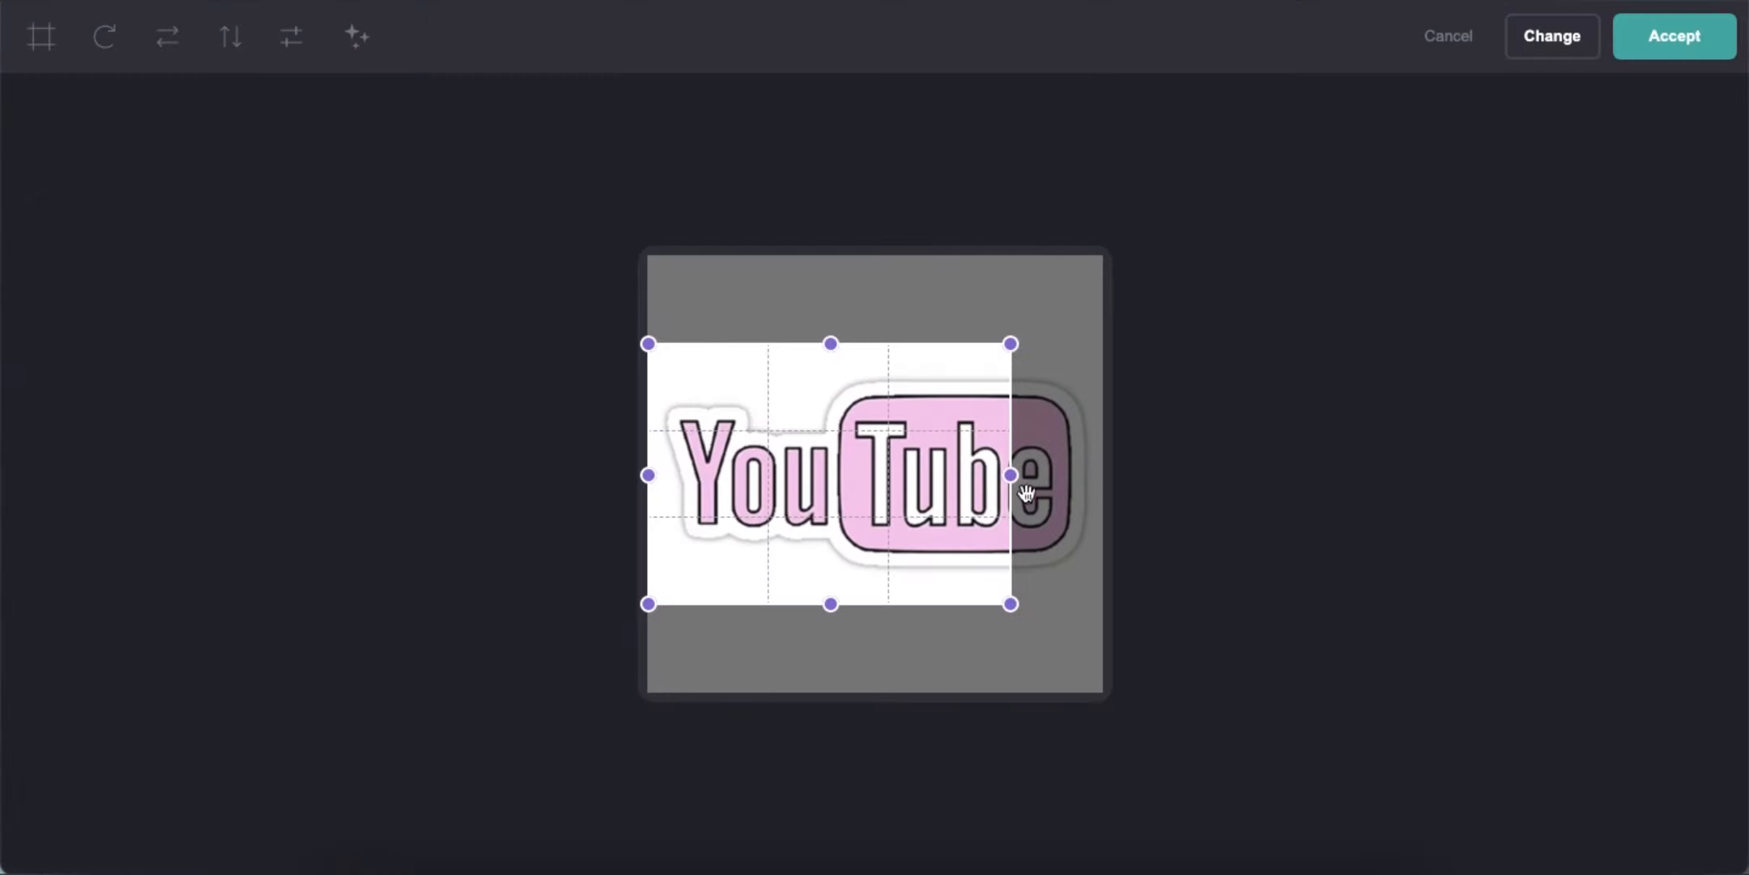
{"action": "left_click", "coordinate": [1674, 35]}
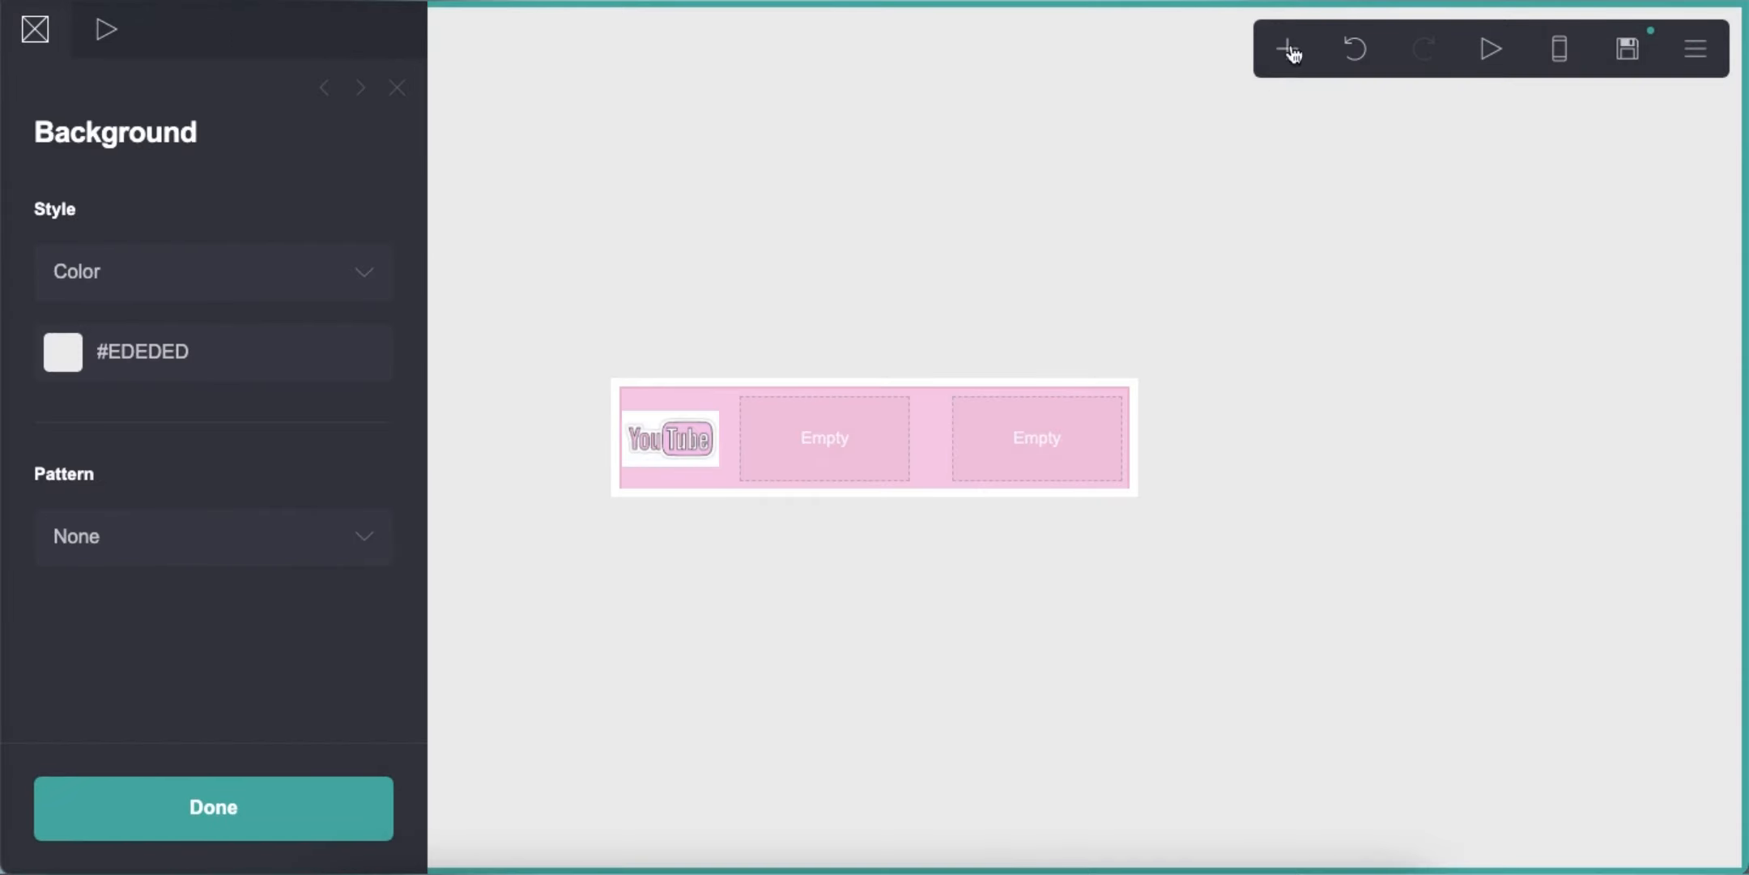
Add a text element reading "9:00 PM" to the middle column of the pink container.
{"action": "left_click", "coordinate": [1292, 53]}
{"action": "left_click_drag", "start_coordinate": [948, 141], "coordinate": [826, 438]}
{"action": "left_click", "coordinate": [206, 221]}
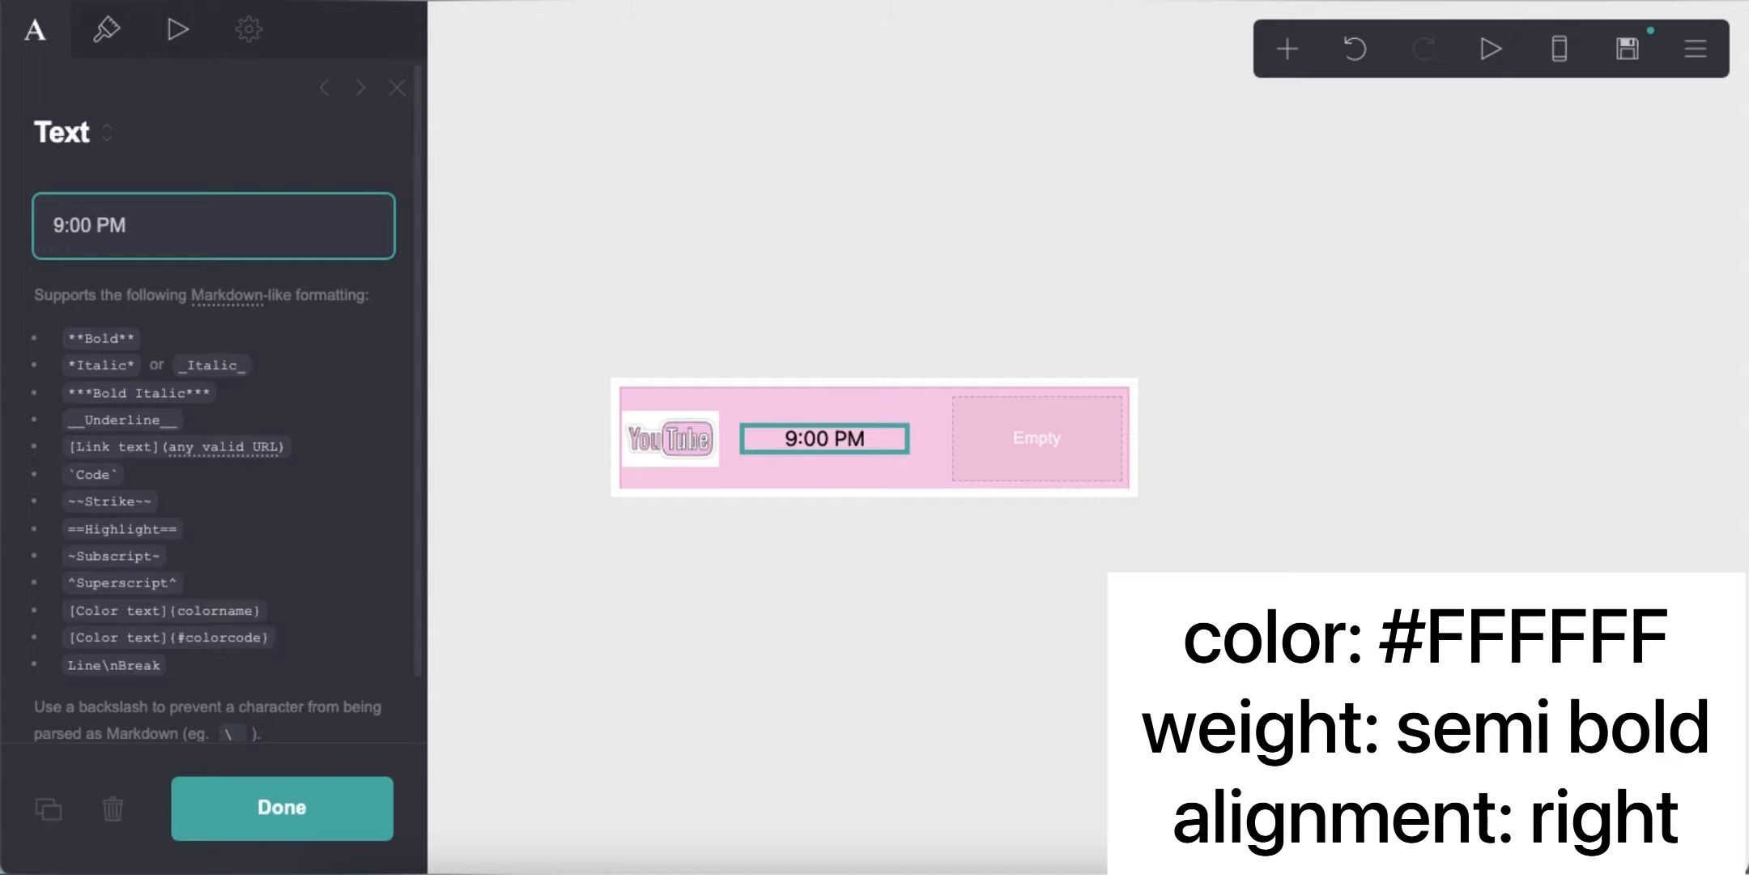
Style the "9:00 PM" text with color #FFFFFF, Semi Bold weight and right alignment.
{"action": "left_click", "coordinate": [95, 41]}
{"action": "left_click", "coordinate": [140, 292]}
{"action": "left_click_drag", "start_coordinate": [137, 363], "coordinate": [87, 337]}
{"action": "left_click", "coordinate": [136, 214]}
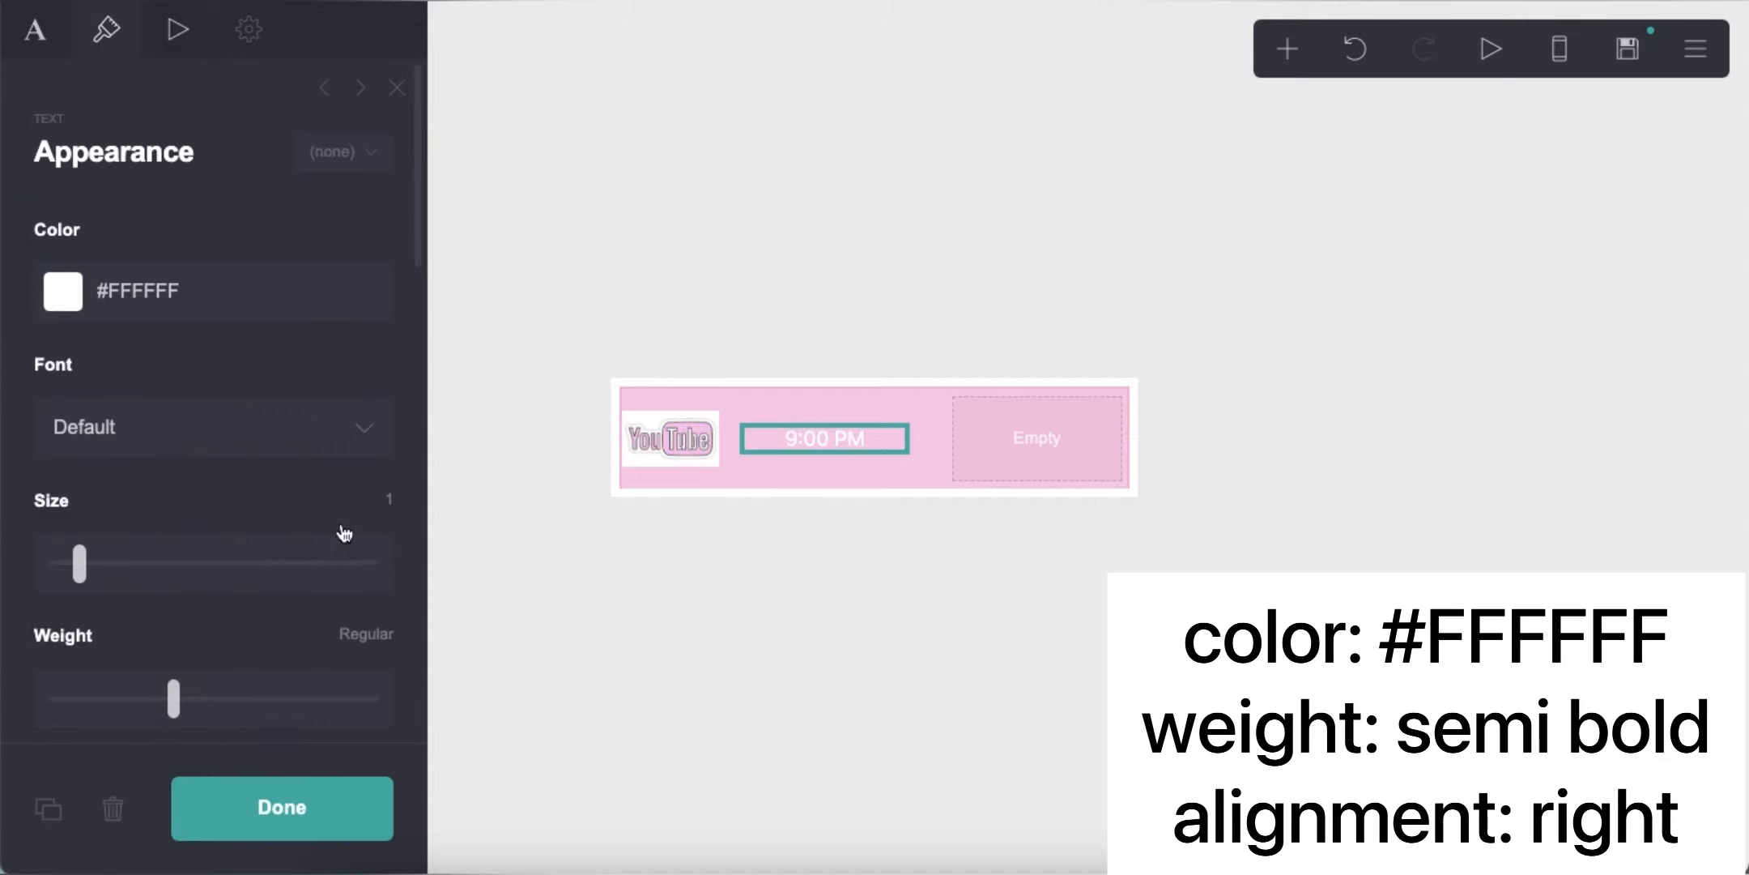
{"action": "scroll", "coordinate": [344, 533], "scroll_direction": "down", "scroll_amount": 2}
{"action": "scroll", "coordinate": [223, 542], "scroll_direction": "down", "scroll_amount": 10}
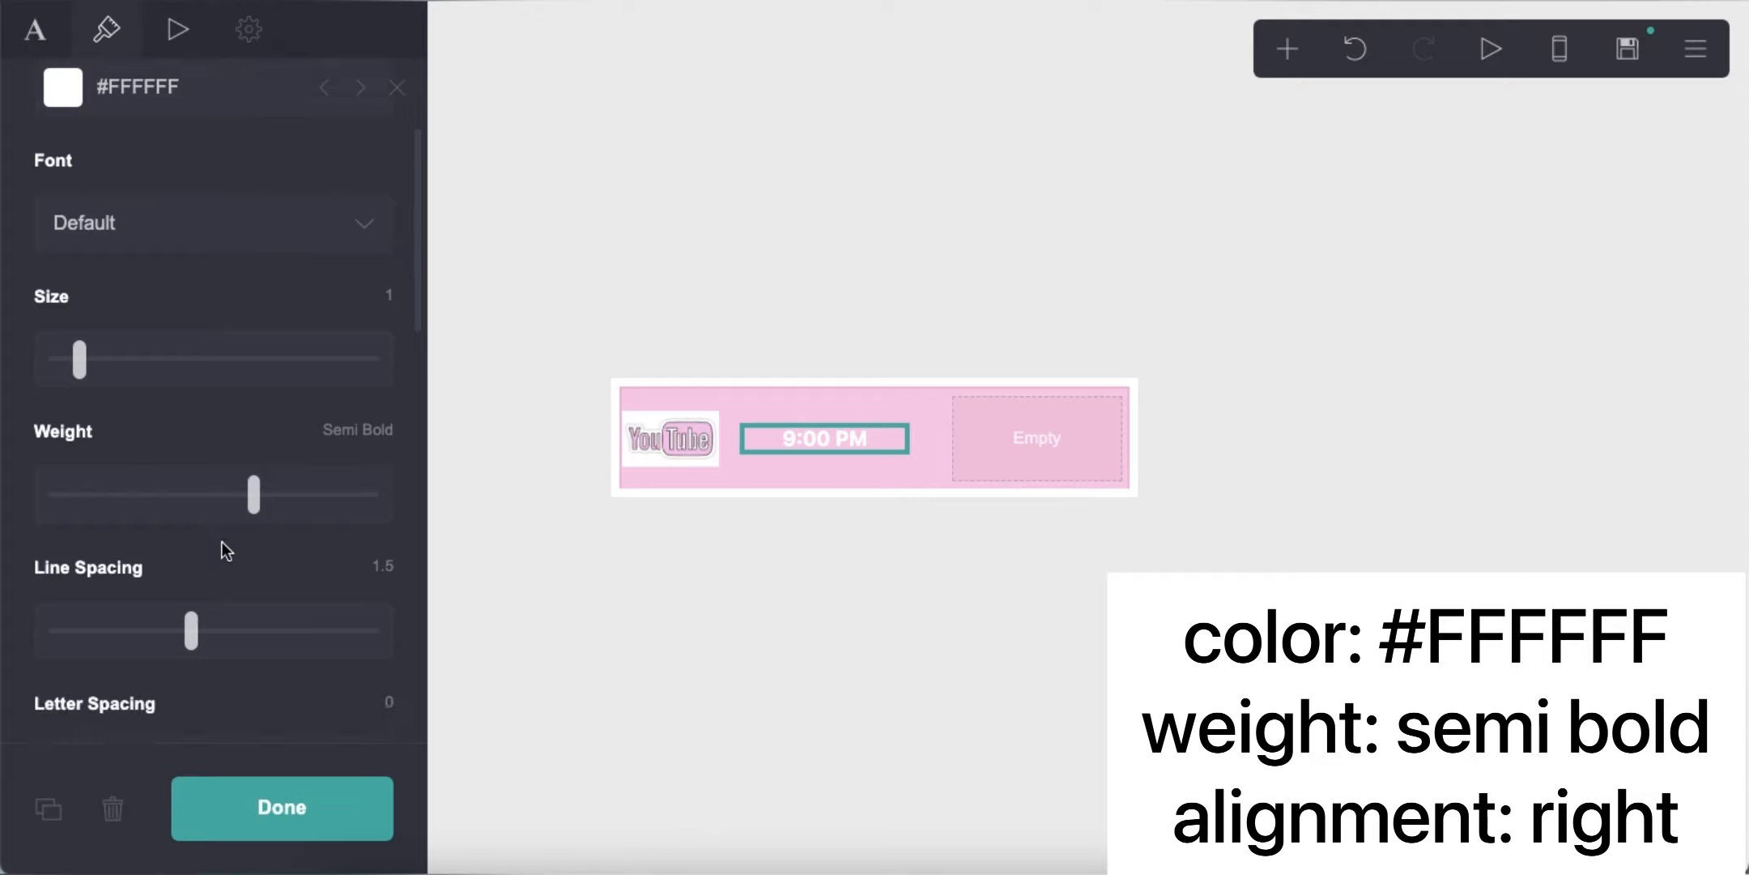
{"action": "left_click", "coordinate": [202, 336]}
{"action": "left_click", "coordinate": [202, 425]}
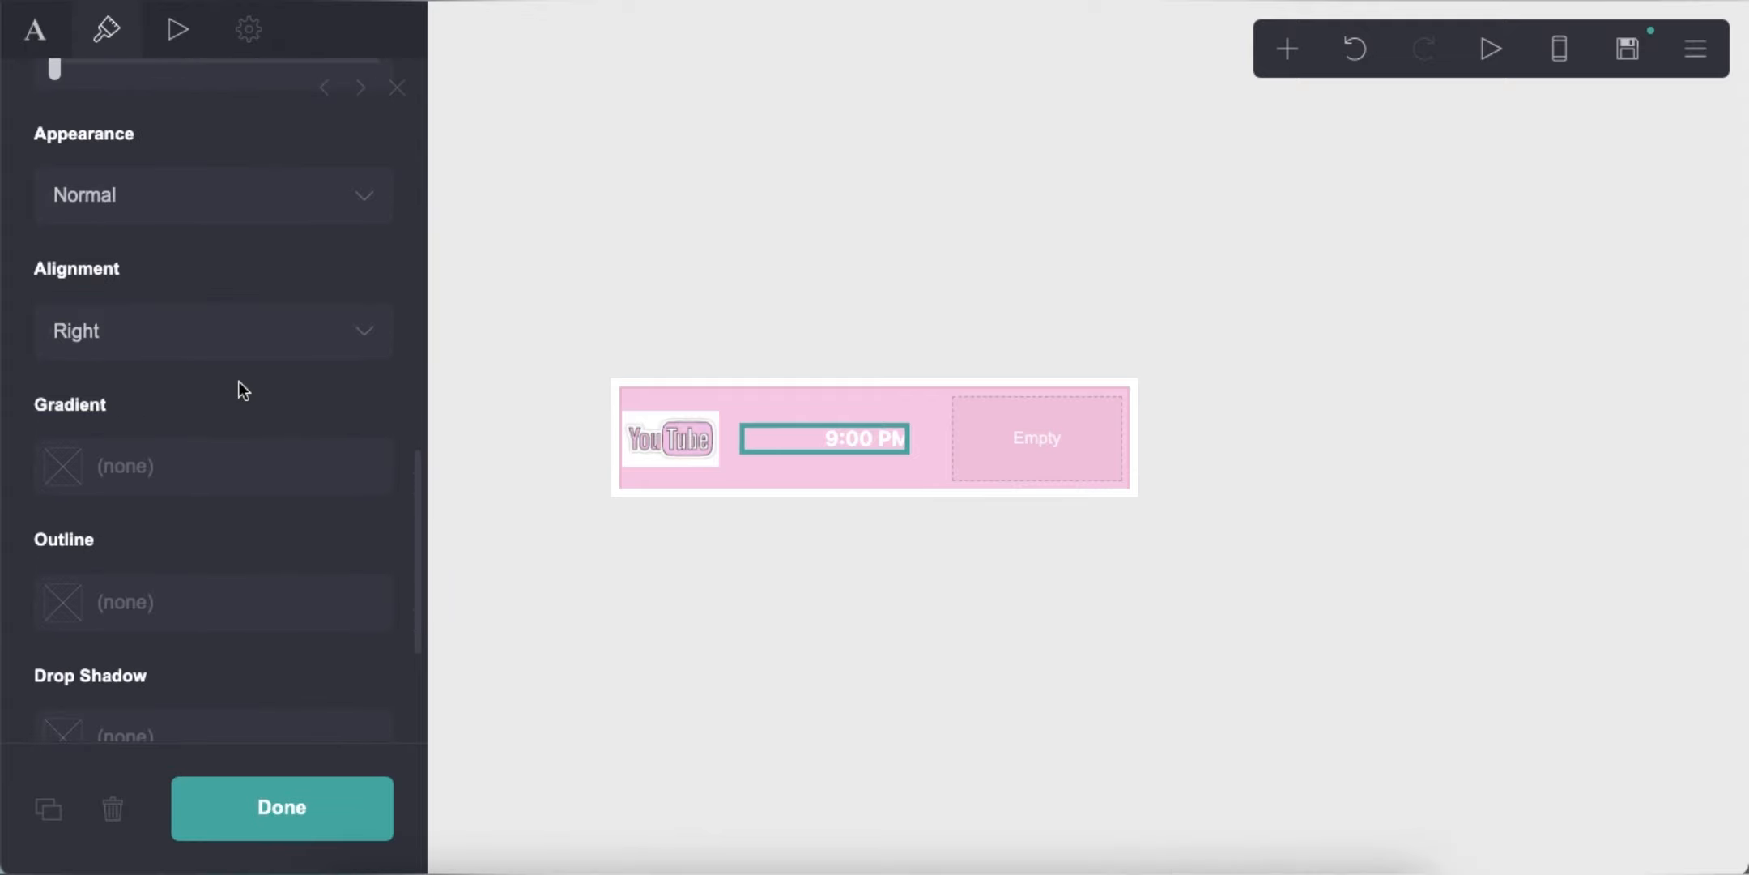
{"action": "left_click", "coordinate": [679, 652]}
Add an icons element with four icons to the third column of the pink container.
{"action": "left_click", "coordinate": [1288, 50]}
{"action": "left_click_drag", "start_coordinate": [1191, 300], "coordinate": [1055, 422]}
{"action": "left_click", "coordinate": [204, 308]}
{"action": "left_click", "coordinate": [229, 350]}
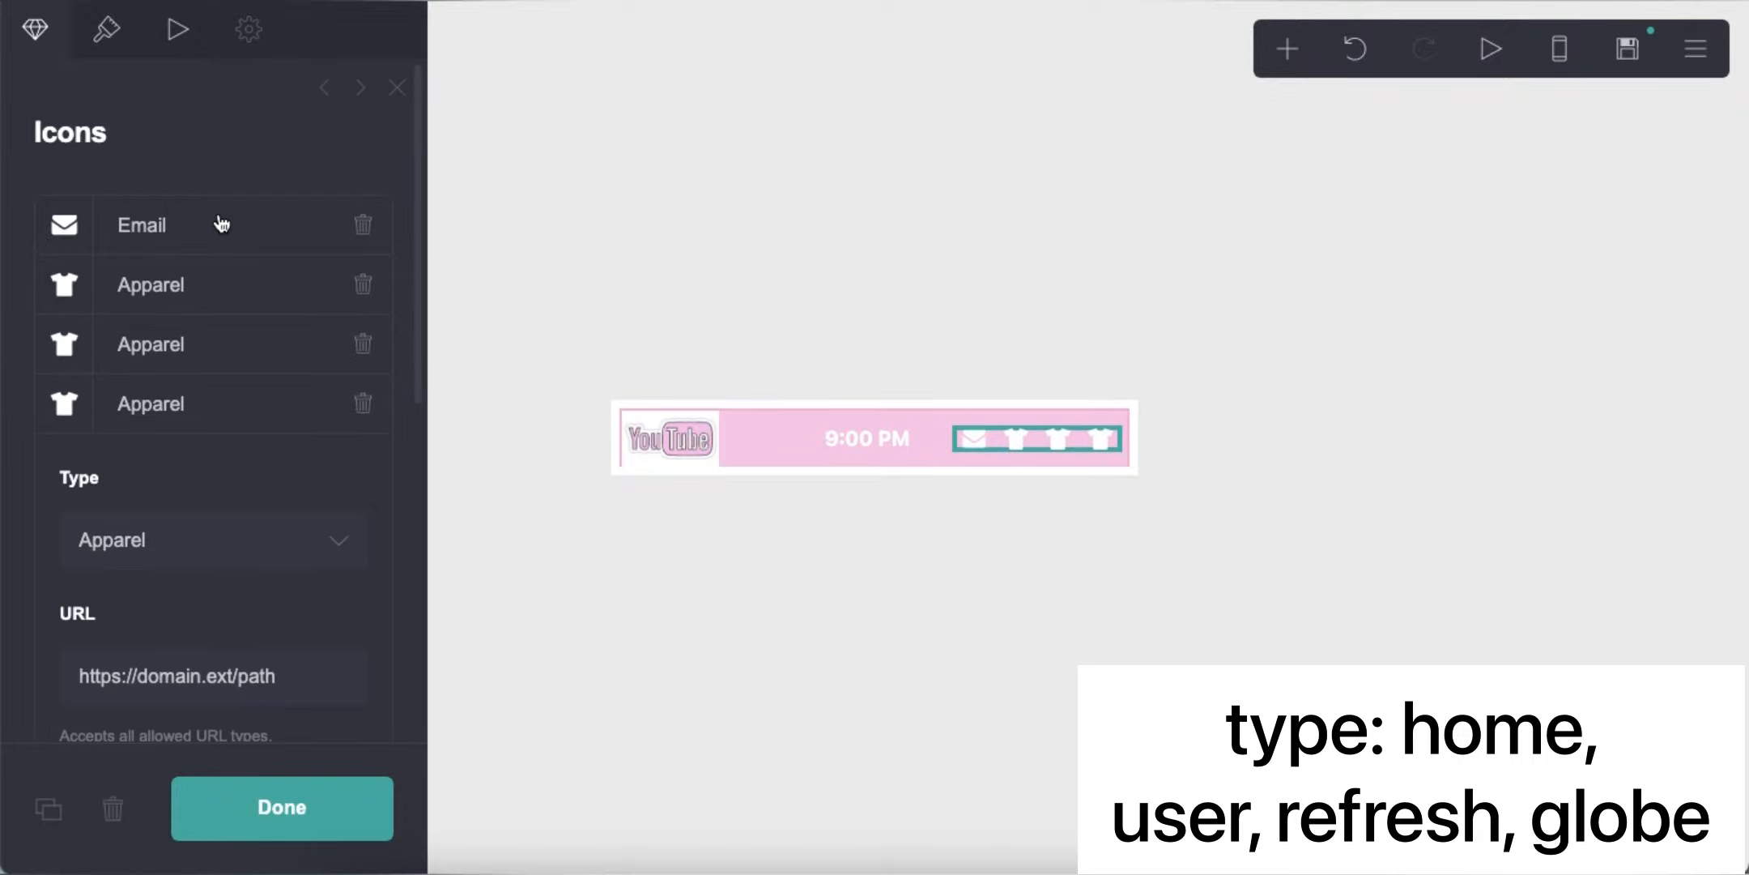
Change the first icon's type to Home and the second icon's type to User.
{"action": "left_click", "coordinate": [222, 224]}
{"action": "left_click", "coordinate": [216, 343]}
{"action": "scroll", "coordinate": [191, 463], "scroll_direction": "down", "scroll_amount": 3}
{"action": "left_click", "coordinate": [171, 540]}
{"action": "left_click", "coordinate": [175, 276]}
{"action": "left_click", "coordinate": [195, 296]}
{"action": "left_click", "coordinate": [209, 416]}
{"action": "scroll", "coordinate": [223, 442], "scroll_direction": "down", "scroll_amount": 10}
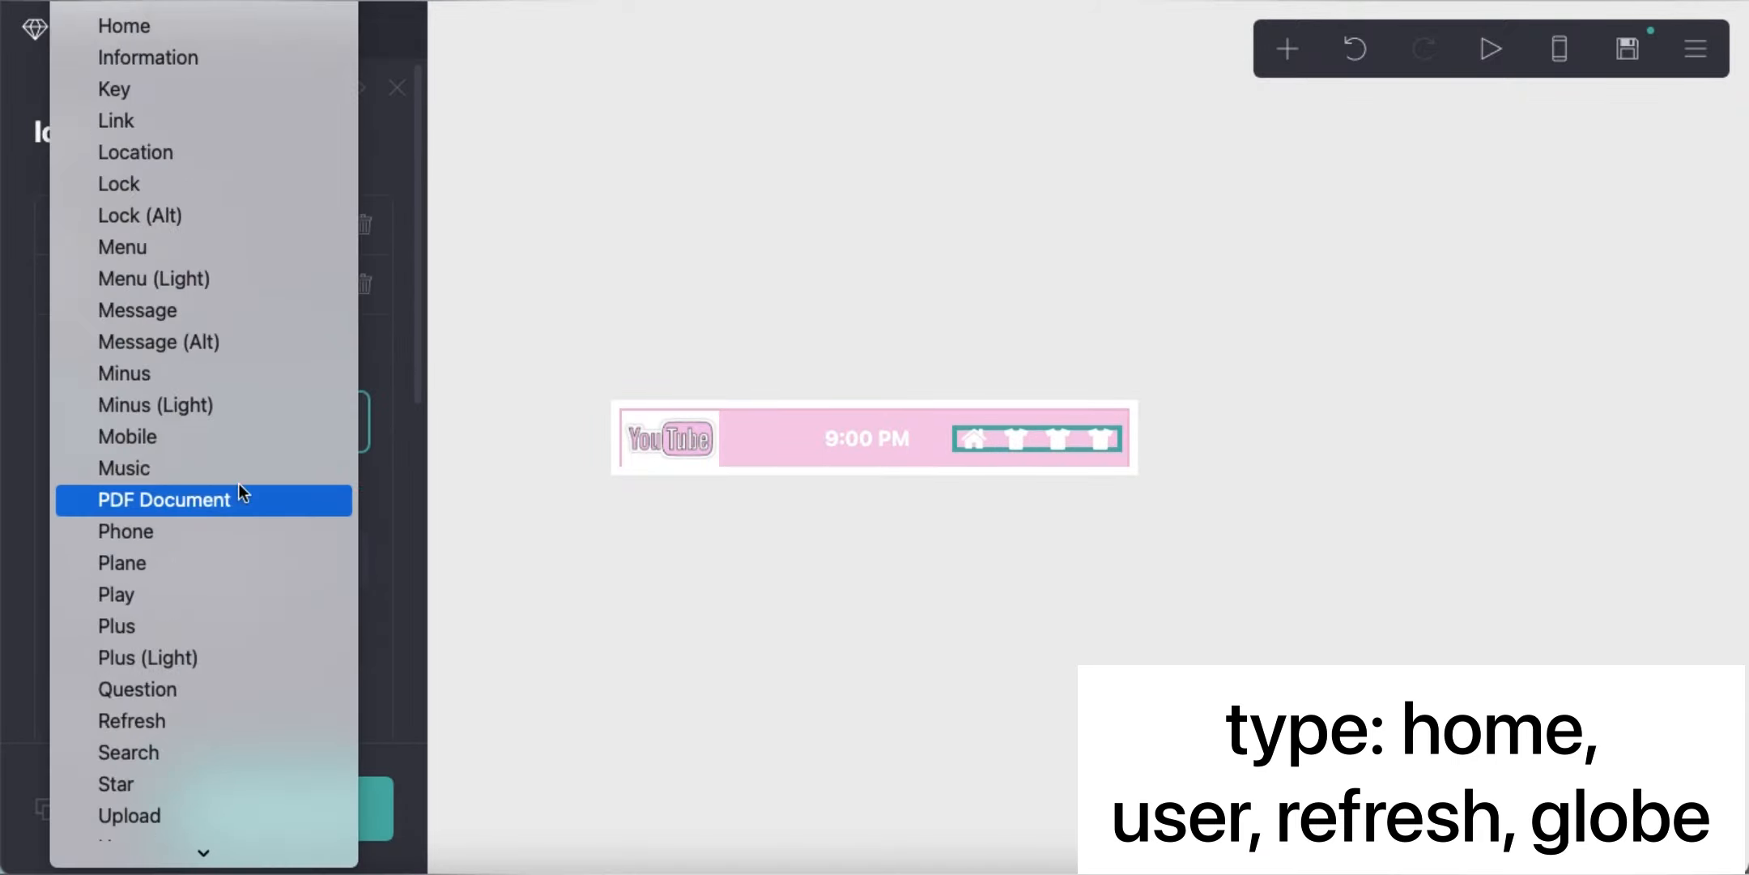
{"action": "left_click", "coordinate": [194, 633]}
Change the third icon's type to Refresh and the fourth icon's type to Globe.
{"action": "left_click", "coordinate": [201, 366]}
{"action": "left_click", "coordinate": [203, 488]}
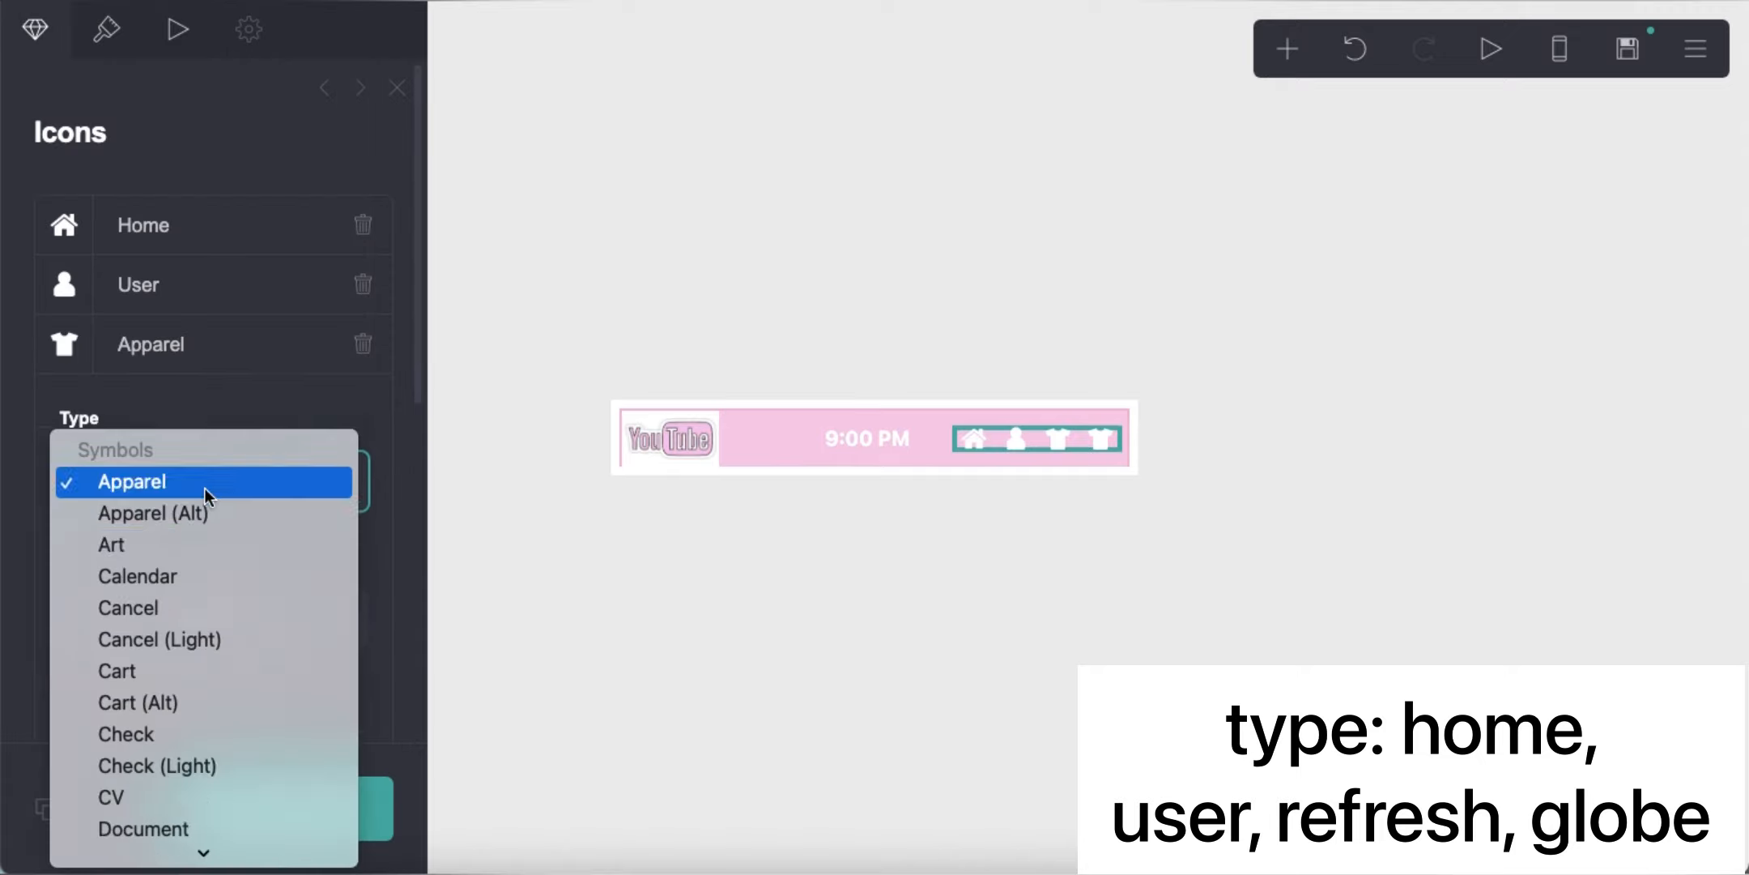
{"action": "scroll", "coordinate": [203, 487], "scroll_direction": "down", "scroll_amount": 10}
{"action": "left_click", "coordinate": [207, 569]}
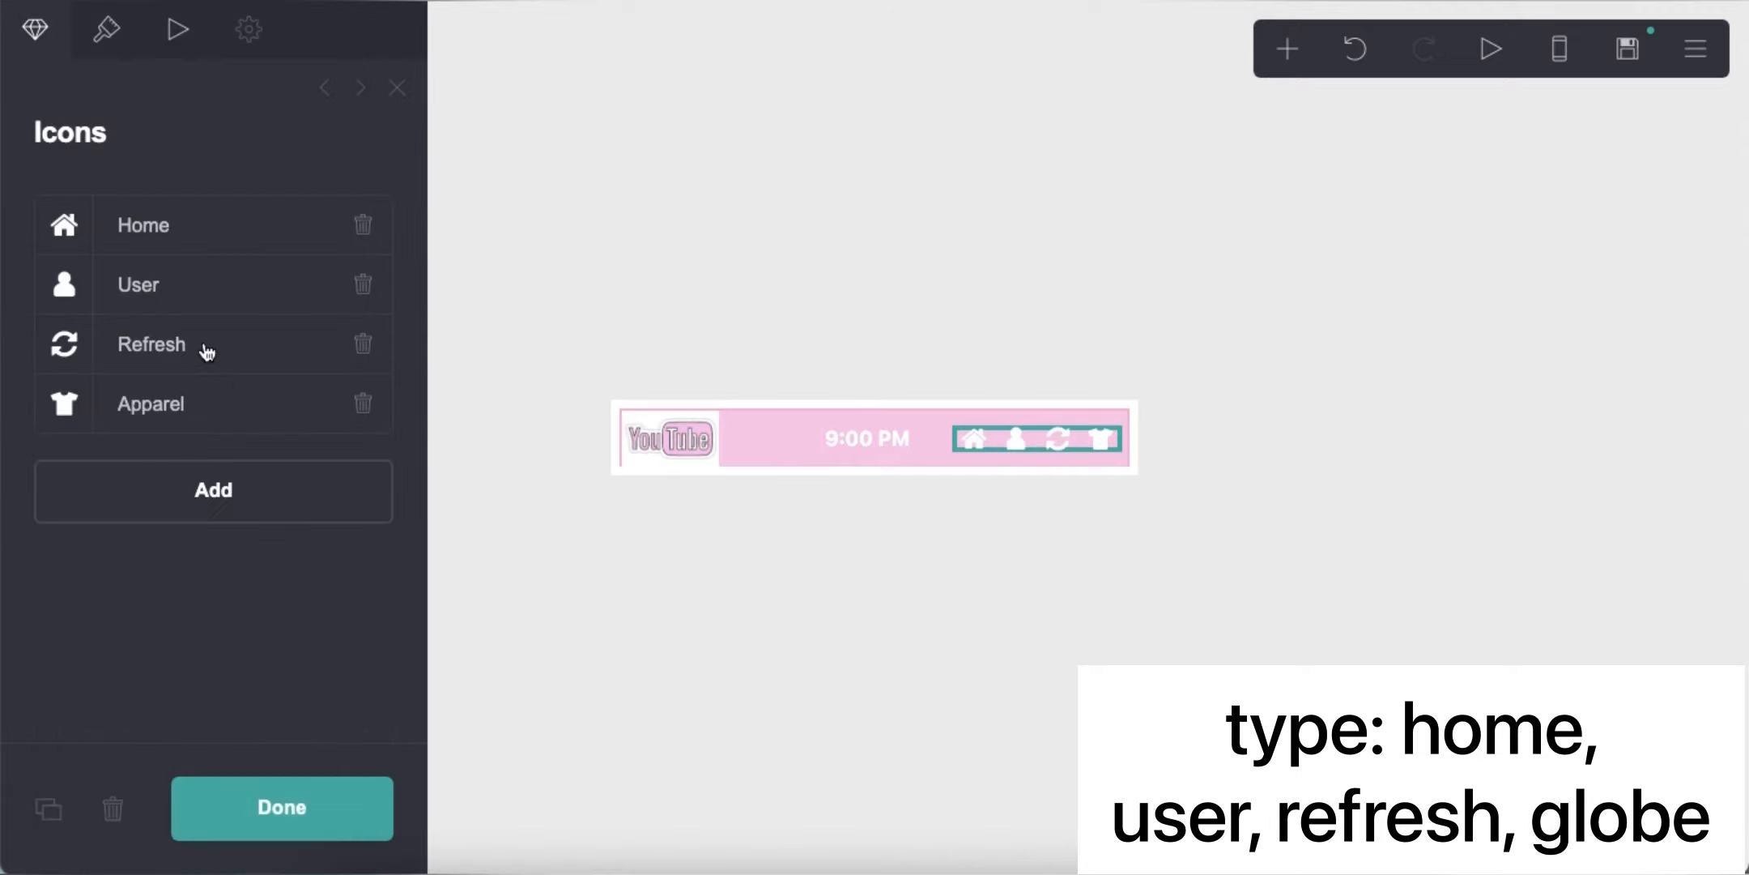
{"action": "left_click", "coordinate": [197, 431]}
{"action": "left_click", "coordinate": [198, 543]}
{"action": "scroll", "coordinate": [186, 593], "scroll_direction": "down", "scroll_amount": 3}
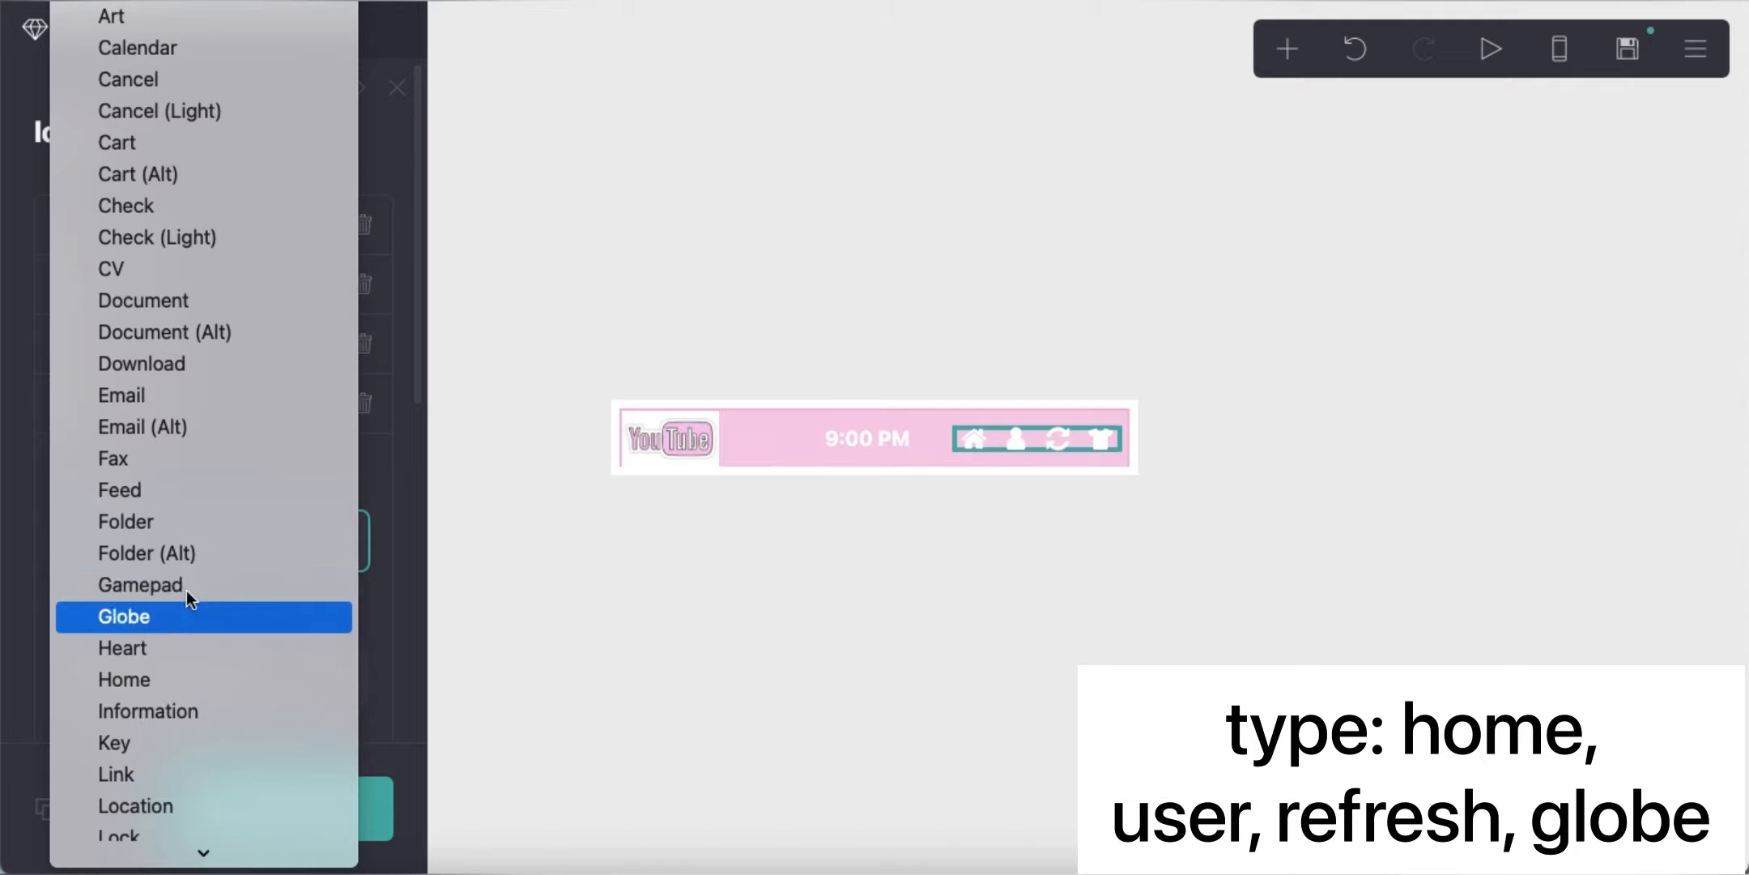
{"action": "left_click", "coordinate": [184, 613]}
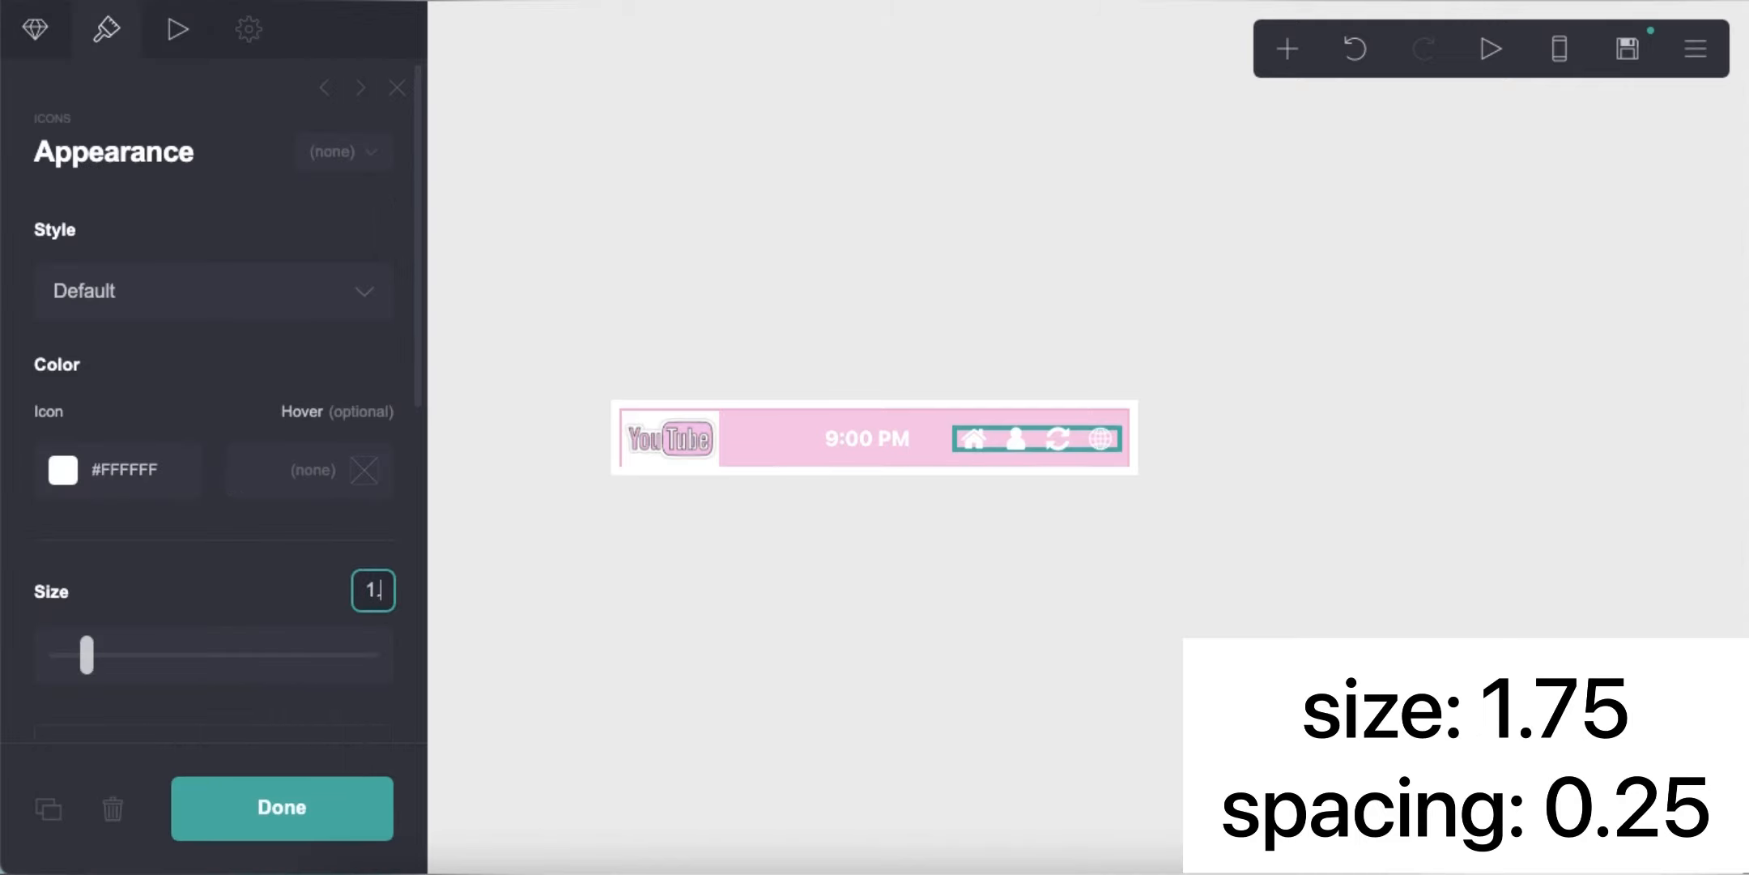
Set the icons' size to 1.75 and spacing to 0.25, and check the page in the mobile view.
{"action": "type", "text": "75"}
{"action": "scroll", "coordinate": [357, 591], "scroll_direction": "down", "scroll_amount": 5}
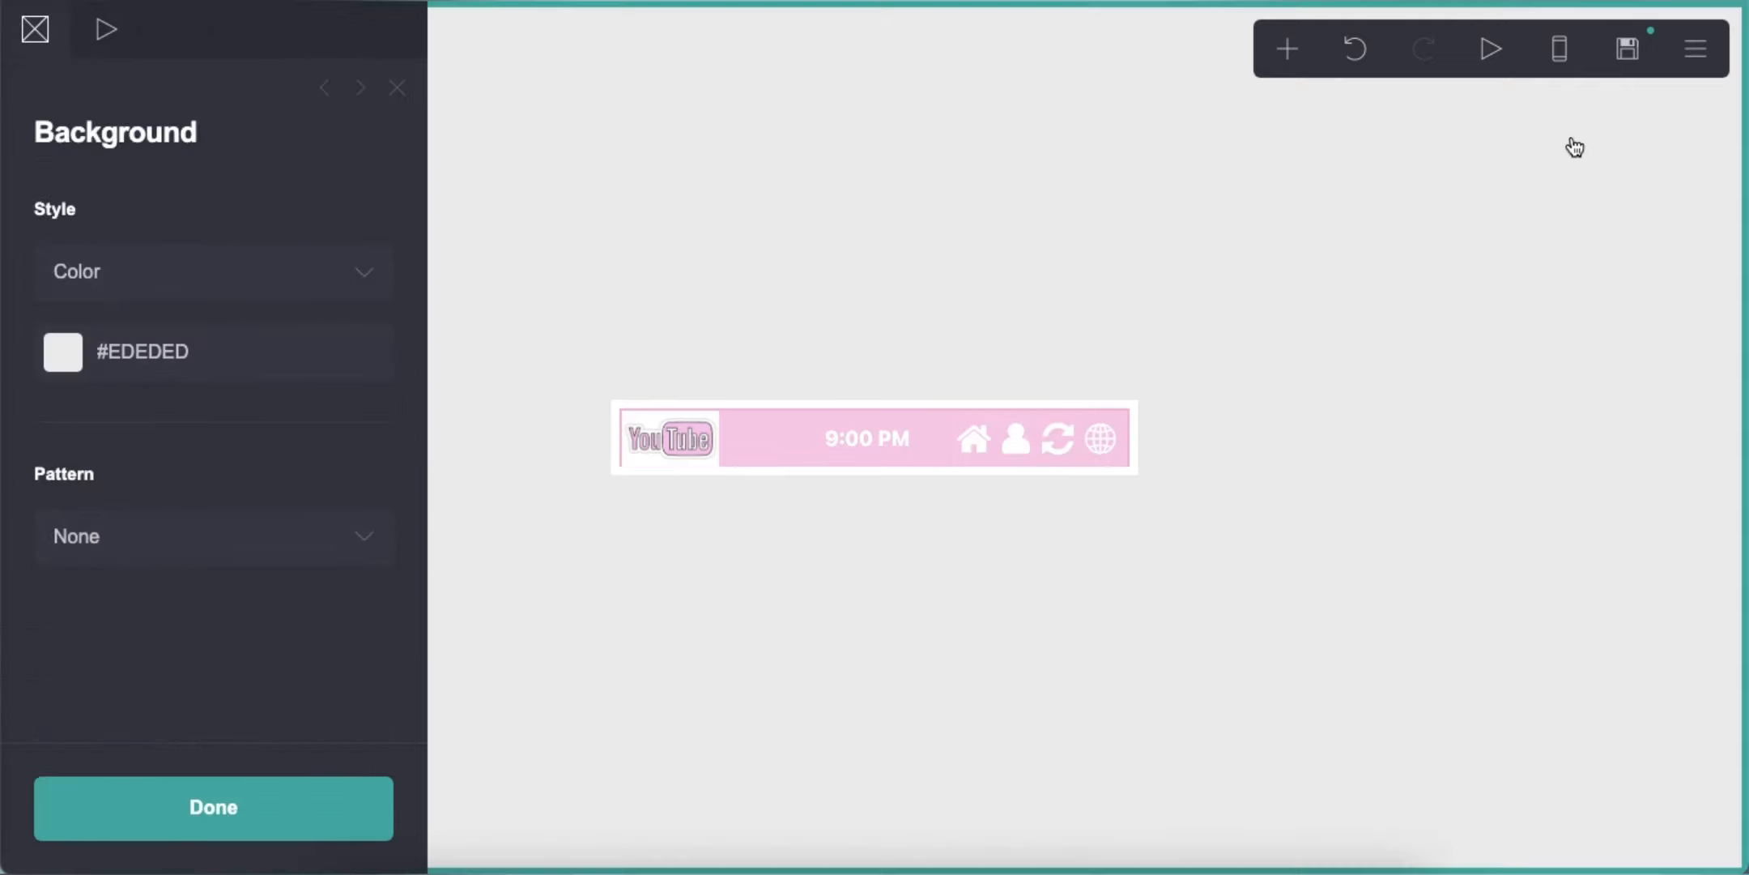
{"action": "left_click", "coordinate": [1560, 48]}
{"action": "left_click", "coordinate": [1560, 49]}
Add a two-column container below the pink header and set its vertical padding to 0.25.
{"action": "left_click", "coordinate": [1288, 49]}
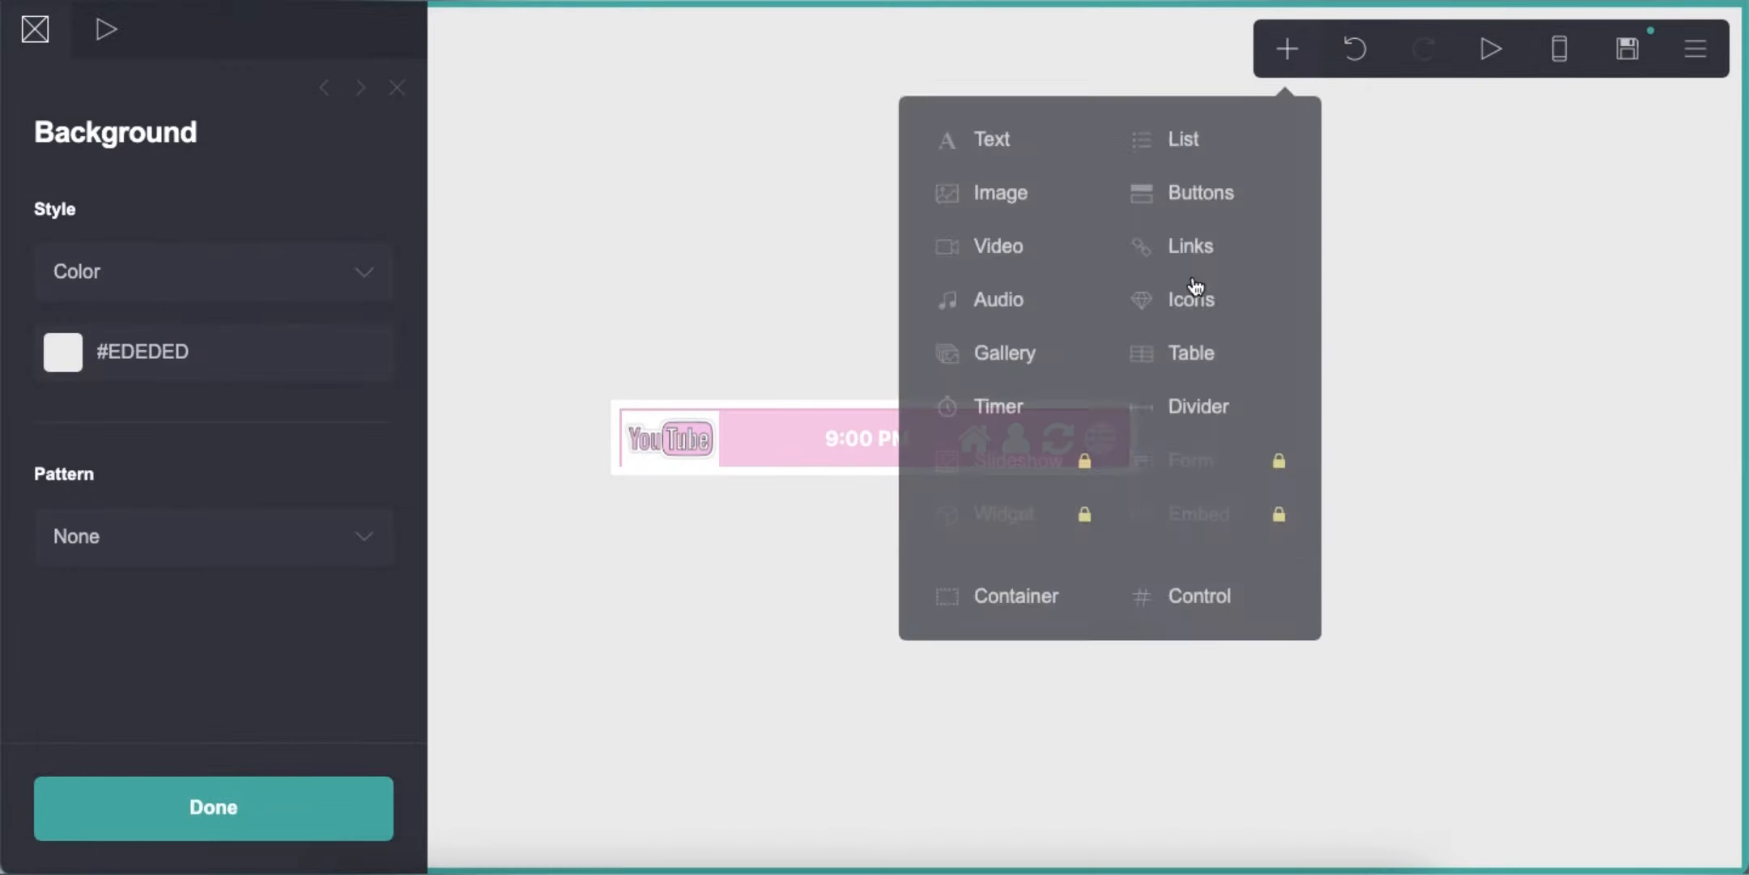
{"action": "left_click", "coordinate": [1017, 595]}
{"action": "left_click", "coordinate": [125, 268]}
{"action": "left_click", "coordinate": [138, 307]}
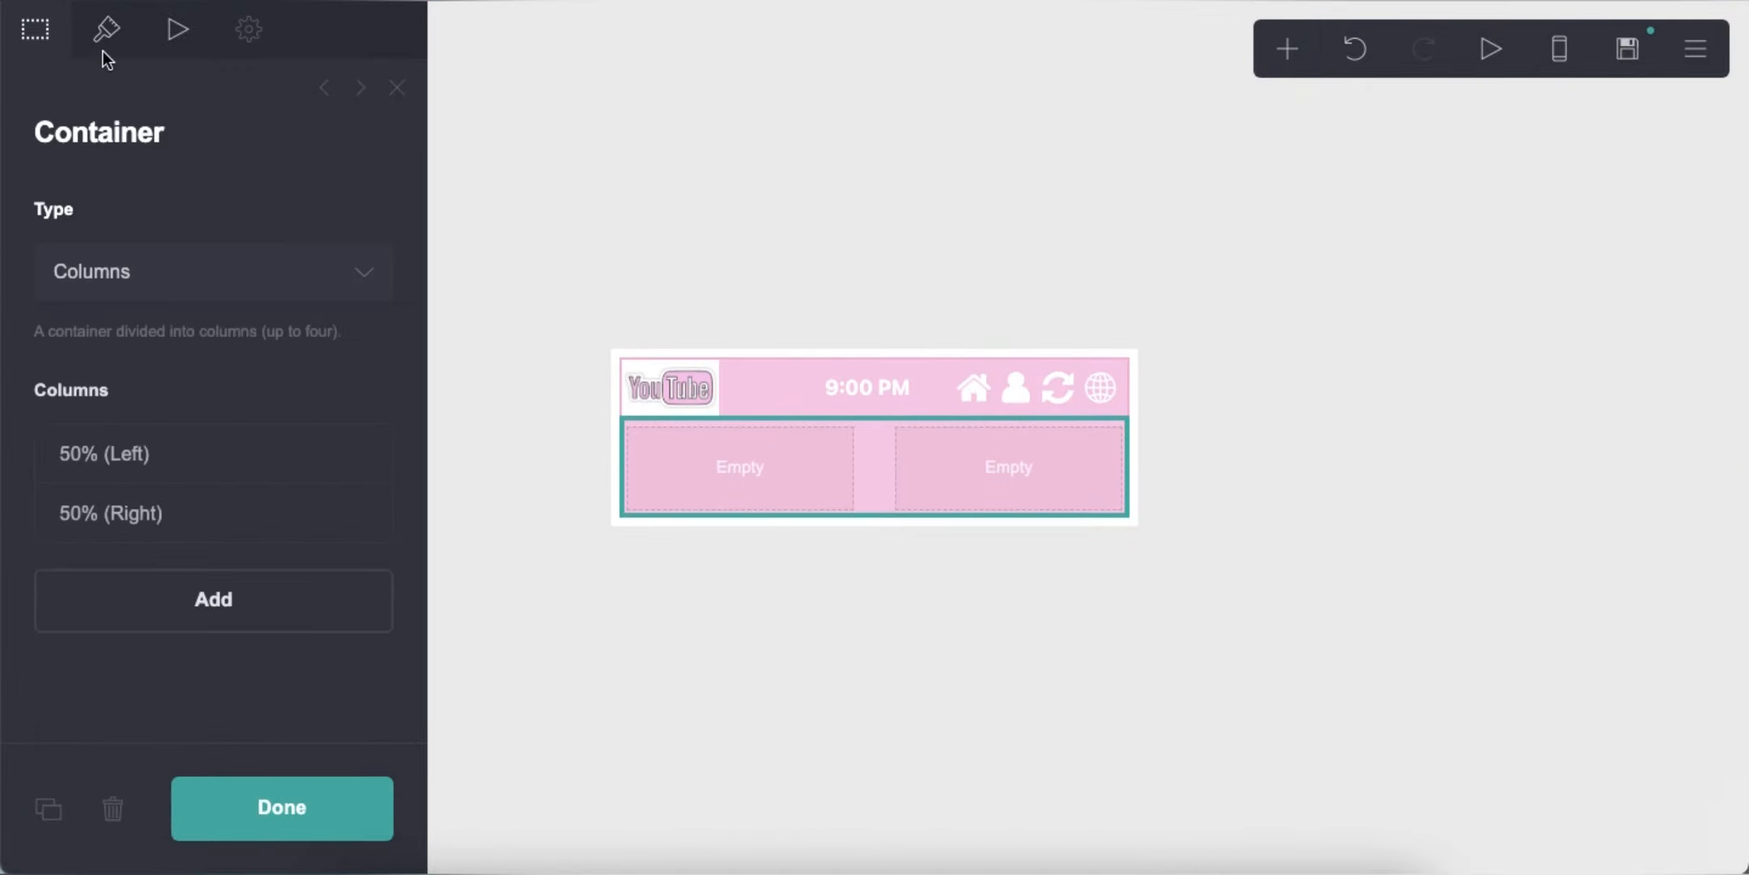
{"action": "left_click", "coordinate": [103, 51]}
{"action": "type", "text": "0.25"}
Give the two-column container a linear gradient background with stop colors #EBEBEB and #FFFFFF.
{"action": "scroll", "coordinate": [191, 470], "scroll_direction": "down", "scroll_amount": 15}
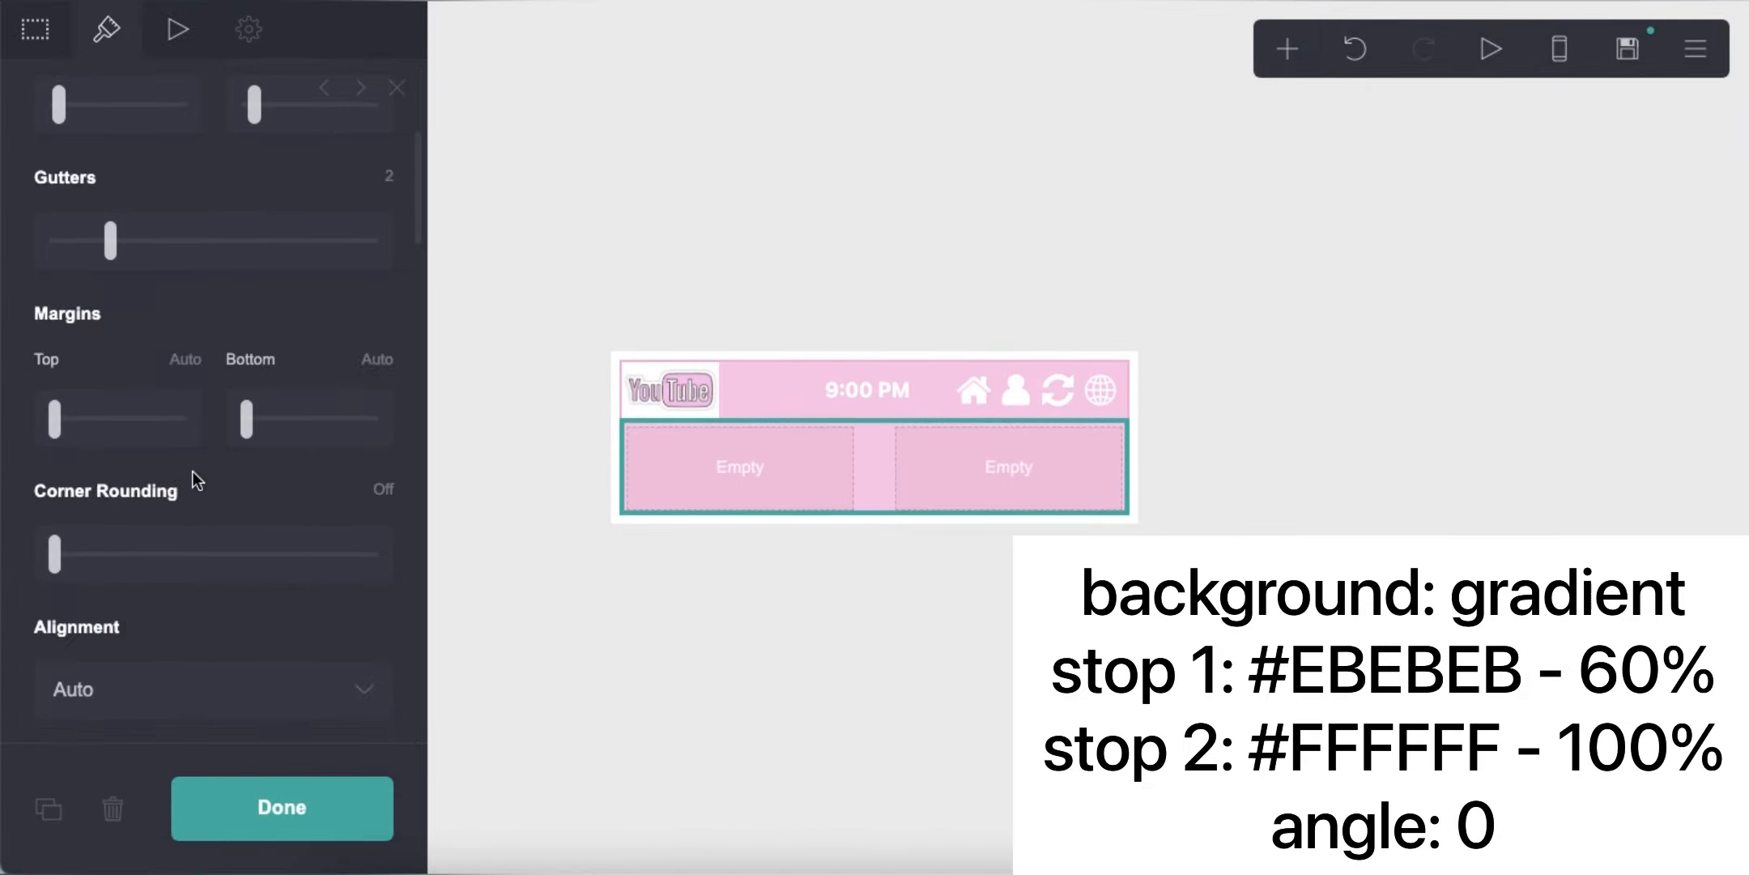
{"action": "left_click", "coordinate": [187, 293]}
{"action": "left_click", "coordinate": [188, 326]}
{"action": "type", "text": "#EBEBEB"}
{"action": "left_click", "coordinate": [140, 494]}
{"action": "scroll", "coordinate": [162, 518], "scroll_direction": "down", "scroll_amount": 2}
{"action": "left_click", "coordinate": [188, 603]}
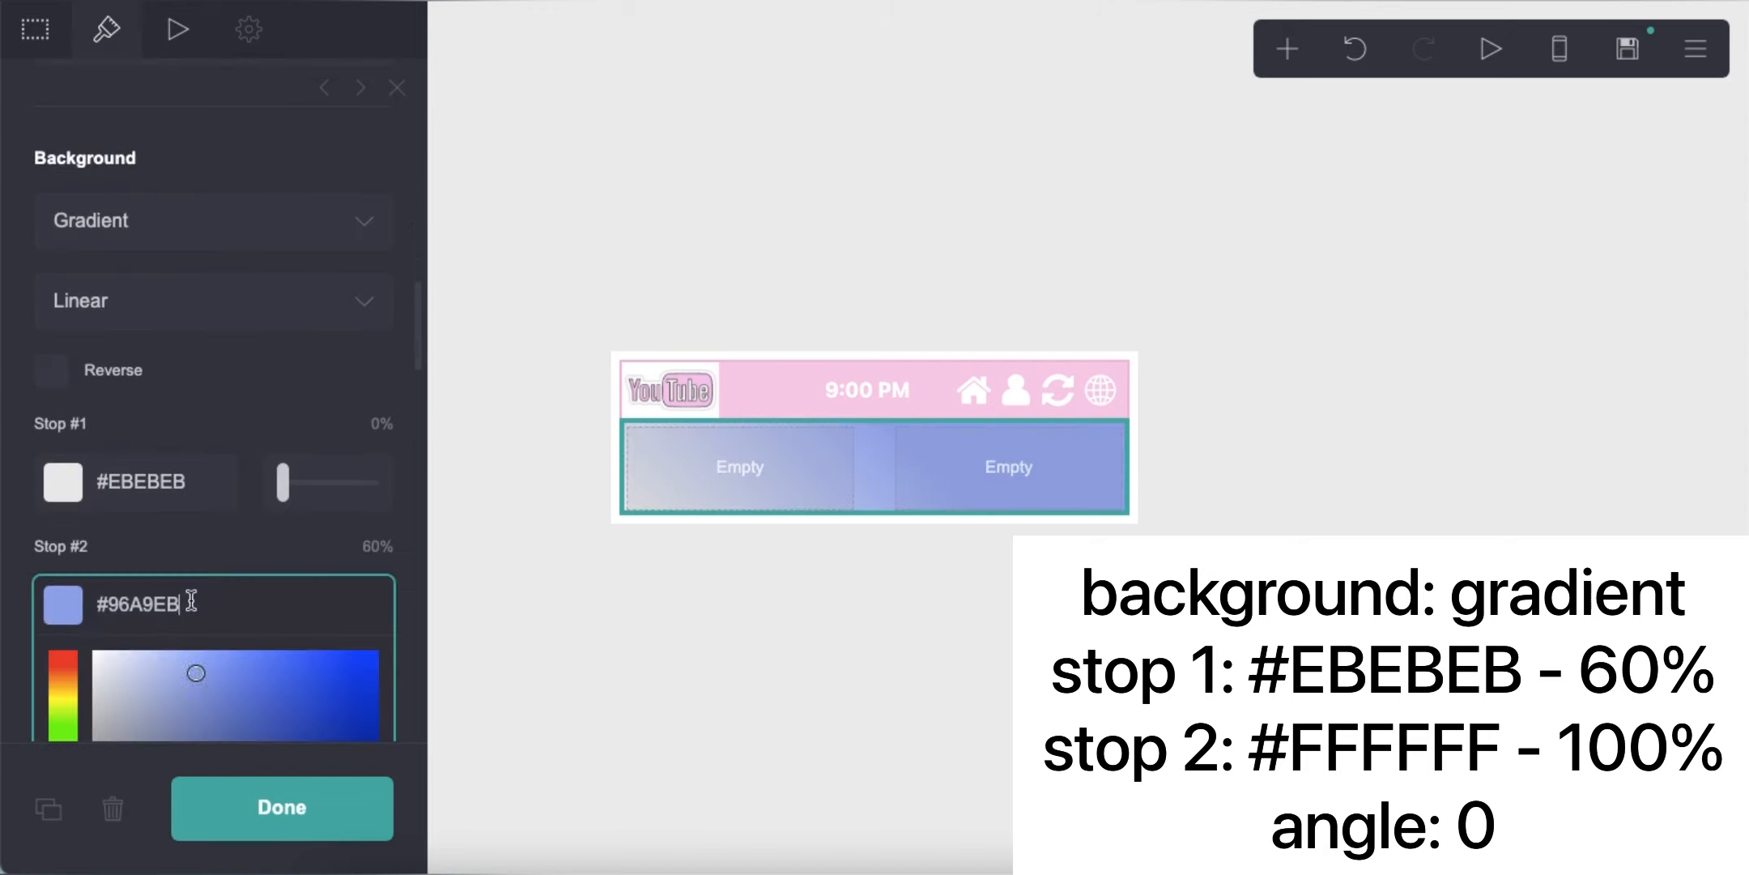
{"action": "type", "text": "#FFFFFF"}
Place the gradient's first stop at 60% and second stop at 100%, with an angle of 0°.
{"action": "left_click", "coordinate": [141, 543]}
{"action": "type", "text": "60"}
{"action": "key", "text": "Return"}
{"action": "left_click_drag", "start_coordinate": [336, 606], "coordinate": [390, 608]}
{"action": "scroll", "coordinate": [172, 562], "scroll_direction": "down", "scroll_amount": 4}
{"action": "left_click_drag", "start_coordinate": [67, 589], "coordinate": [50, 590]}
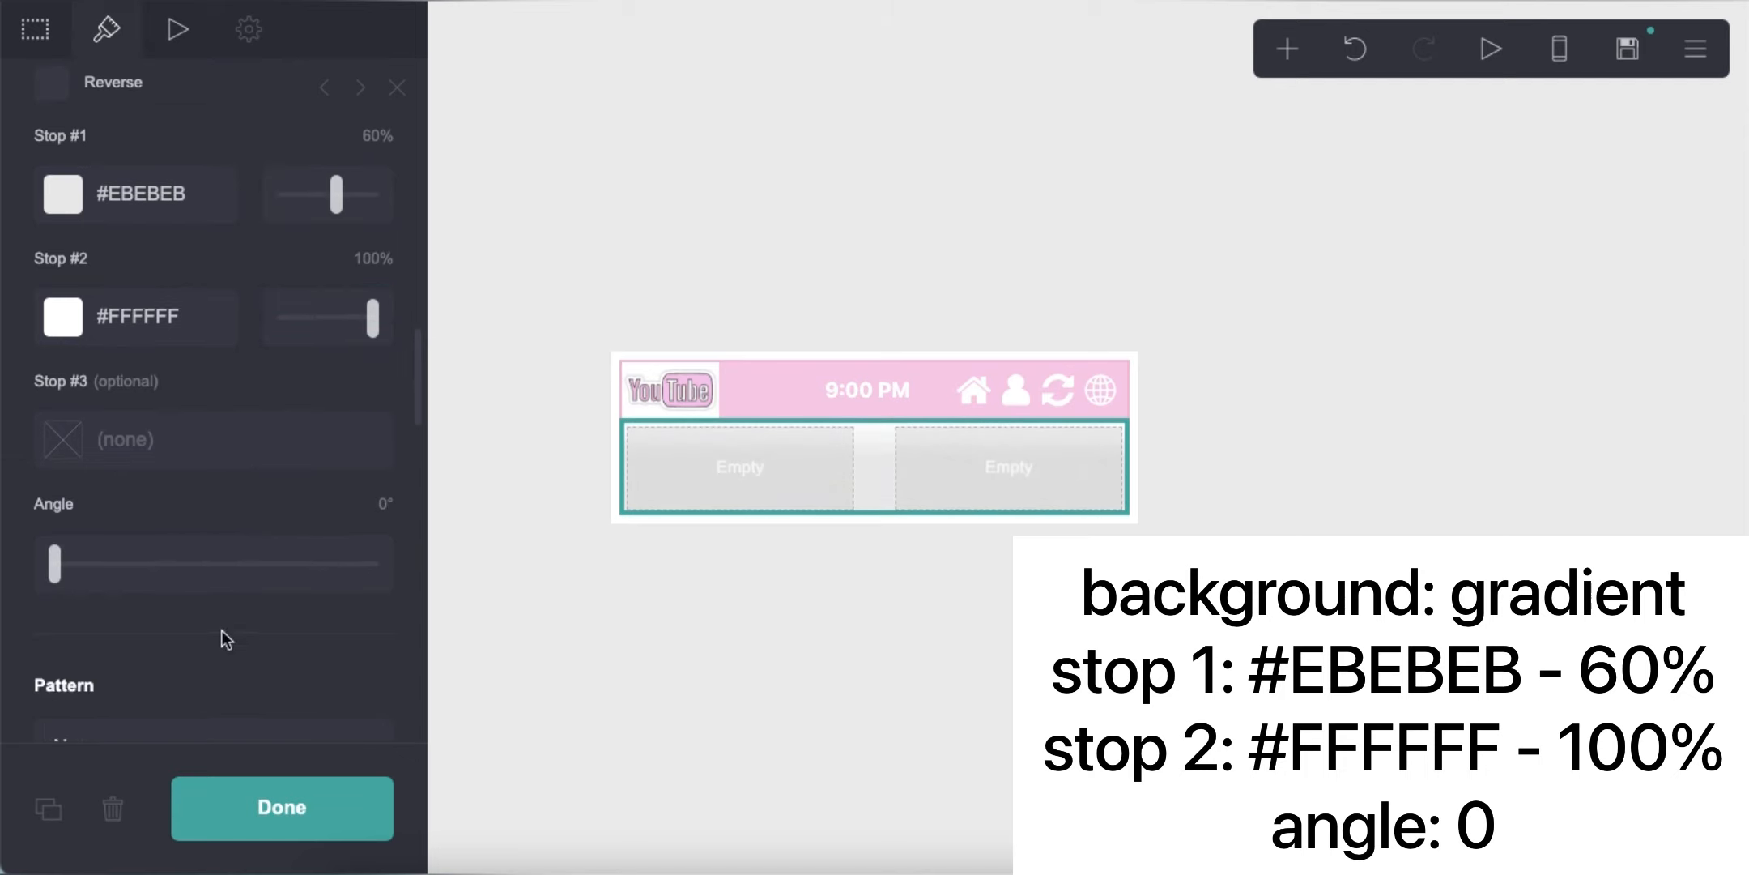
Set the two-column container's border color to #D5D5D5 and include the bottom side.
{"action": "scroll", "coordinate": [191, 585], "scroll_direction": "down", "scroll_amount": 6}
{"action": "left_click", "coordinate": [242, 455]}
{"action": "type", "text": "#D5D5D"}
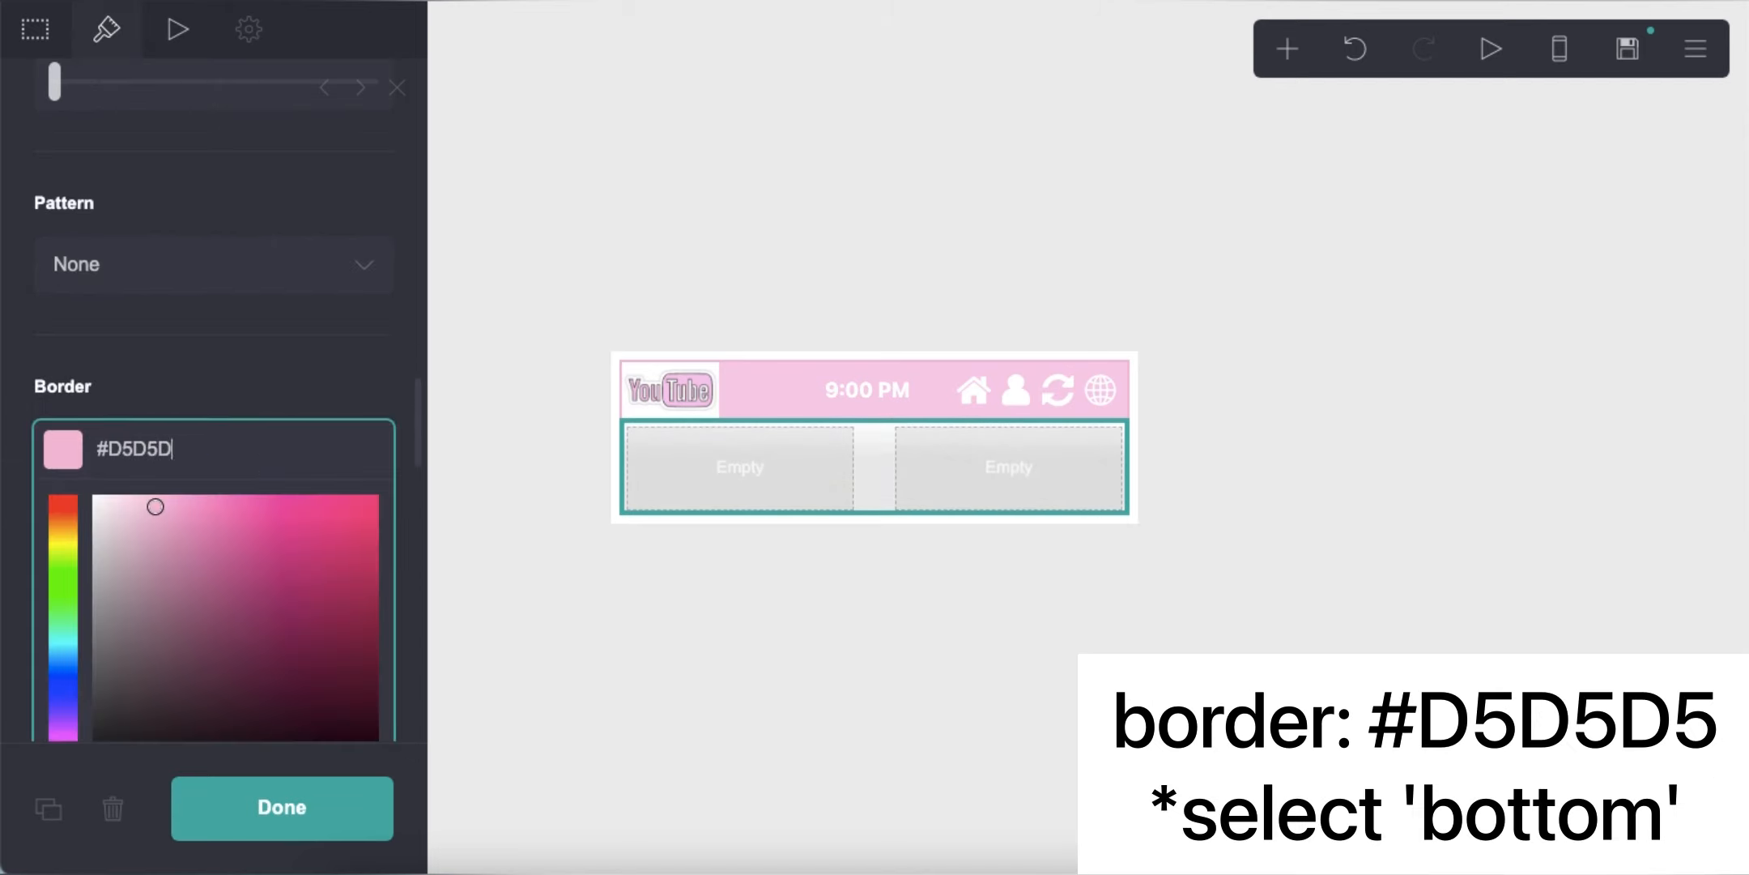
{"action": "type", "text": "5"}
{"action": "key", "text": "Return"}
{"action": "scroll", "coordinate": [267, 567], "scroll_direction": "down", "scroll_amount": 2}
{"action": "left_click", "coordinate": [299, 547]}
{"action": "scroll", "coordinate": [198, 577], "scroll_direction": "down", "scroll_amount": 3}
{"action": "left_click", "coordinate": [769, 694]}
Add a text element reading "• Trending Topics" to the first column of the grey container.
{"action": "left_click", "coordinate": [1287, 49]}
{"action": "left_click", "coordinate": [1007, 149]}
{"action": "left_click_drag", "start_coordinate": [729, 456], "coordinate": [728, 453]}
{"action": "left_click", "coordinate": [45, 30]}
{"action": "left_click", "coordinate": [161, 220]}
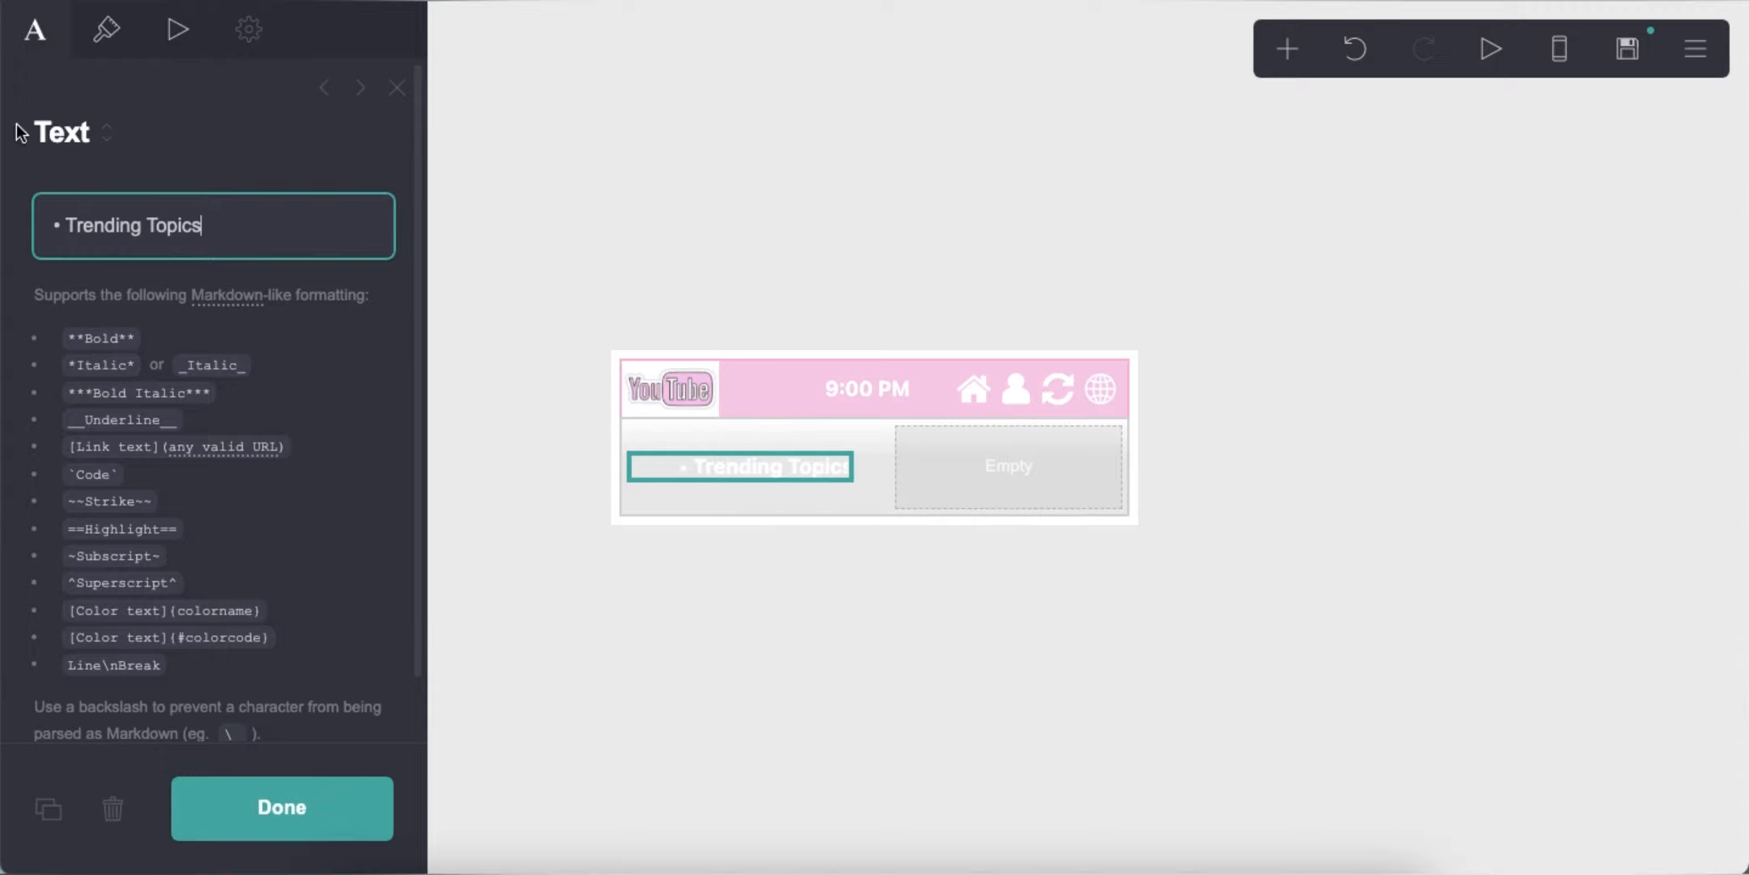
Style the "Trending Topics" text with color #BFBFBF, size 0.75, Regular weight and left alignment.
{"action": "left_click", "coordinate": [106, 30]}
{"action": "left_click", "coordinate": [226, 292]}
{"action": "type", "text": "#BFBFBF"}
{"action": "key", "text": "Return"}
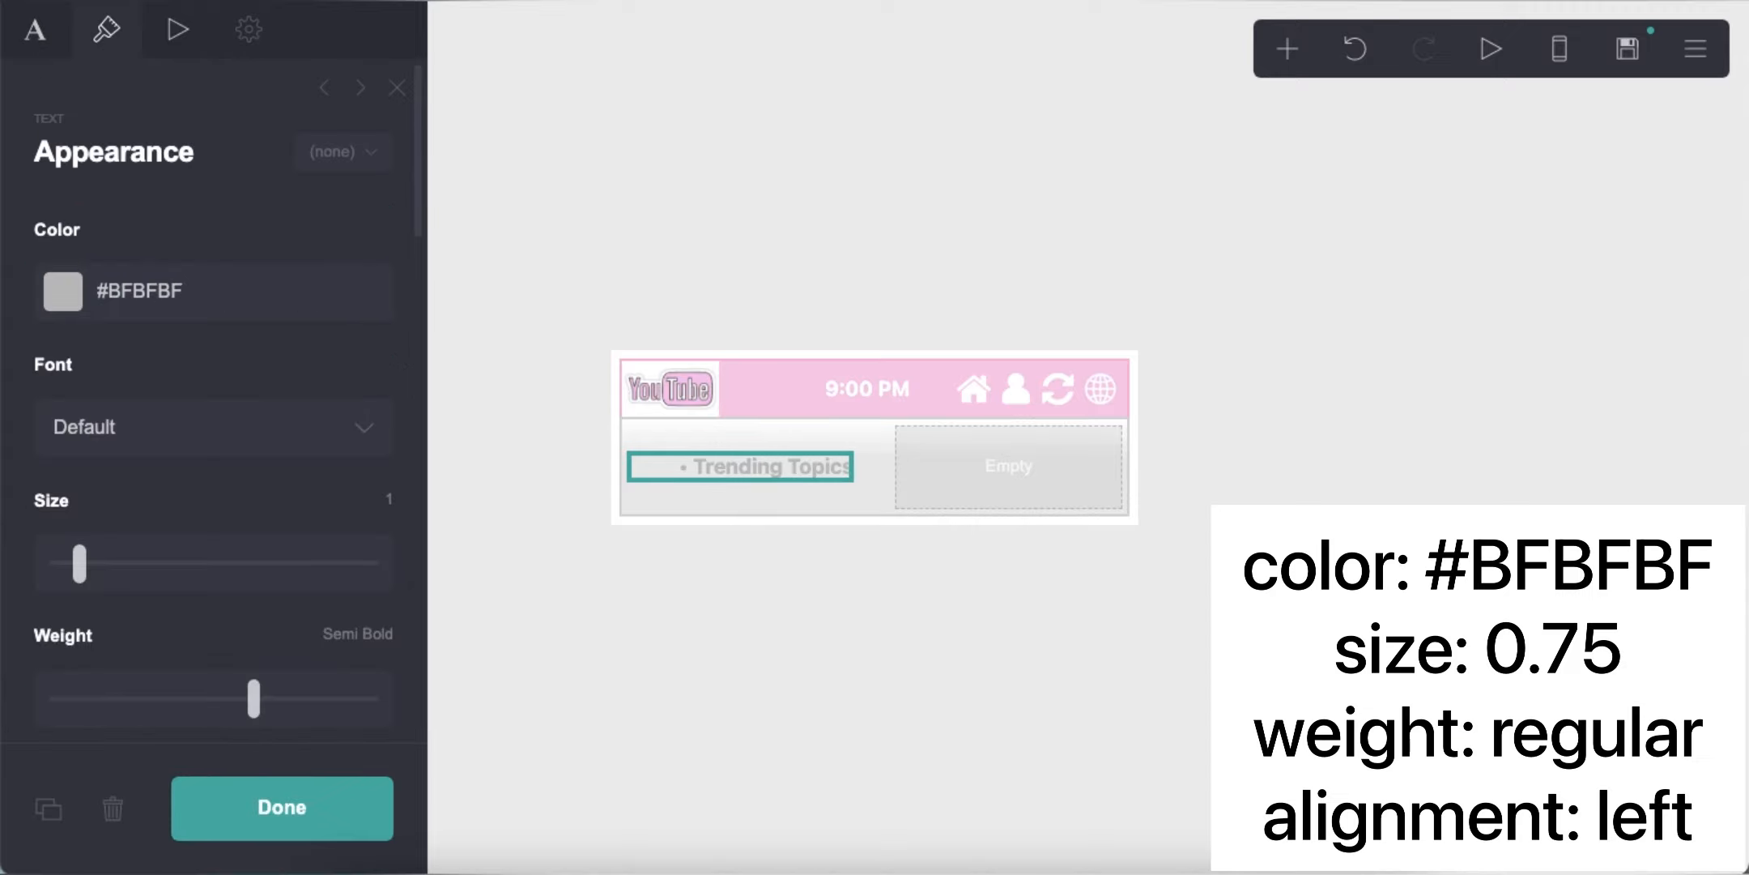
{"action": "type", "text": ".75"}
{"action": "key", "text": "Return"}
{"action": "scroll", "coordinate": [162, 502], "scroll_direction": "down", "scroll_amount": 3}
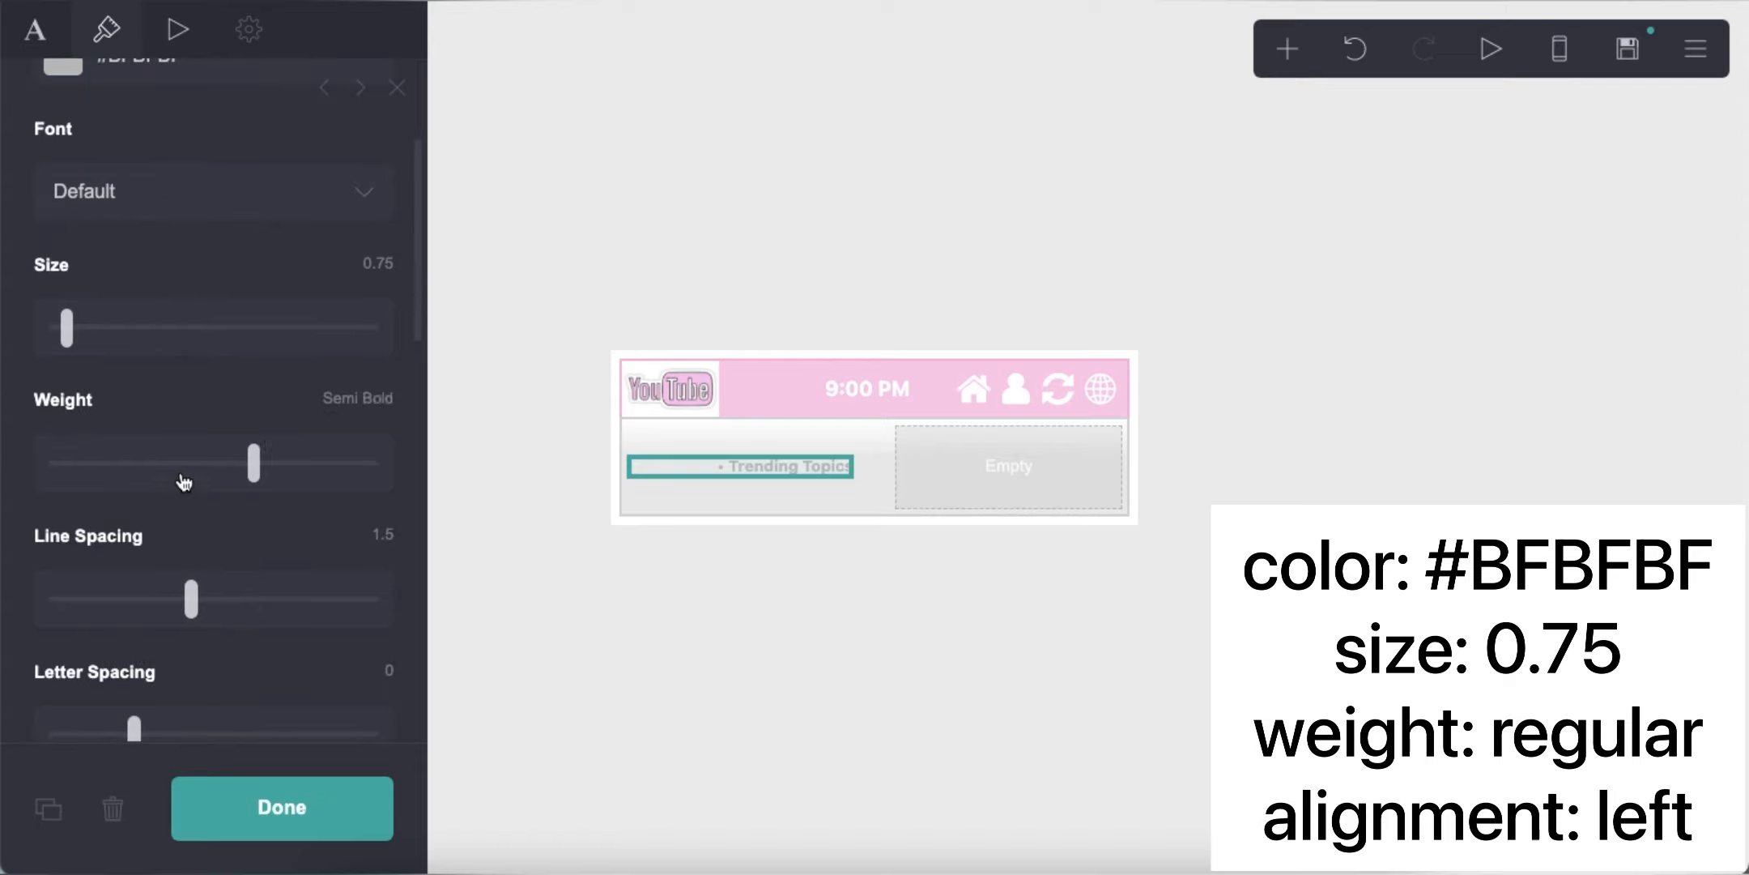
{"action": "scroll", "coordinate": [259, 535], "scroll_direction": "down", "scroll_amount": 10}
{"action": "left_click", "coordinate": [188, 291]}
{"action": "left_click", "coordinate": [186, 231]}
{"action": "left_click", "coordinate": [719, 691]}
Add a text element reading "youtube.com/kkuraloveclub" to the second column of the grey container.
{"action": "left_click", "coordinate": [1287, 49]}
{"action": "left_click", "coordinate": [1009, 162]}
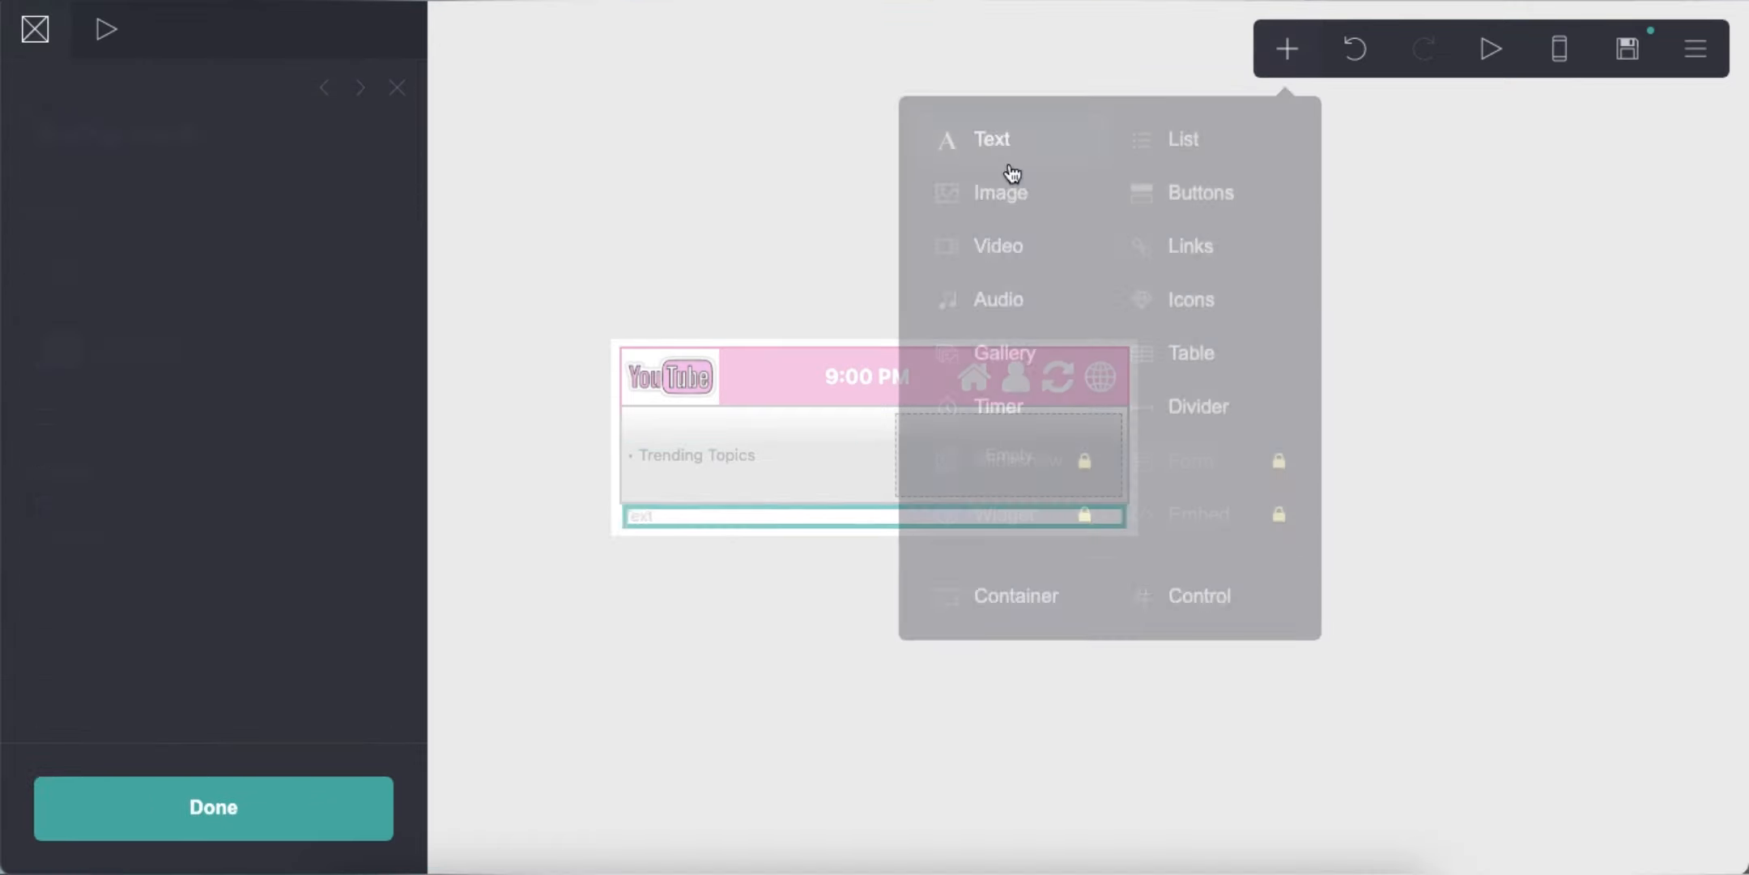
{"action": "left_click_drag", "start_coordinate": [709, 524], "coordinate": [976, 465]}
{"action": "left_click", "coordinate": [35, 31]}
{"action": "left_click", "coordinate": [133, 214]}
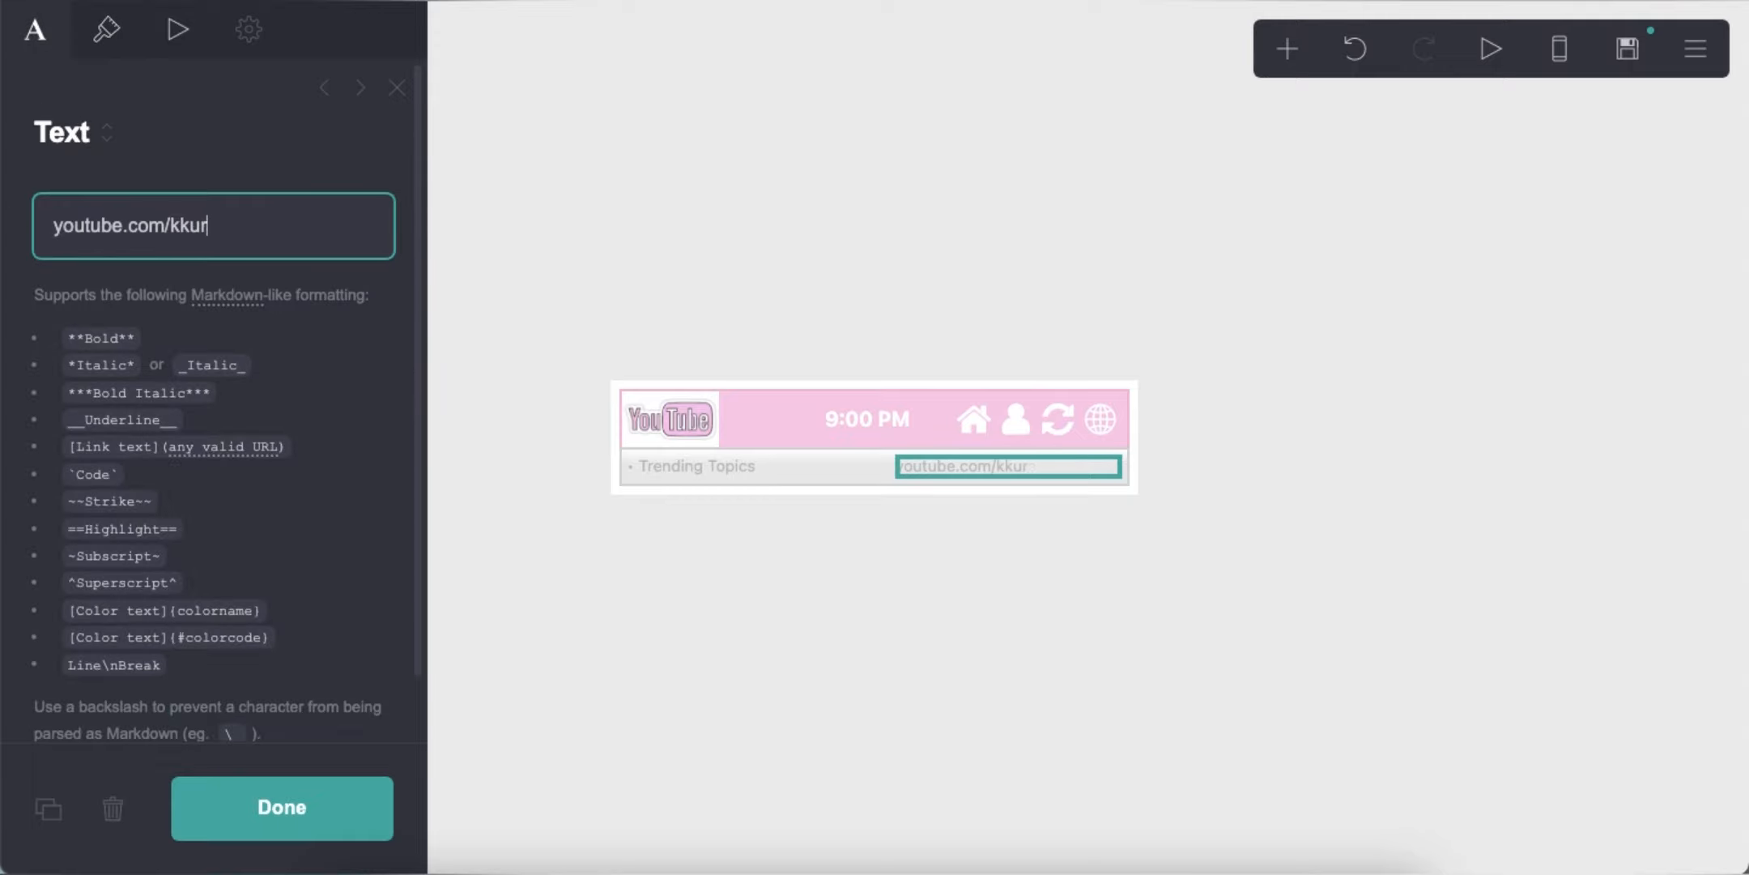
Align the YouTube address text to the right.
{"action": "left_click", "coordinate": [106, 30]}
{"action": "scroll", "coordinate": [243, 422], "scroll_direction": "down", "scroll_amount": 15}
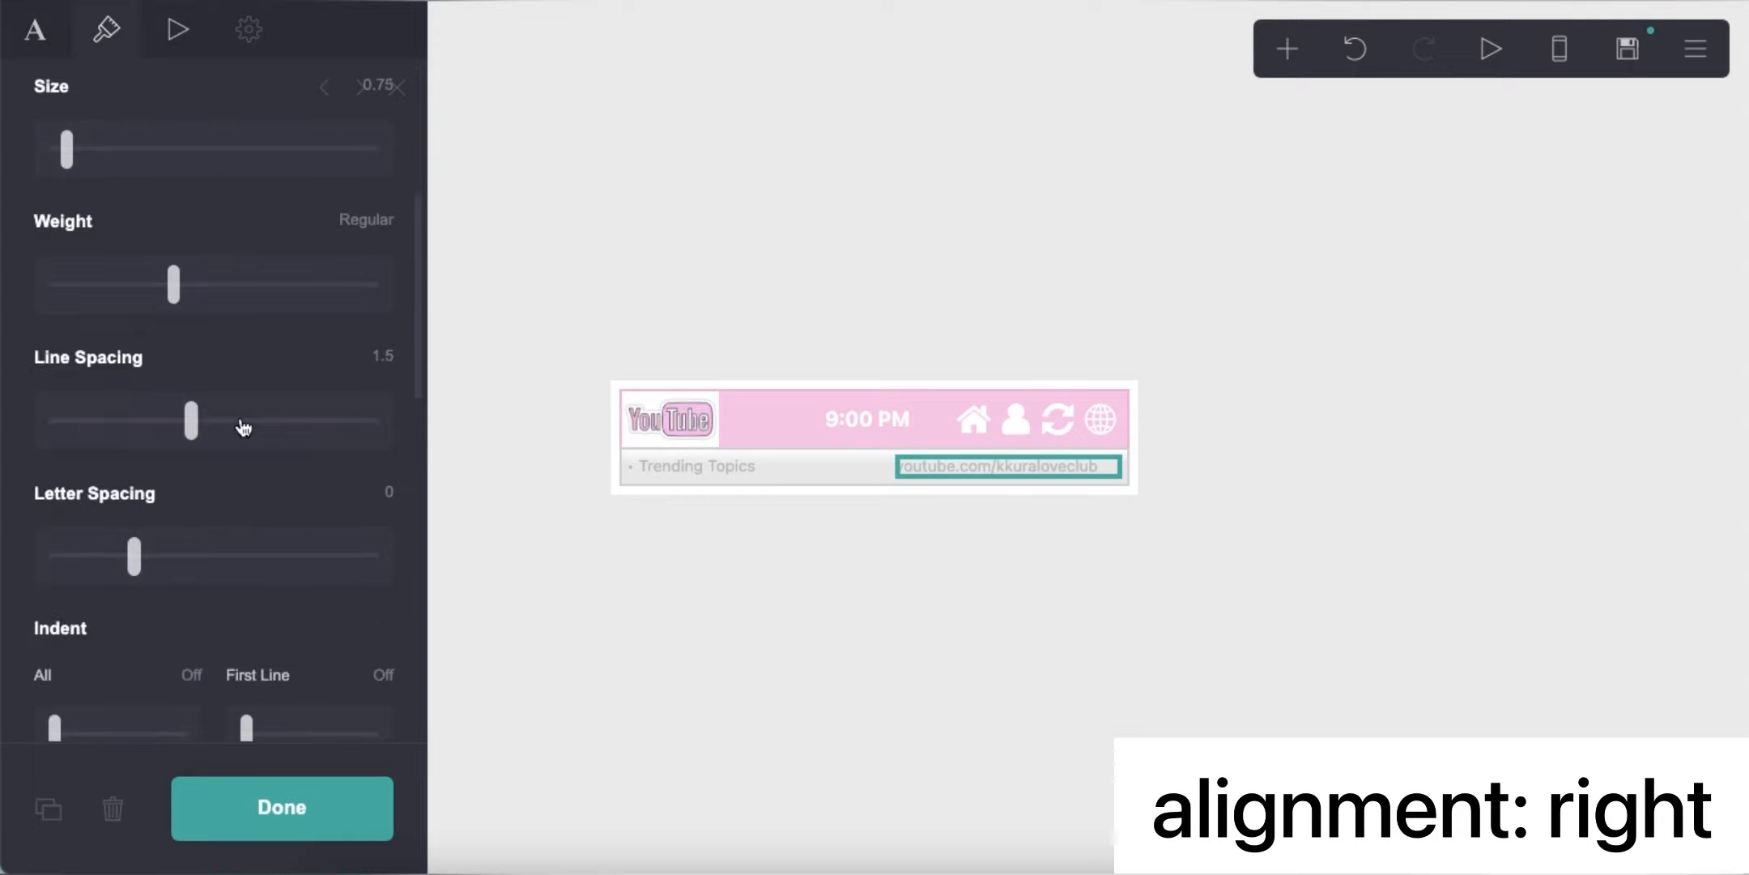
{"action": "left_click", "coordinate": [160, 526]}
{"action": "left_click", "coordinate": [74, 585]}
{"action": "left_click", "coordinate": [1531, 277]}
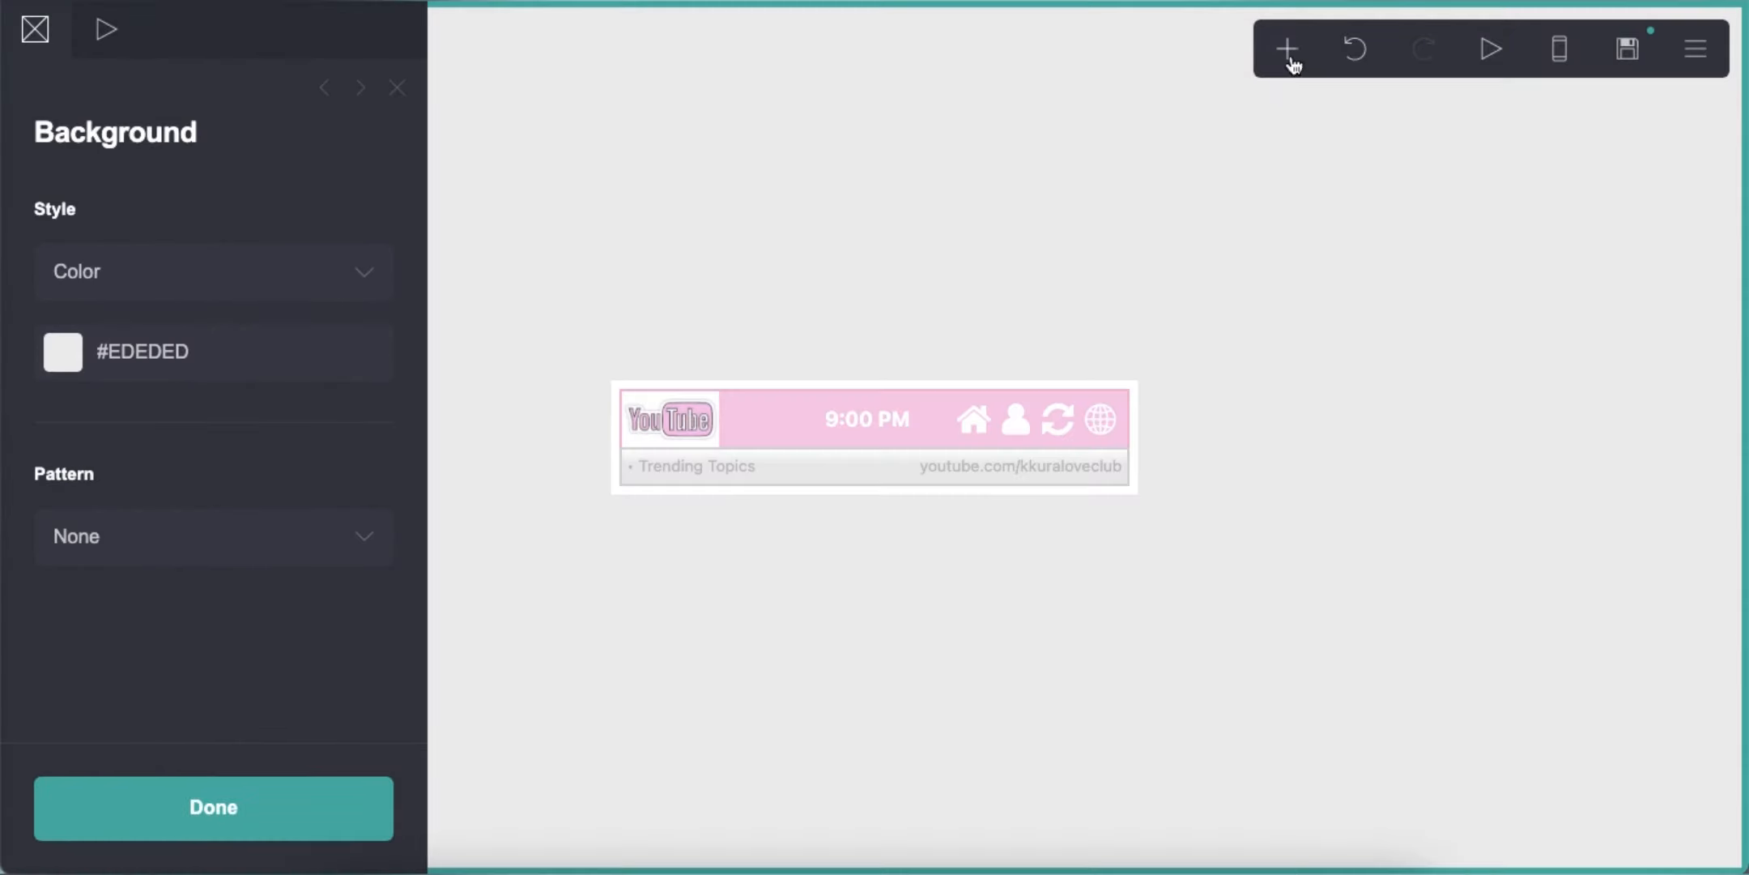
Add a four-column container below the grey "Trending Topics" bar and open its appearance settings.
{"action": "left_click", "coordinate": [1288, 50]}
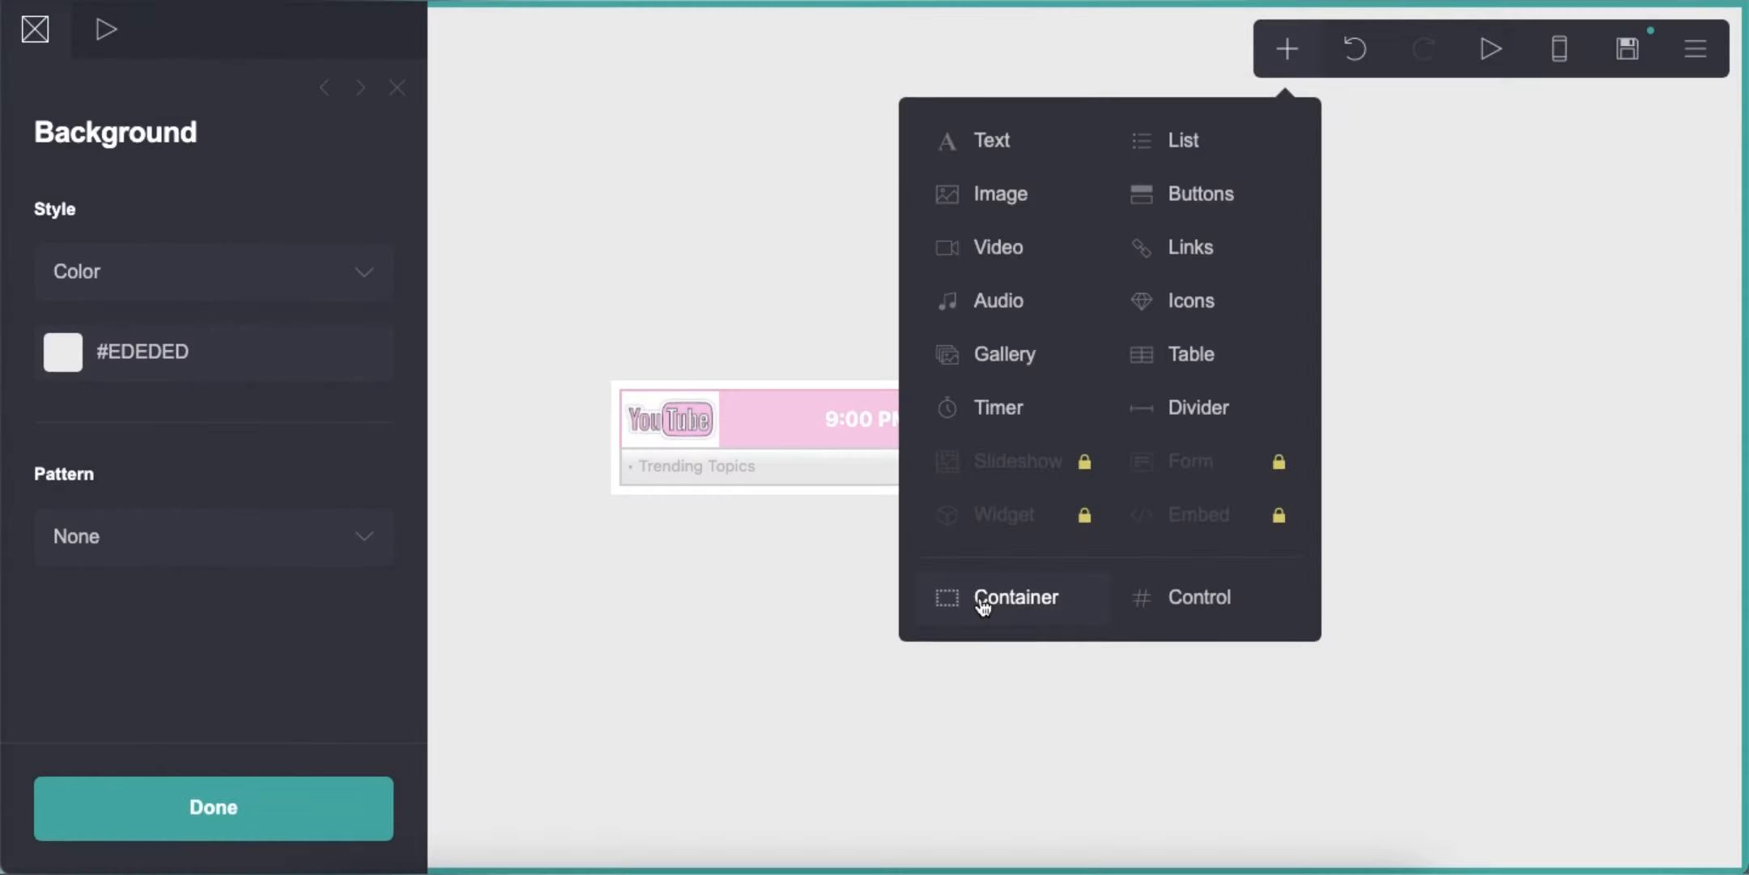
{"action": "left_click", "coordinate": [980, 603]}
{"action": "left_click", "coordinate": [34, 30]}
{"action": "left_click", "coordinate": [177, 294]}
{"action": "left_click", "coordinate": [175, 596]}
{"action": "left_click", "coordinate": [191, 651]}
{"action": "left_click", "coordinate": [108, 32]}
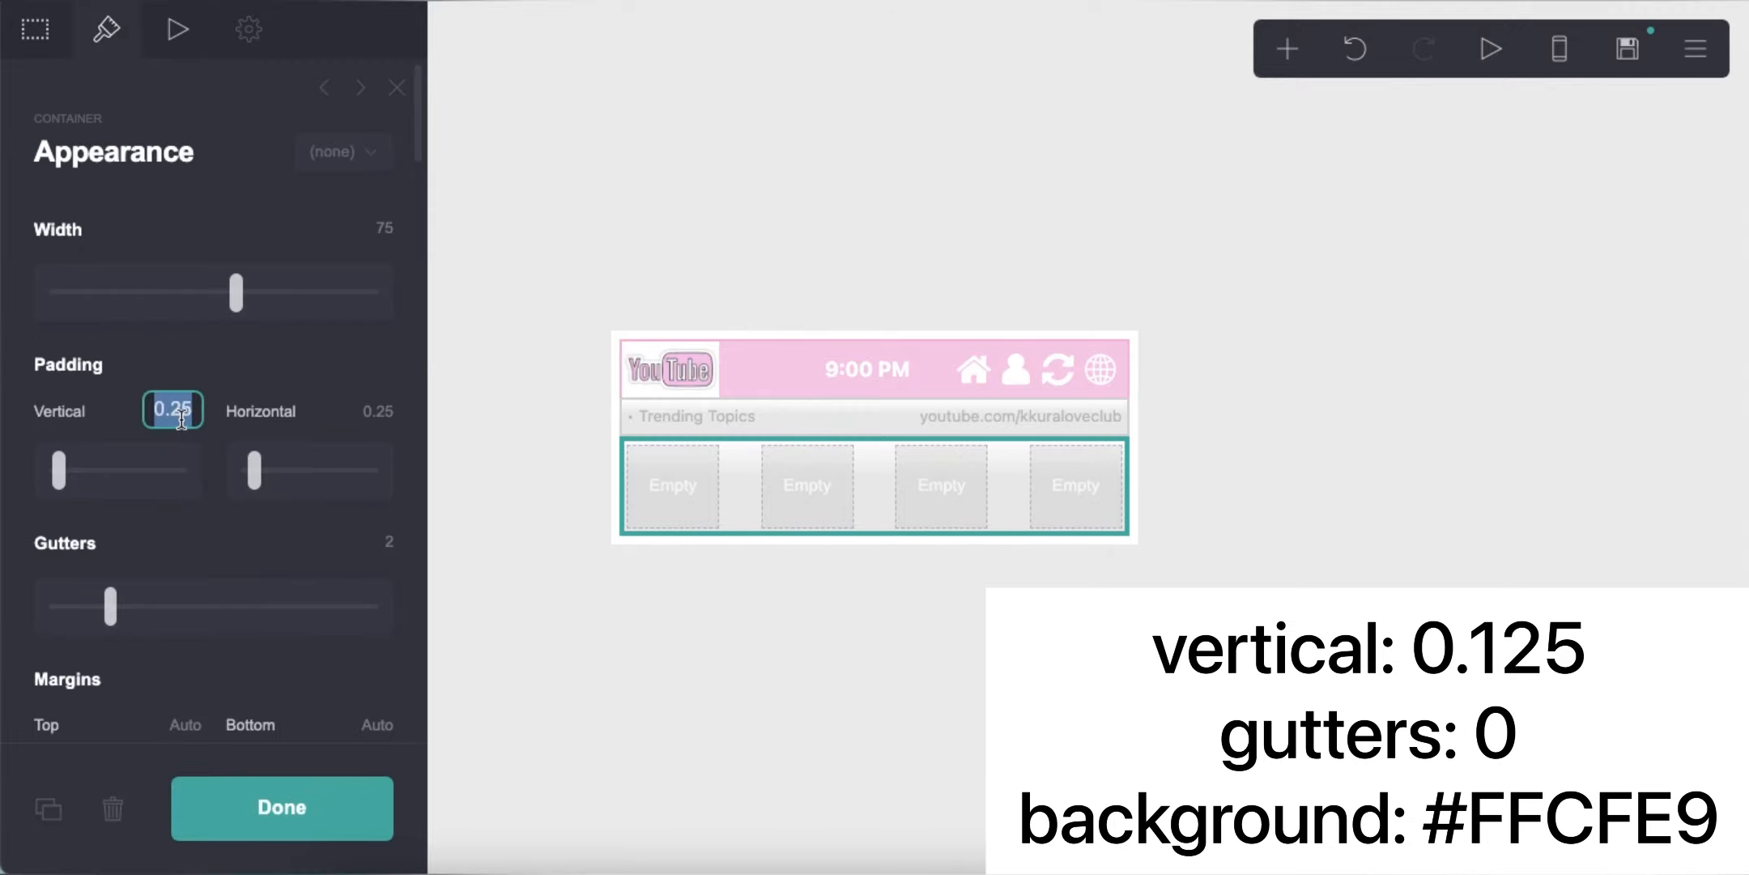
Set the four-column container's vertical padding to 0.125 and its gutters to 0.
{"action": "type", "text": "0.125"}
{"action": "key", "text": "Return"}
{"action": "type", "text": "0"}
{"action": "key", "text": "Return"}
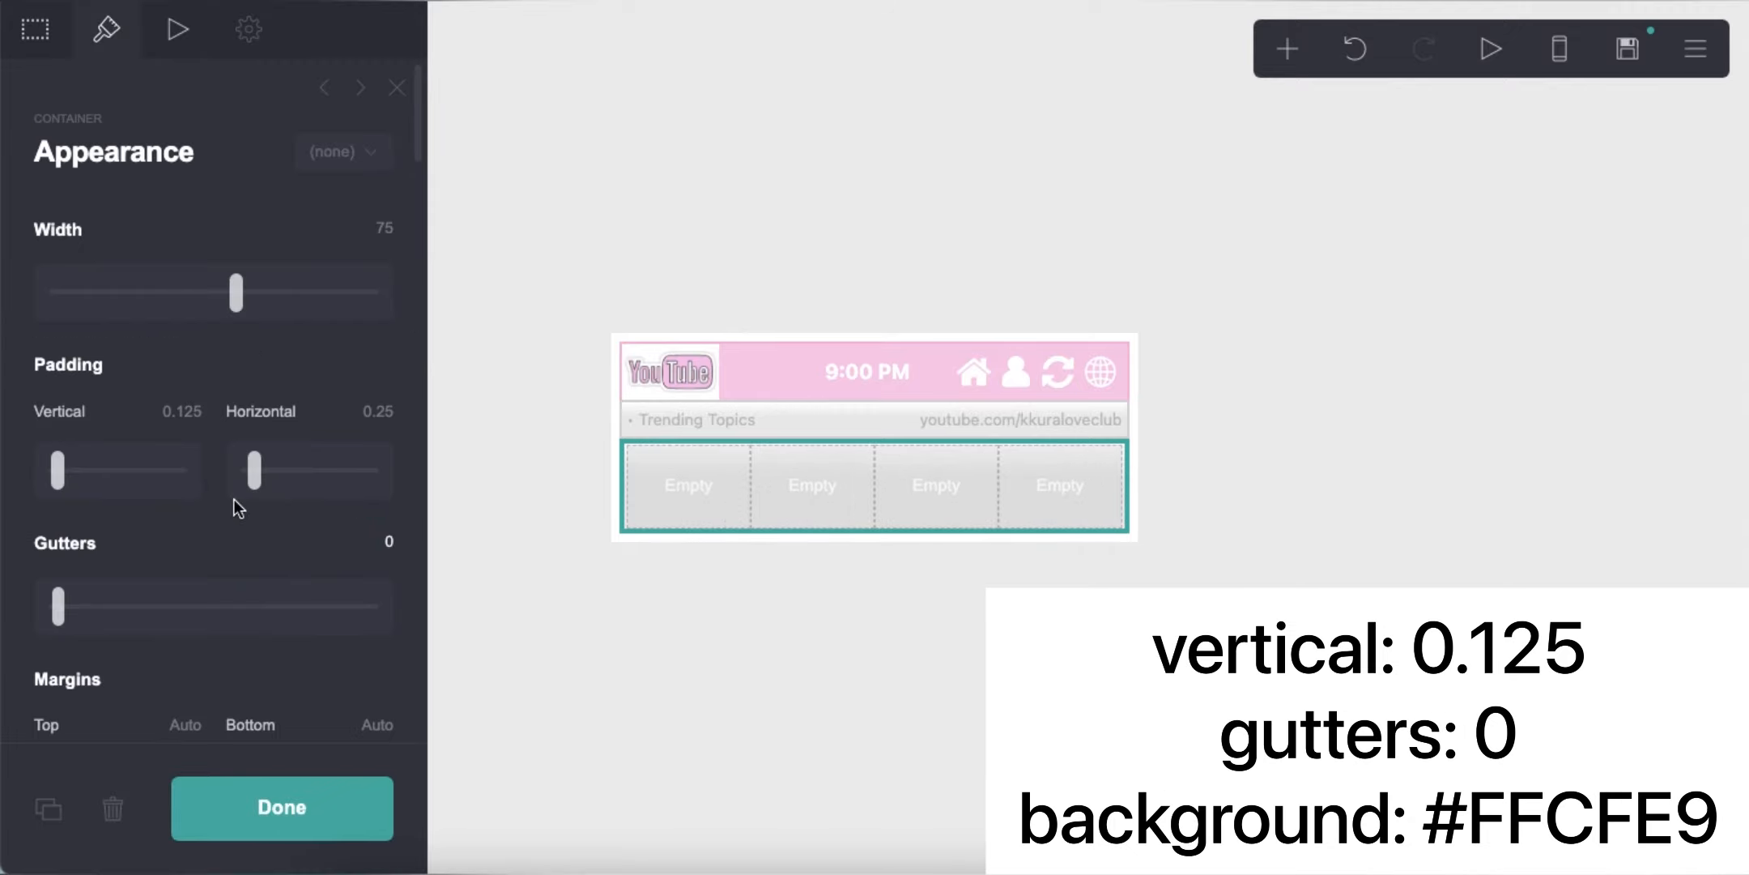
Give the four-column container a solid color background of #FFCFE9.
{"action": "scroll", "coordinate": [227, 502], "scroll_direction": "down", "scroll_amount": 10}
{"action": "left_click", "coordinate": [227, 427]}
{"action": "left_click", "coordinate": [228, 396]}
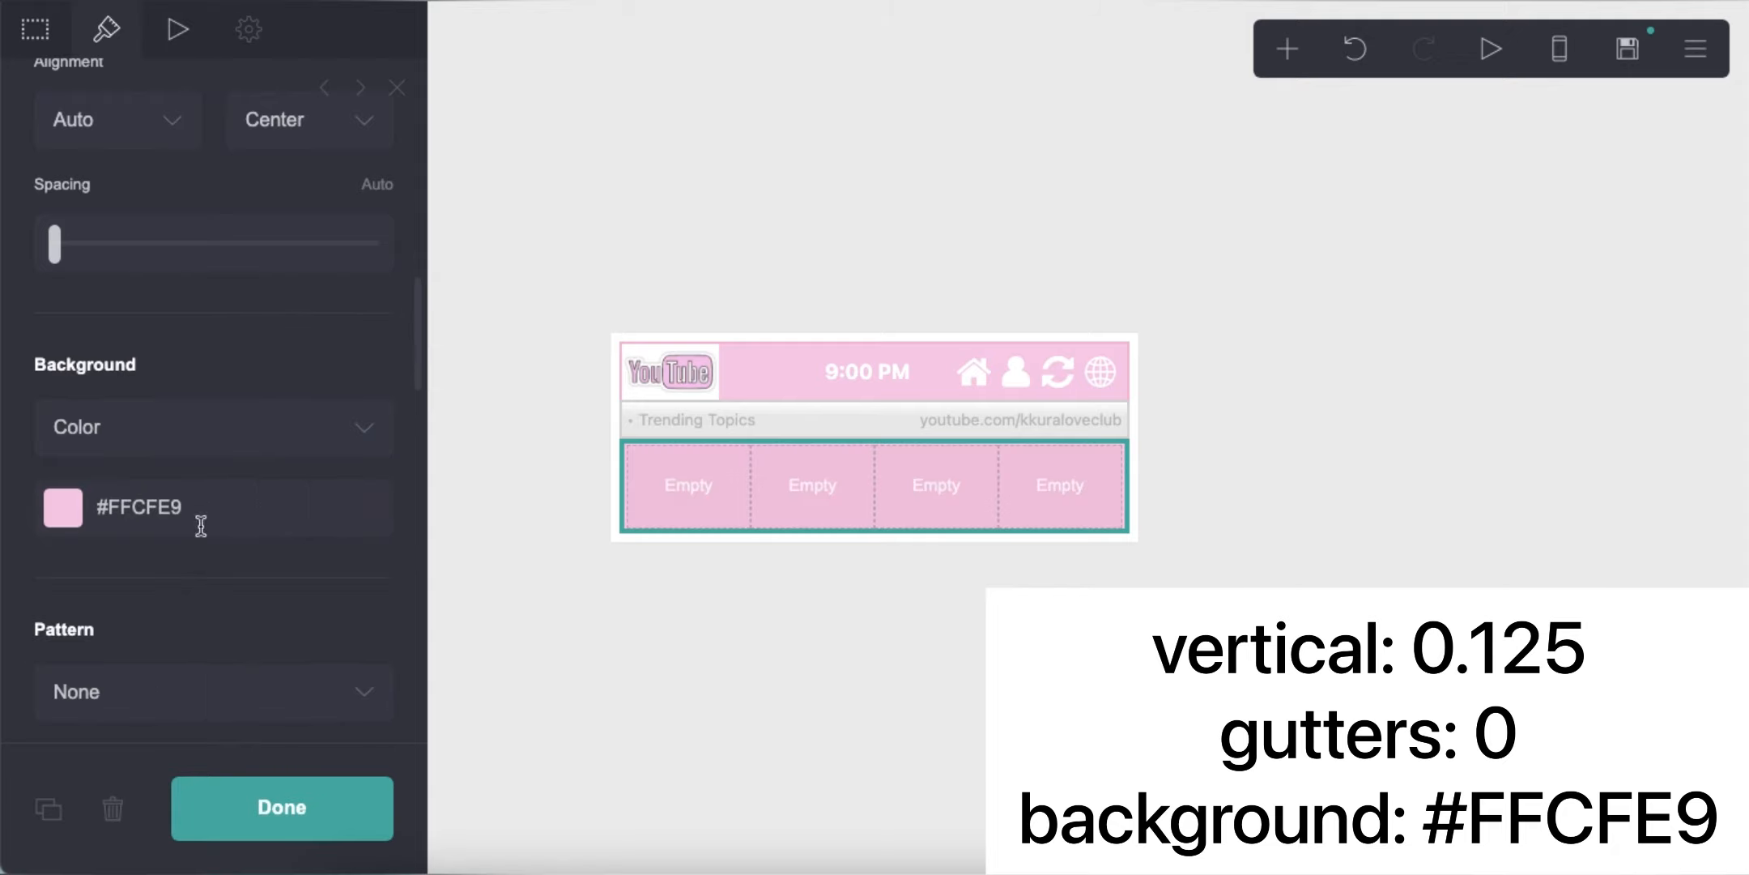
Set the four-column container's border color to #F4BEDA, with the top edge off and gutters and flush to edges on.
{"action": "scroll", "coordinate": [199, 562], "scroll_direction": "down", "scroll_amount": 5}
{"action": "double_click", "coordinate": [246, 489]}
{"action": "type", "text": "F4BED"}
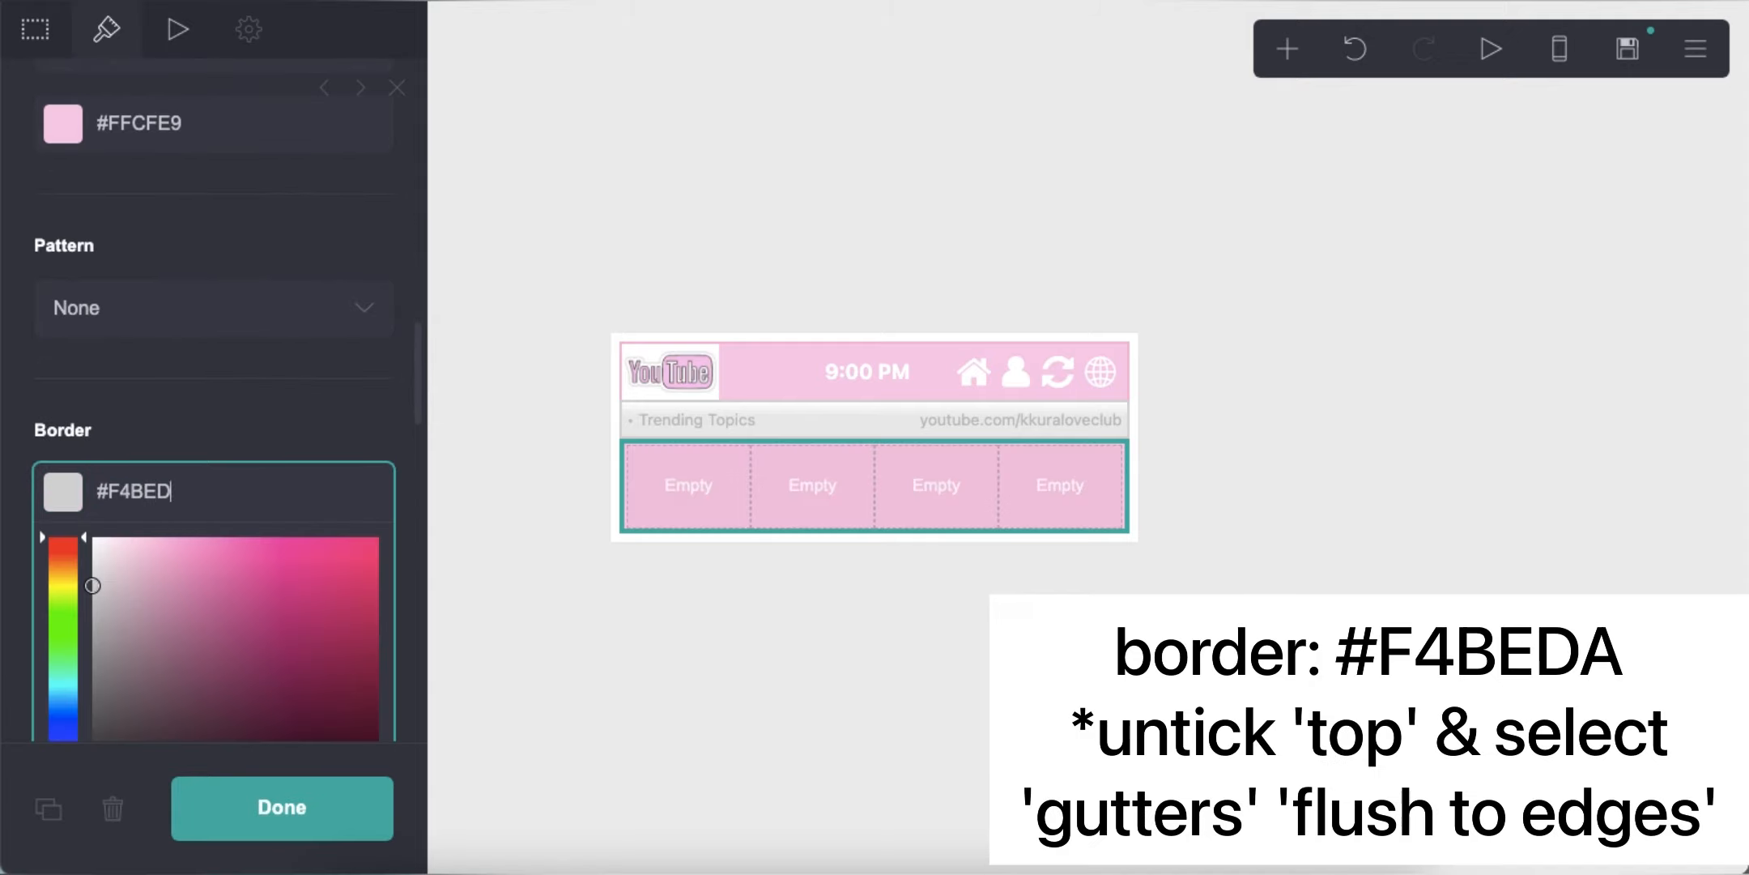
{"action": "type", "text": "A"}
{"action": "key", "text": "Return"}
{"action": "scroll", "coordinate": [59, 336], "scroll_direction": "down", "scroll_amount": 5}
{"action": "left_click", "coordinate": [51, 305]}
{"action": "left_click", "coordinate": [51, 362]}
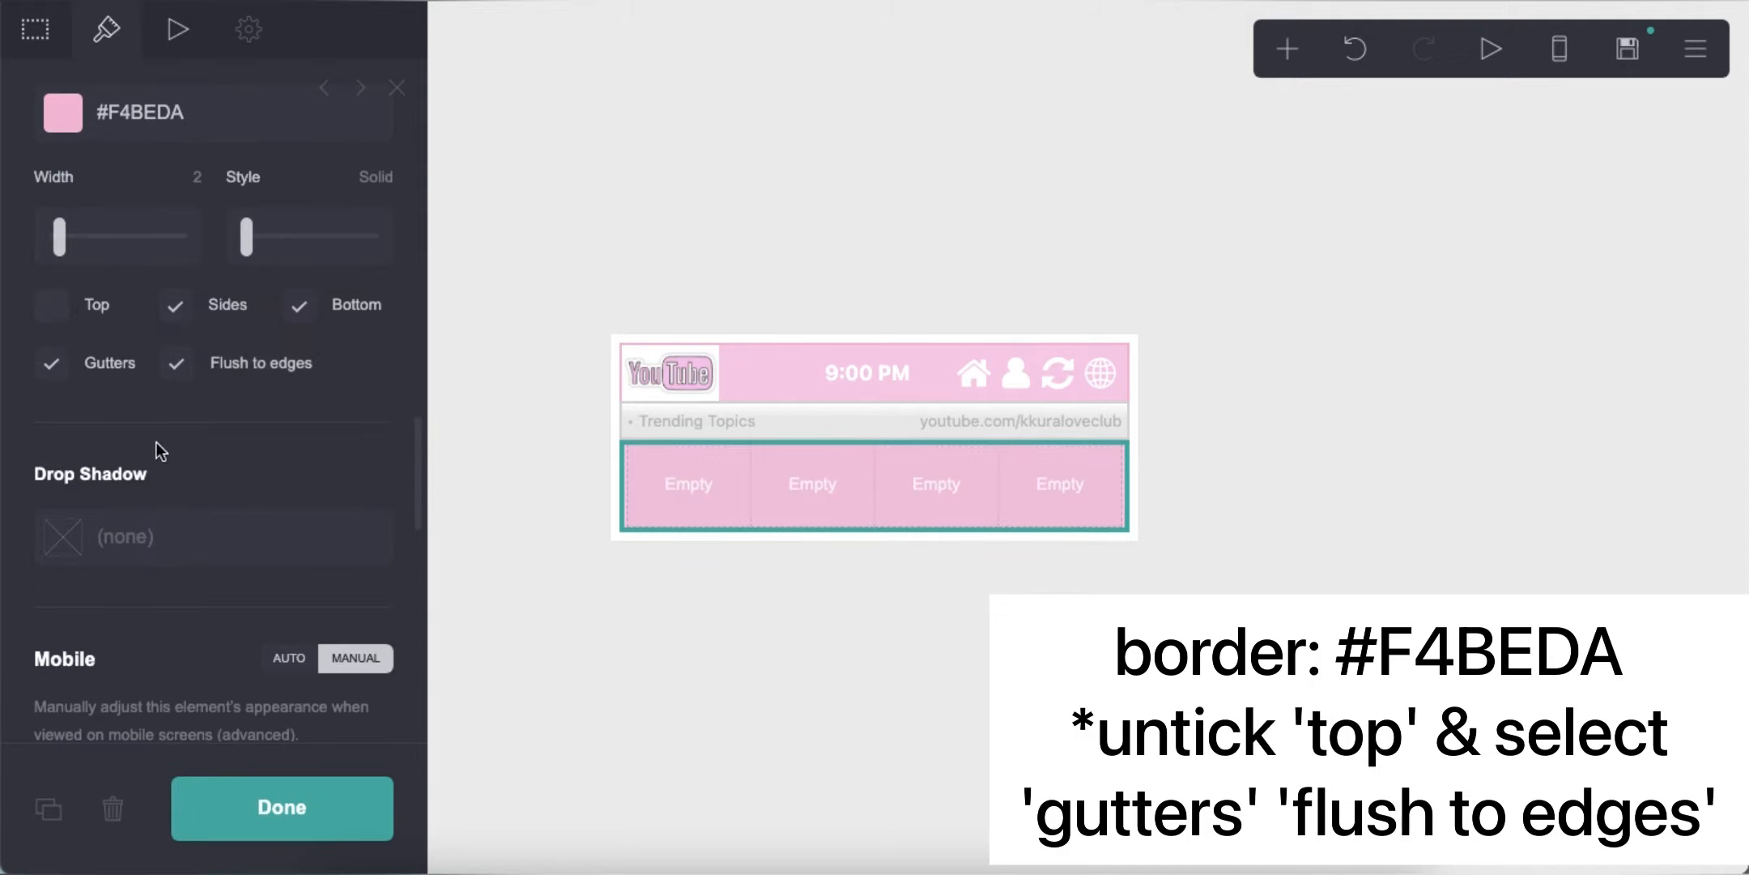
{"action": "left_click", "coordinate": [707, 722]}
Add a text element with the link text "#Home" to the first column of the four-column container.
{"action": "left_click", "coordinate": [1288, 49]}
{"action": "left_click", "coordinate": [1034, 141]}
{"action": "left_click_drag", "start_coordinate": [683, 545], "coordinate": [688, 478]}
{"action": "left_click", "coordinate": [34, 30]}
{"action": "left_click", "coordinate": [121, 225]}
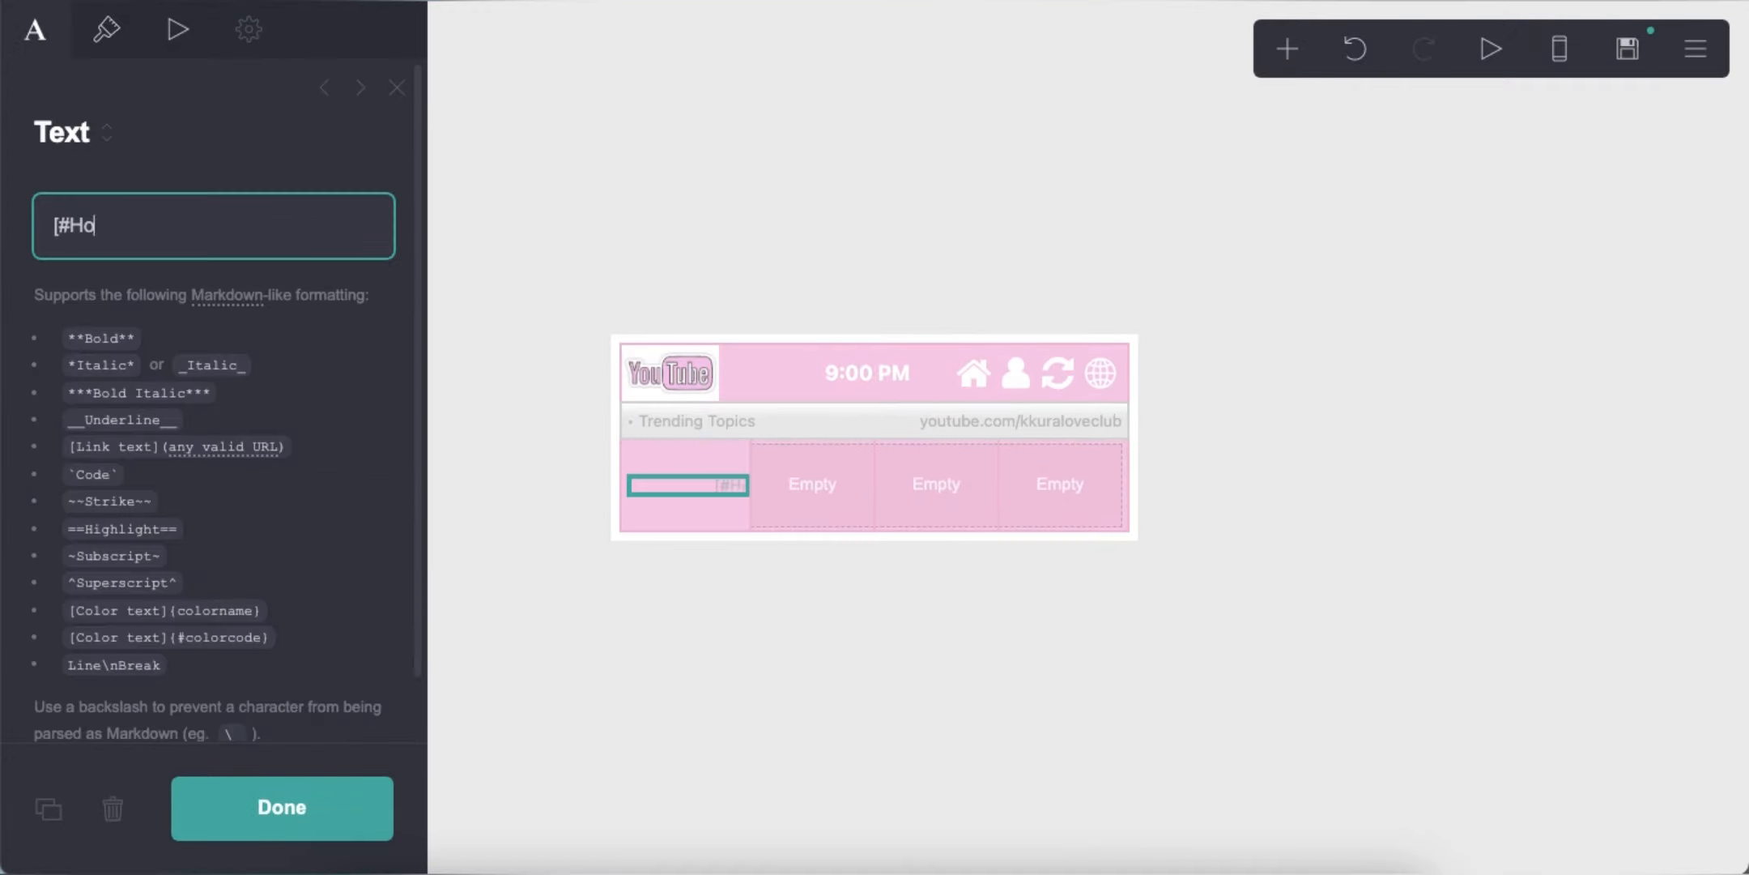
Set the "#Home" text color to #BF95AD and its link hover color to #FFFFFF.
{"action": "left_click", "coordinate": [106, 29]}
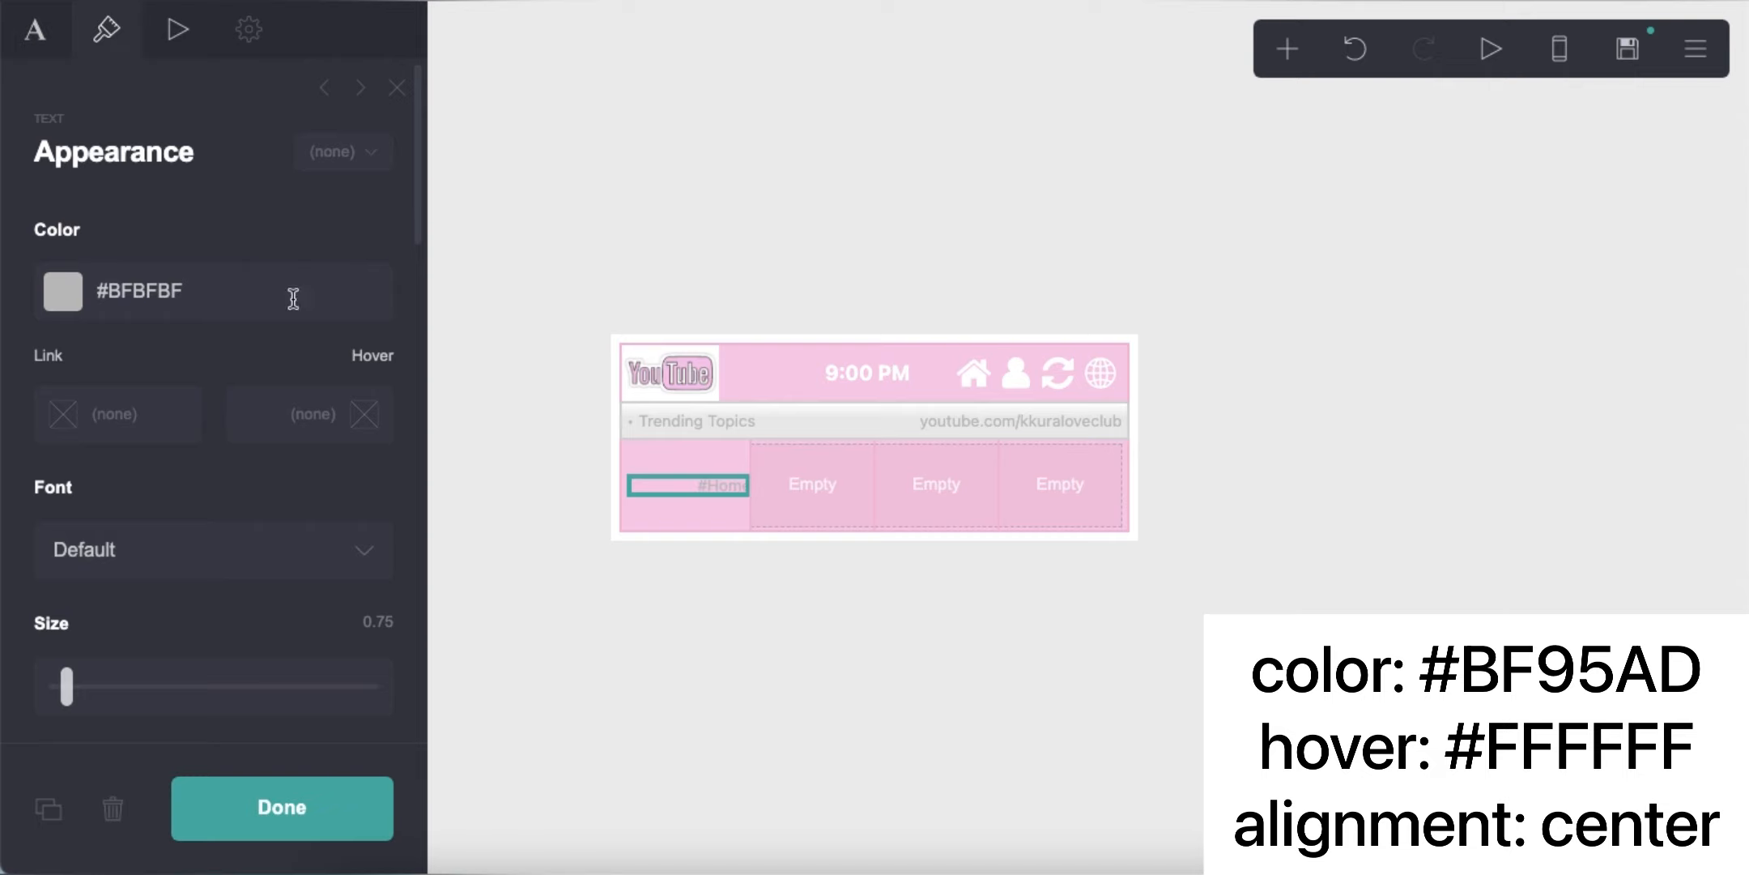
{"action": "left_click", "coordinate": [294, 298]}
{"action": "type", "text": "BF95AD"}
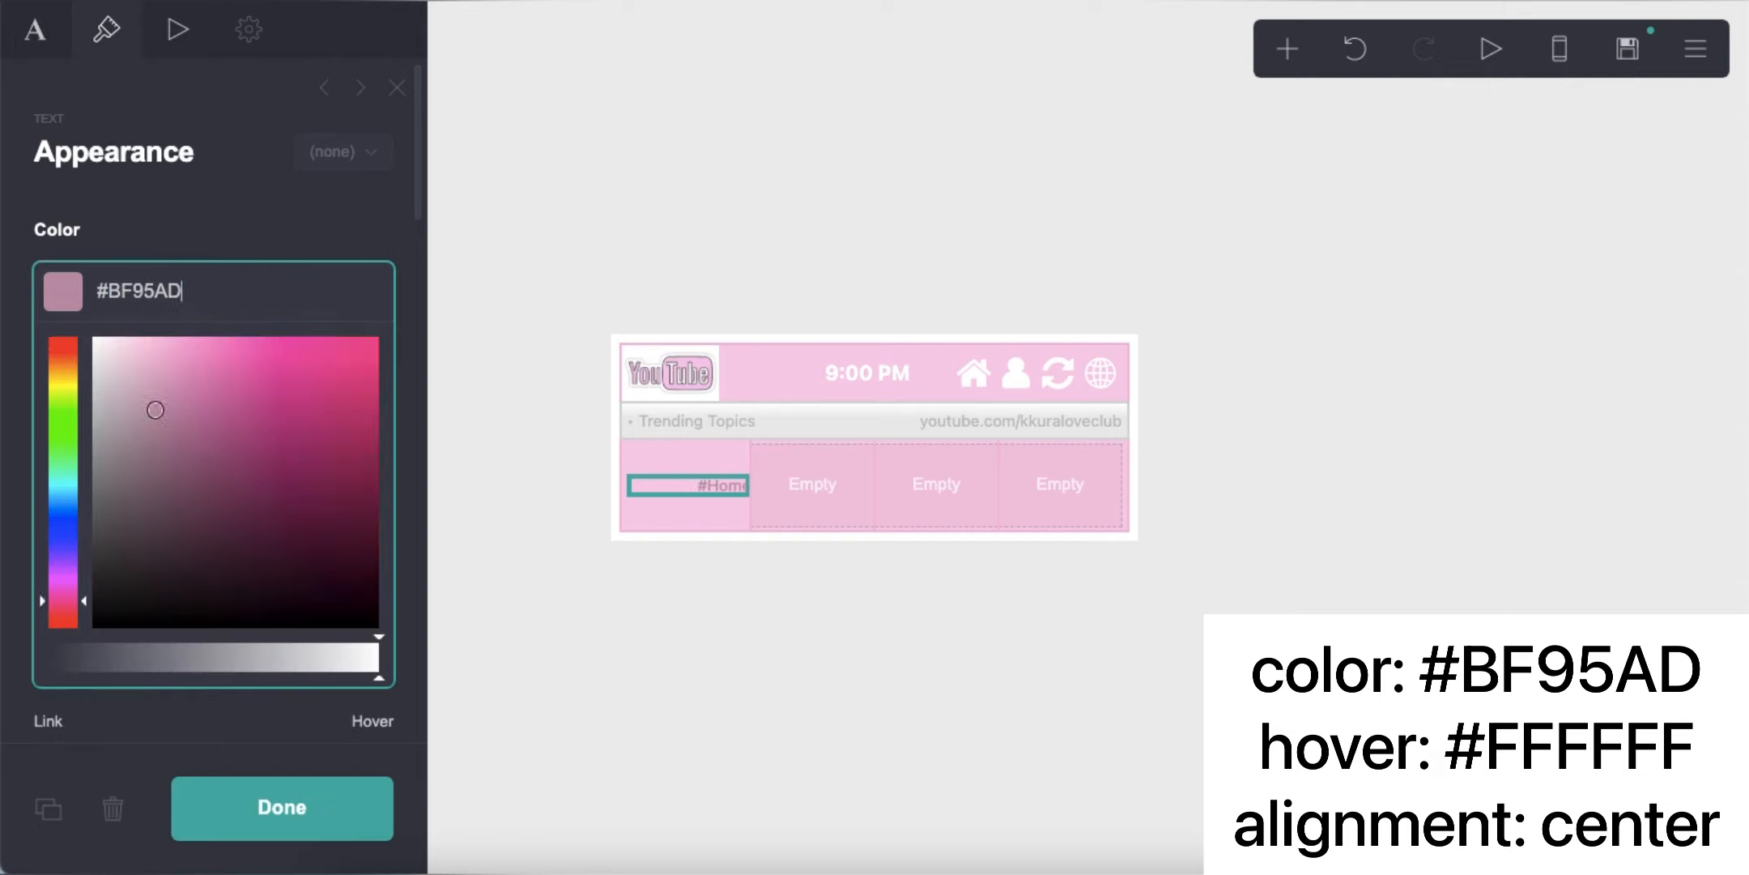
{"action": "key", "text": "Return"}
{"action": "left_click", "coordinate": [298, 414]}
{"action": "left_click_drag", "start_coordinate": [233, 535], "coordinate": [88, 455]}
{"action": "left_click", "coordinate": [174, 351]}
Center the "#Home" text in its column.
{"action": "scroll", "coordinate": [239, 487], "scroll_direction": "down", "scroll_amount": 15}
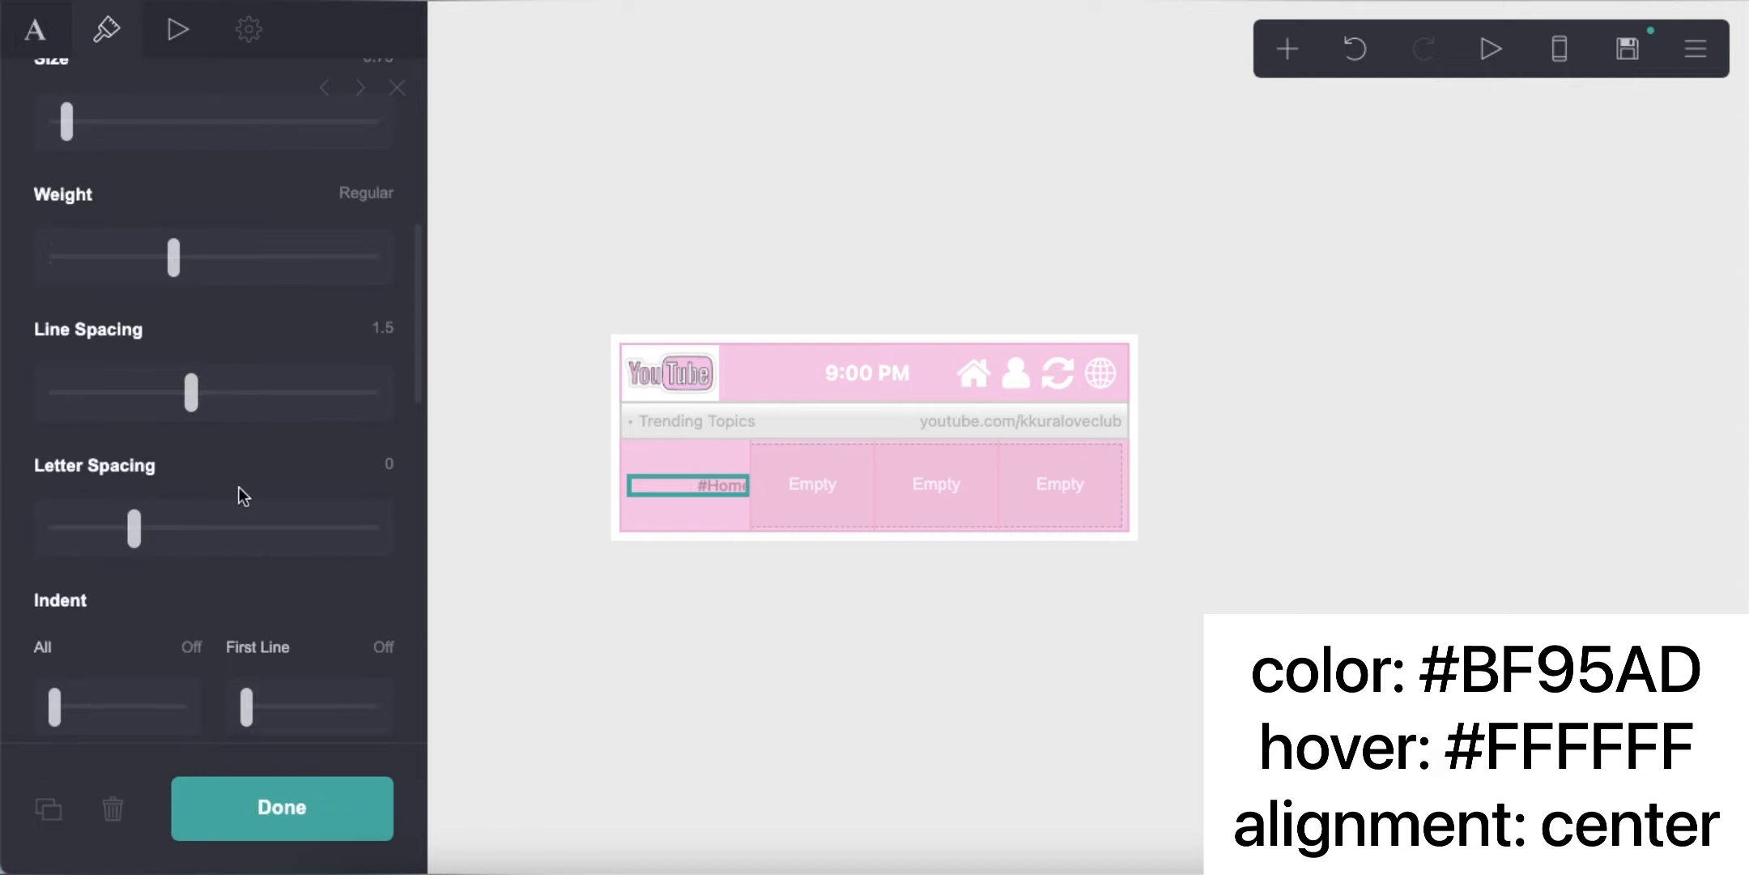
{"action": "left_click", "coordinate": [208, 411]}
{"action": "left_click", "coordinate": [212, 362]}
{"action": "left_click", "coordinate": [695, 543]}
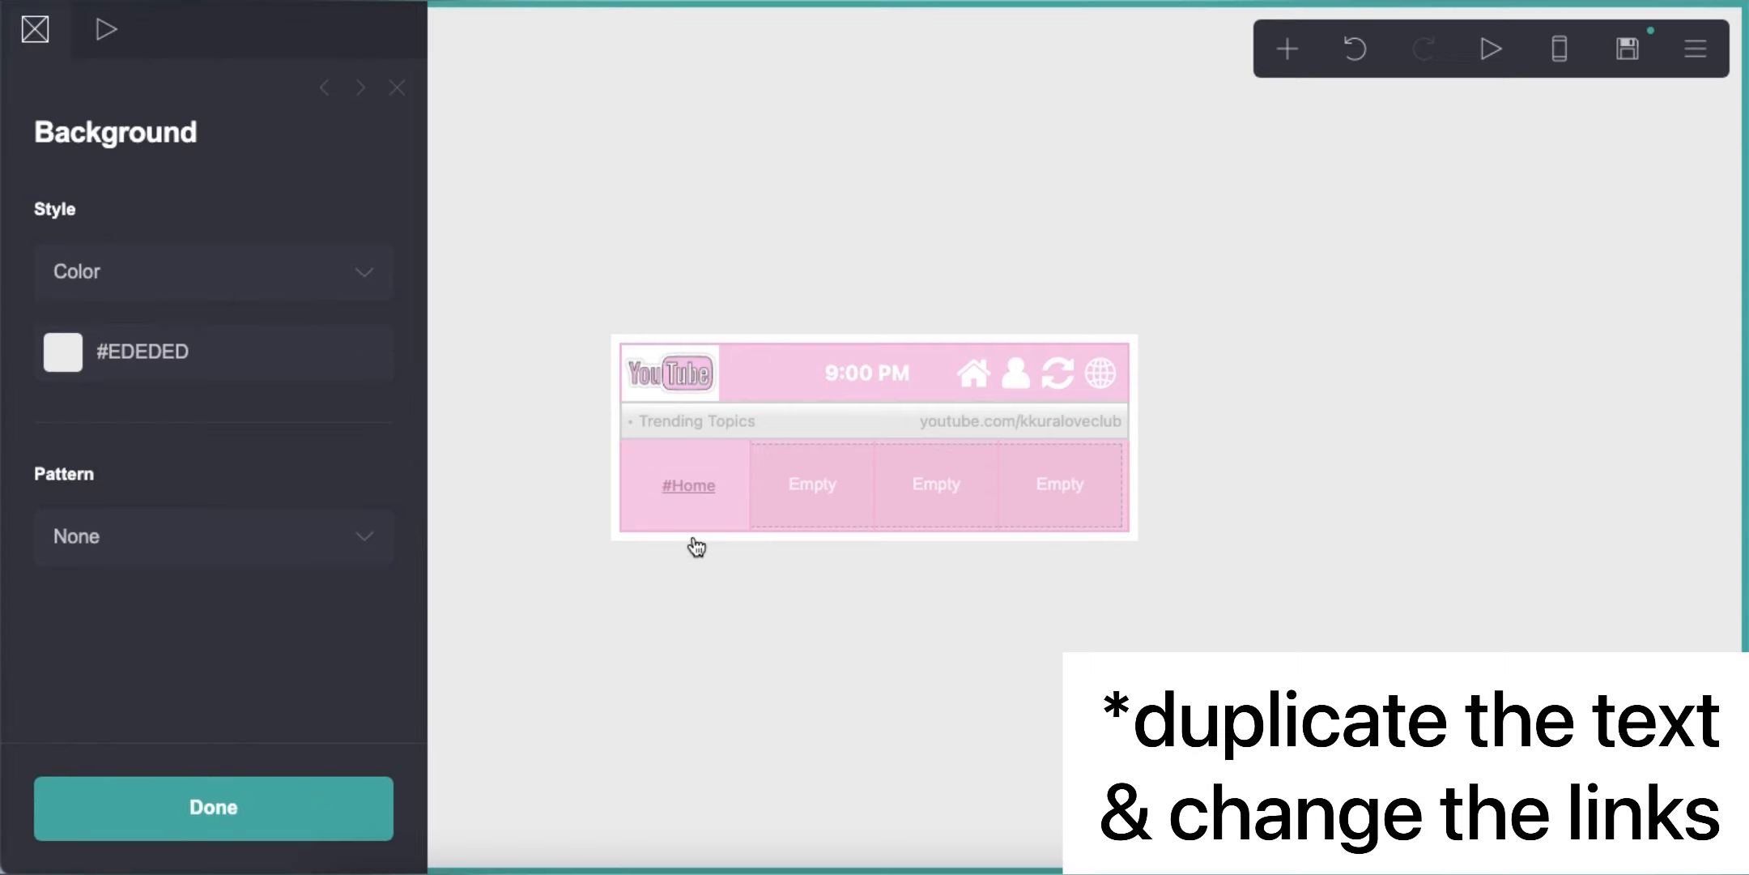
Duplicate the "#Home" text into the second and third columns as "[#Rules](#rules)" and "[#Love Club](#likes)".
{"action": "left_click", "coordinate": [696, 491]}
{"action": "left_click_drag", "start_coordinate": [824, 482], "coordinate": [818, 484]}
{"action": "left_click", "coordinate": [35, 30]}
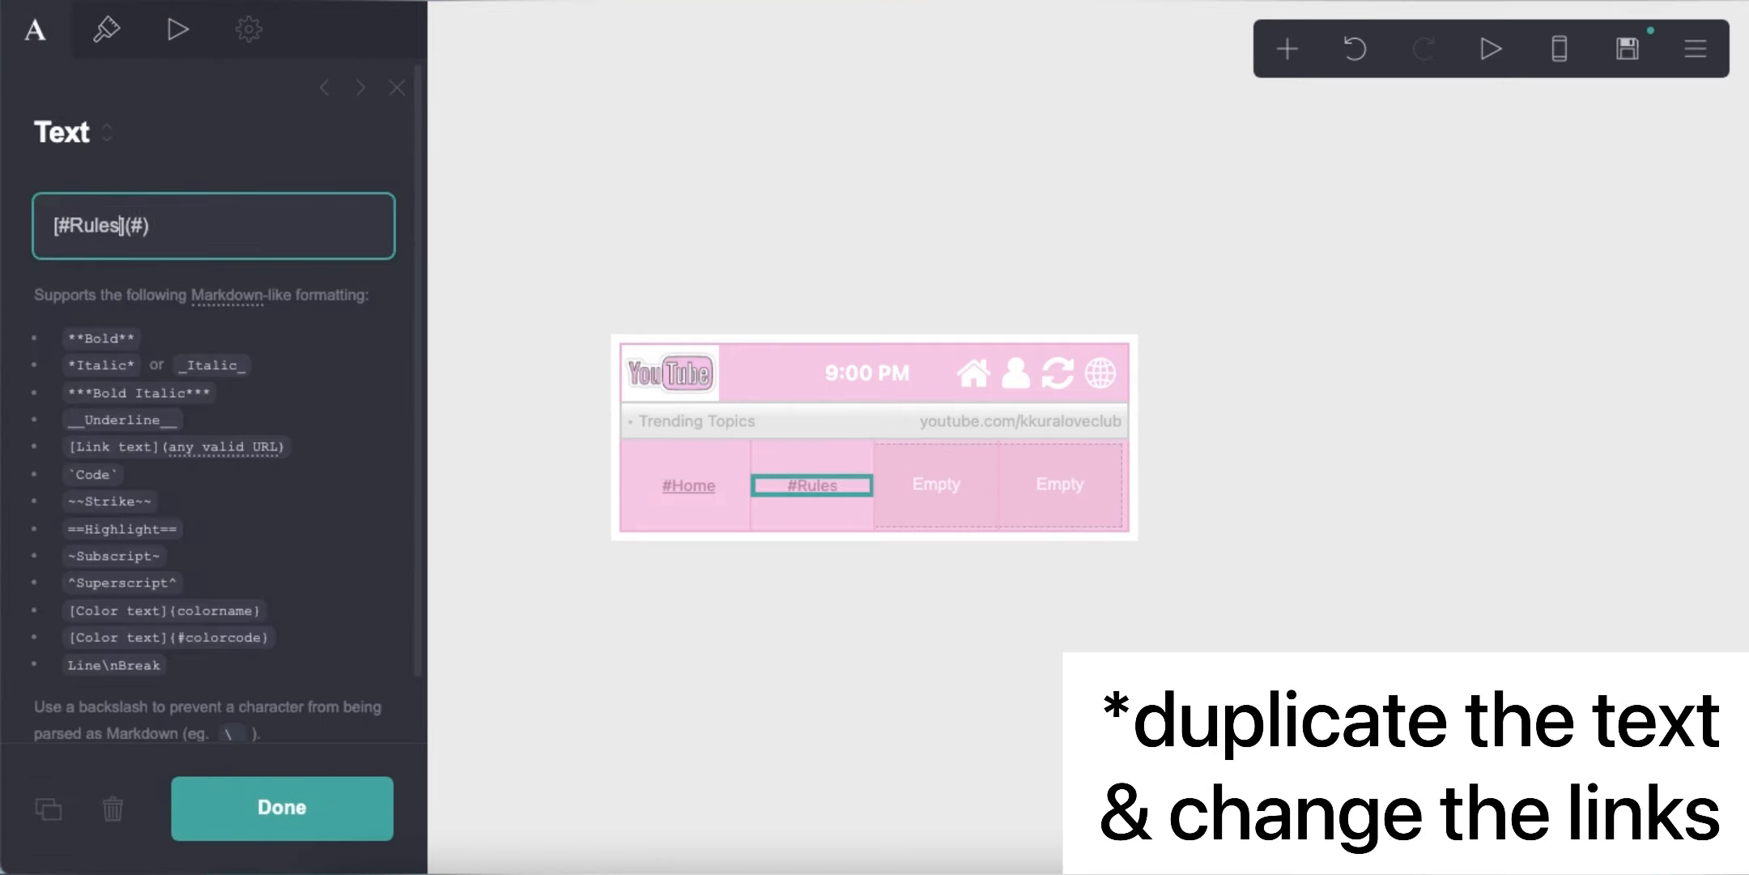
{"action": "left_click", "coordinate": [40, 820]}
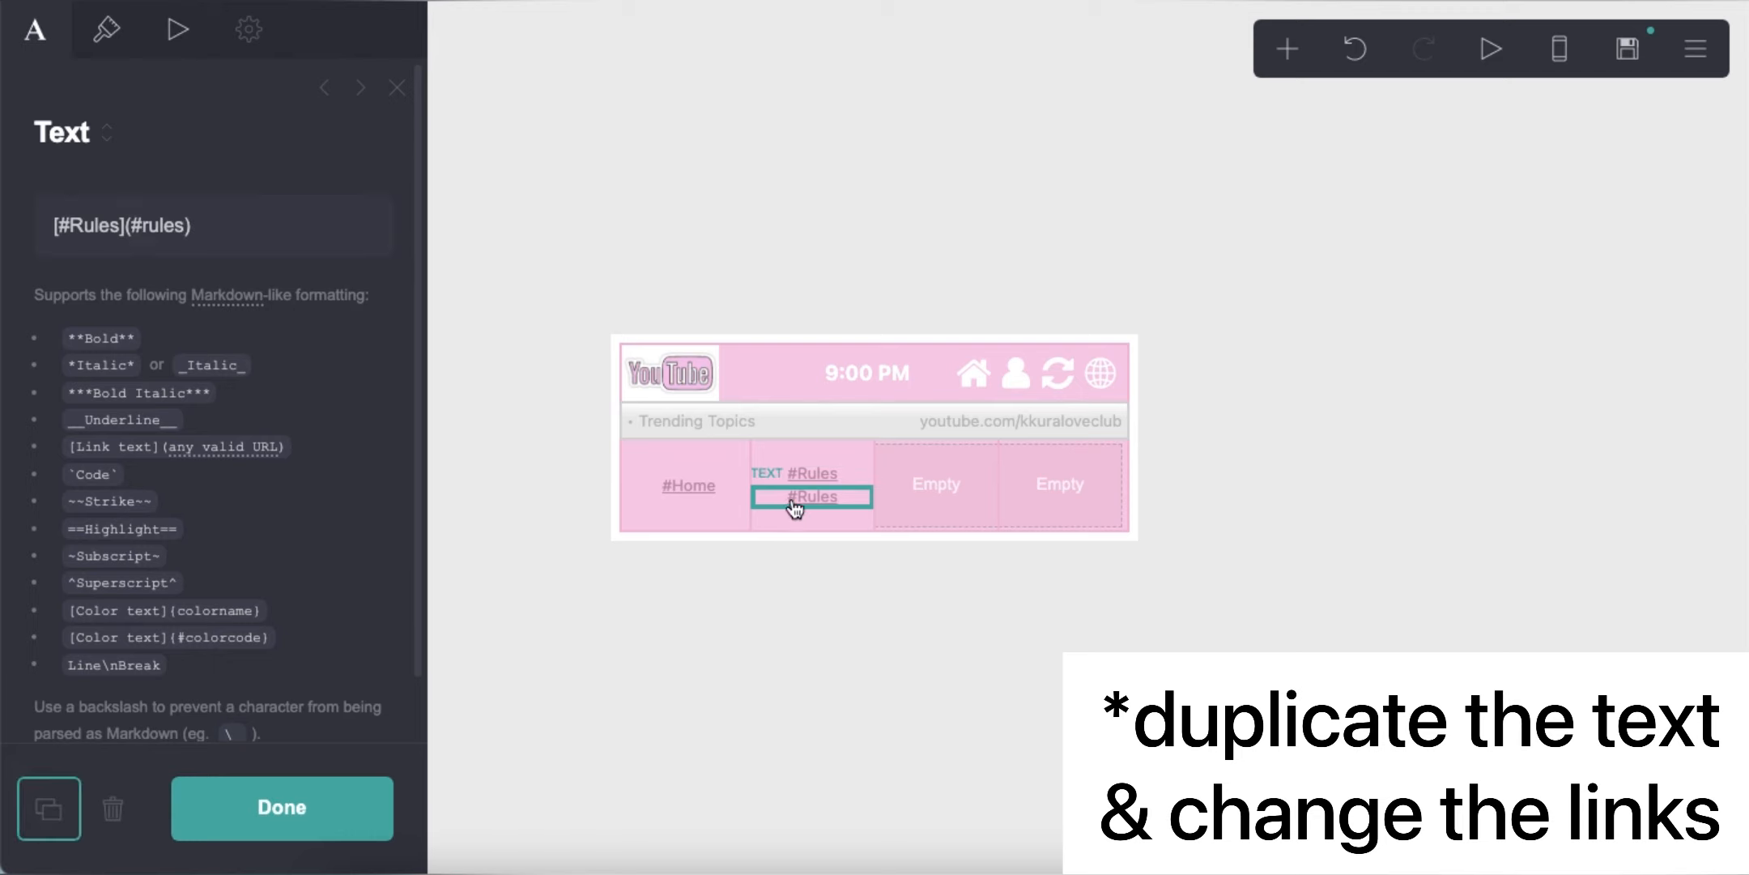
{"action": "left_click_drag", "start_coordinate": [795, 500], "coordinate": [931, 486]}
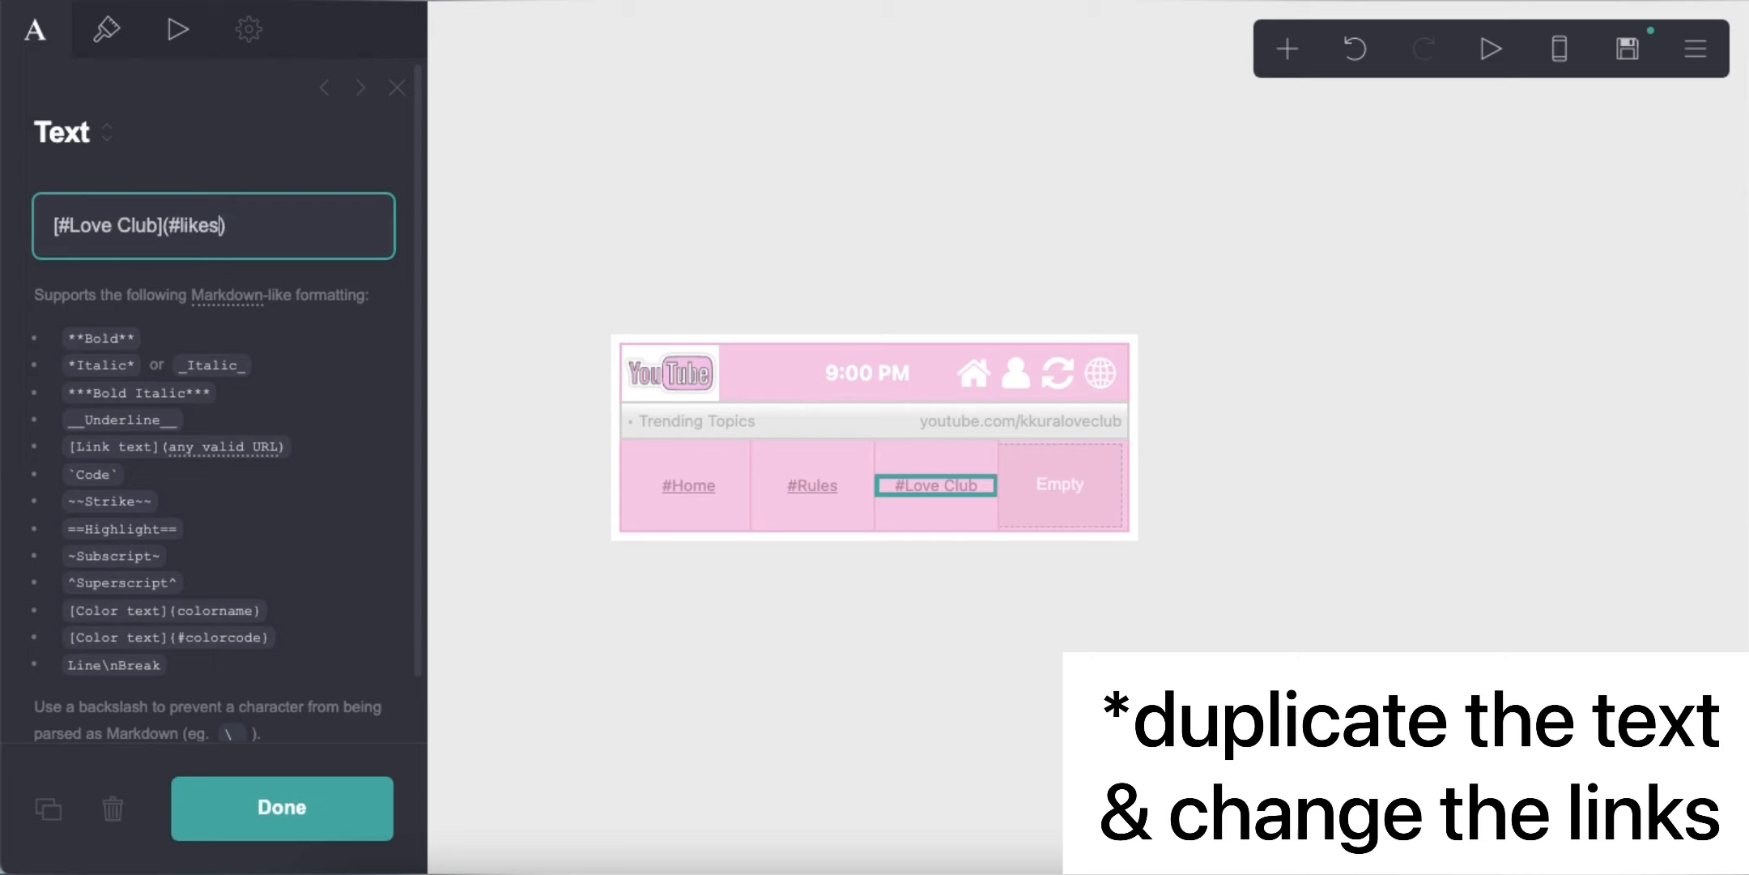
Duplicate the "#Love Club" link into the fourth column and change its text to "#Kkura".
{"action": "left_click", "coordinate": [46, 808]}
{"action": "left_click_drag", "start_coordinate": [279, 235], "coordinate": [4, 241]}
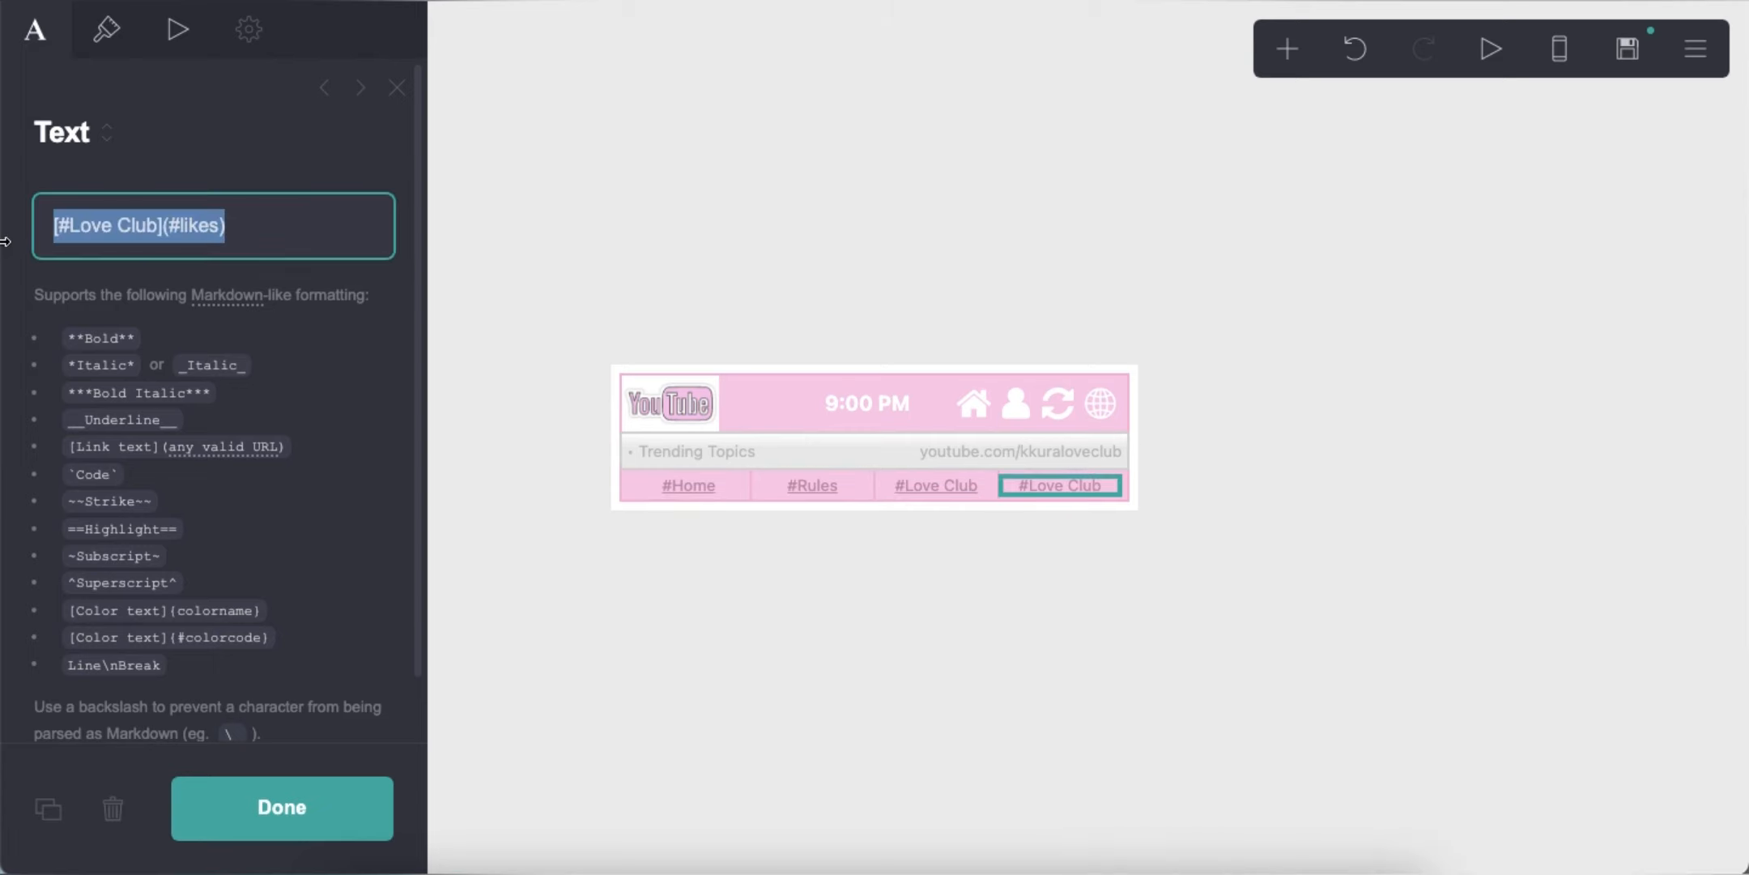
{"action": "left_click", "coordinate": [865, 592]}
Add a control element below the link columns and set its type to Header Marker.
{"action": "left_click", "coordinate": [1293, 64]}
{"action": "left_click", "coordinate": [1202, 597]}
{"action": "left_click", "coordinate": [235, 277]}
{"action": "left_click", "coordinate": [202, 304]}
Add a second control element below the header marker and set its type to Footer Marker.
{"action": "left_click", "coordinate": [1276, 61]}
{"action": "left_click", "coordinate": [1178, 594]}
{"action": "left_click", "coordinate": [203, 275]}
{"action": "left_click", "coordinate": [154, 336]}
Add a container below the footer marker and switch its background to Gradient.
{"action": "left_click", "coordinate": [1289, 50]}
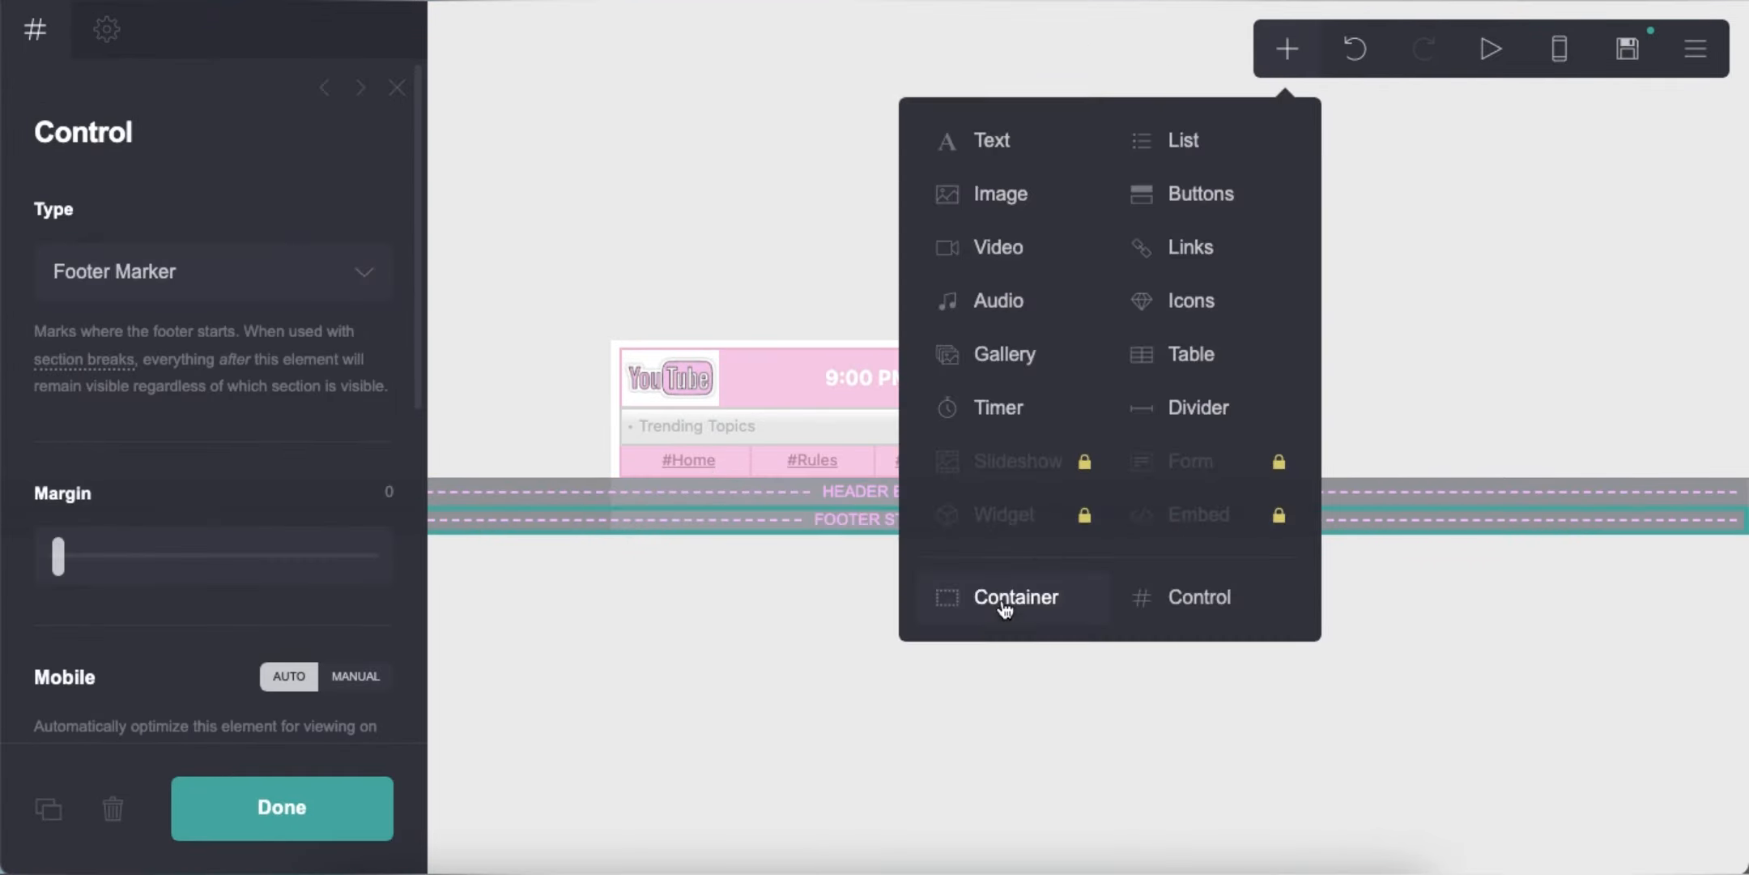
{"action": "left_click", "coordinate": [1017, 588]}
{"action": "scroll", "coordinate": [186, 438], "scroll_direction": "down", "scroll_amount": 3}
{"action": "scroll", "coordinate": [187, 438], "scroll_direction": "down", "scroll_amount": 10}
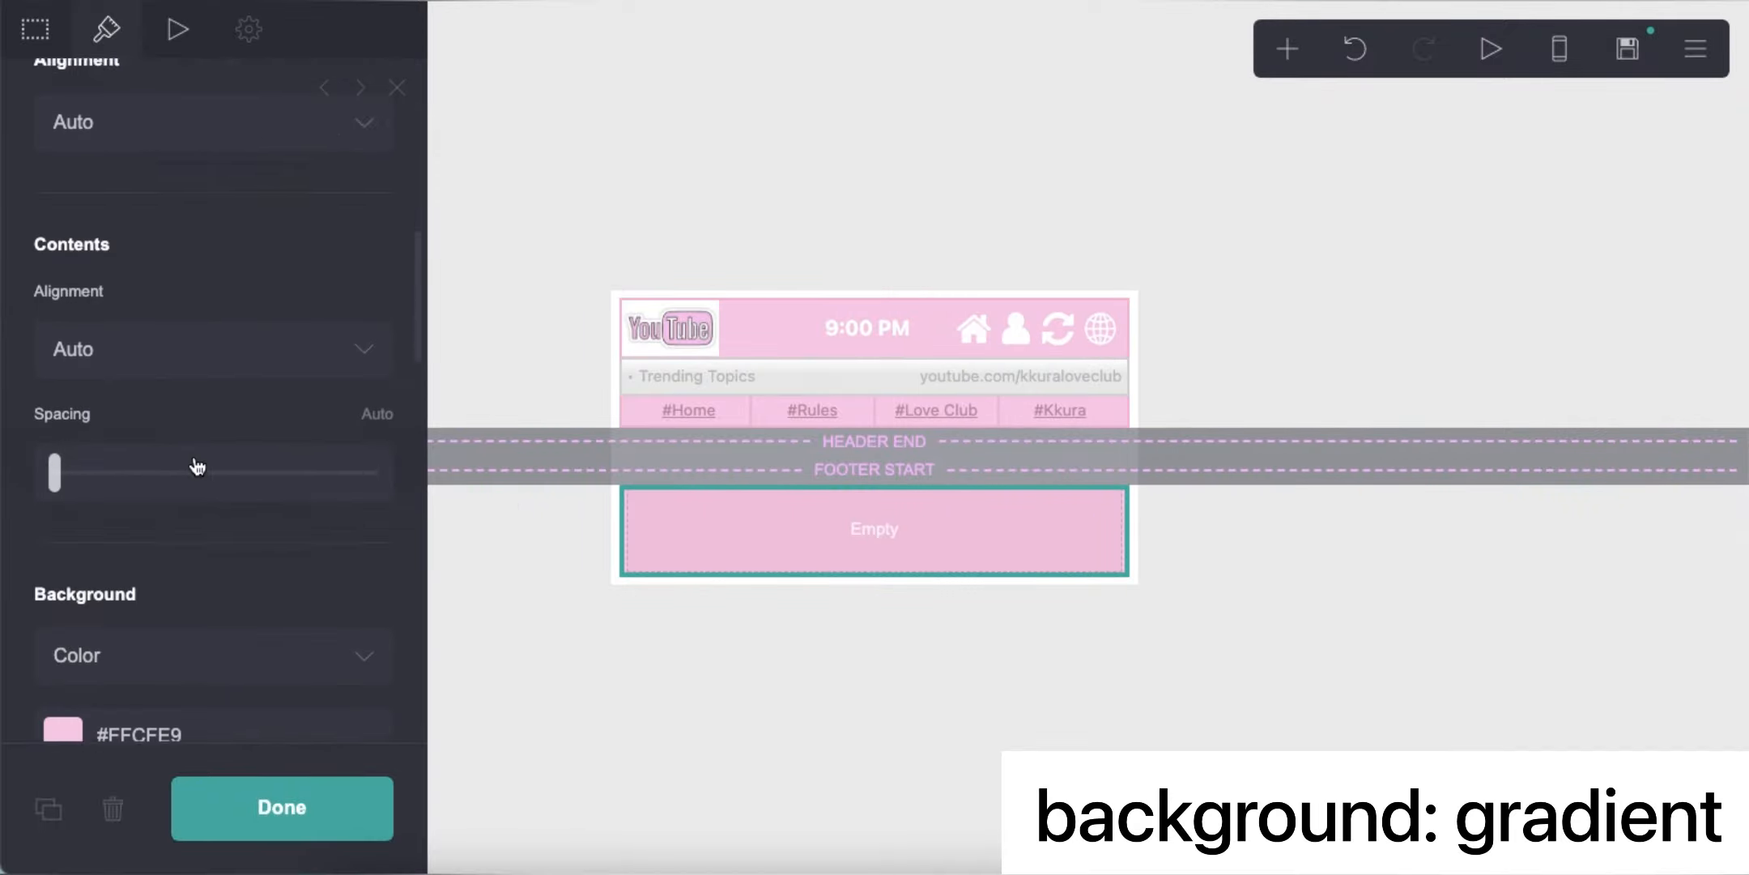
{"action": "left_click", "coordinate": [179, 462]}
{"action": "left_click", "coordinate": [181, 483]}
{"action": "scroll", "coordinate": [203, 502], "scroll_direction": "down", "scroll_amount": 1}
Set the gradient container's border color to #D5D5D5.
{"action": "scroll", "coordinate": [220, 523], "scroll_direction": "down", "scroll_amount": 8}
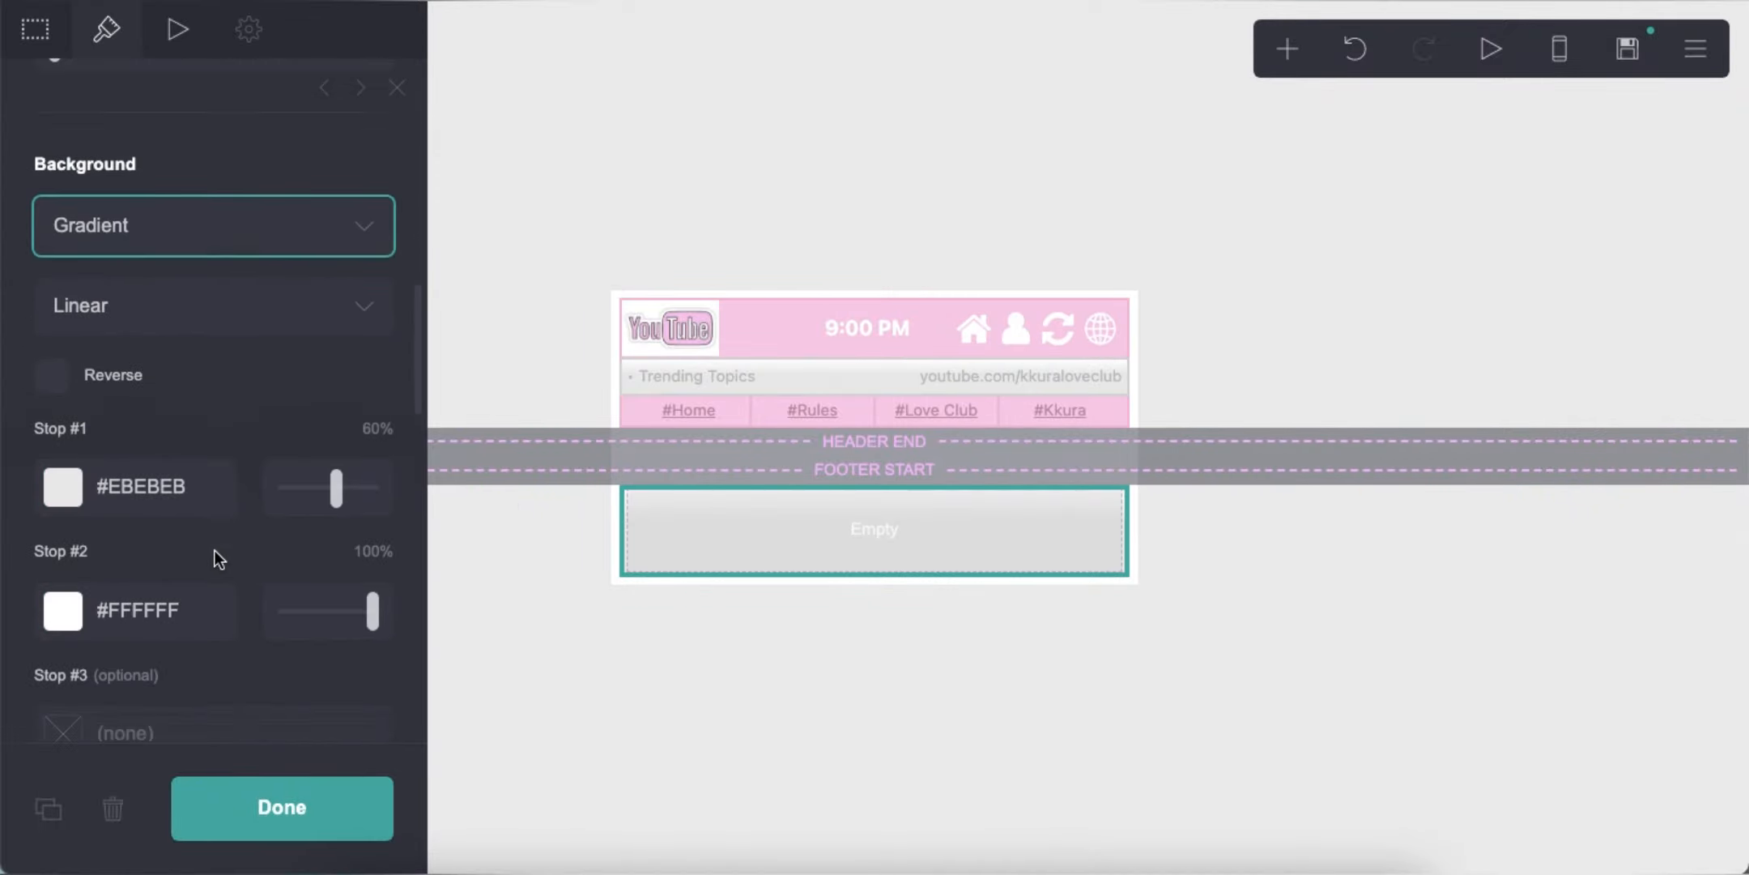
{"action": "scroll", "coordinate": [186, 535], "scroll_direction": "down", "scroll_amount": 3}
{"action": "left_click", "coordinate": [230, 551]}
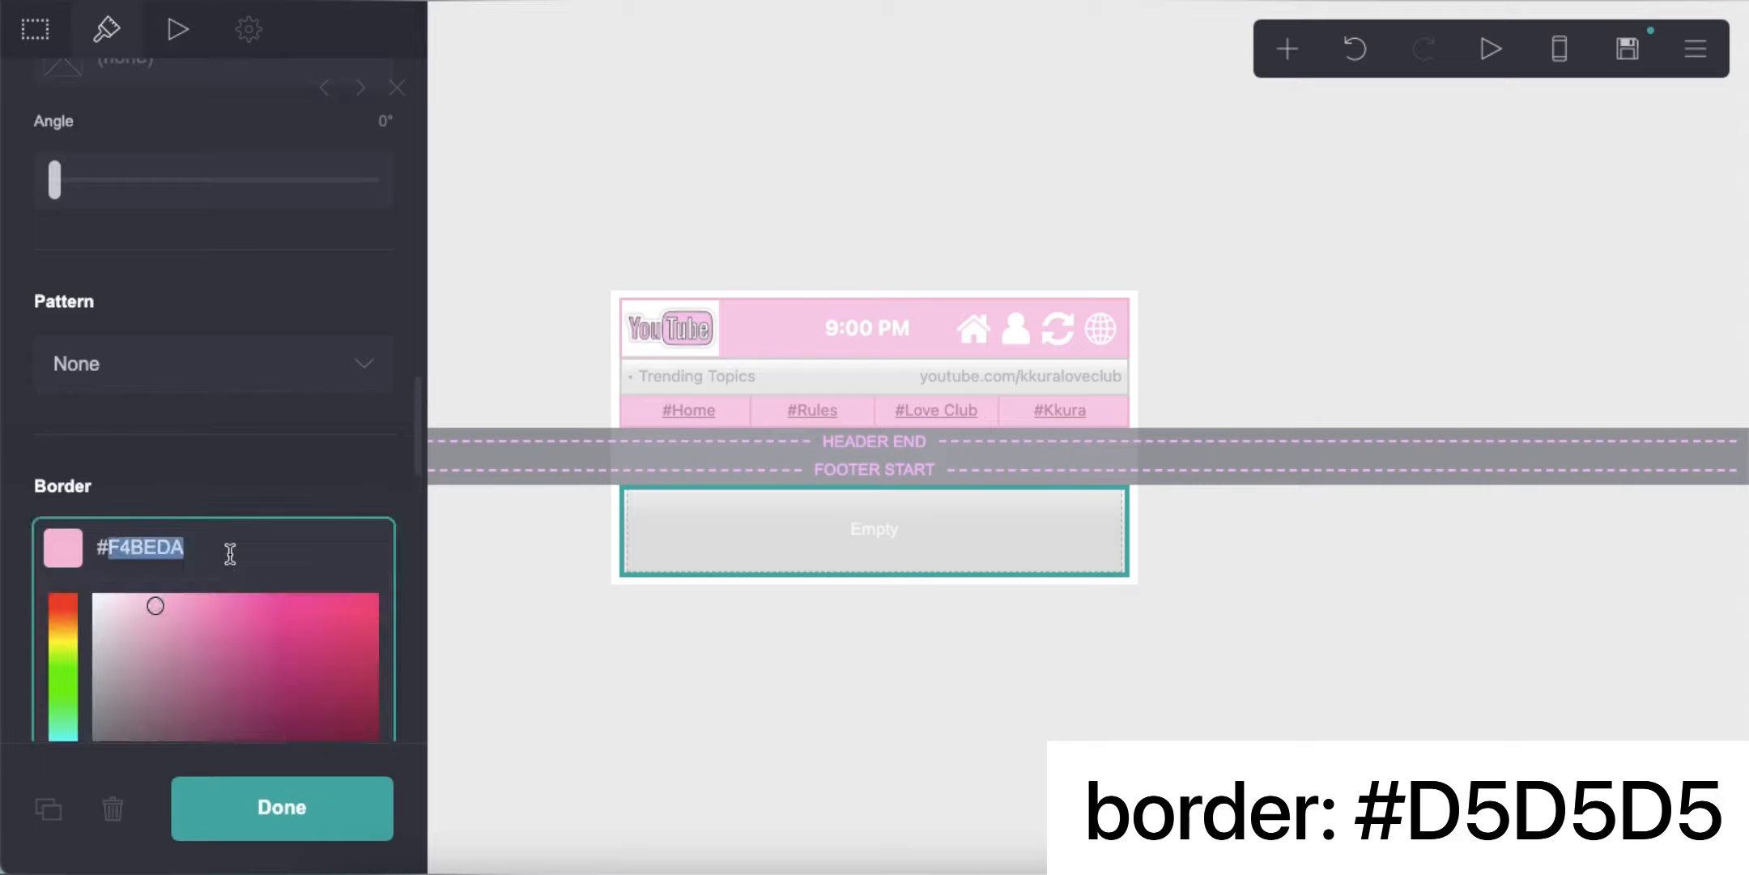
{"action": "type", "text": "#D5D5D5"}
{"action": "key", "text": "Return"}
{"action": "scroll", "coordinate": [230, 574], "scroll_direction": "down", "scroll_amount": 4}
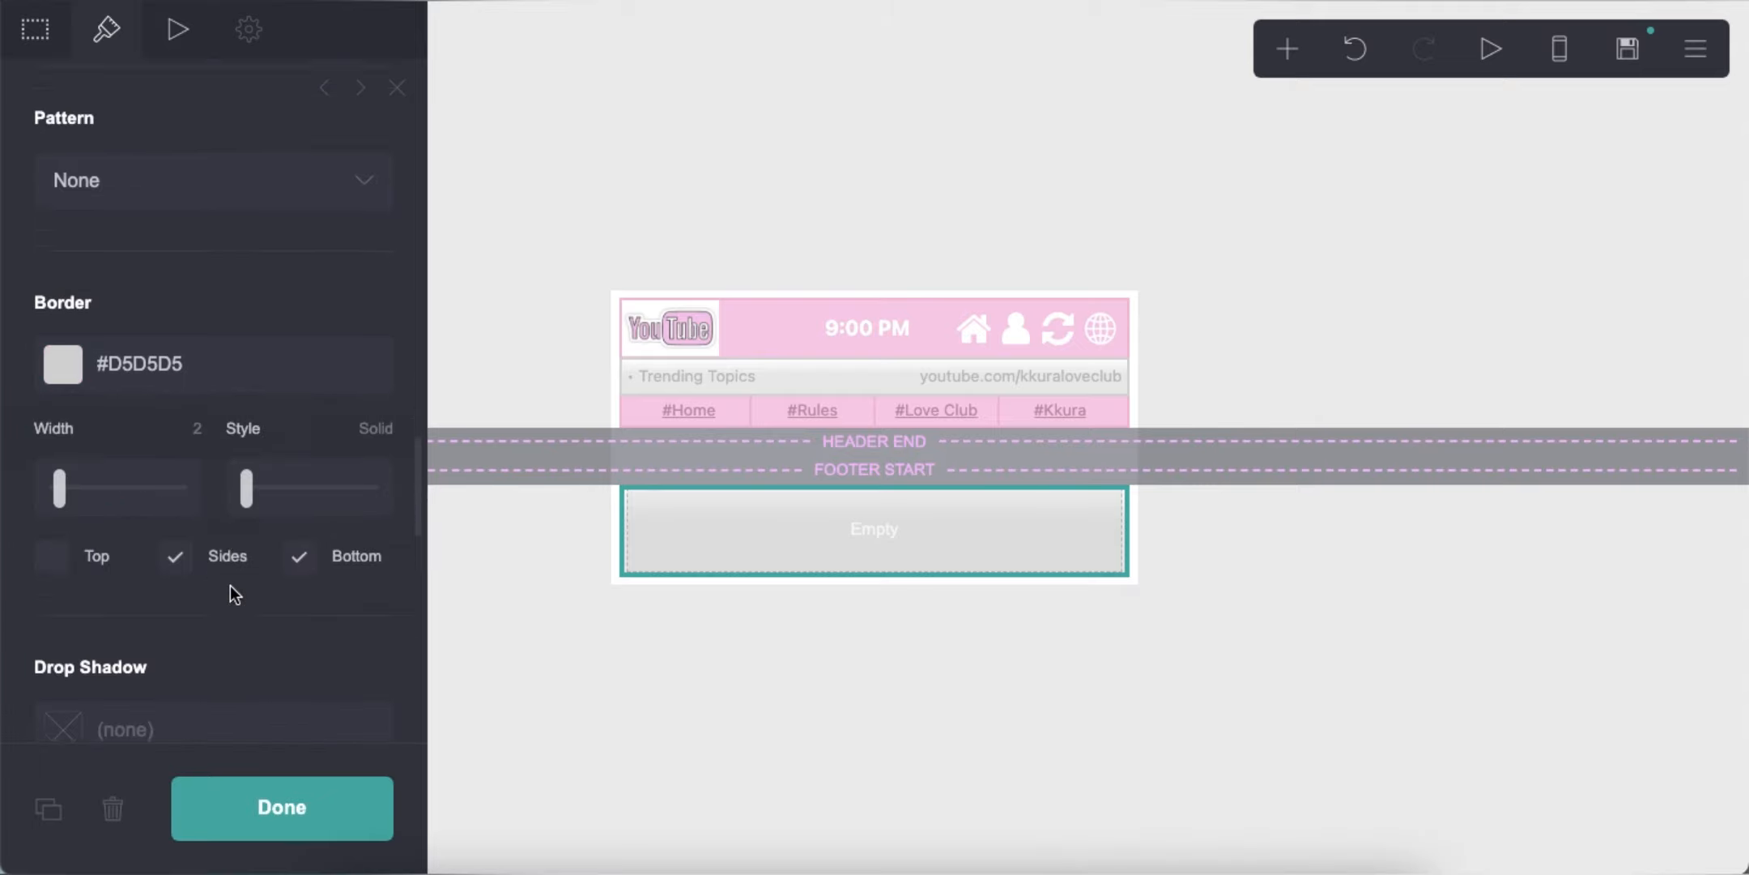
{"action": "left_click", "coordinate": [734, 695]}
Add text to the gradient container reading "**Now Playing** ... No Celestial by ==**LE SSERAFIM**== **Now Playing** ...".
{"action": "left_click", "coordinate": [1287, 48]}
{"action": "left_click", "coordinate": [968, 143]}
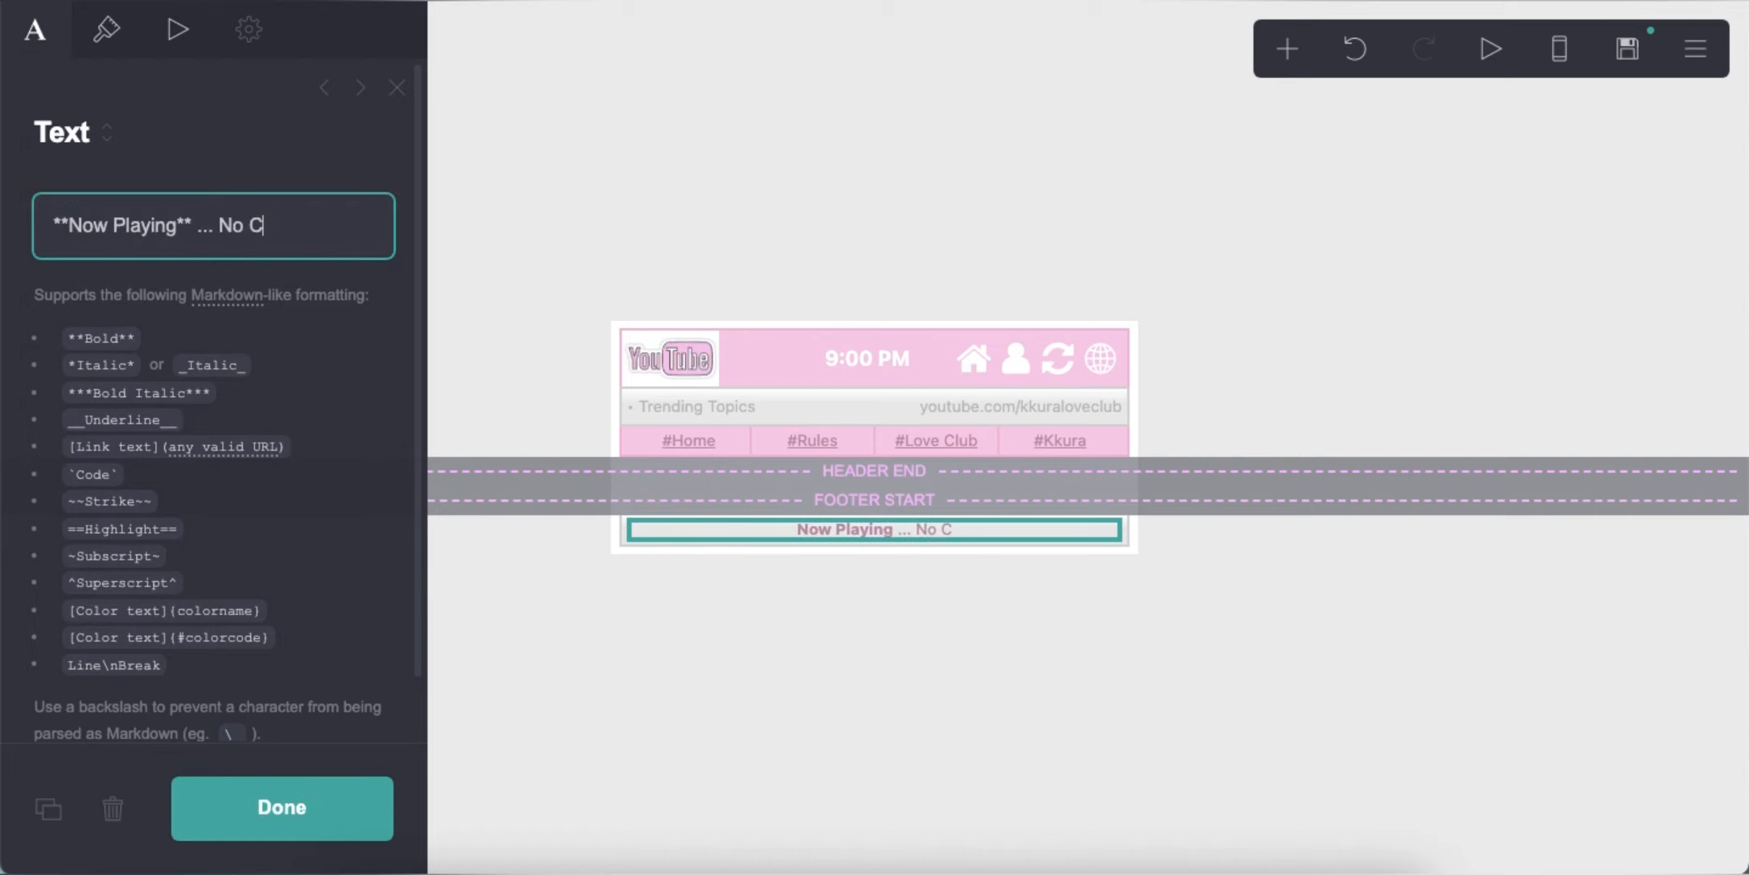
{"action": "type", "text": "==**LE SSERAFIM**="}
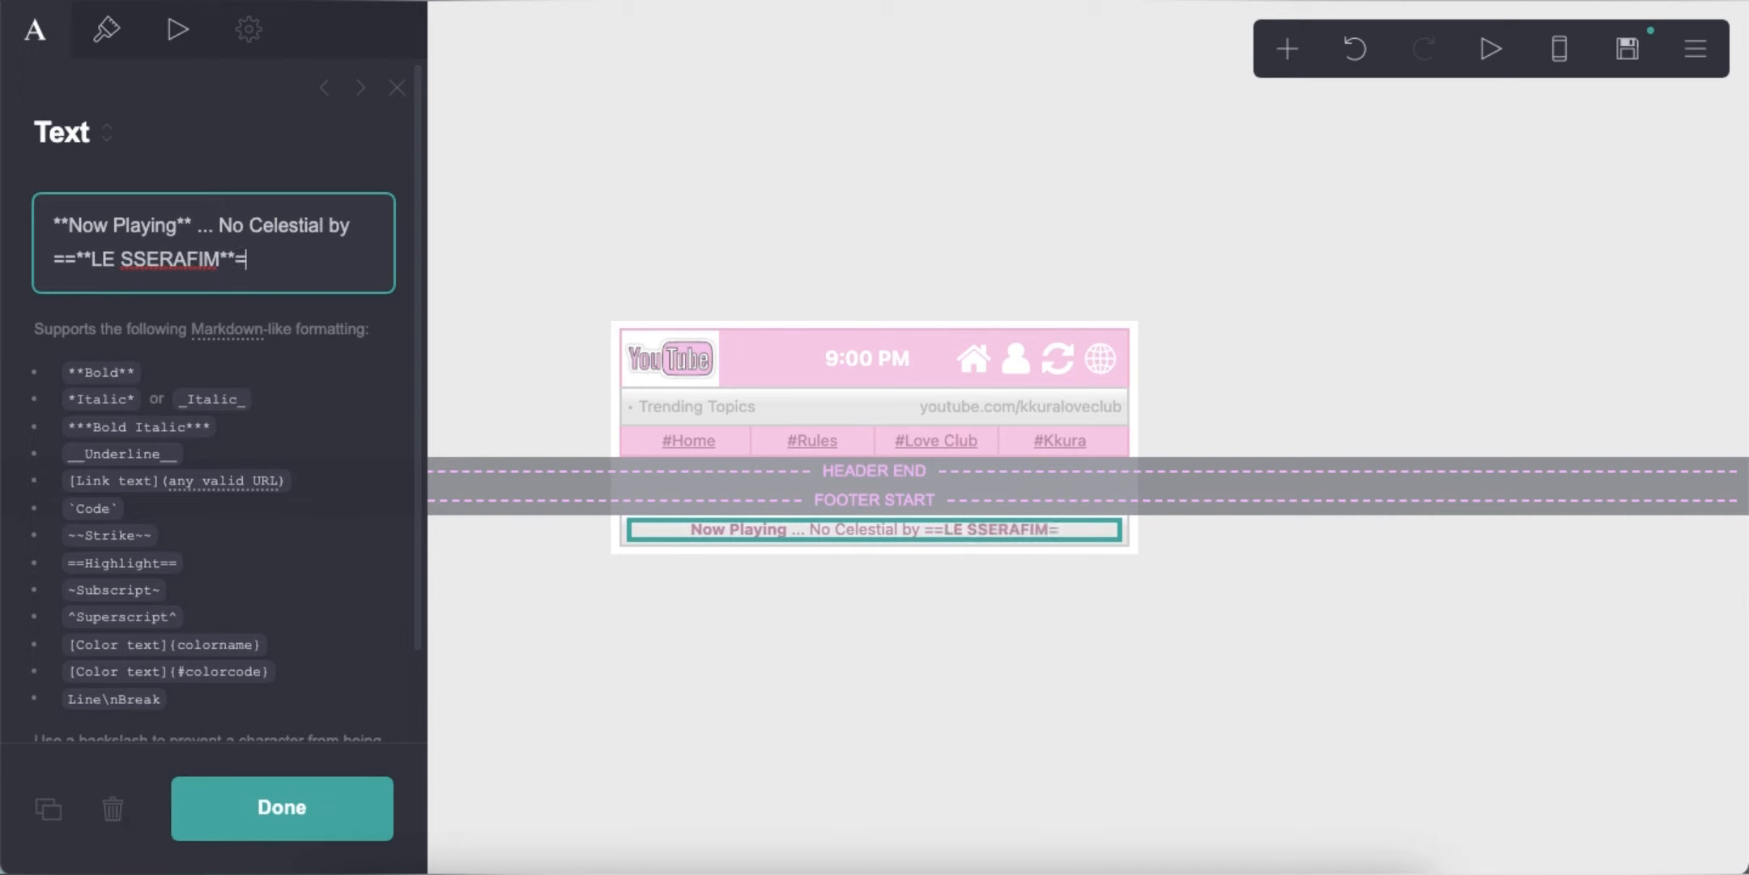
{"action": "type", "text": "ying*"}
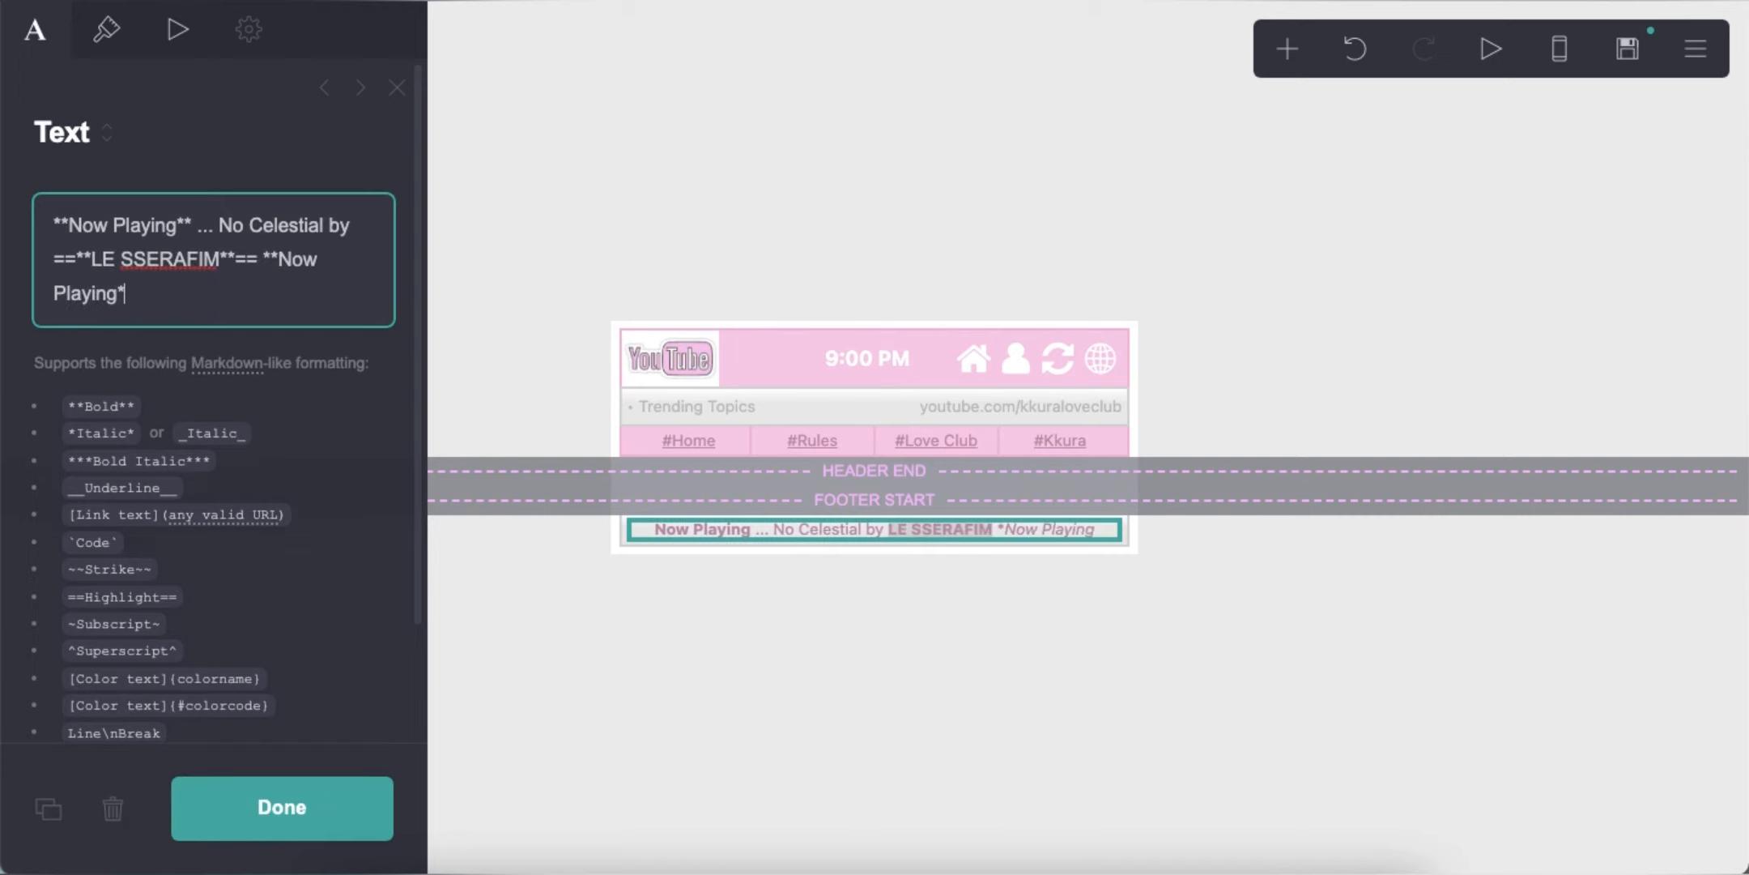
Set the "Now Playing" text color to #BFBFBF.
{"action": "left_click", "coordinate": [104, 30]}
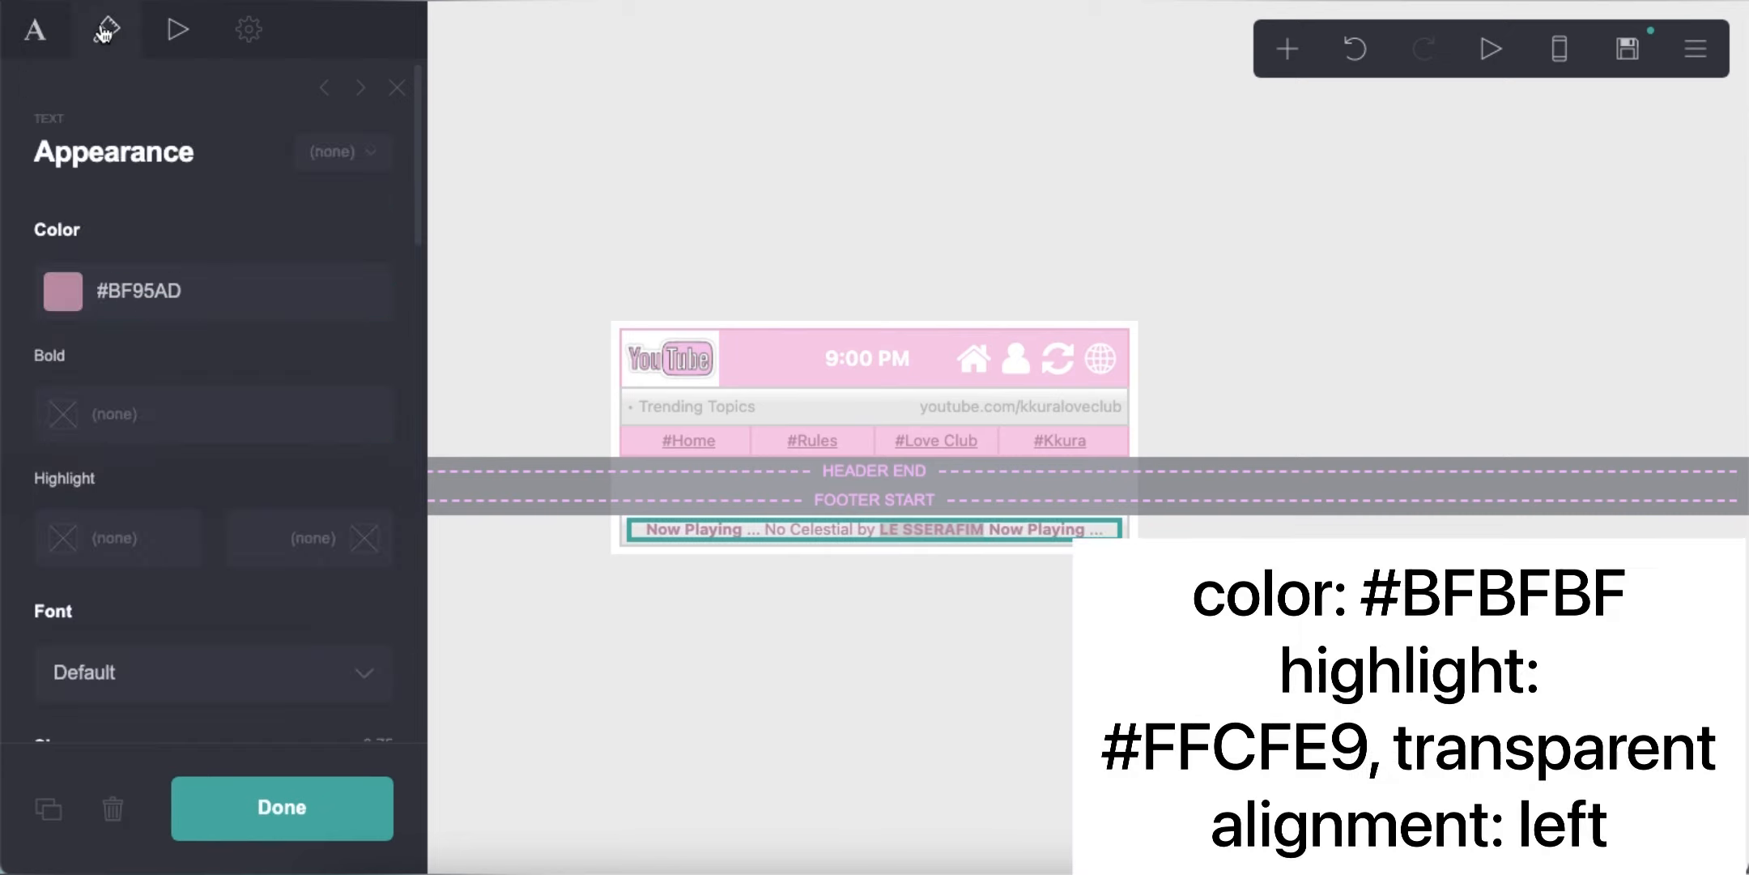
{"action": "left_click", "coordinate": [266, 293]}
{"action": "key", "text": "Return"}
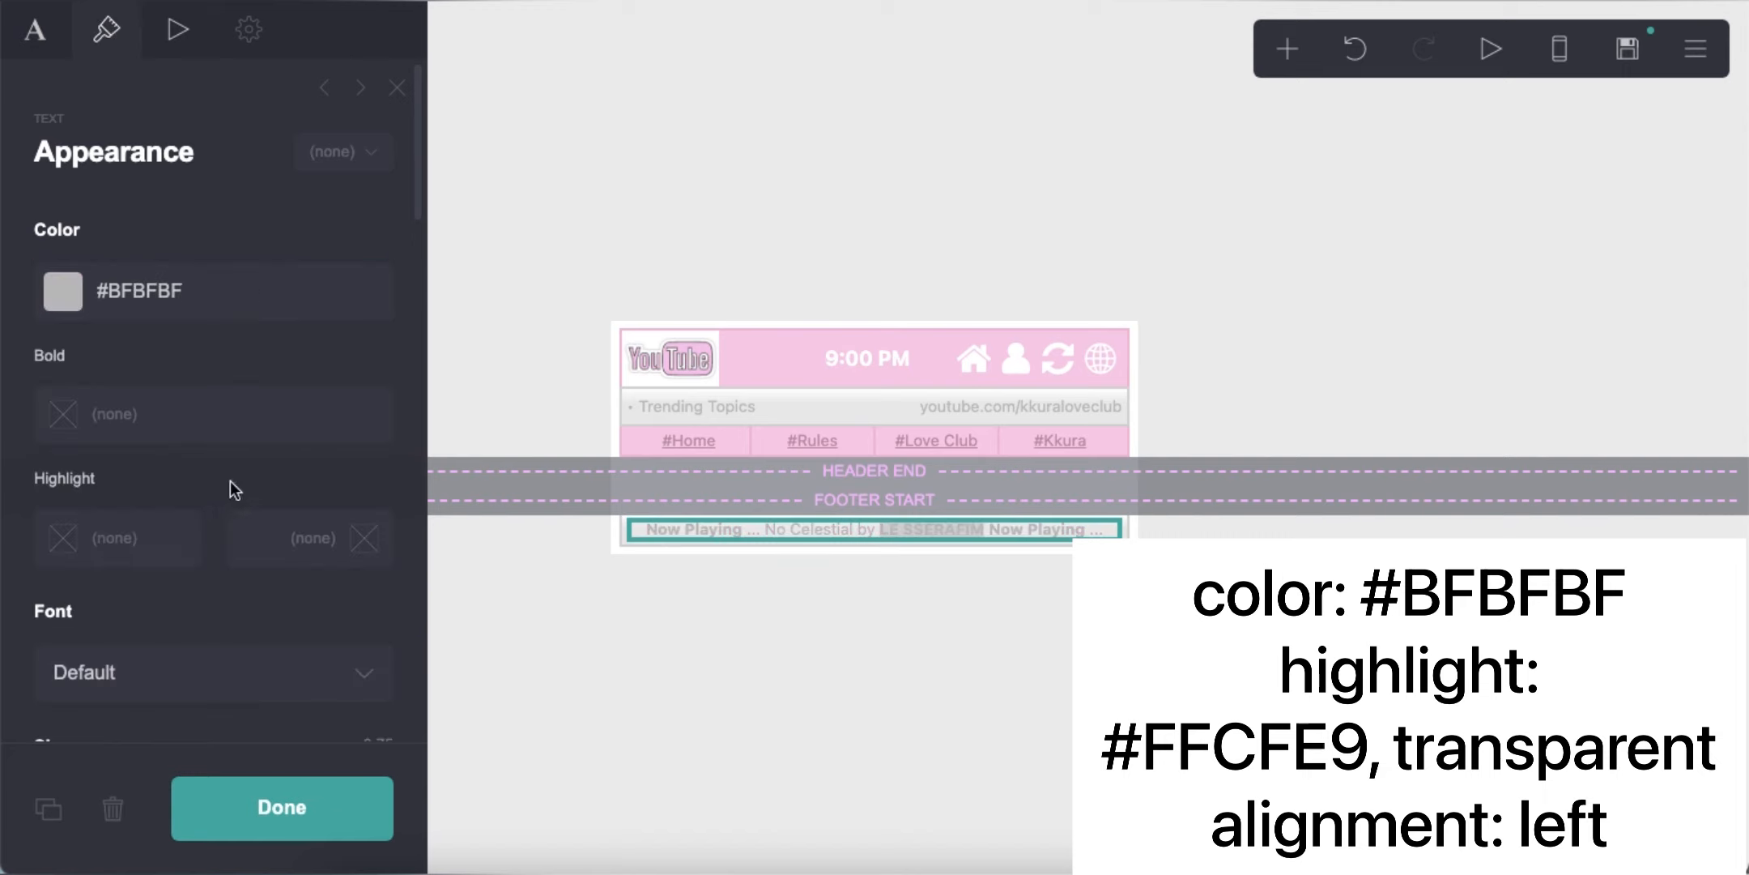
Set the "Now Playing" text's highlight to color #FFCFE9 with a fully transparent background.
{"action": "left_click", "coordinate": [133, 510]}
{"action": "type", "text": "#FFCFE9"}
{"action": "key", "text": "Return"}
{"action": "left_click", "coordinate": [308, 500]}
{"action": "scroll", "coordinate": [305, 494], "scroll_direction": "down", "scroll_amount": 5}
{"action": "left_click_drag", "start_coordinate": [300, 477], "coordinate": [47, 476]}
{"action": "scroll", "coordinate": [274, 419], "scroll_direction": "up", "scroll_amount": 5}
{"action": "left_click", "coordinate": [274, 420]}
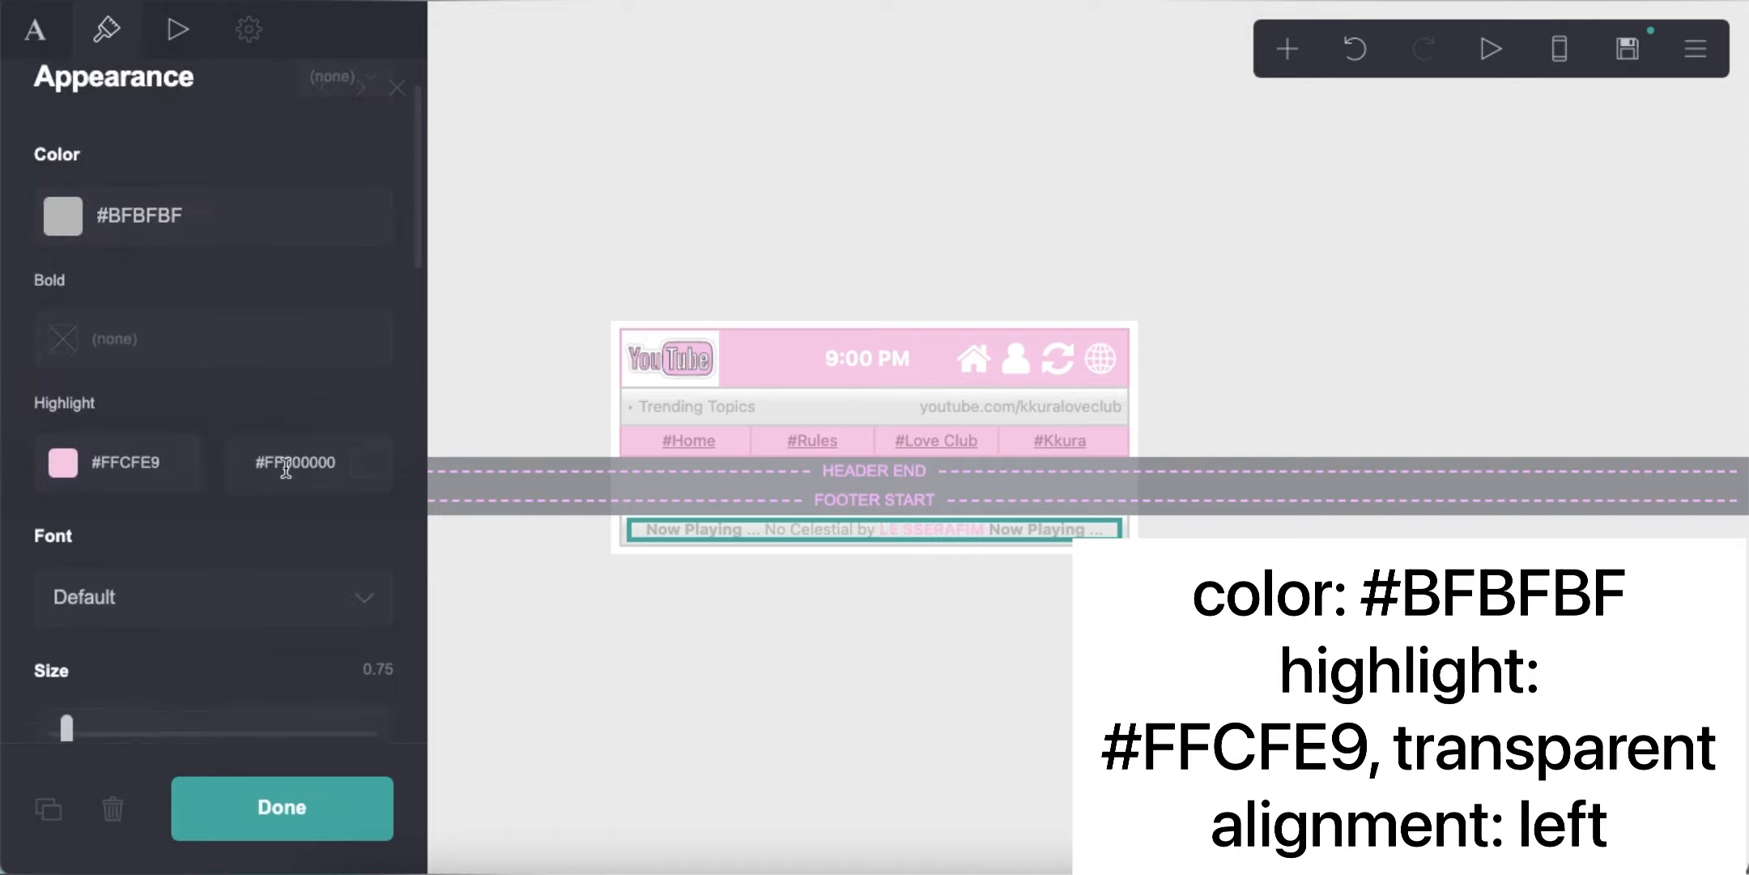
Align the "Now Playing" text to the left.
{"action": "scroll", "coordinate": [217, 539], "scroll_direction": "down", "scroll_amount": 10}
{"action": "left_click", "coordinate": [221, 378]}
{"action": "left_click", "coordinate": [221, 371]}
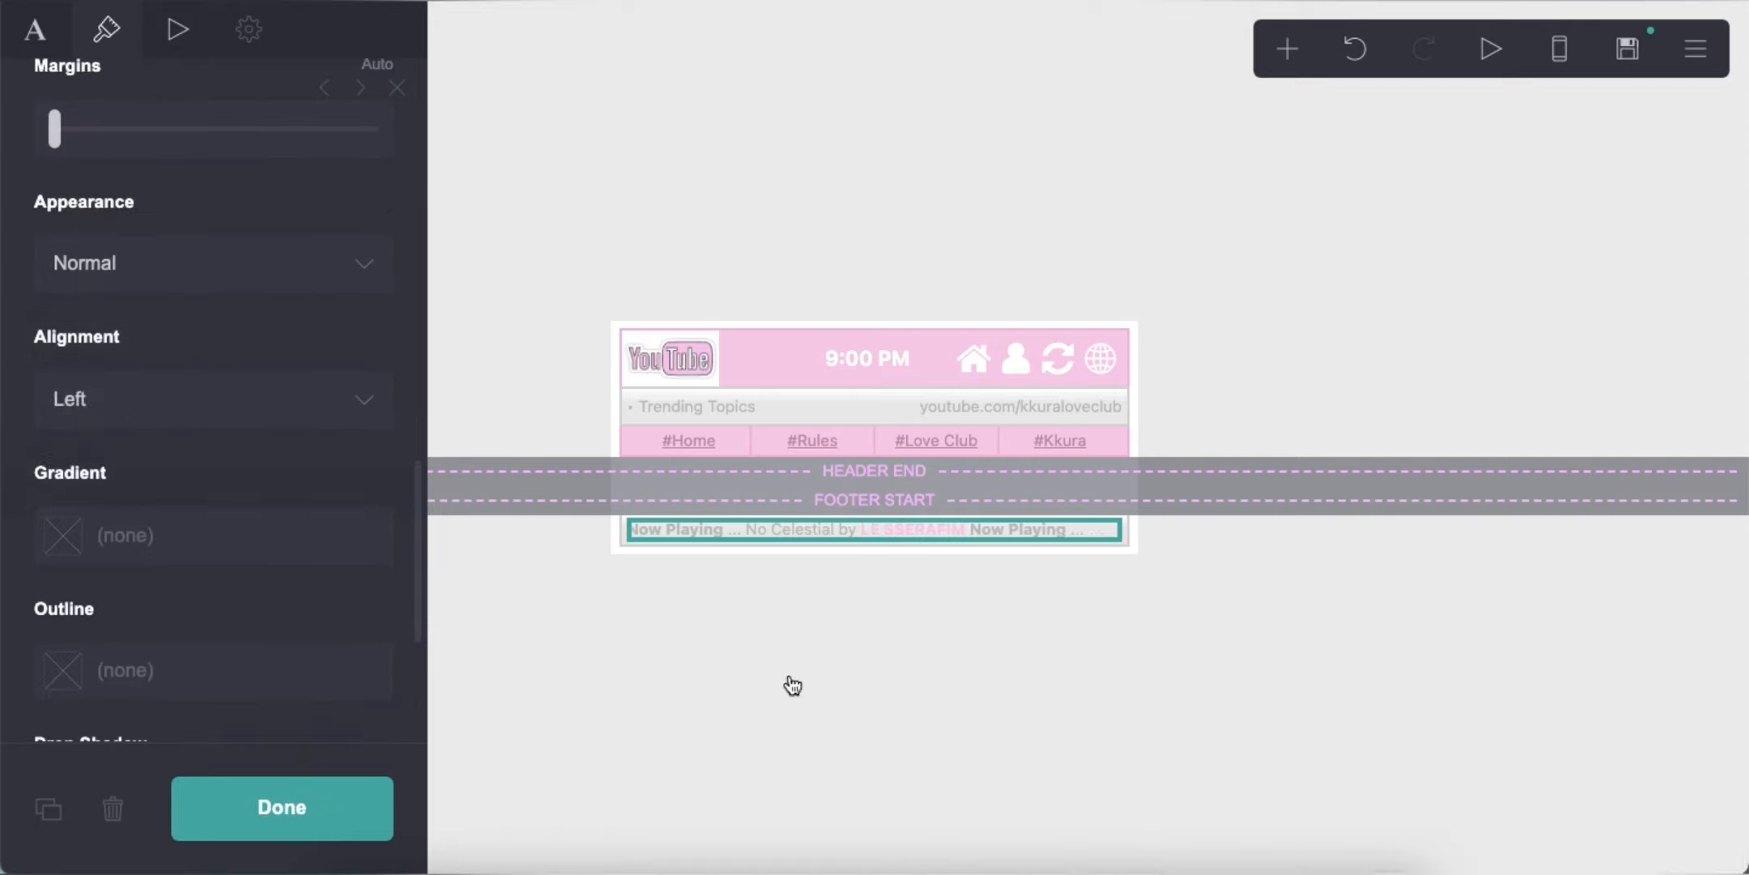
{"action": "left_click", "coordinate": [792, 686]}
{"action": "left_click", "coordinate": [1557, 50]}
{"action": "left_click", "coordinate": [1557, 50]}
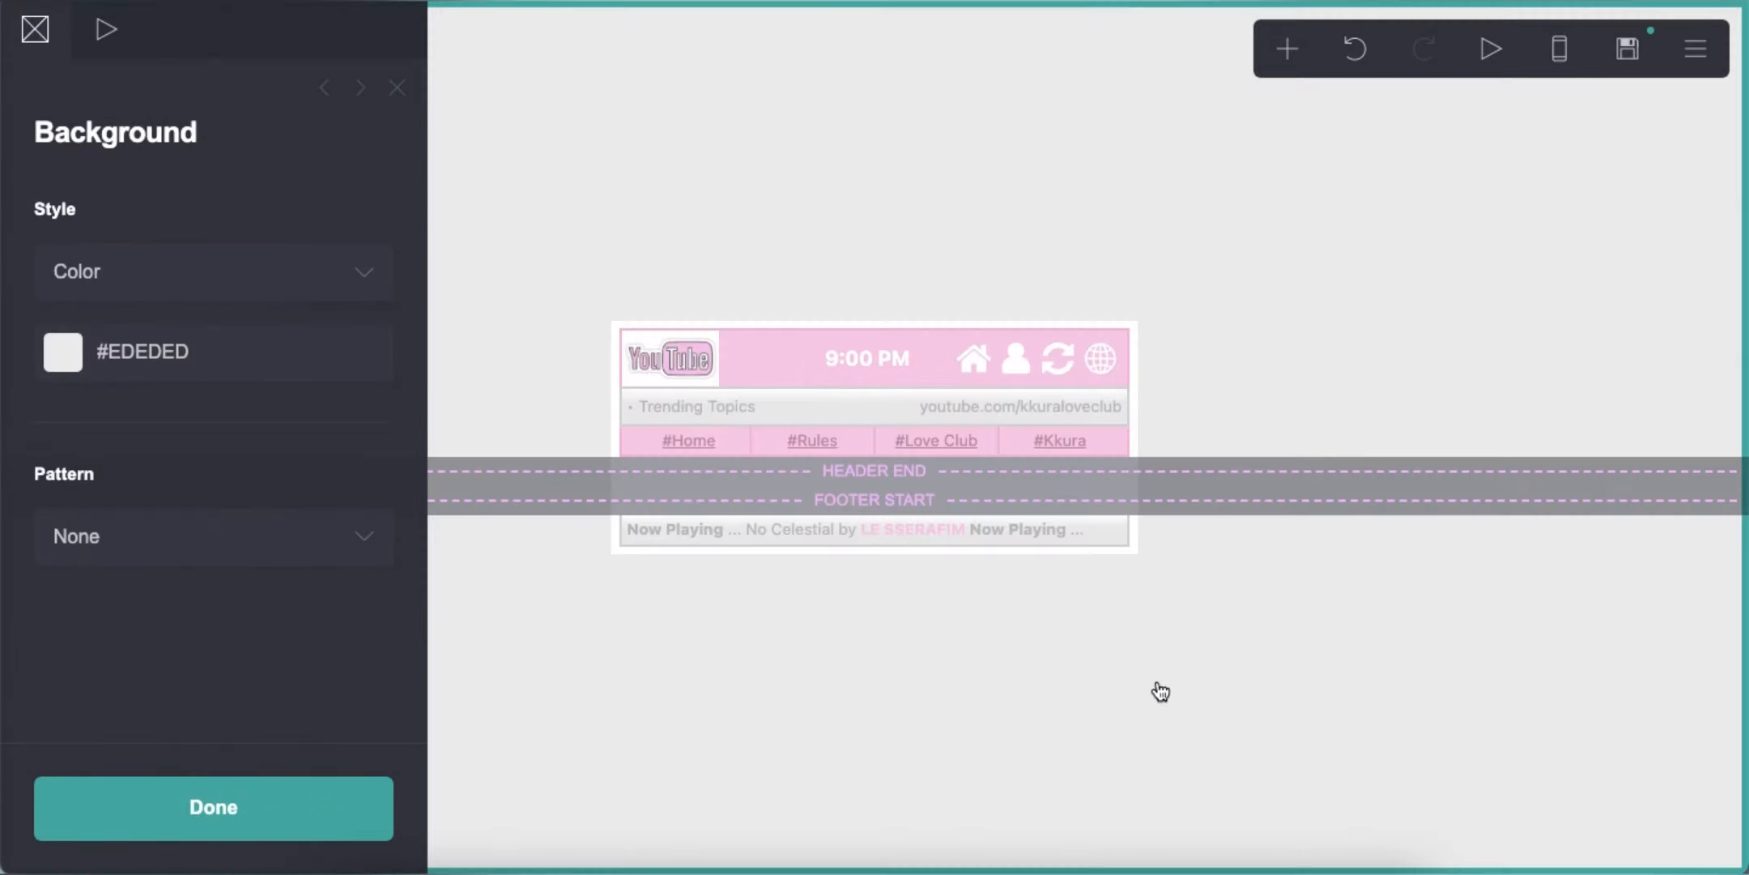
Add a two-column container below the "Now Playing" bar.
{"action": "left_click", "coordinate": [1270, 65]}
{"action": "left_click", "coordinate": [992, 594]}
{"action": "left_click", "coordinate": [138, 275]}
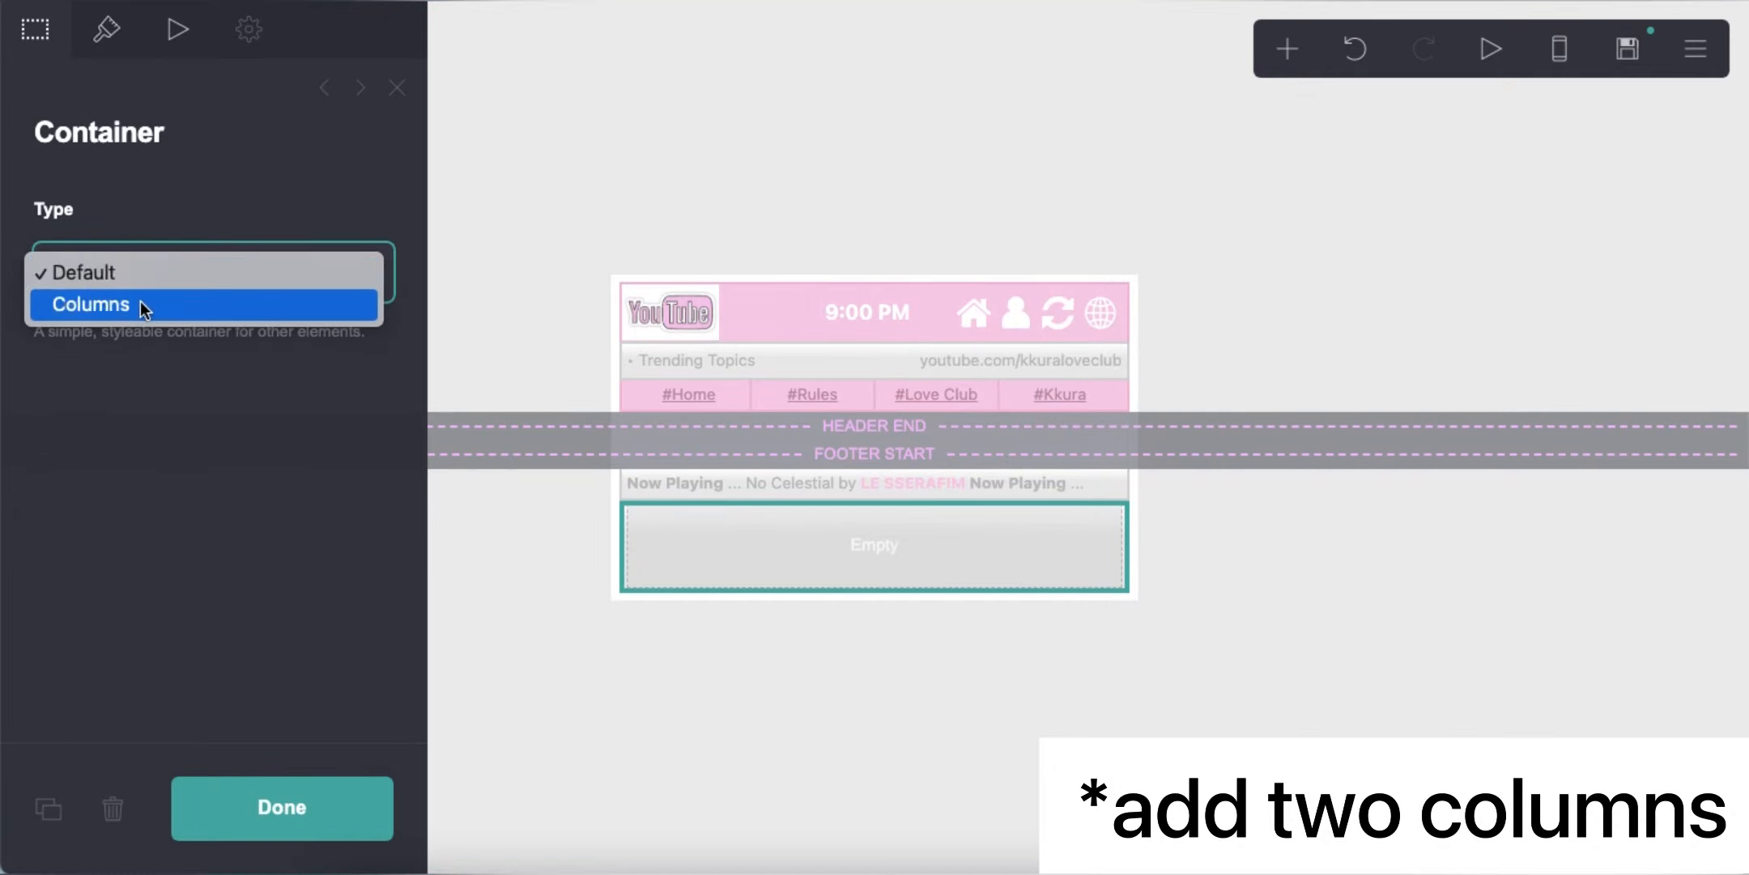
{"action": "left_click", "coordinate": [141, 304]}
Give the two-column container a solid color background of #FFCFE9.
{"action": "left_click", "coordinate": [106, 32]}
{"action": "scroll", "coordinate": [217, 440], "scroll_direction": "down", "scroll_amount": 10}
{"action": "left_click", "coordinate": [213, 264]}
{"action": "left_click", "coordinate": [212, 235]}
{"action": "scroll", "coordinate": [234, 457], "scroll_direction": "down", "scroll_amount": 5}
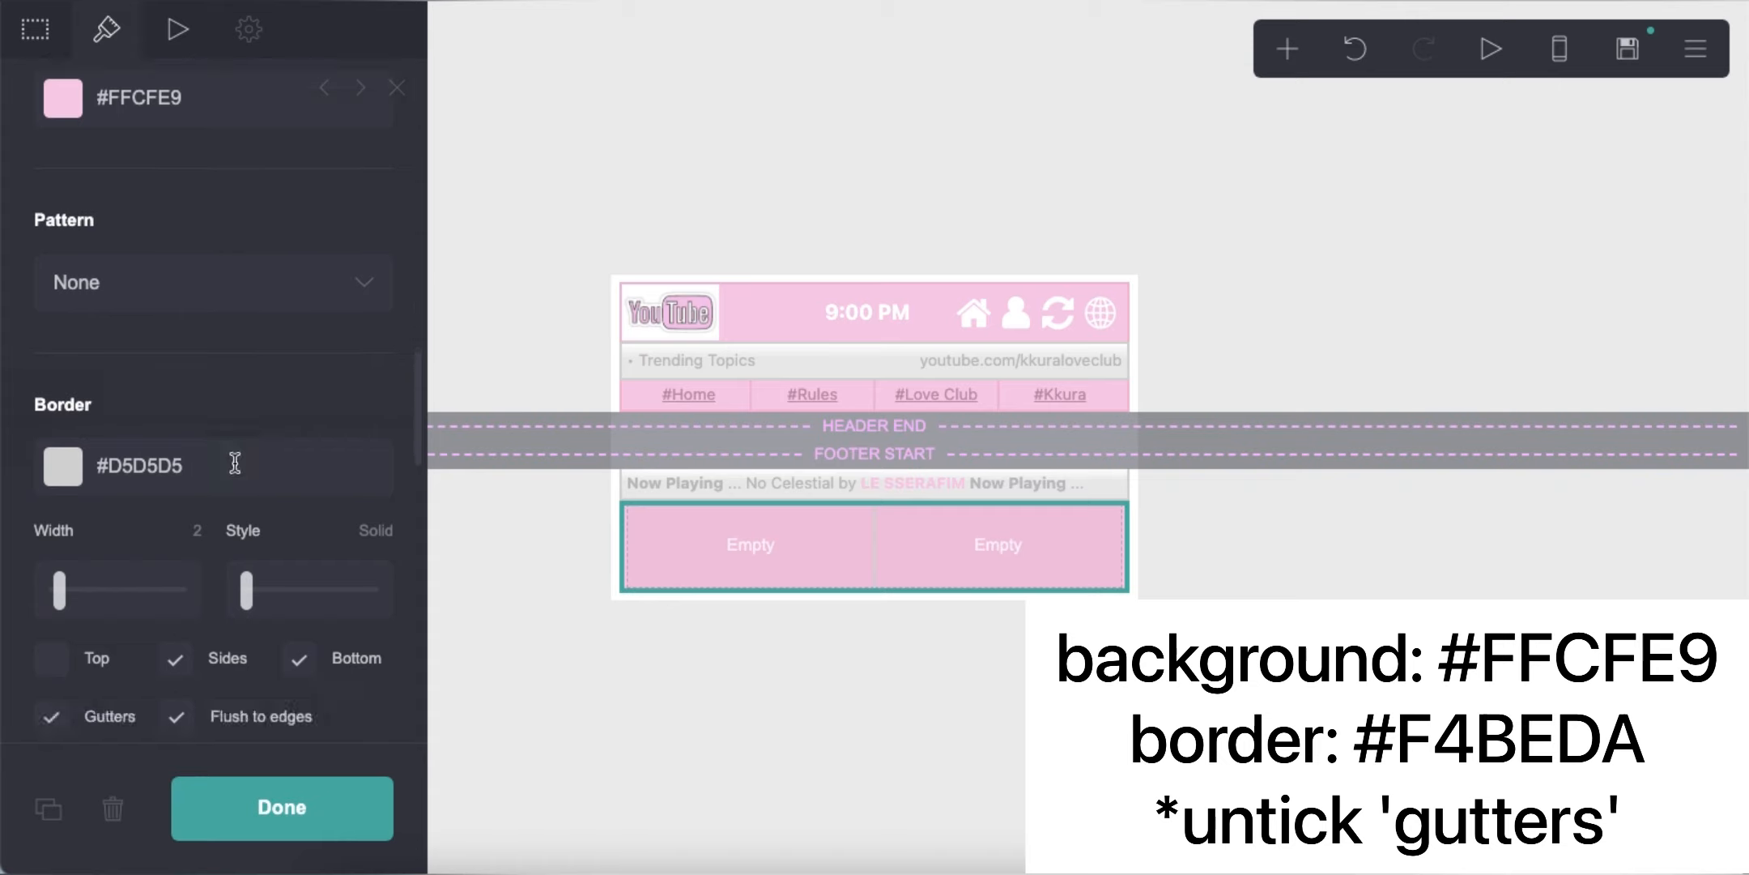
Set the two-column container's border color to #F4BEDA and turn off its gutter borders.
{"action": "left_click", "coordinate": [234, 463]}
{"action": "type", "text": "#F4BEDA"}
{"action": "key", "text": "Return"}
{"action": "scroll", "coordinate": [71, 559], "scroll_direction": "down", "scroll_amount": 3}
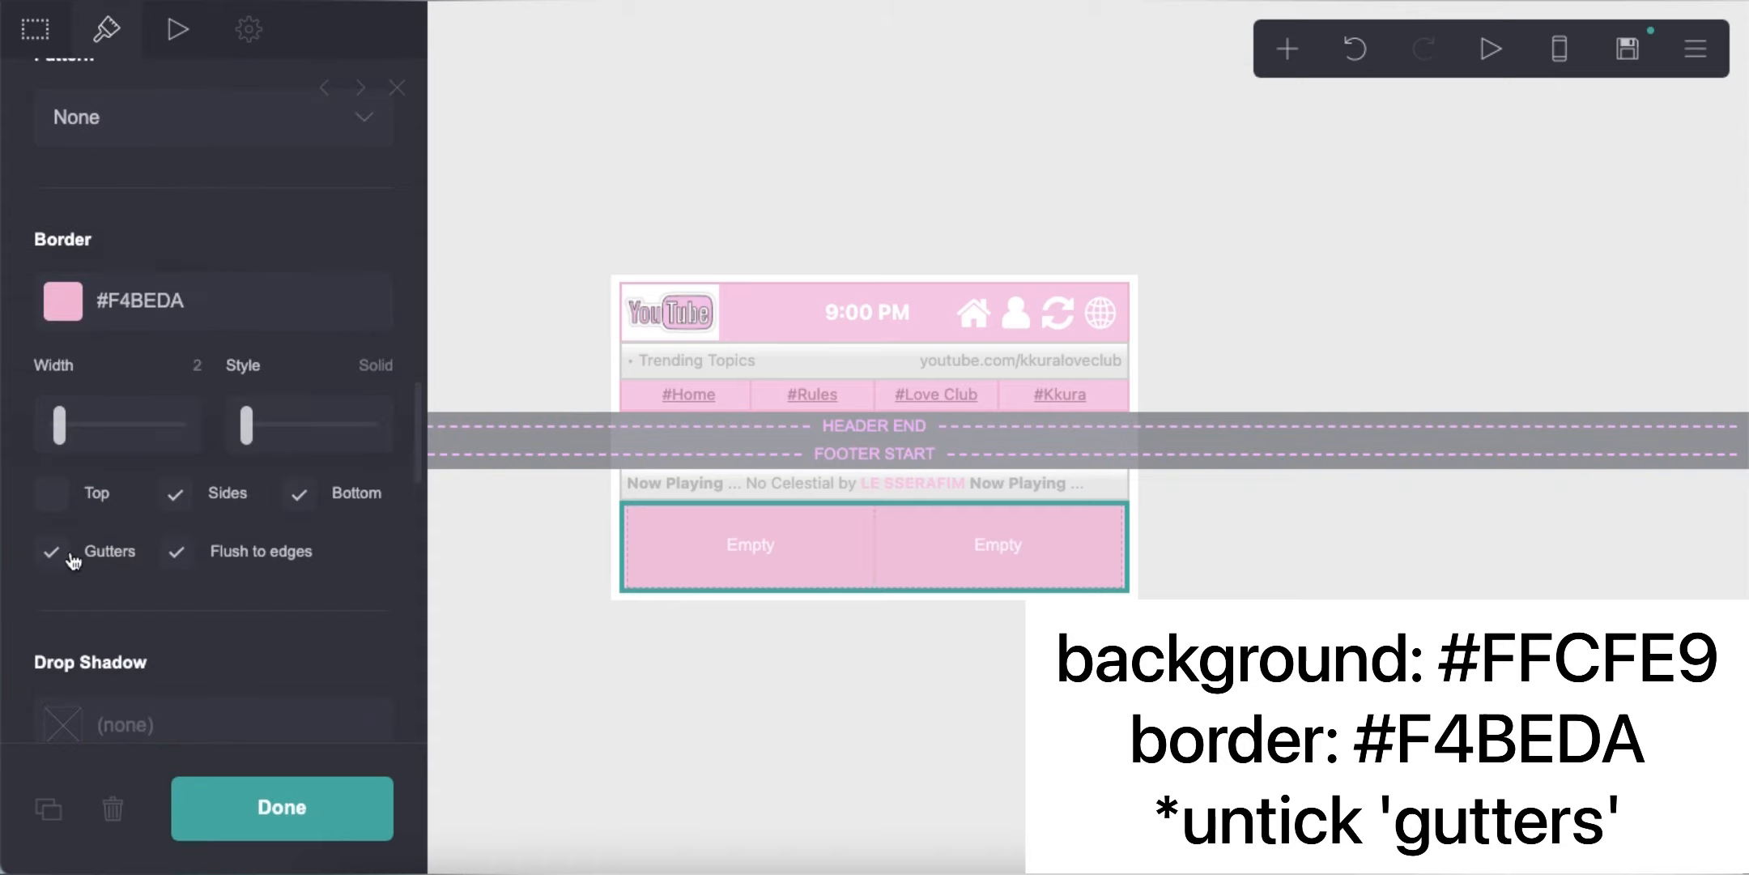
{"action": "left_click", "coordinate": [60, 553]}
{"action": "left_click", "coordinate": [749, 720]}
Add an icons element to the first column of the bottom container and extend it to four icons.
{"action": "left_click", "coordinate": [1293, 55]}
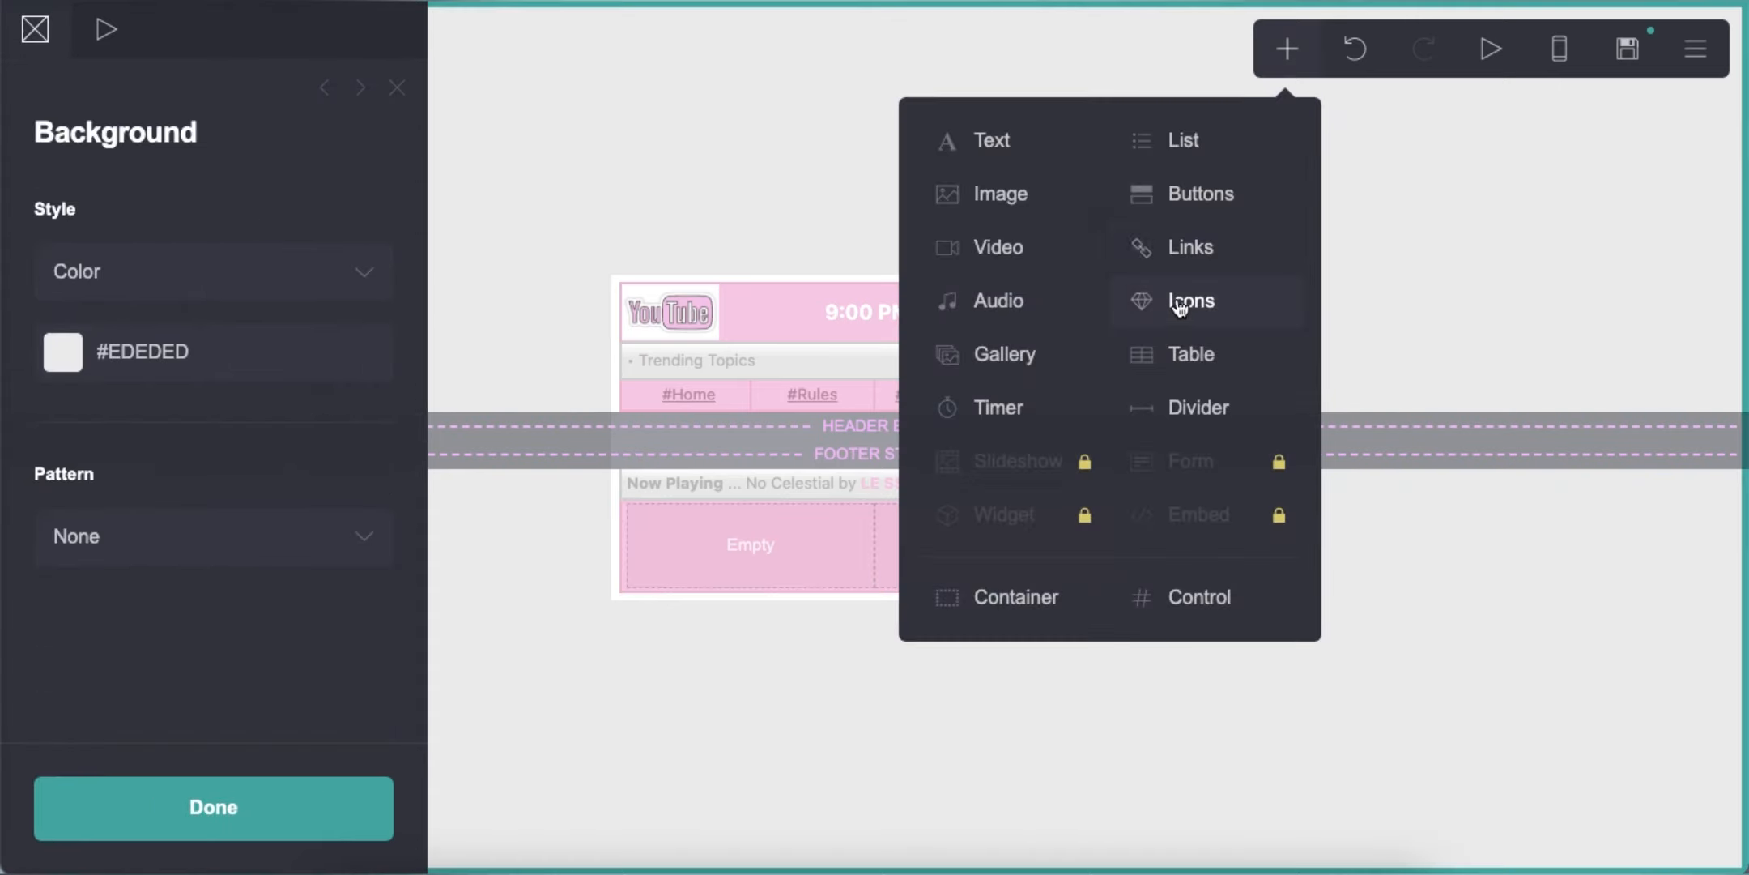
{"action": "left_click", "coordinate": [1190, 289]}
{"action": "left_click_drag", "start_coordinate": [859, 596], "coordinate": [753, 542]}
{"action": "left_click", "coordinate": [40, 32]}
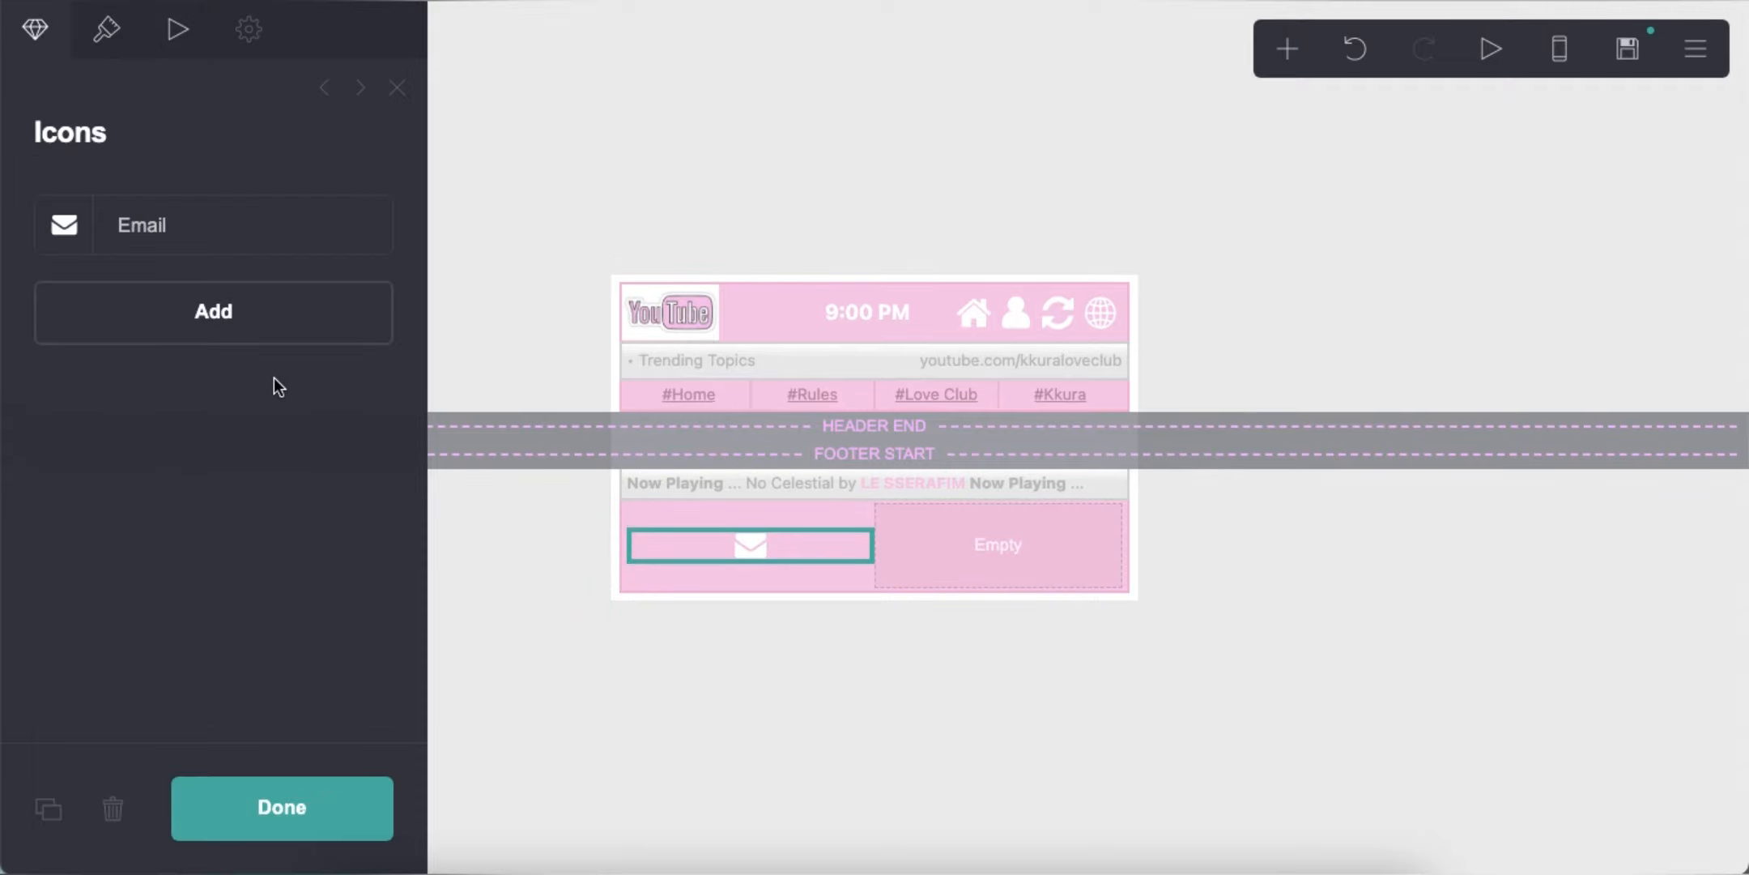
{"action": "left_click", "coordinate": [235, 316]}
{"action": "left_click", "coordinate": [230, 285]}
{"action": "left_click", "coordinate": [230, 348]}
{"action": "left_click", "coordinate": [230, 417]}
Change the first icon to Location and the second icon to Cart.
{"action": "left_click", "coordinate": [190, 224]}
{"action": "left_click", "coordinate": [213, 355]}
{"action": "scroll", "coordinate": [187, 492], "scroll_direction": "down", "scroll_amount": 3}
{"action": "left_click", "coordinate": [195, 392]}
{"action": "left_click", "coordinate": [201, 309]}
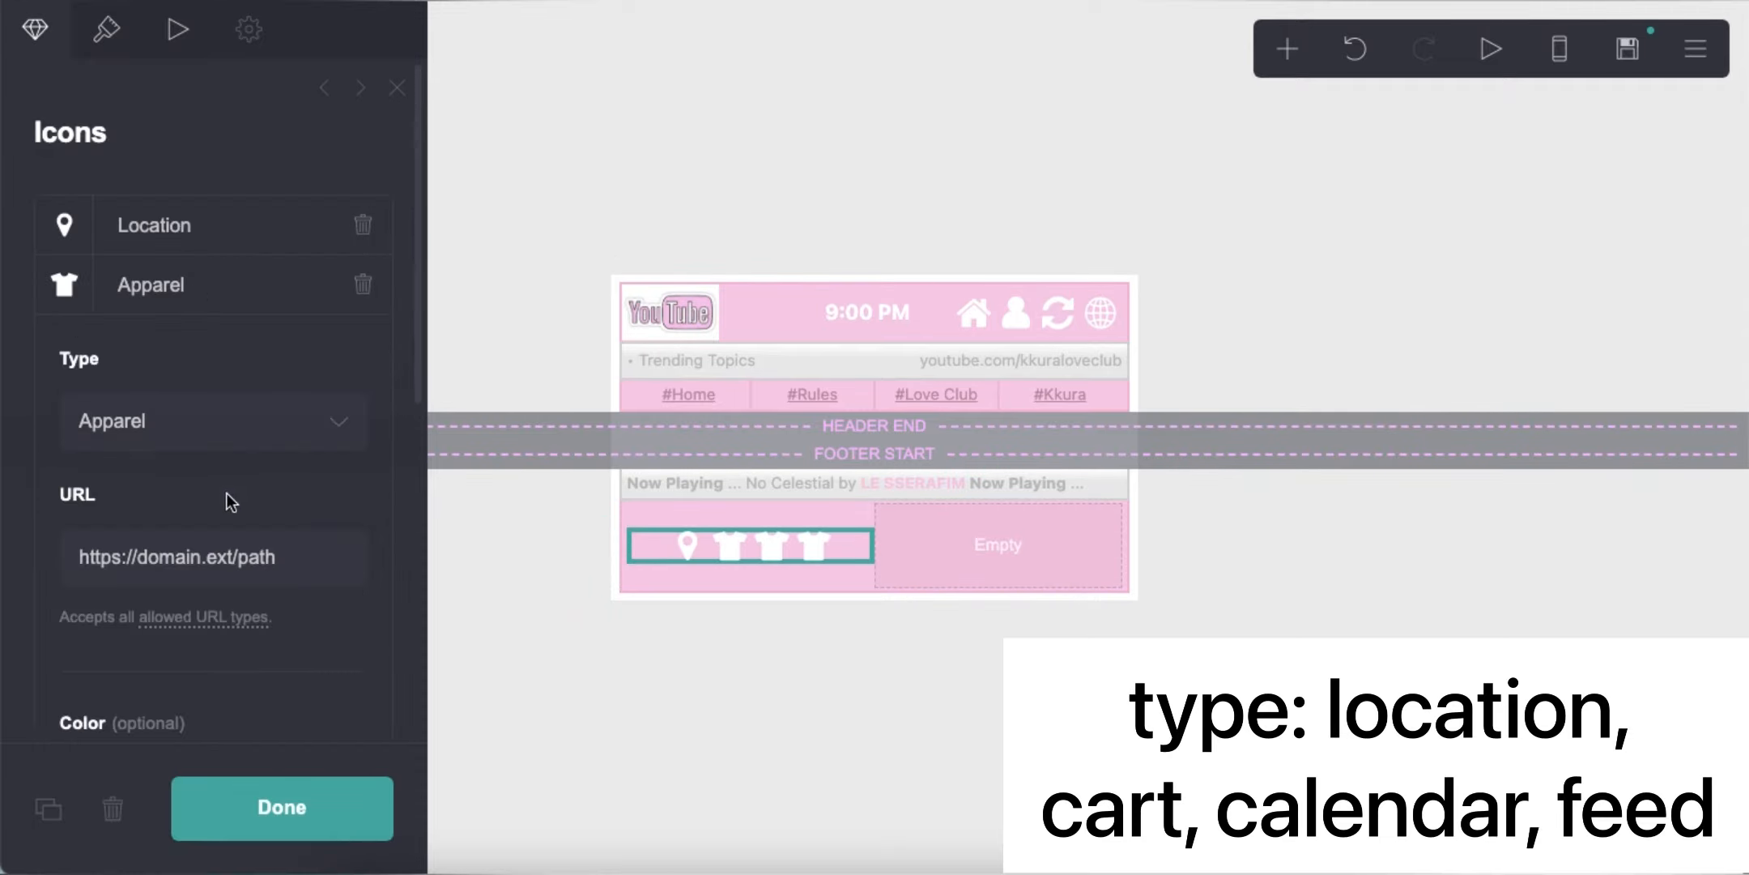
{"action": "left_click", "coordinate": [213, 415]}
{"action": "left_click", "coordinate": [195, 609]}
Change the third icon to Calendar and the fourth icon to Feed.
{"action": "left_click", "coordinate": [206, 364]}
{"action": "left_click", "coordinate": [199, 483]}
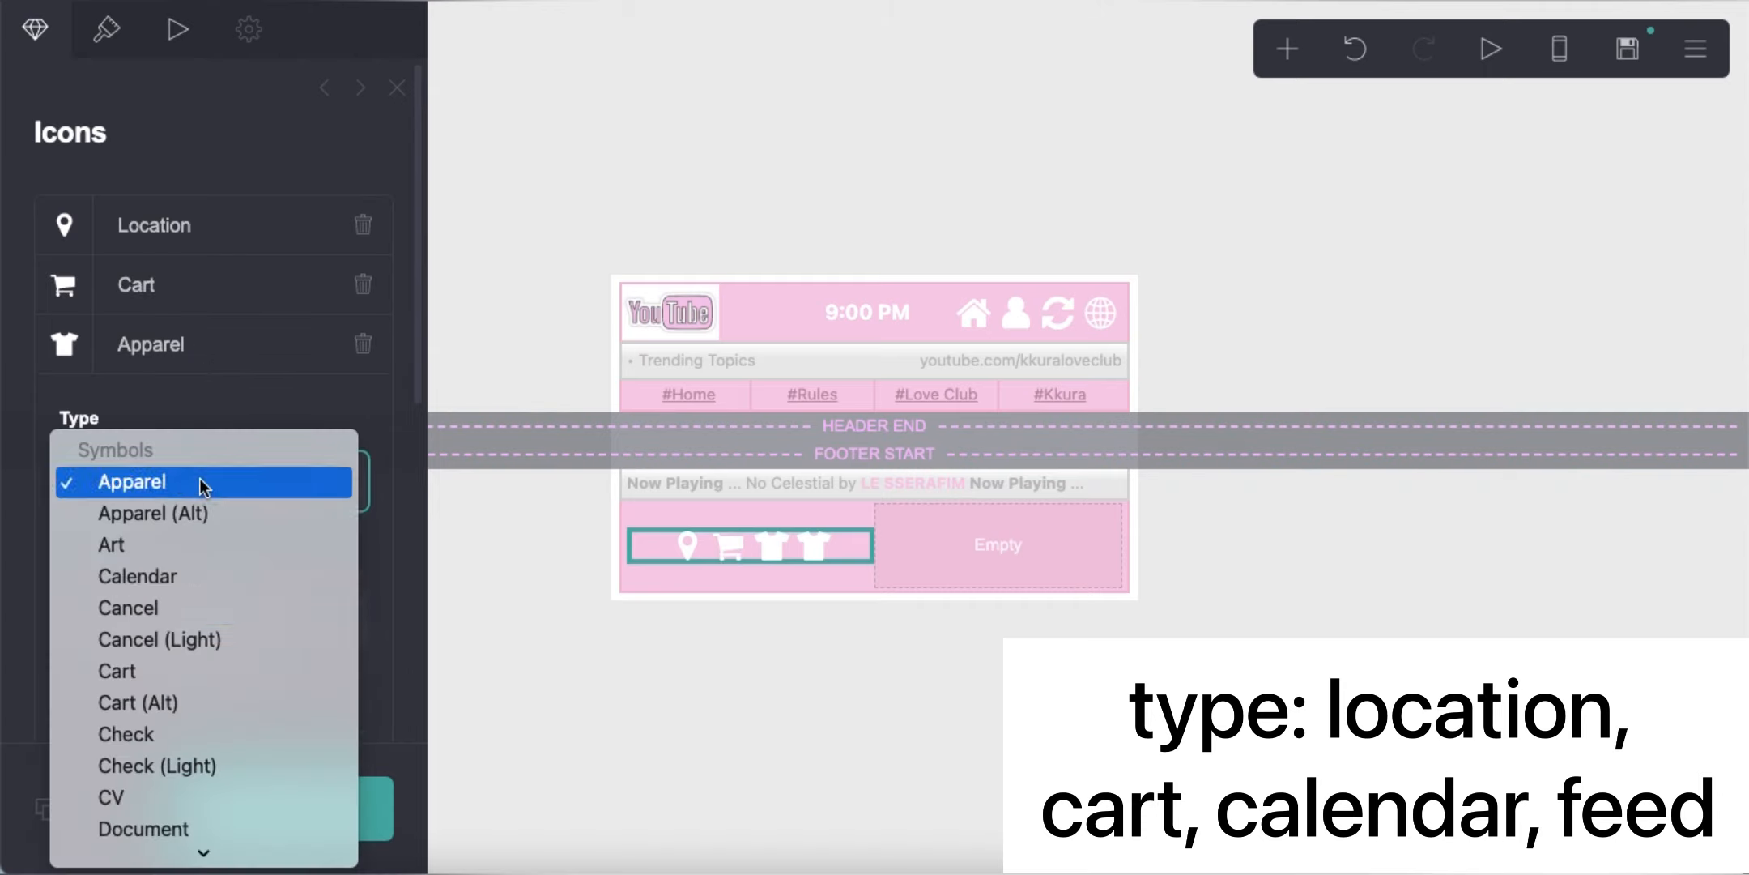
{"action": "left_click", "coordinate": [184, 469]}
{"action": "left_click", "coordinate": [221, 405]}
{"action": "left_click", "coordinate": [225, 527]}
{"action": "scroll", "coordinate": [228, 537], "scroll_direction": "down", "scroll_amount": 5}
{"action": "left_click", "coordinate": [195, 575]}
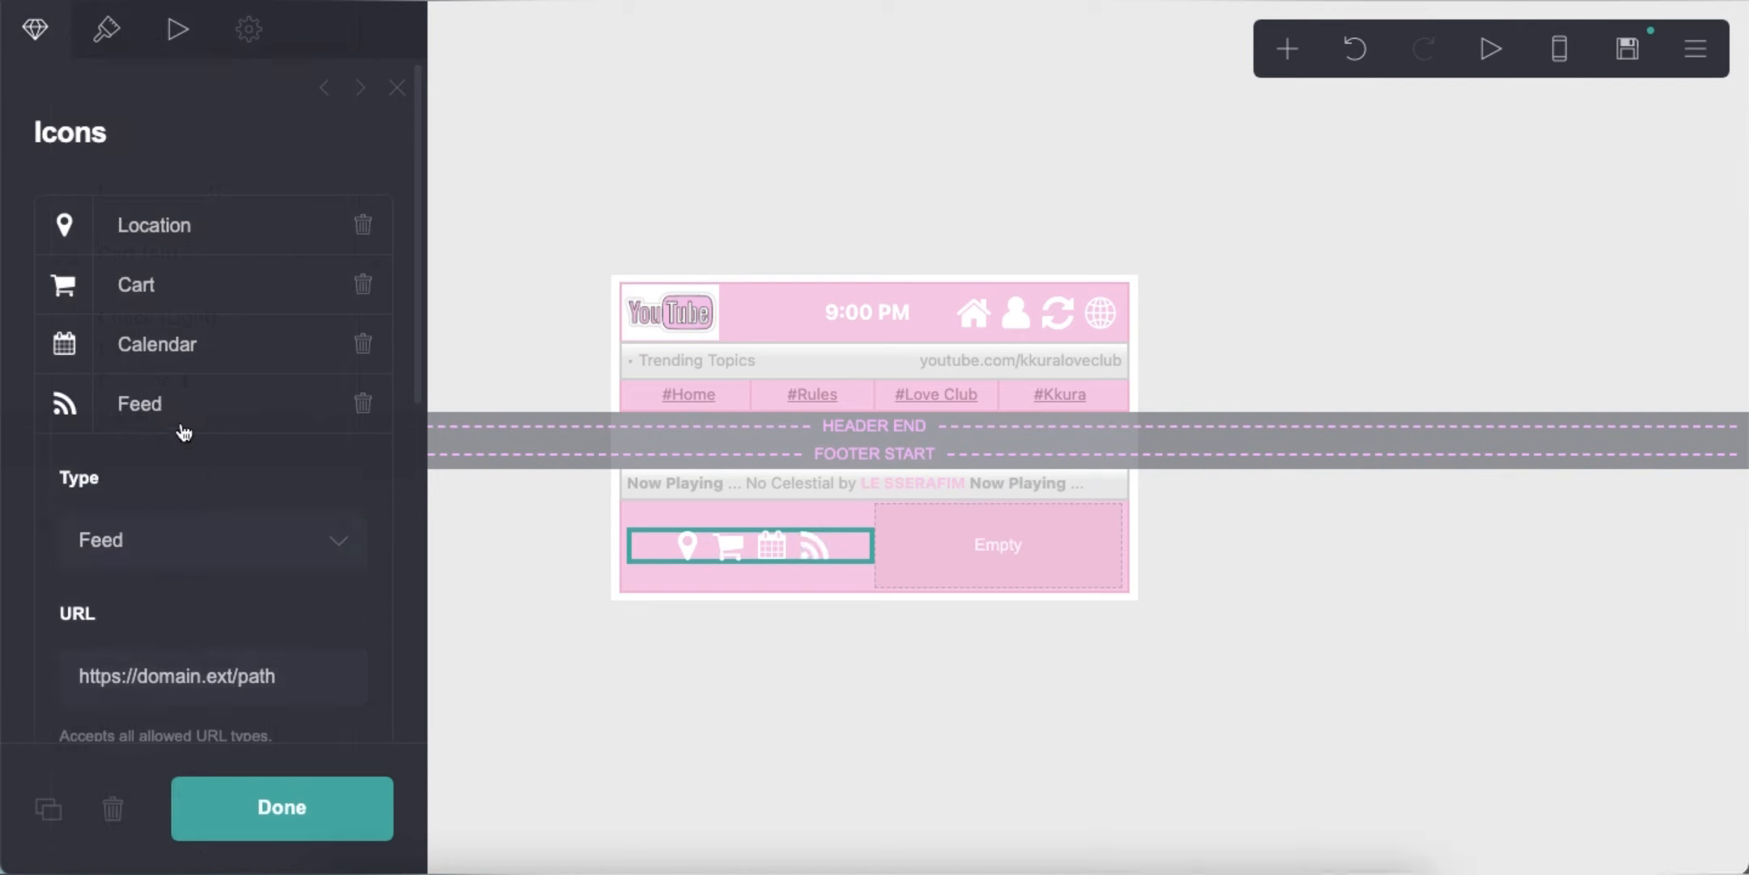
Set the footer icons' size to 1.125, their spacing to 0.125 and their alignment to left.
{"action": "left_click", "coordinate": [106, 29]}
{"action": "scroll", "coordinate": [229, 463], "scroll_direction": "down", "scroll_amount": 4}
{"action": "type", "text": "1.1"}
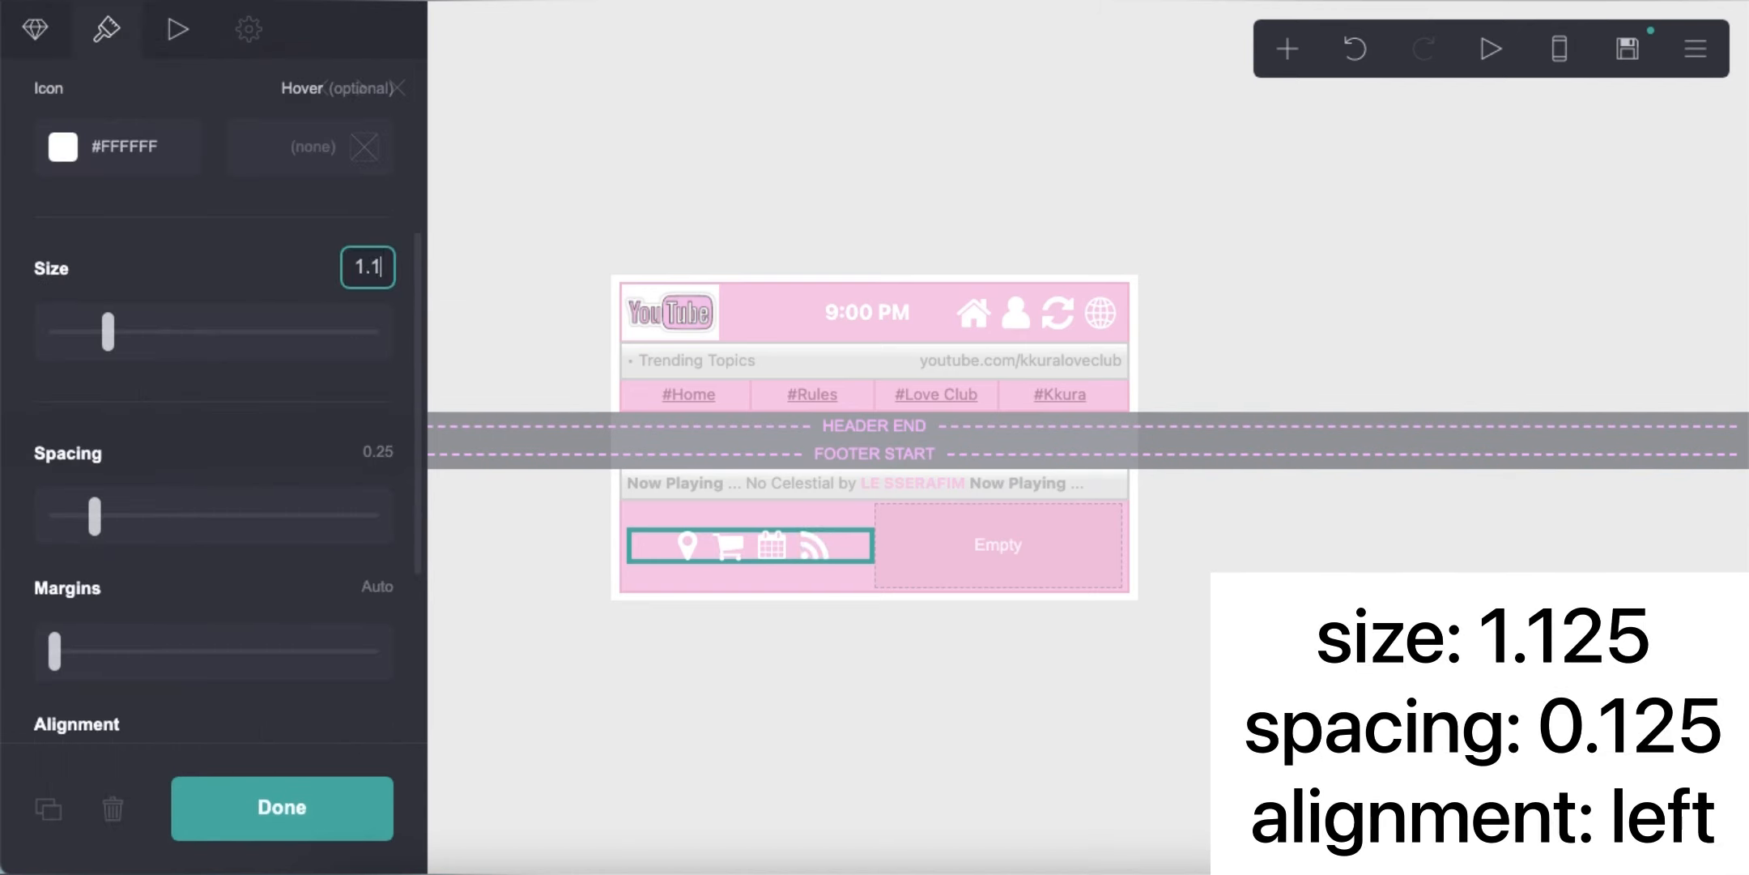
{"action": "type", "text": "25"}
{"action": "key", "text": "Return"}
{"action": "scroll", "coordinate": [254, 430], "scroll_direction": "down", "scroll_amount": 2}
{"action": "scroll", "coordinate": [226, 534], "scroll_direction": "down", "scroll_amount": 5}
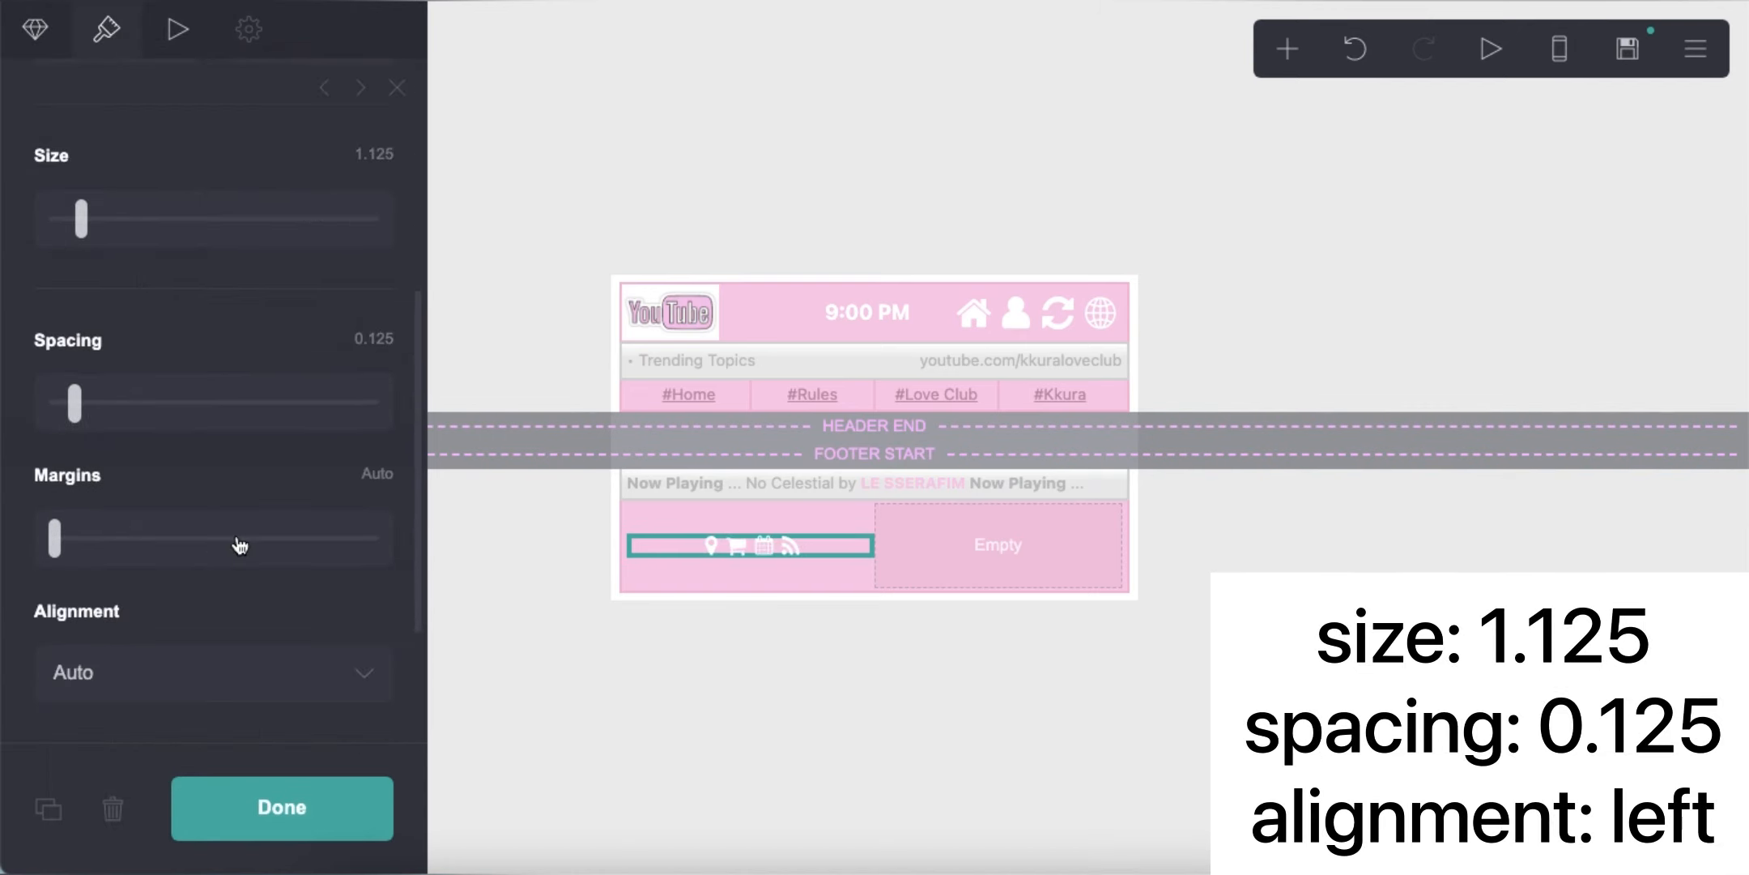
{"action": "left_click", "coordinate": [214, 499]}
{"action": "left_click", "coordinate": [220, 509]}
{"action": "left_click", "coordinate": [1324, 447]}
Add a text element to the empty second column of the bottom container and open its content for editing.
{"action": "left_click", "coordinate": [1288, 49]}
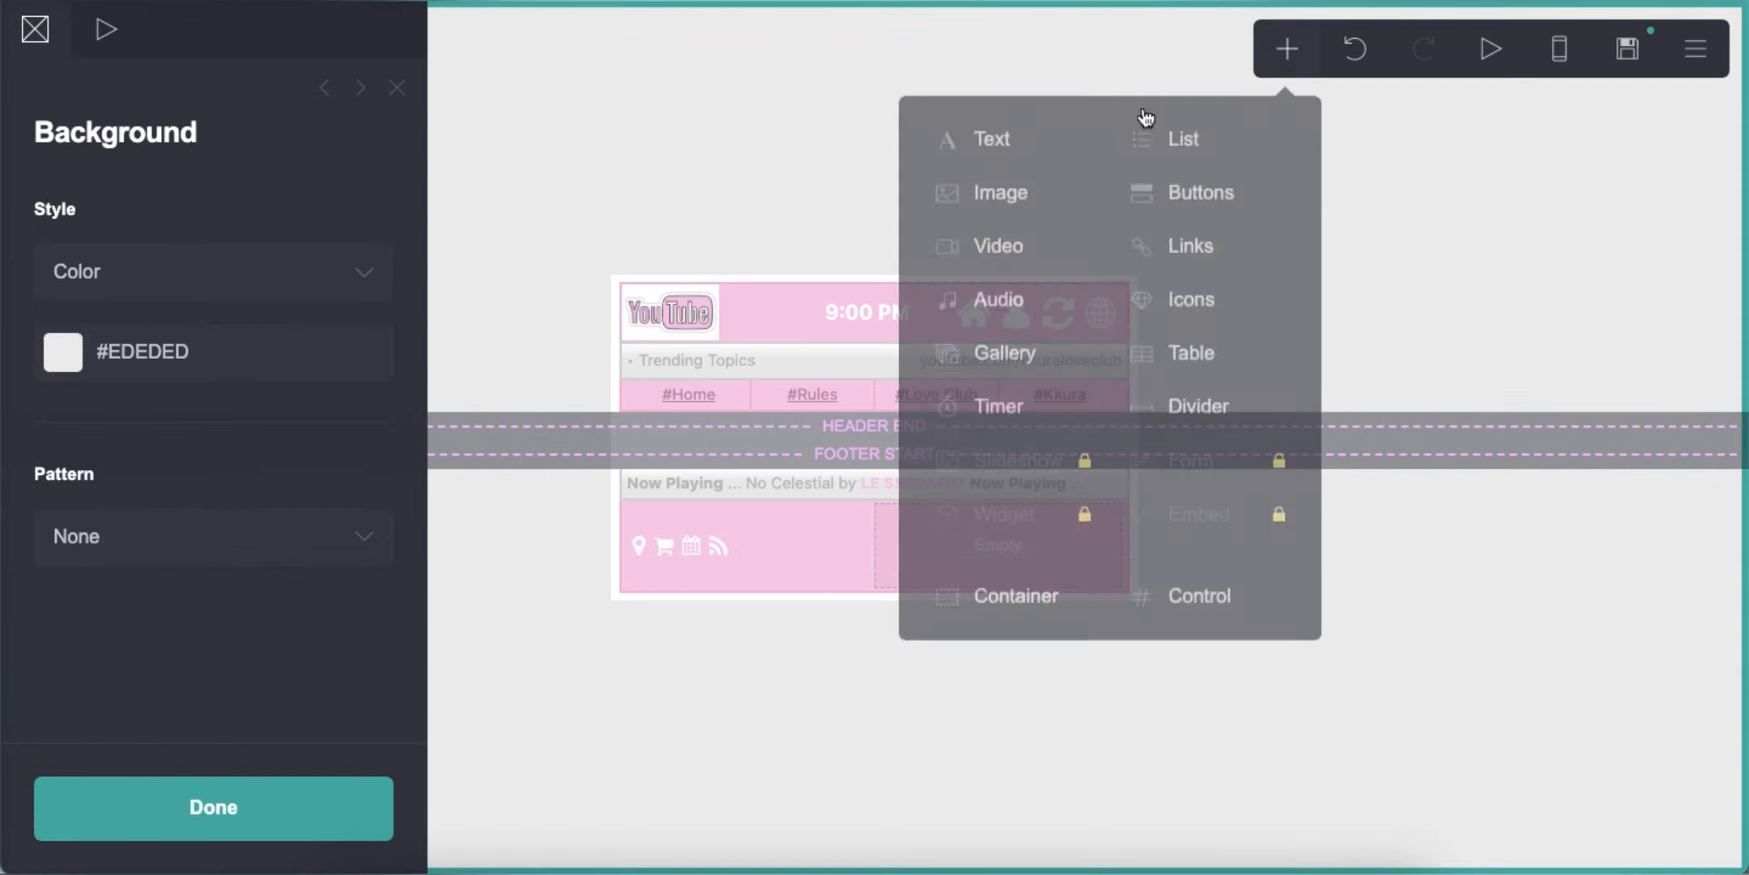
{"action": "left_click", "coordinate": [958, 136]}
{"action": "left_click_drag", "start_coordinate": [779, 599], "coordinate": [997, 555]}
{"action": "left_click", "coordinate": [35, 32]}
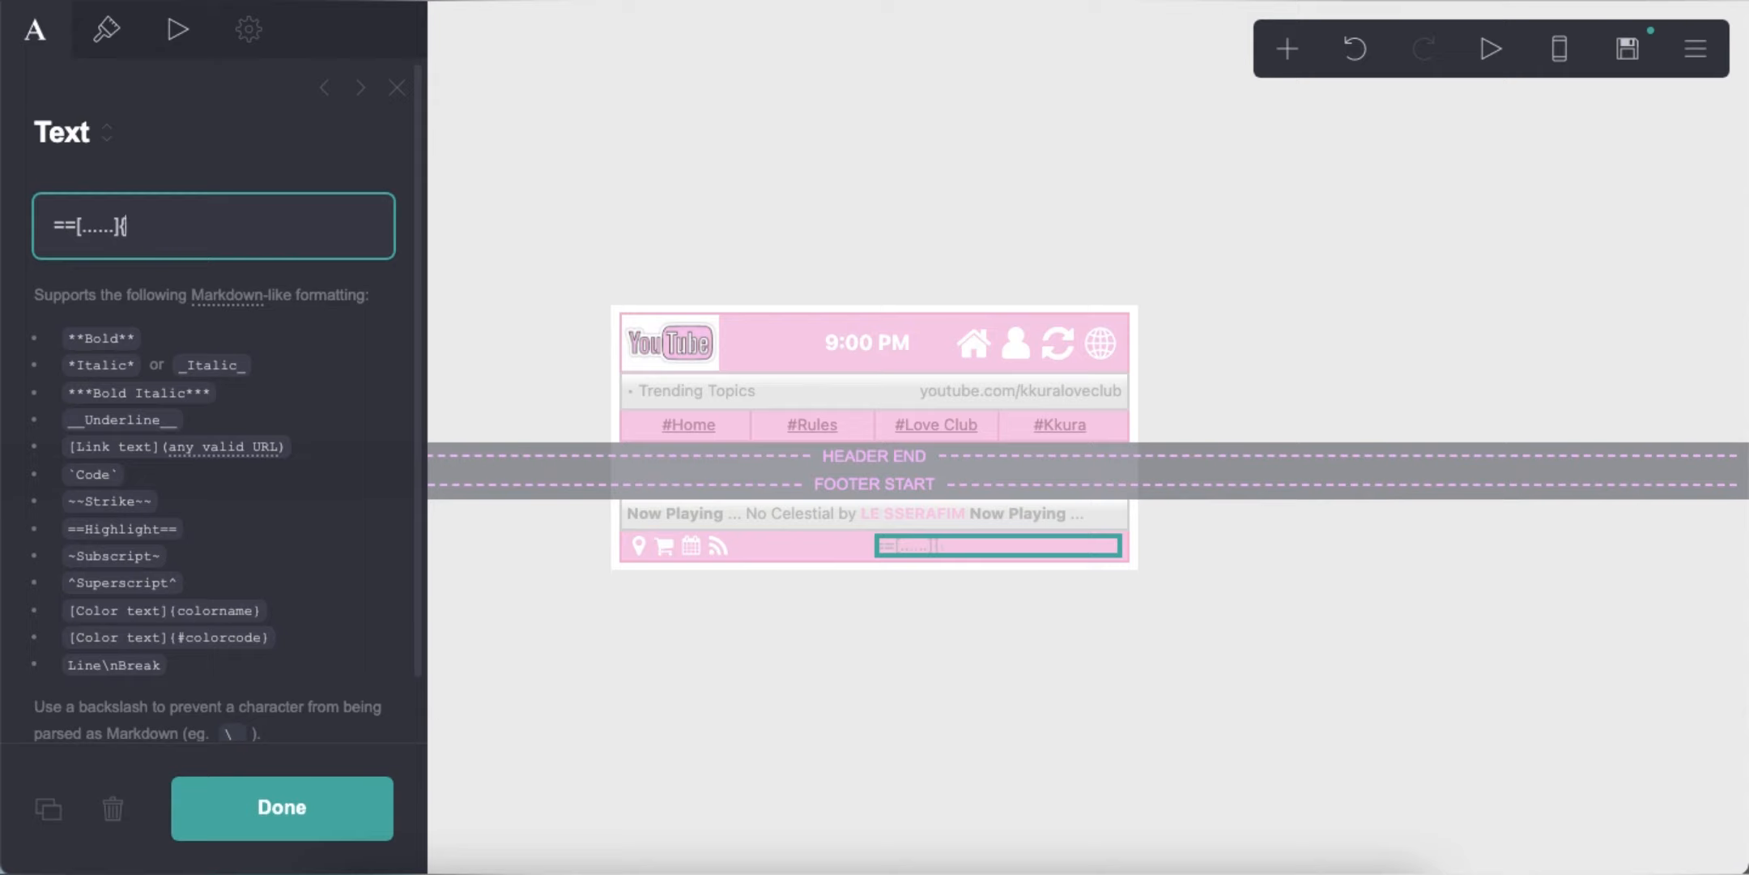
Enter the text ==[......]{transparent} 🎙 Voice Search==, copying the microphone symbol from the Notes app.
{"action": "left_click", "coordinate": [571, 868]}
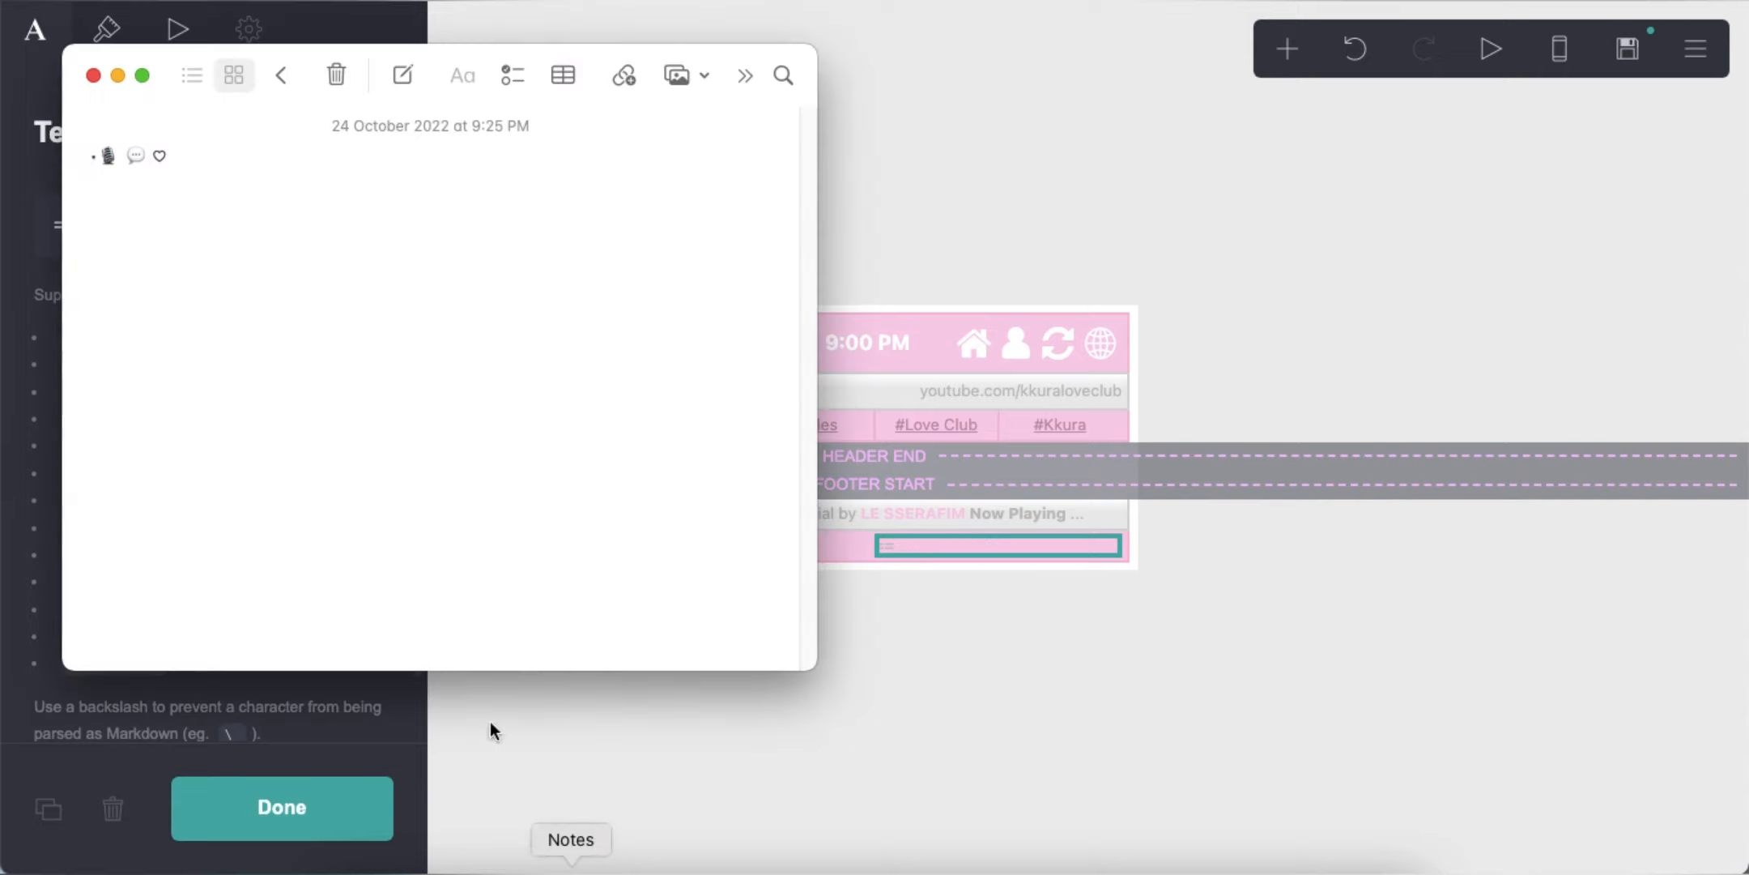
{"action": "left_click_drag", "start_coordinate": [97, 155], "coordinate": [112, 156]}
{"action": "right_click", "coordinate": [108, 156]}
{"action": "left_click", "coordinate": [188, 319]}
{"action": "left_click", "coordinate": [49, 228]}
{"action": "right_click", "coordinate": [258, 226]}
{"action": "left_click", "coordinate": [332, 394]}
{"action": "type", "text": "Voice Searc"}
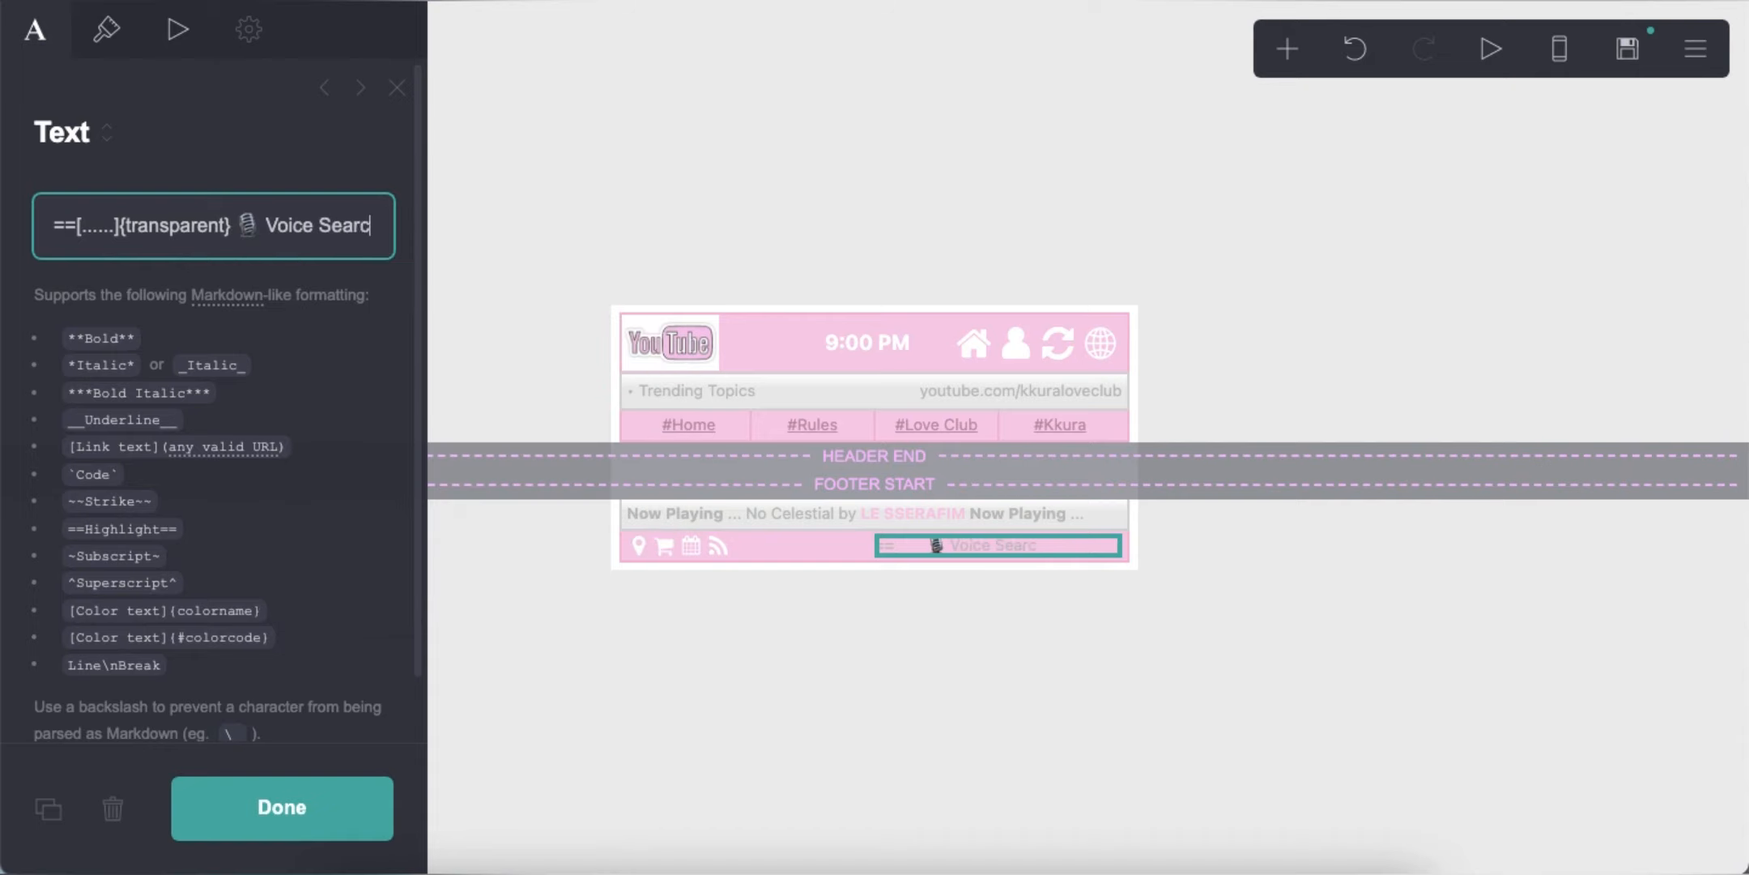
{"action": "type", "text": "h="}
Clear the Voice Search text's highlight text color and set its highlight background to #FFFFFF.
{"action": "left_click", "coordinate": [124, 40]}
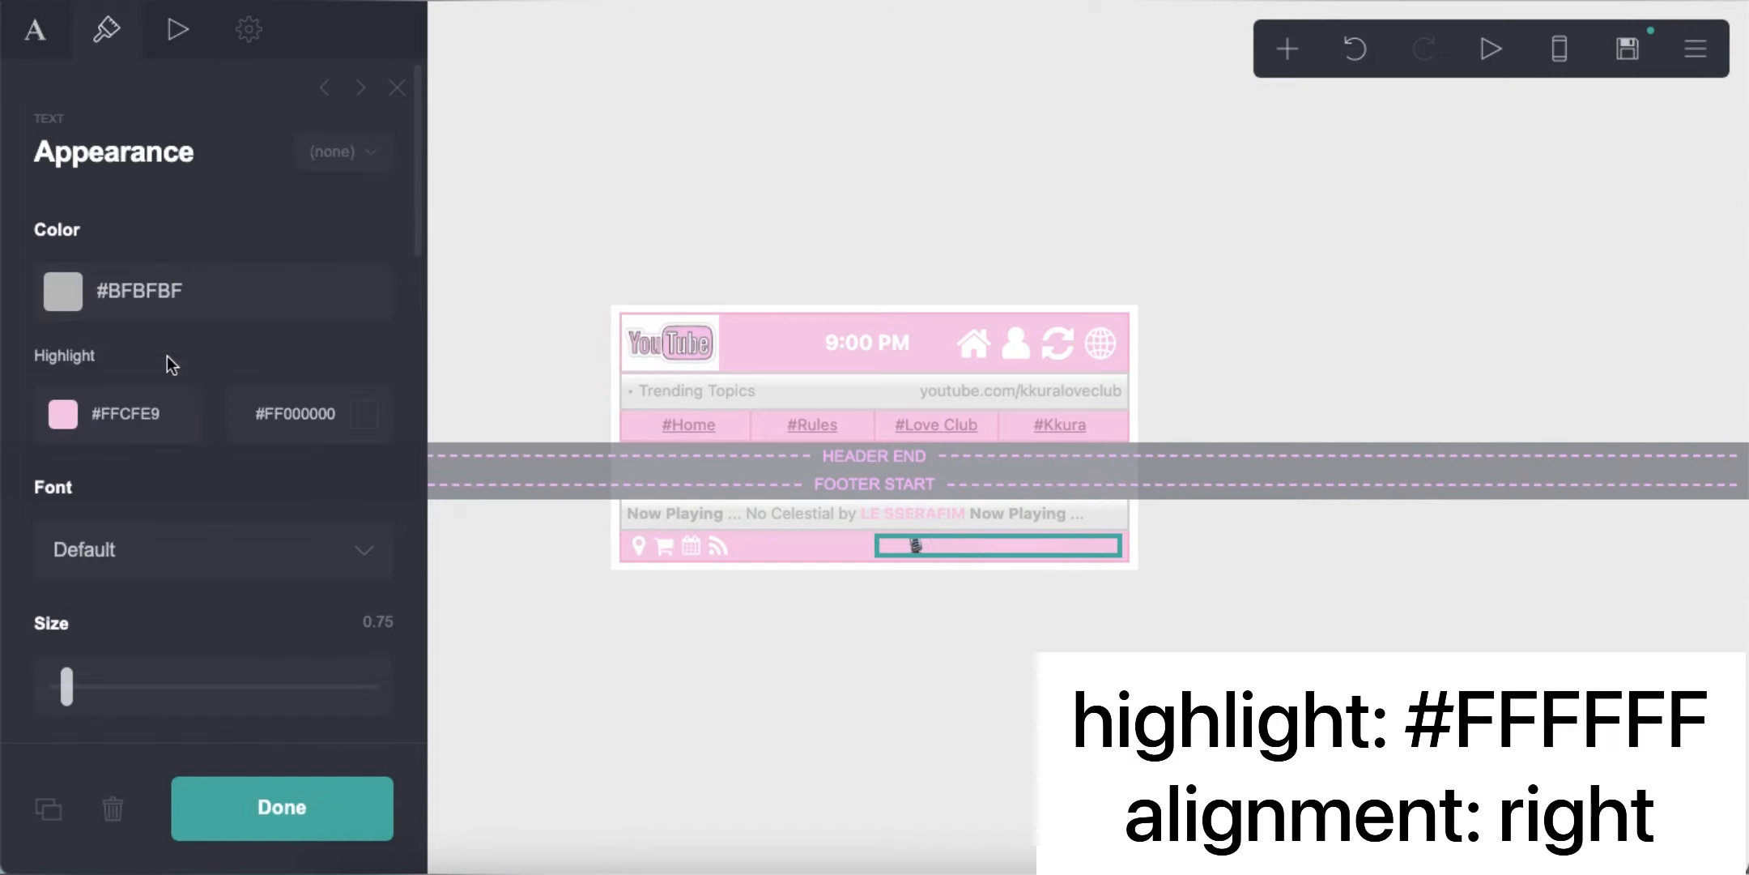
{"action": "triple_click", "coordinate": [148, 413]}
{"action": "key", "text": "BackSpace"}
{"action": "key", "text": "Return"}
{"action": "left_click", "coordinate": [299, 419]}
{"action": "type", "text": "#FFFFFF"}
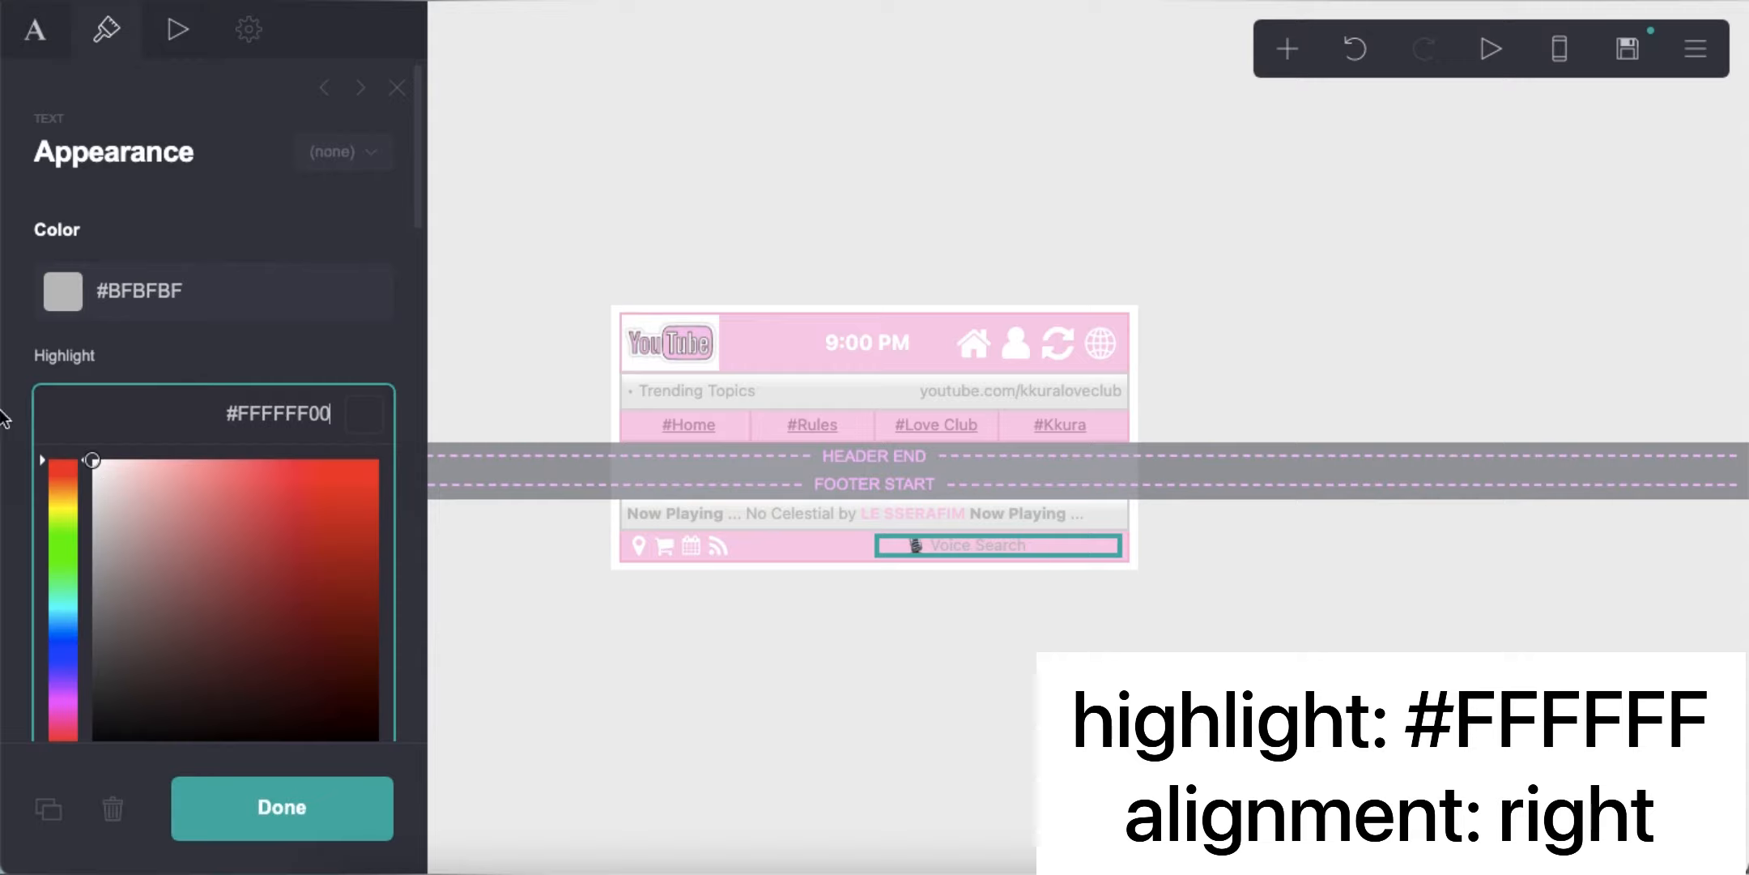
{"action": "key", "text": "Return"}
Align the Voice Search text to the right.
{"action": "scroll", "coordinate": [151, 530], "scroll_direction": "down", "scroll_amount": 10}
{"action": "scroll", "coordinate": [152, 531], "scroll_direction": "down", "scroll_amount": 5}
{"action": "left_click", "coordinate": [187, 312]}
{"action": "left_click", "coordinate": [206, 379]}
{"action": "left_click", "coordinate": [843, 726]}
Check the mobile layout and add trailing dots after "Voice Search" in the footer text.
{"action": "left_click", "coordinate": [1558, 53]}
{"action": "left_click", "coordinate": [1558, 54]}
{"action": "left_click", "coordinate": [980, 549]}
{"action": "left_click", "coordinate": [36, 35]}
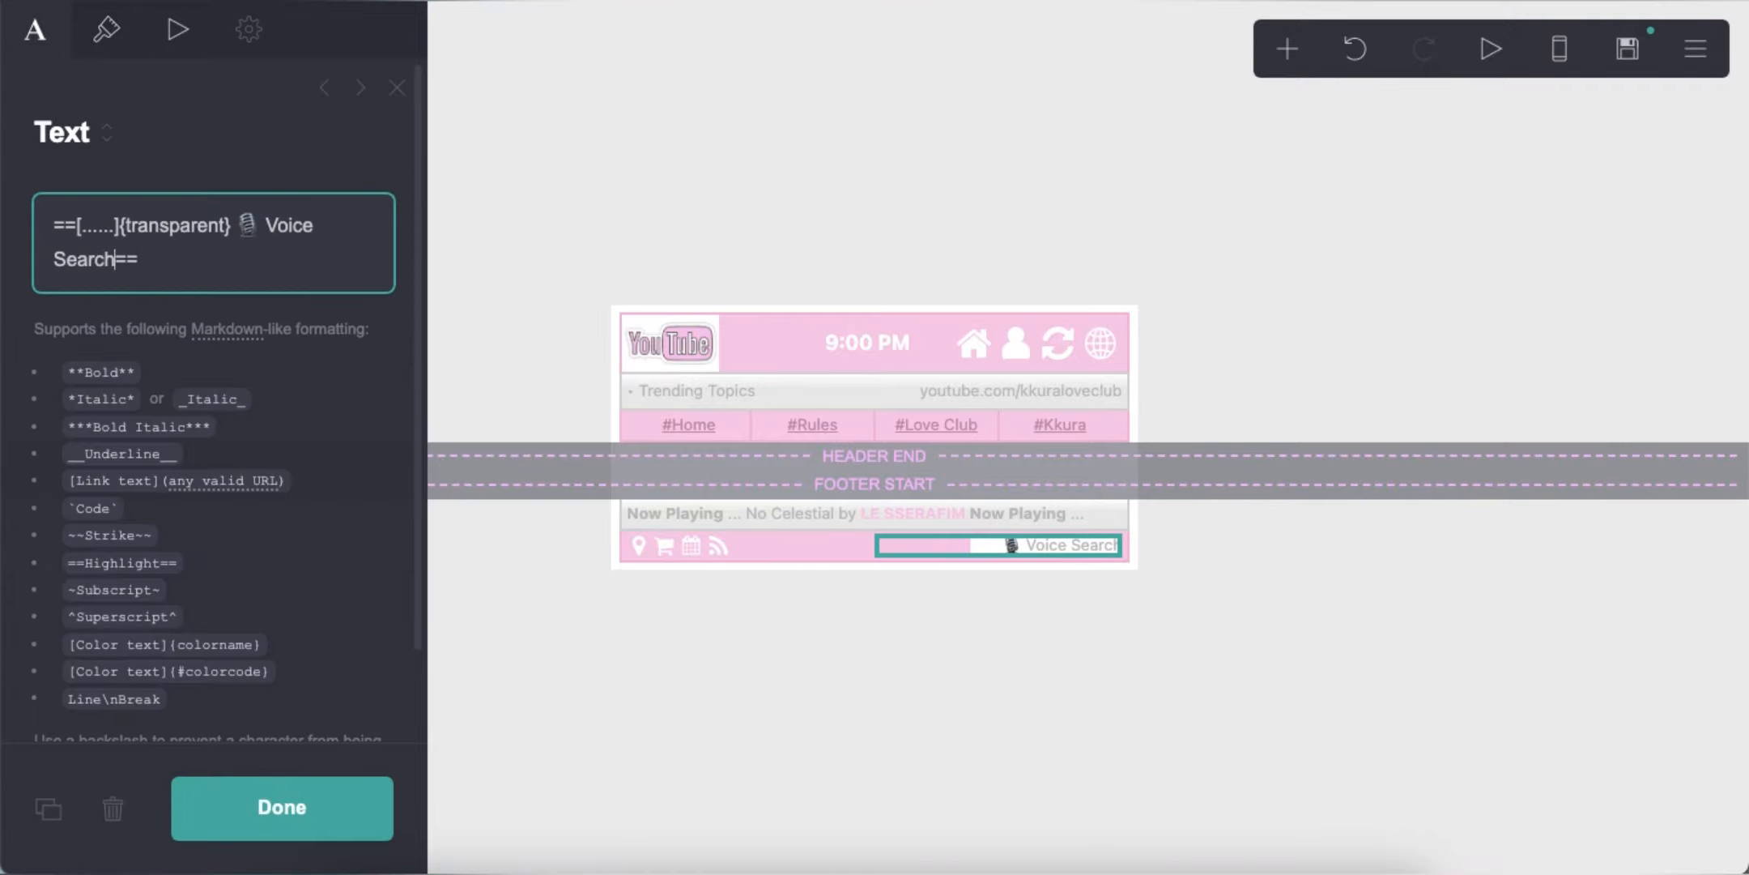
{"action": "left_click", "coordinate": [1062, 755]}
Add a section break control between the header end and footer start markers.
{"action": "left_click", "coordinate": [1284, 50]}
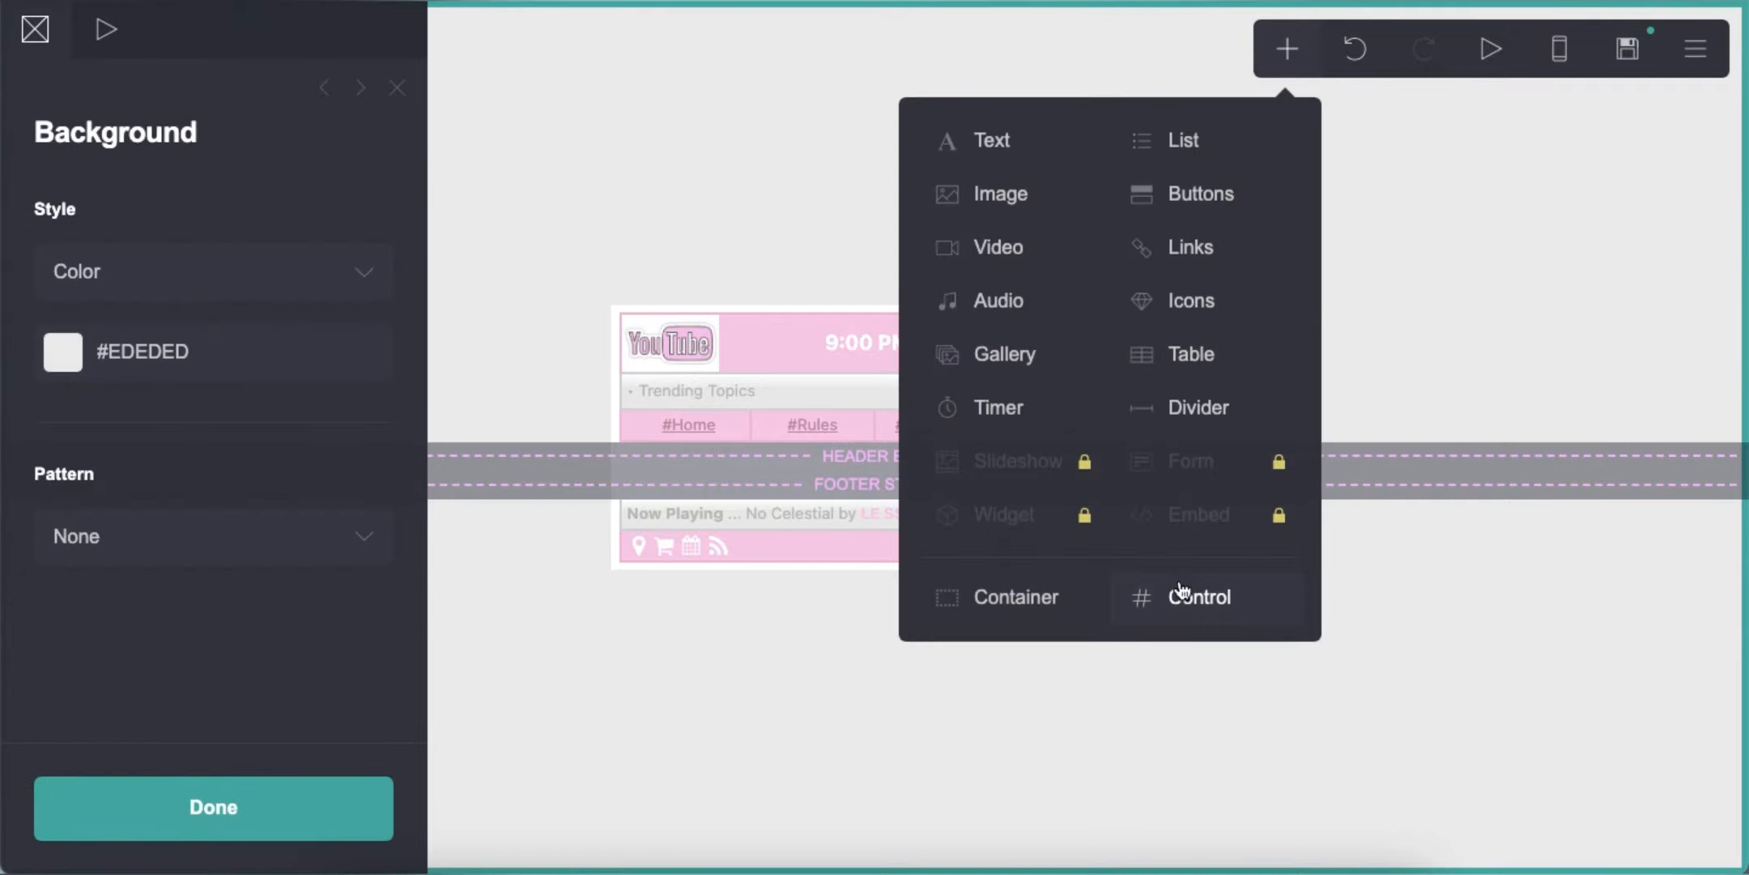
{"action": "left_click", "coordinate": [1195, 594]}
{"action": "left_click_drag", "start_coordinate": [742, 577], "coordinate": [683, 473]}
Add a Columns-type container below the section break and set its left column's width to 60%.
{"action": "left_click", "coordinate": [1219, 51]}
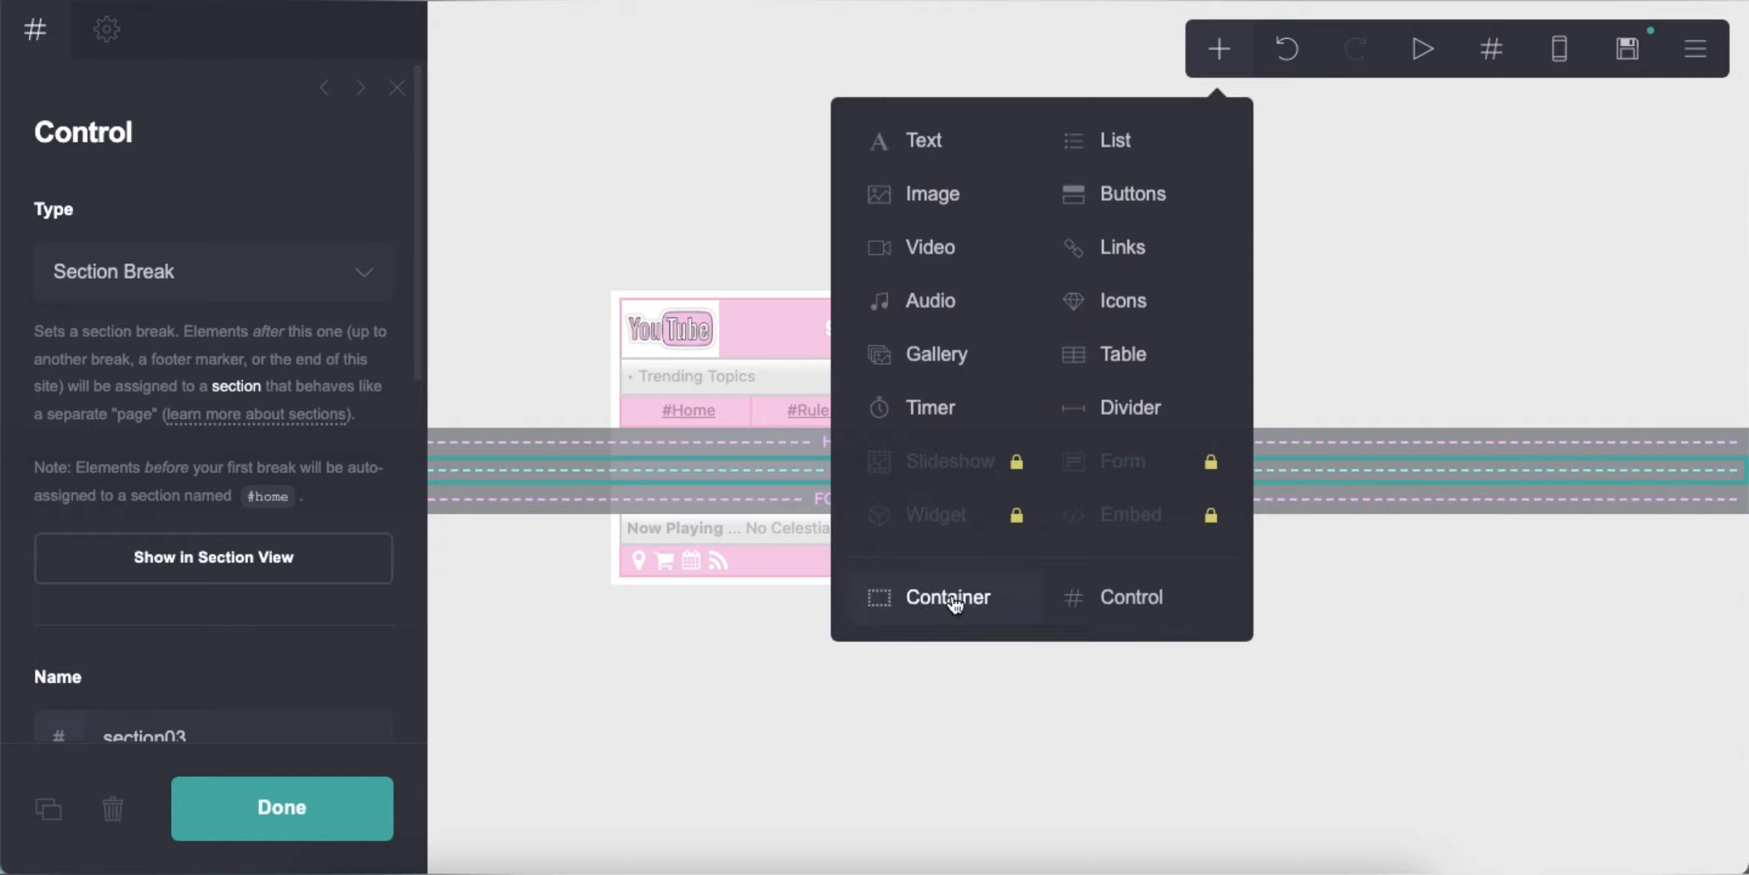
{"action": "left_click", "coordinate": [932, 601]}
{"action": "left_click", "coordinate": [43, 34]}
{"action": "left_click", "coordinate": [162, 272]}
{"action": "left_click", "coordinate": [156, 298]}
{"action": "left_click", "coordinate": [180, 452]}
{"action": "left_click", "coordinate": [124, 600]}
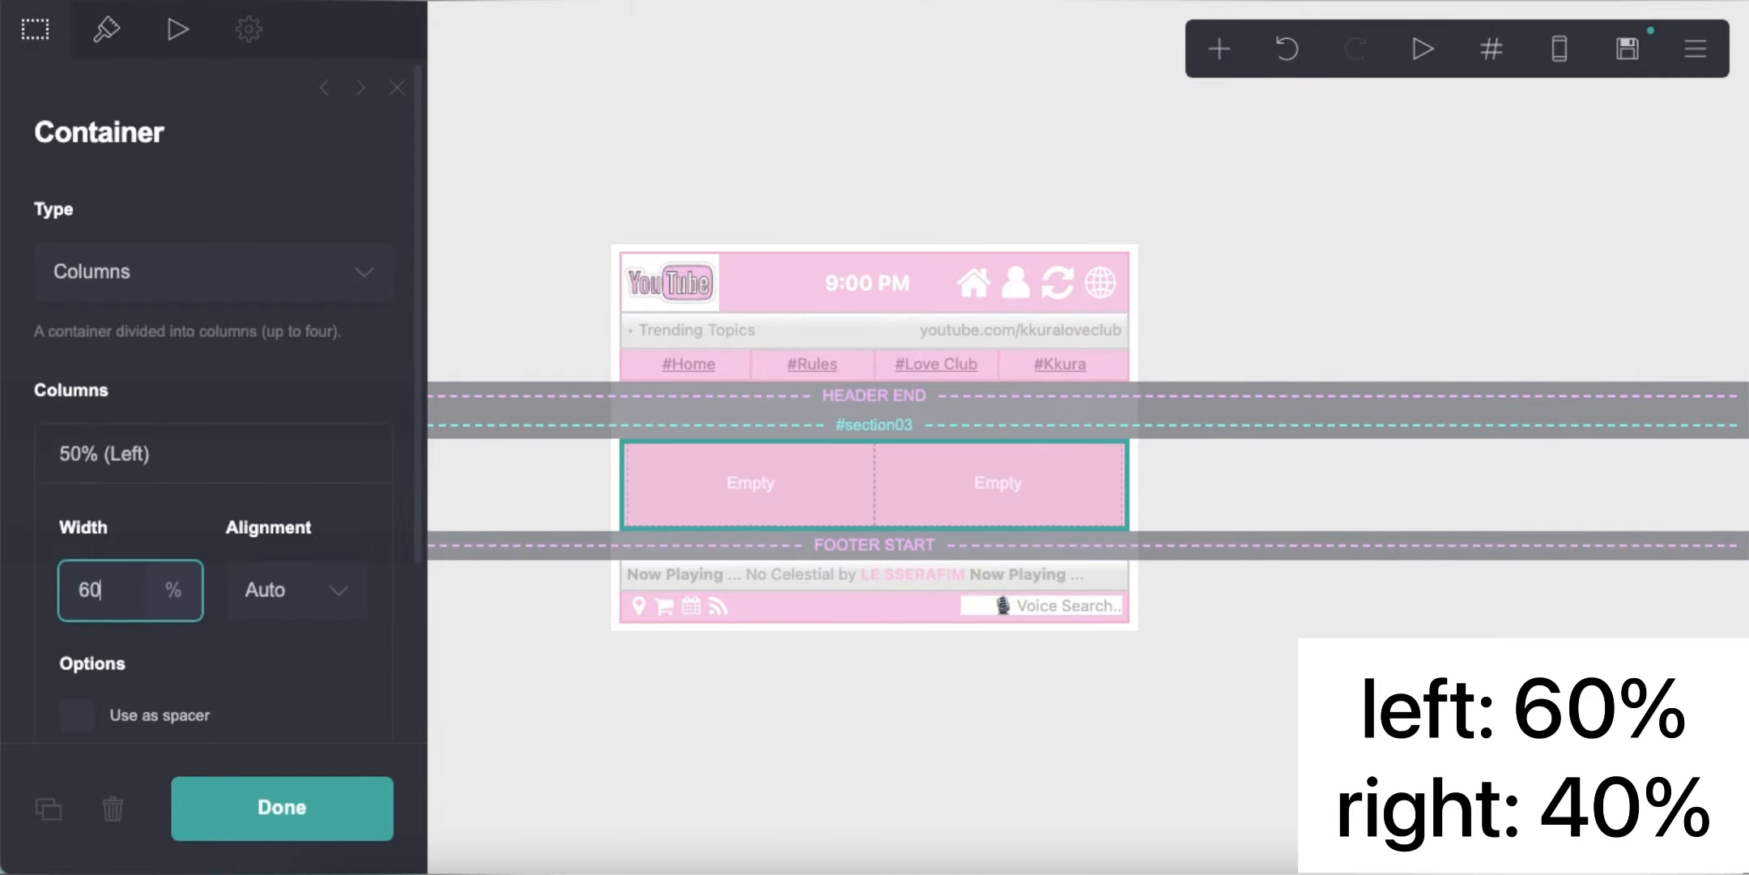
{"action": "key", "text": "Return"}
Set the new container's horizontal padding to 0.125, gutters to 0.5 and contents spacing to 0.25.
{"action": "left_click", "coordinate": [106, 29]}
{"action": "left_click", "coordinate": [363, 408]}
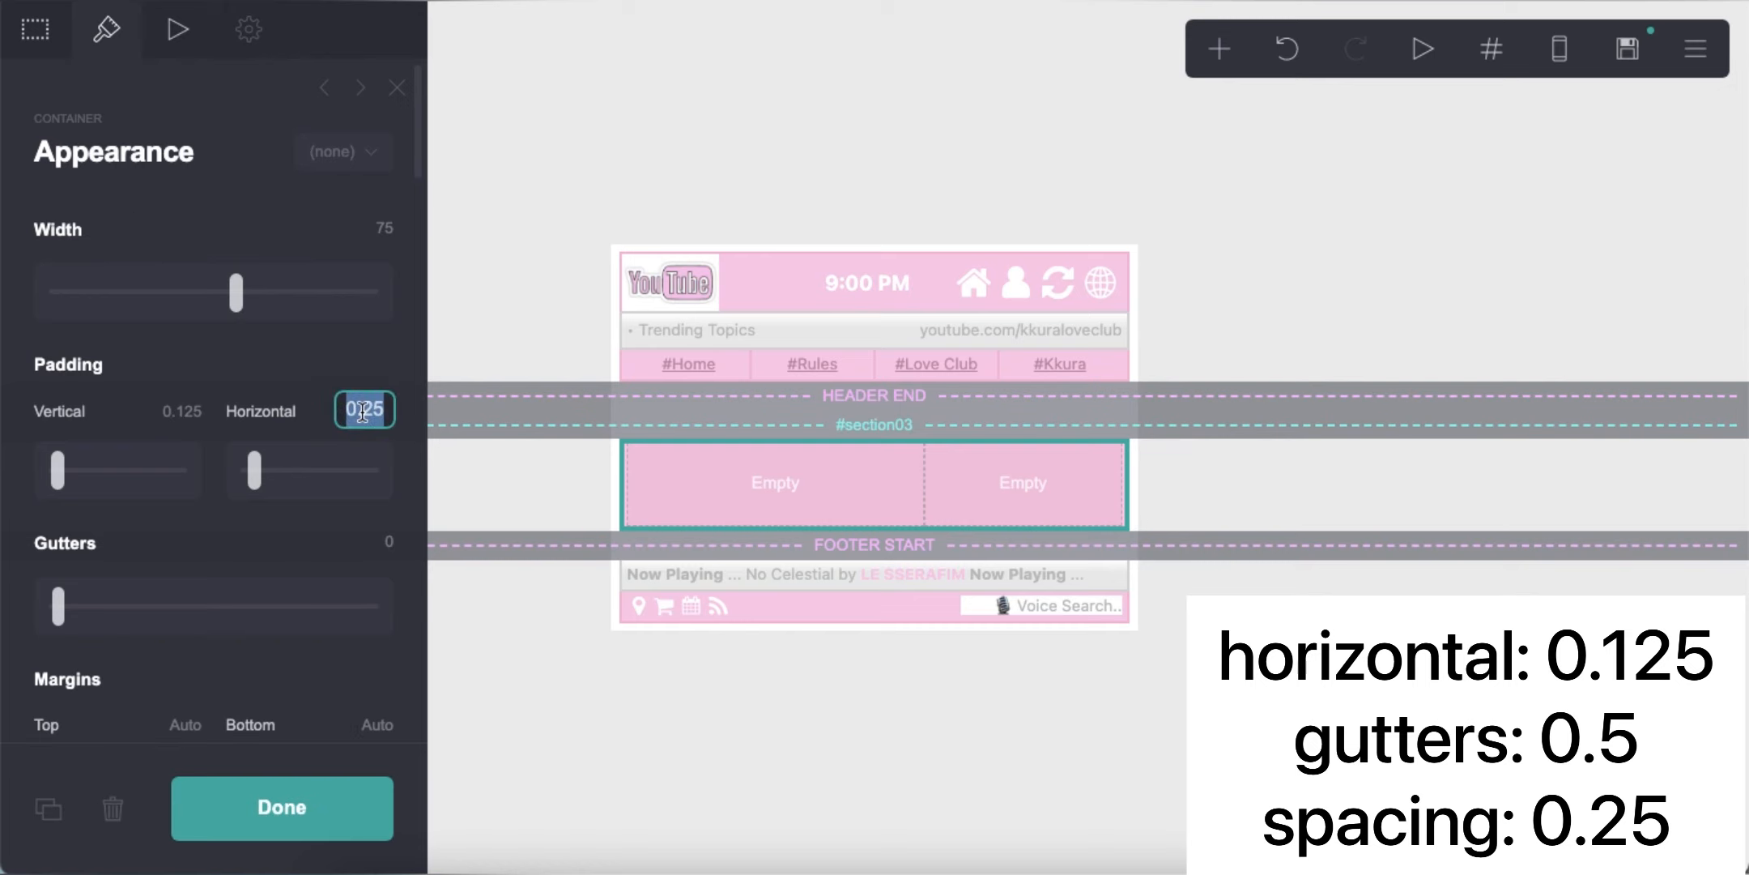
{"action": "type", "text": "0.5"}
{"action": "key", "text": "Return"}
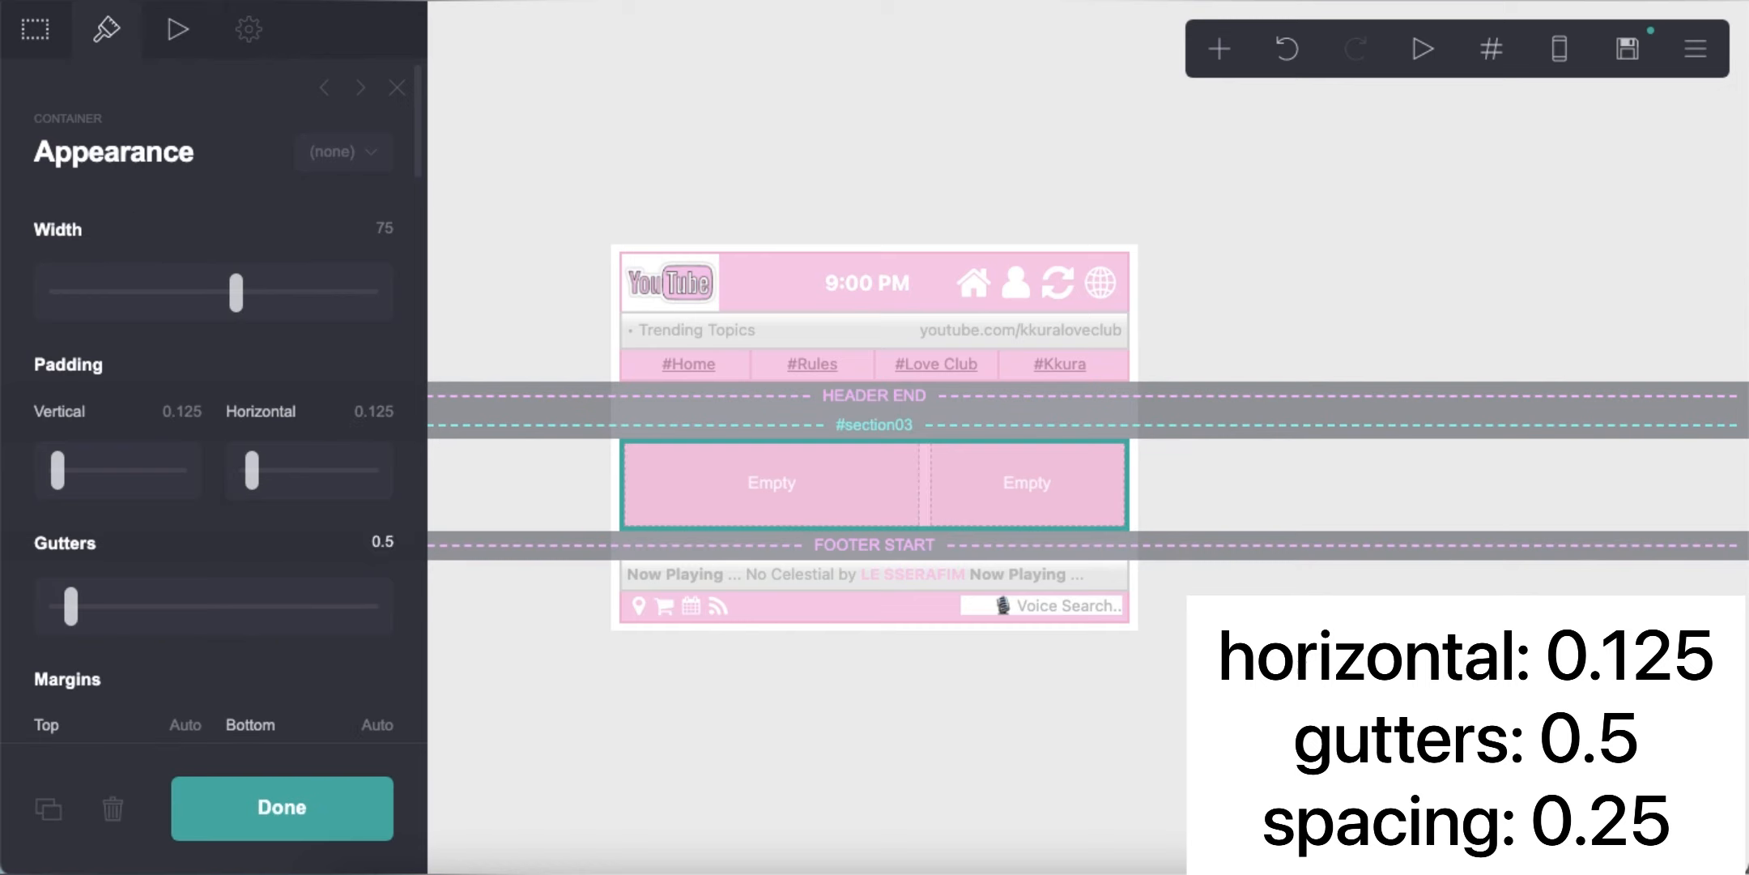
{"action": "scroll", "coordinate": [267, 535], "scroll_direction": "down", "scroll_amount": 10}
{"action": "left_click", "coordinate": [377, 630]}
{"action": "type", "text": ".25"}
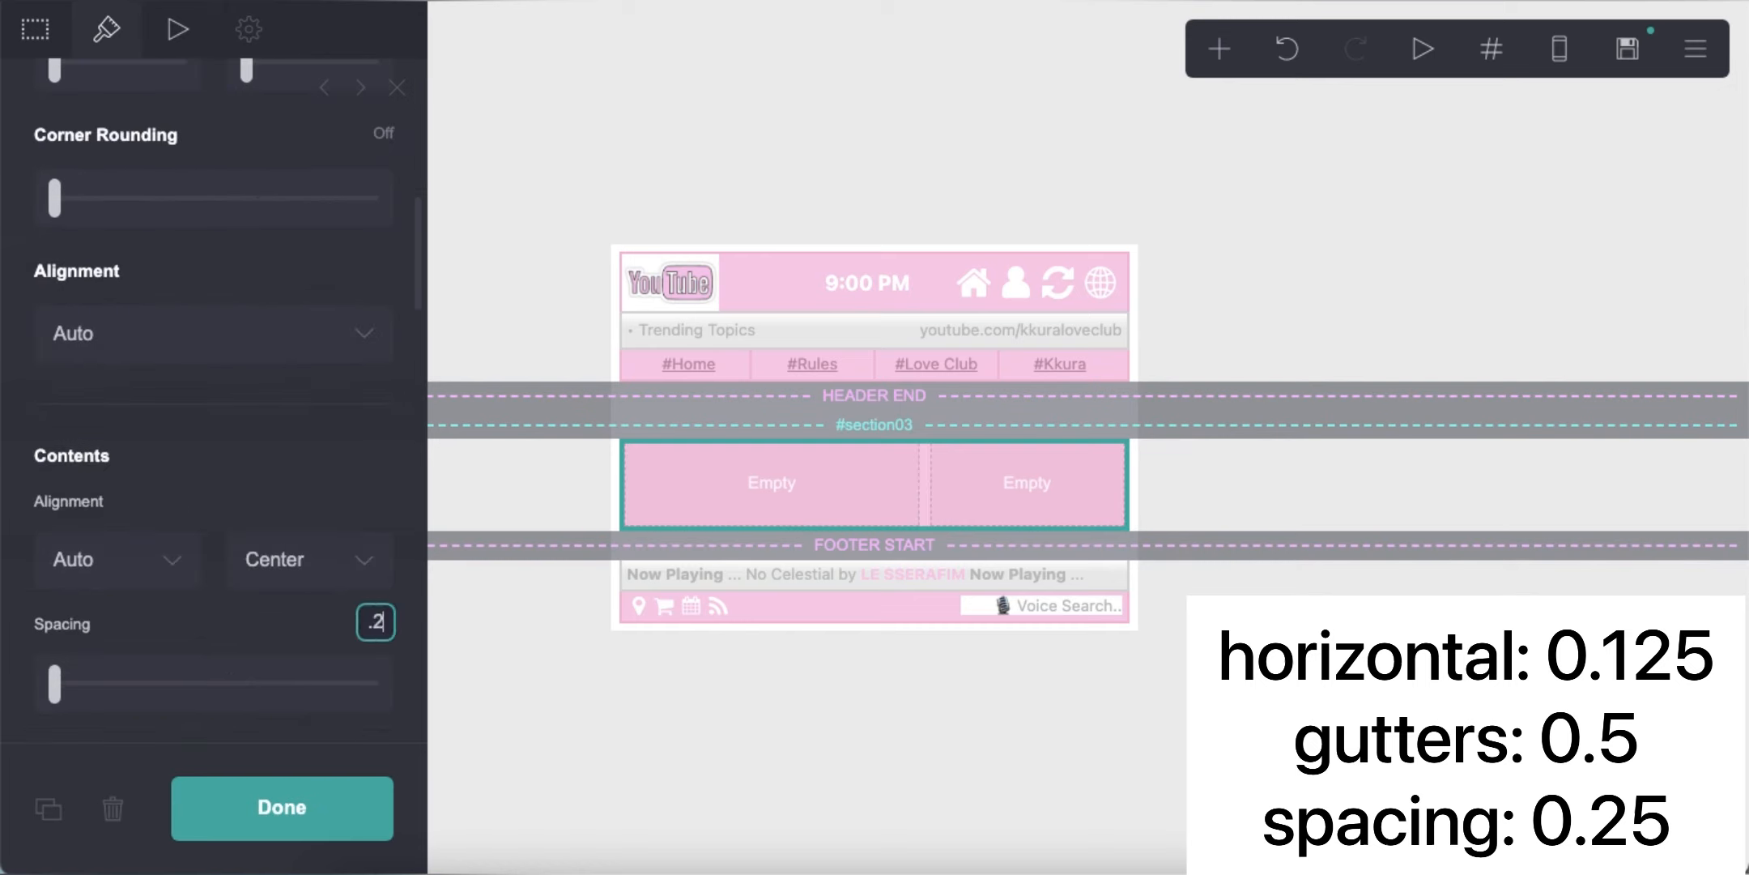
{"action": "key", "text": "Return"}
Give the section container a gradient background with #FFFFFF as its first color stop.
{"action": "scroll", "coordinate": [230, 545], "scroll_direction": "down", "scroll_amount": 4}
{"action": "scroll", "coordinate": [237, 552], "scroll_direction": "up", "scroll_amount": 4}
{"action": "scroll", "coordinate": [238, 566], "scroll_direction": "down", "scroll_amount": 5}
{"action": "left_click", "coordinate": [156, 324]}
{"action": "left_click", "coordinate": [158, 351]}
{"action": "left_click", "coordinate": [196, 570]}
{"action": "double_click", "coordinate": [197, 544]}
{"action": "type", "text": "FFFFFF"}
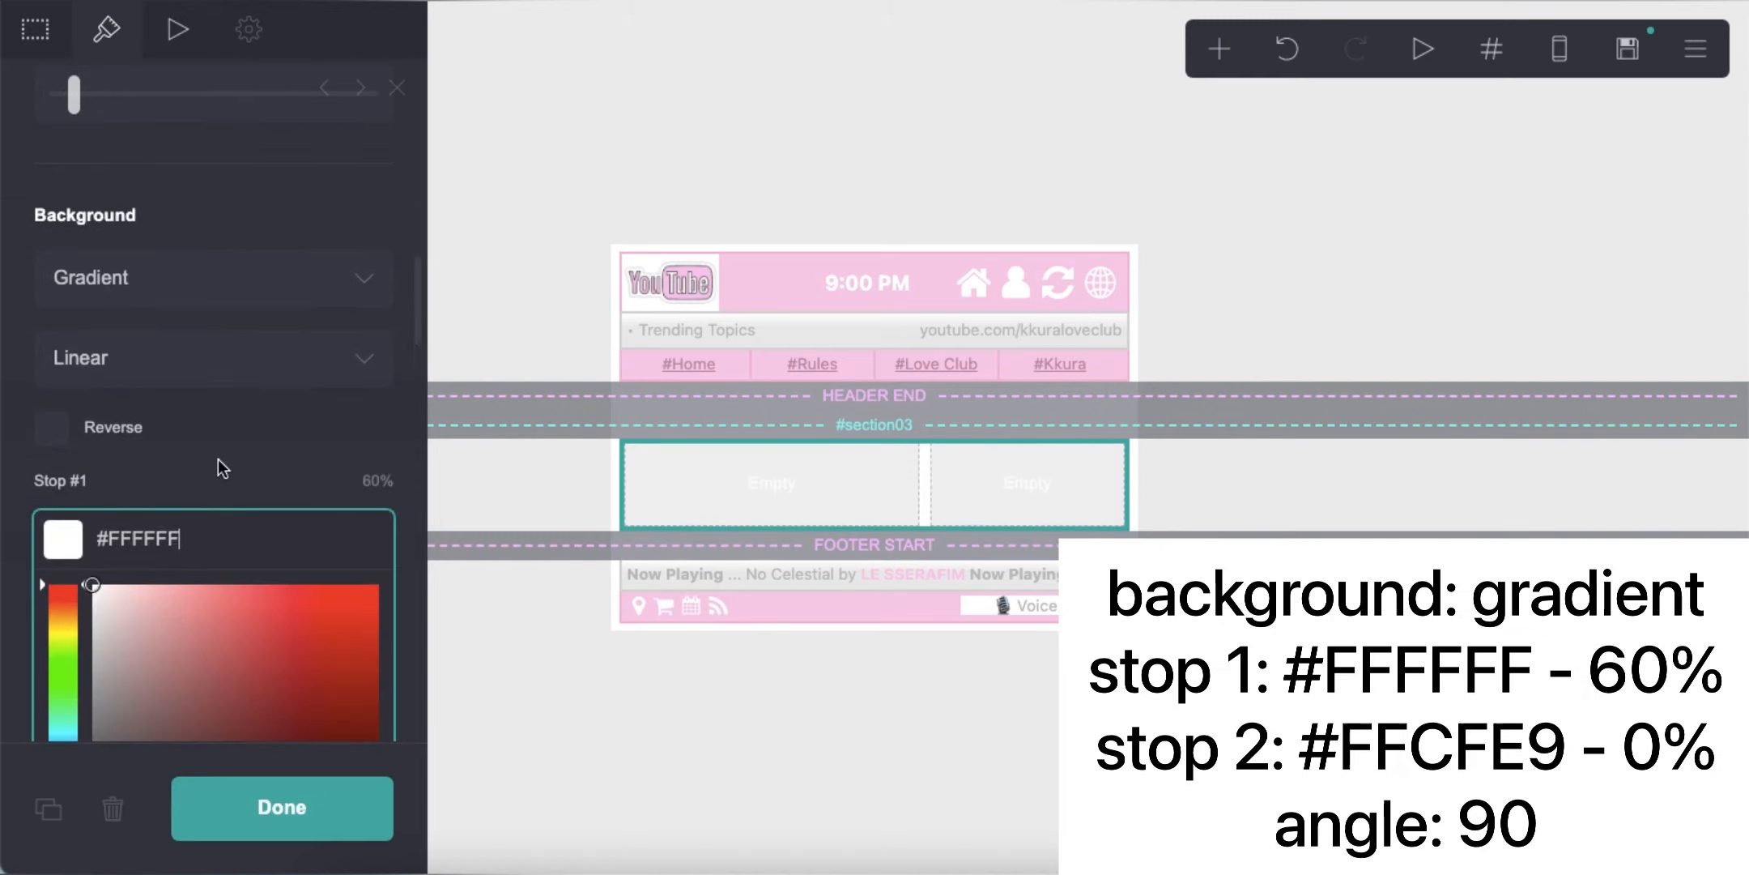
{"action": "left_click", "coordinate": [221, 456]}
Set the gradient's second stop to #FFCFE9 at 0% and its angle to 90 degrees.
{"action": "scroll", "coordinate": [221, 455], "scroll_direction": "down", "scroll_amount": 3}
{"action": "double_click", "coordinate": [209, 524]}
{"action": "type", "text": "FFCFE9"}
{"action": "key", "text": "Return"}
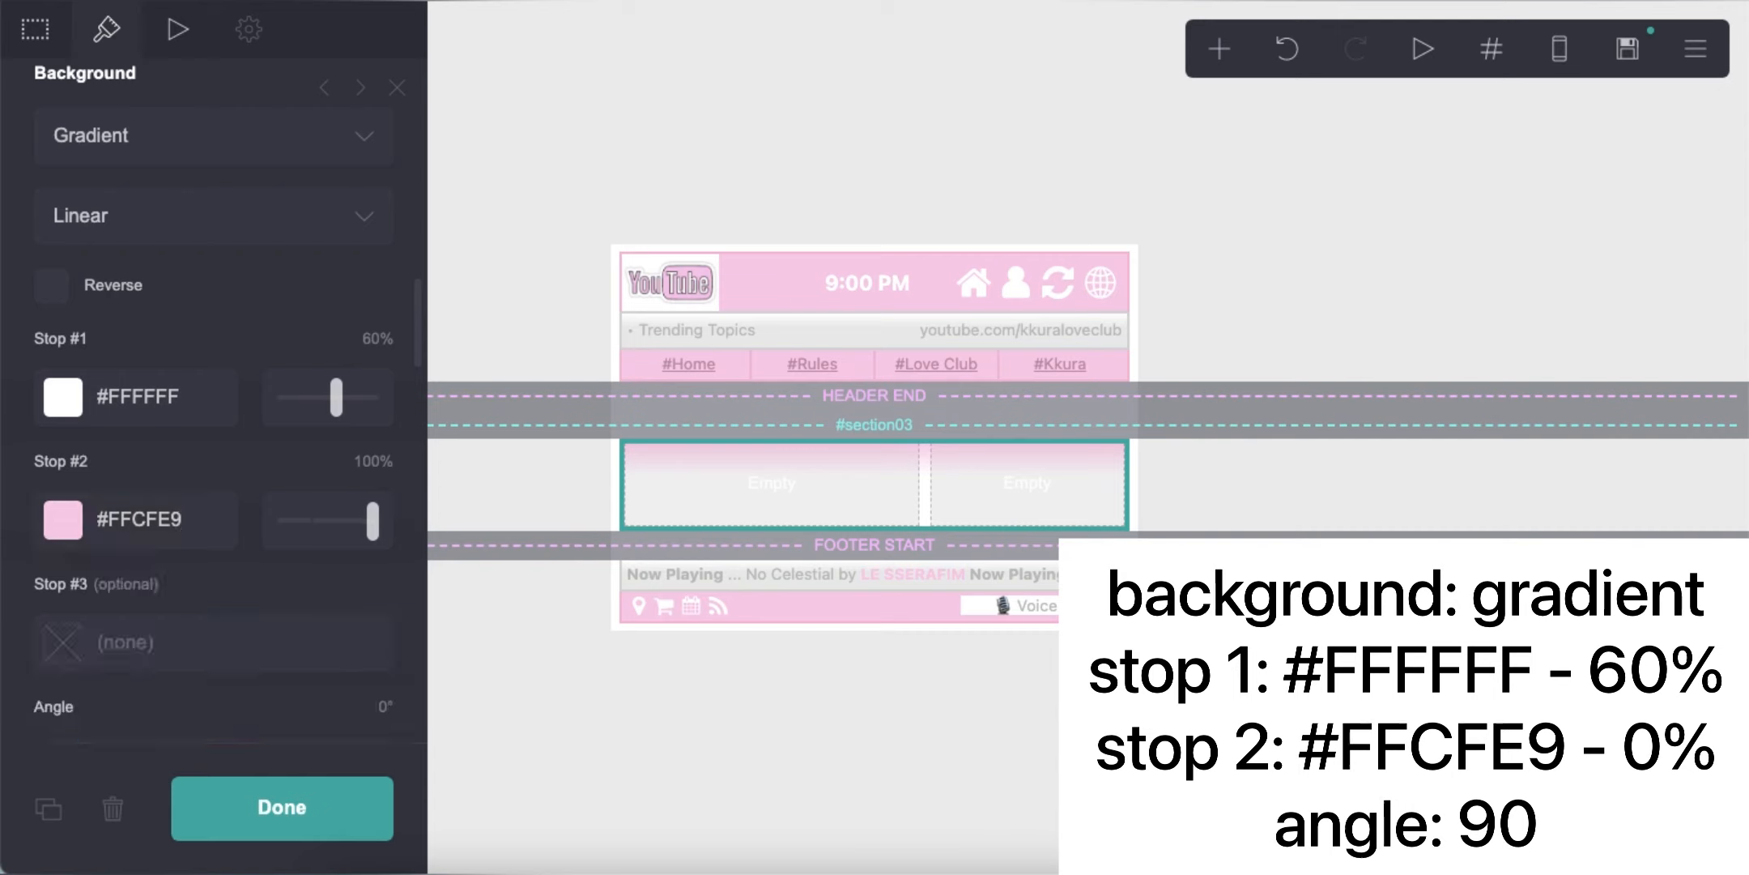
{"action": "left_click_drag", "start_coordinate": [372, 521], "coordinate": [277, 521]}
{"action": "scroll", "coordinate": [354, 640], "scroll_direction": "down", "scroll_amount": 2}
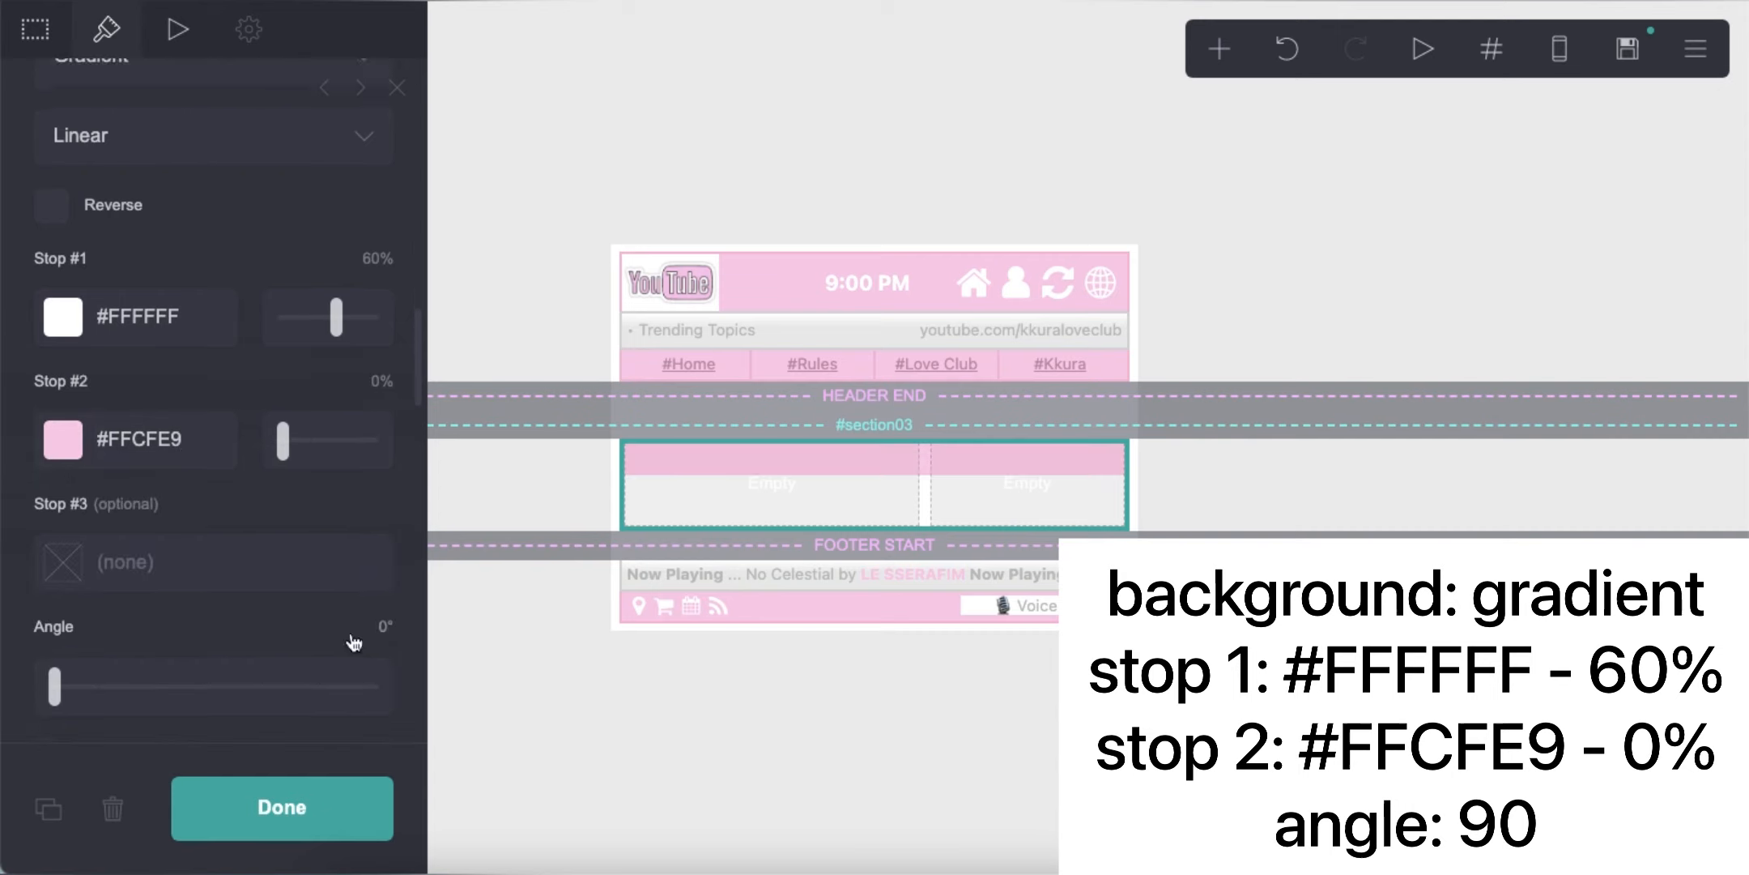
{"action": "left_click", "coordinate": [378, 596]}
{"action": "type", "text": "90"}
{"action": "key", "text": "Return"}
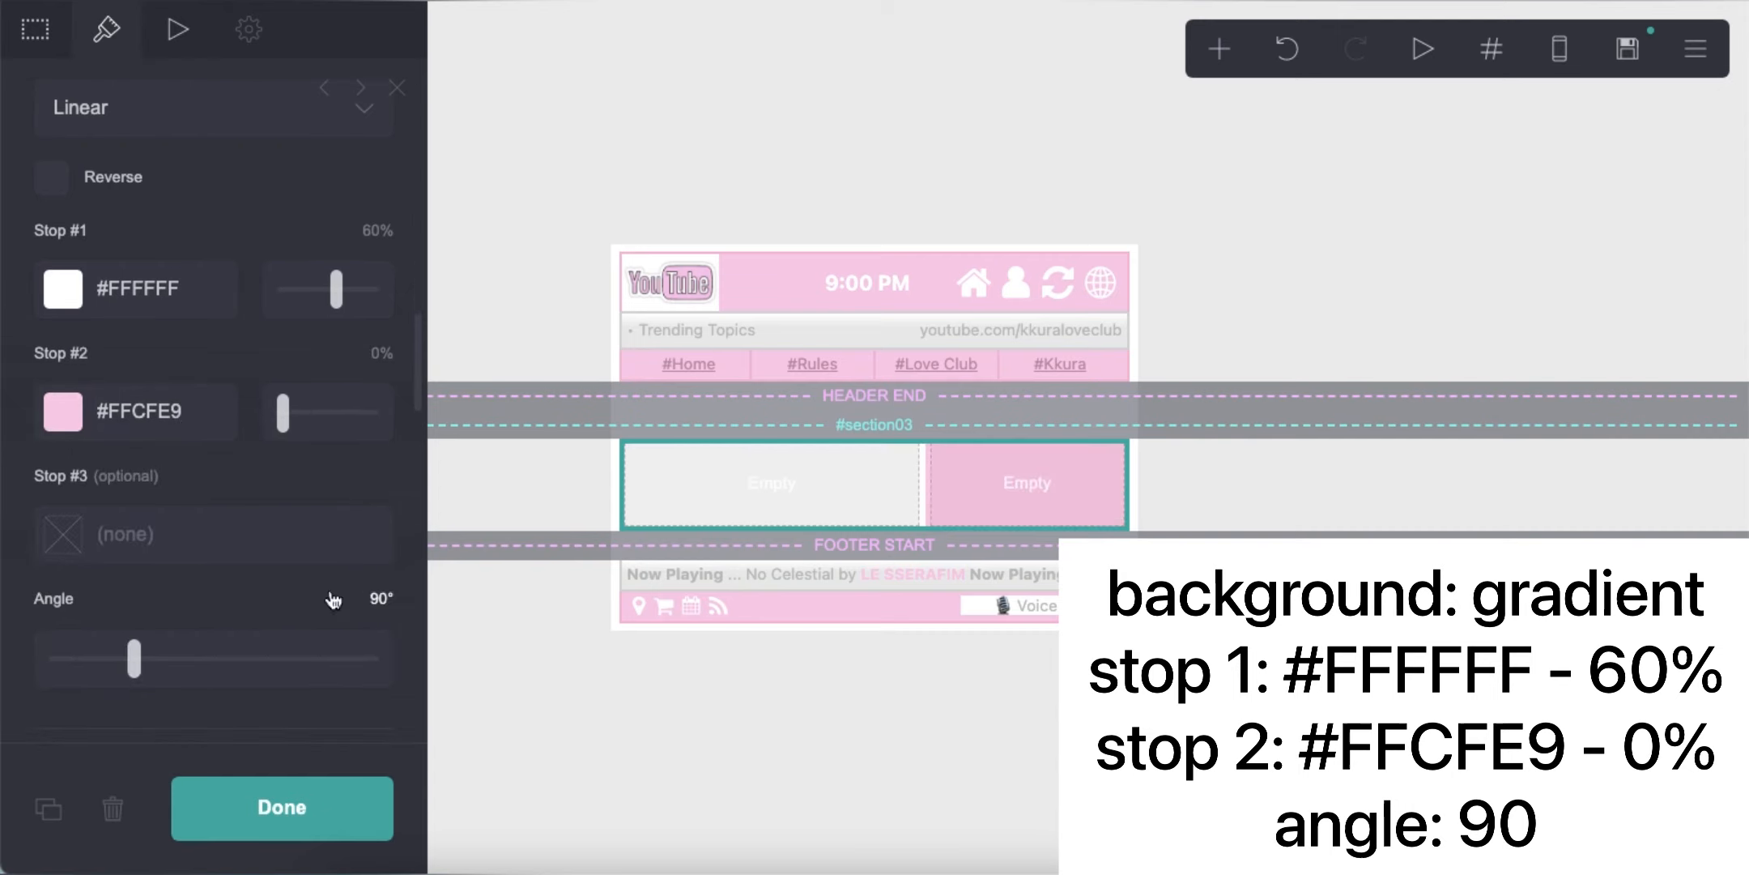
{"action": "scroll", "coordinate": [196, 545], "scroll_direction": "down", "scroll_amount": 8}
{"action": "scroll", "coordinate": [259, 477], "scroll_direction": "down", "scroll_amount": 2}
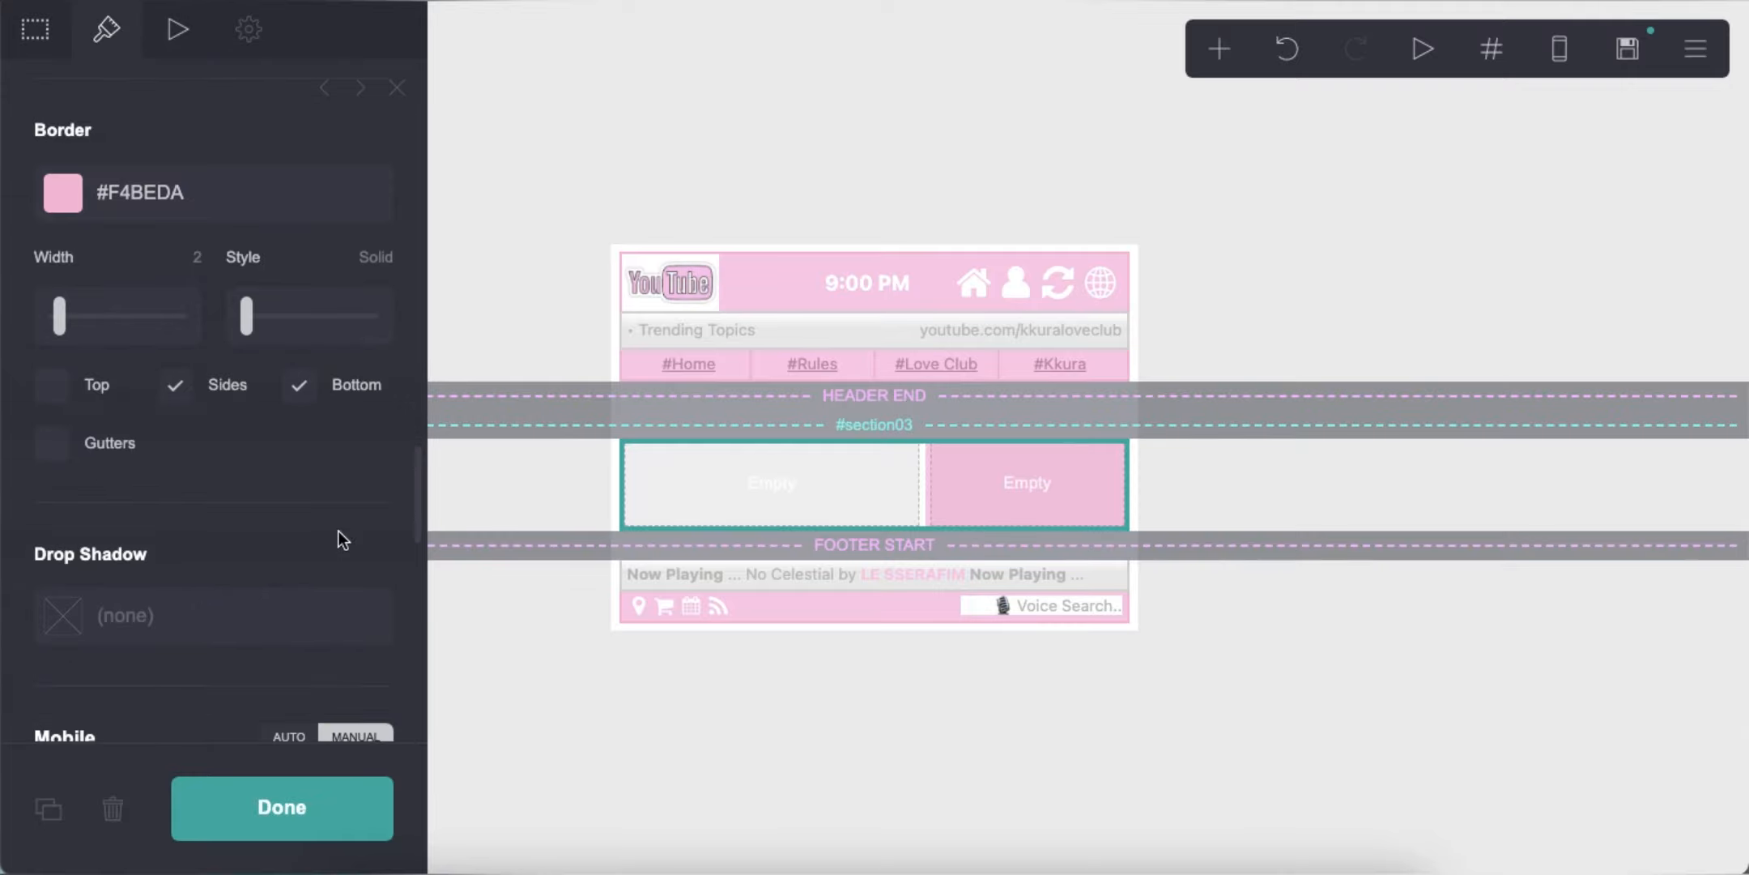
{"action": "left_click", "coordinate": [980, 670]}
Add an image element to the container's wider column and upload the portrait photo into it.
{"action": "left_click", "coordinate": [1219, 50]}
{"action": "left_click", "coordinate": [944, 203]}
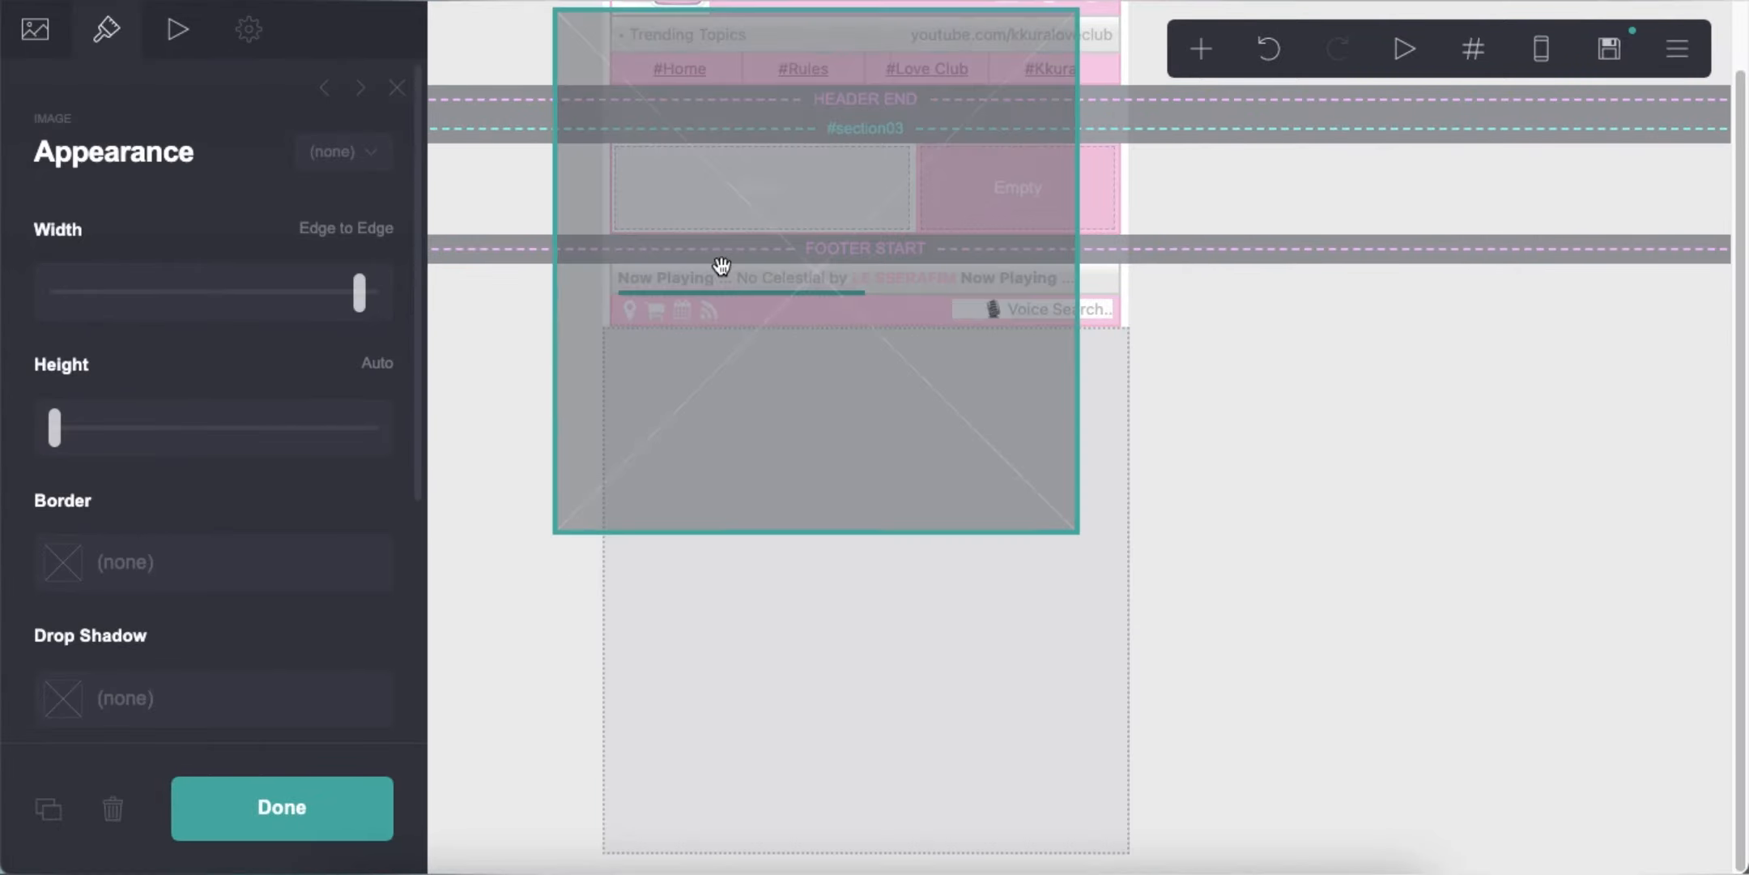
{"action": "left_click", "coordinate": [201, 324]}
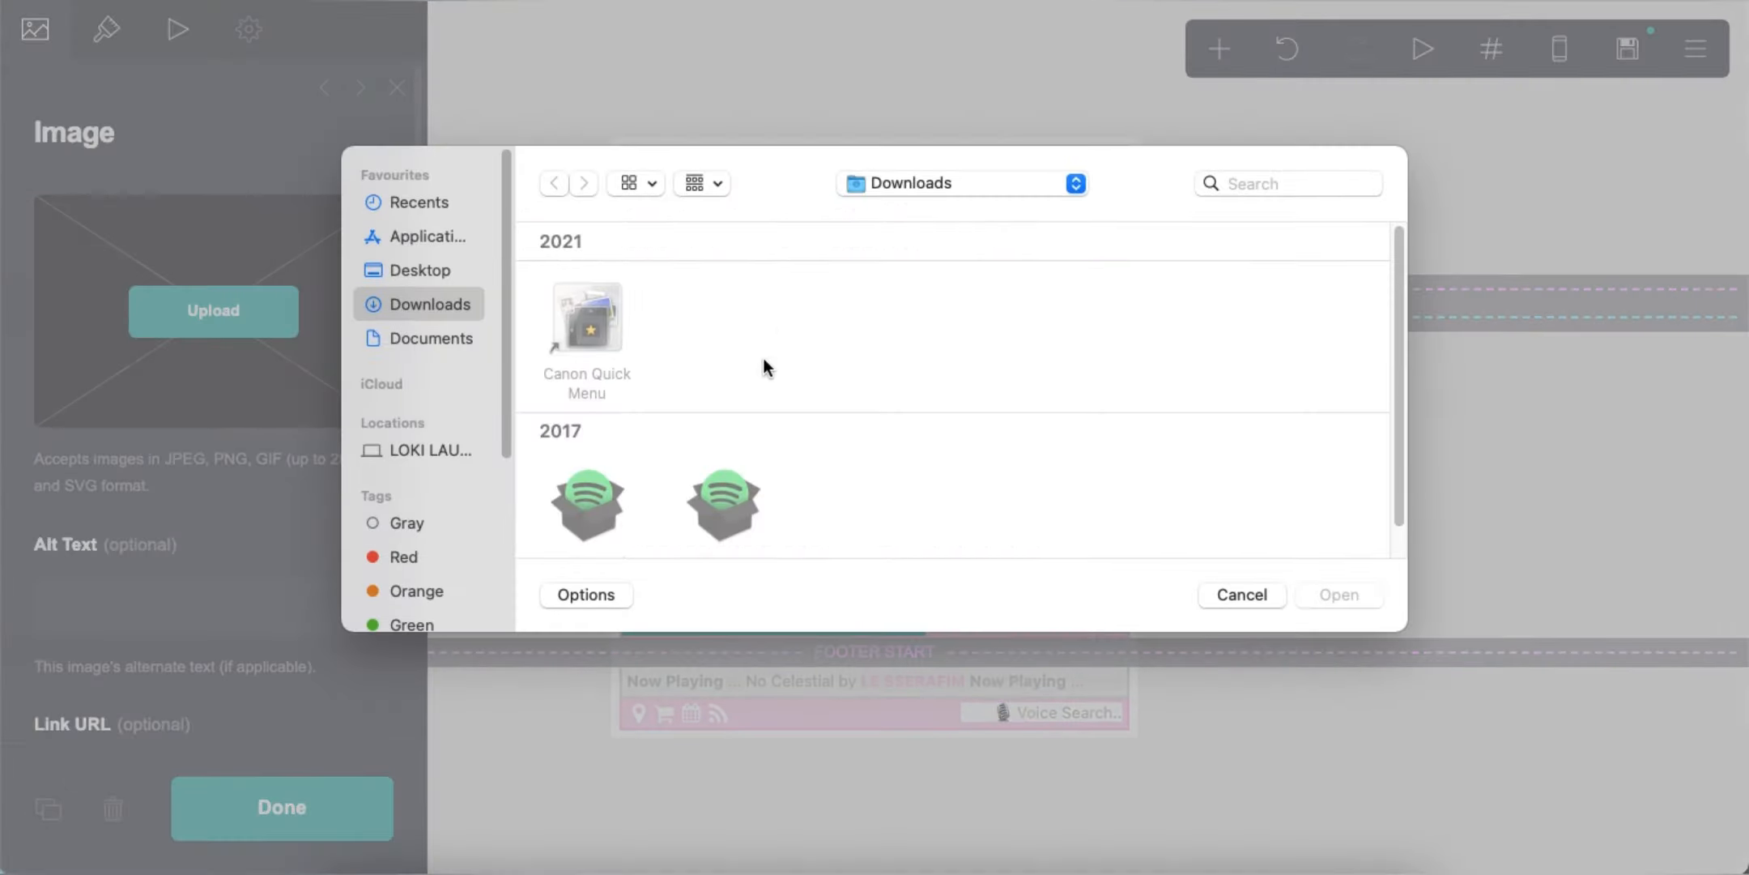
{"action": "left_click", "coordinate": [1327, 244]}
{"action": "scroll", "coordinate": [1231, 409], "scroll_direction": "down", "scroll_amount": 2}
{"action": "double_click", "coordinate": [1239, 420]}
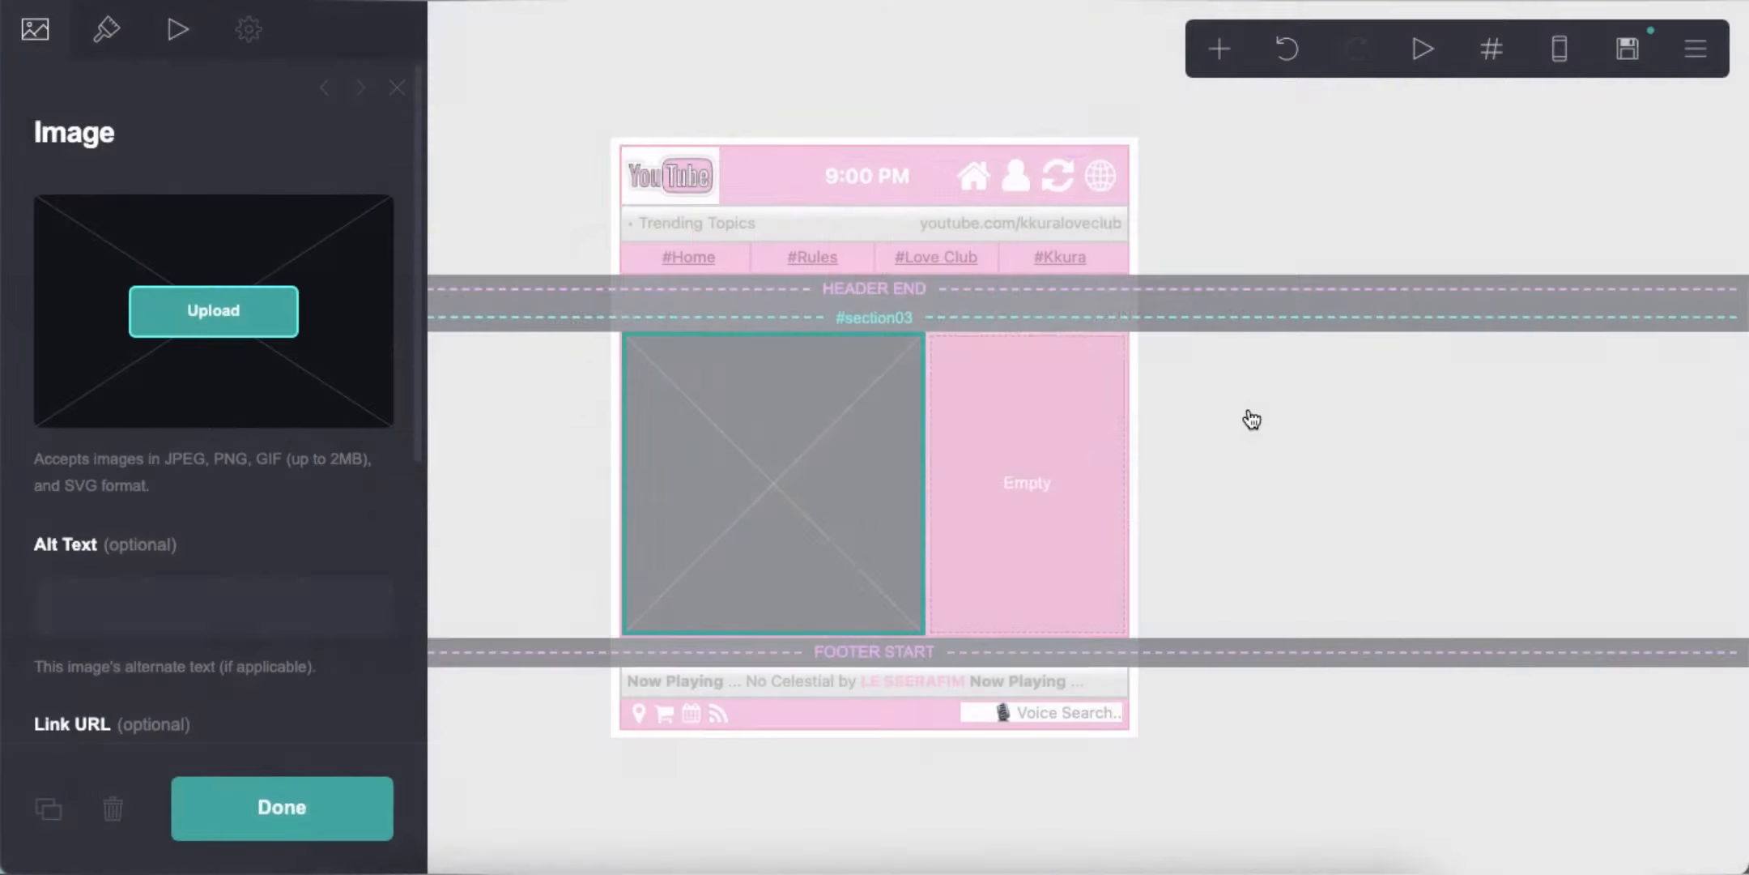
Crop the photo to its full width around the head and upper body, cutting away the upper and lower areas.
{"action": "left_click_drag", "start_coordinate": [1037, 476], "coordinate": [1142, 476]}
{"action": "left_click_drag", "start_coordinate": [969, 488], "coordinate": [969, 455]}
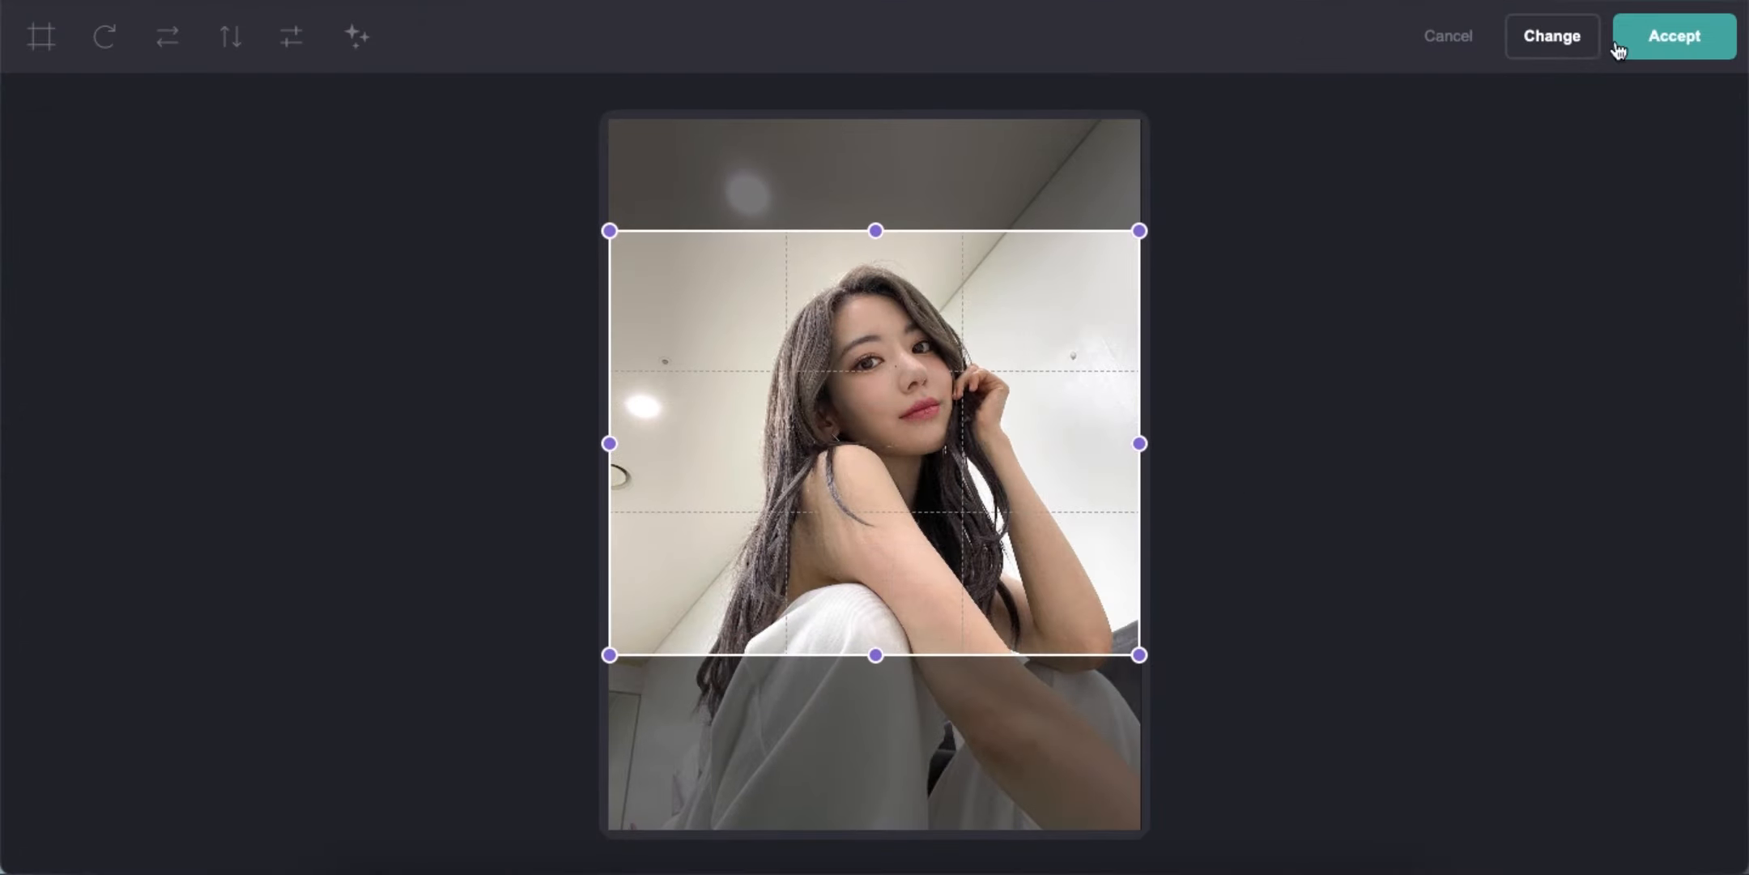
{"action": "left_click", "coordinate": [1621, 50]}
Set the portrait image's width to 15 and its height to 8.5.
{"action": "left_click", "coordinate": [106, 30]}
{"action": "left_click", "coordinate": [357, 230]}
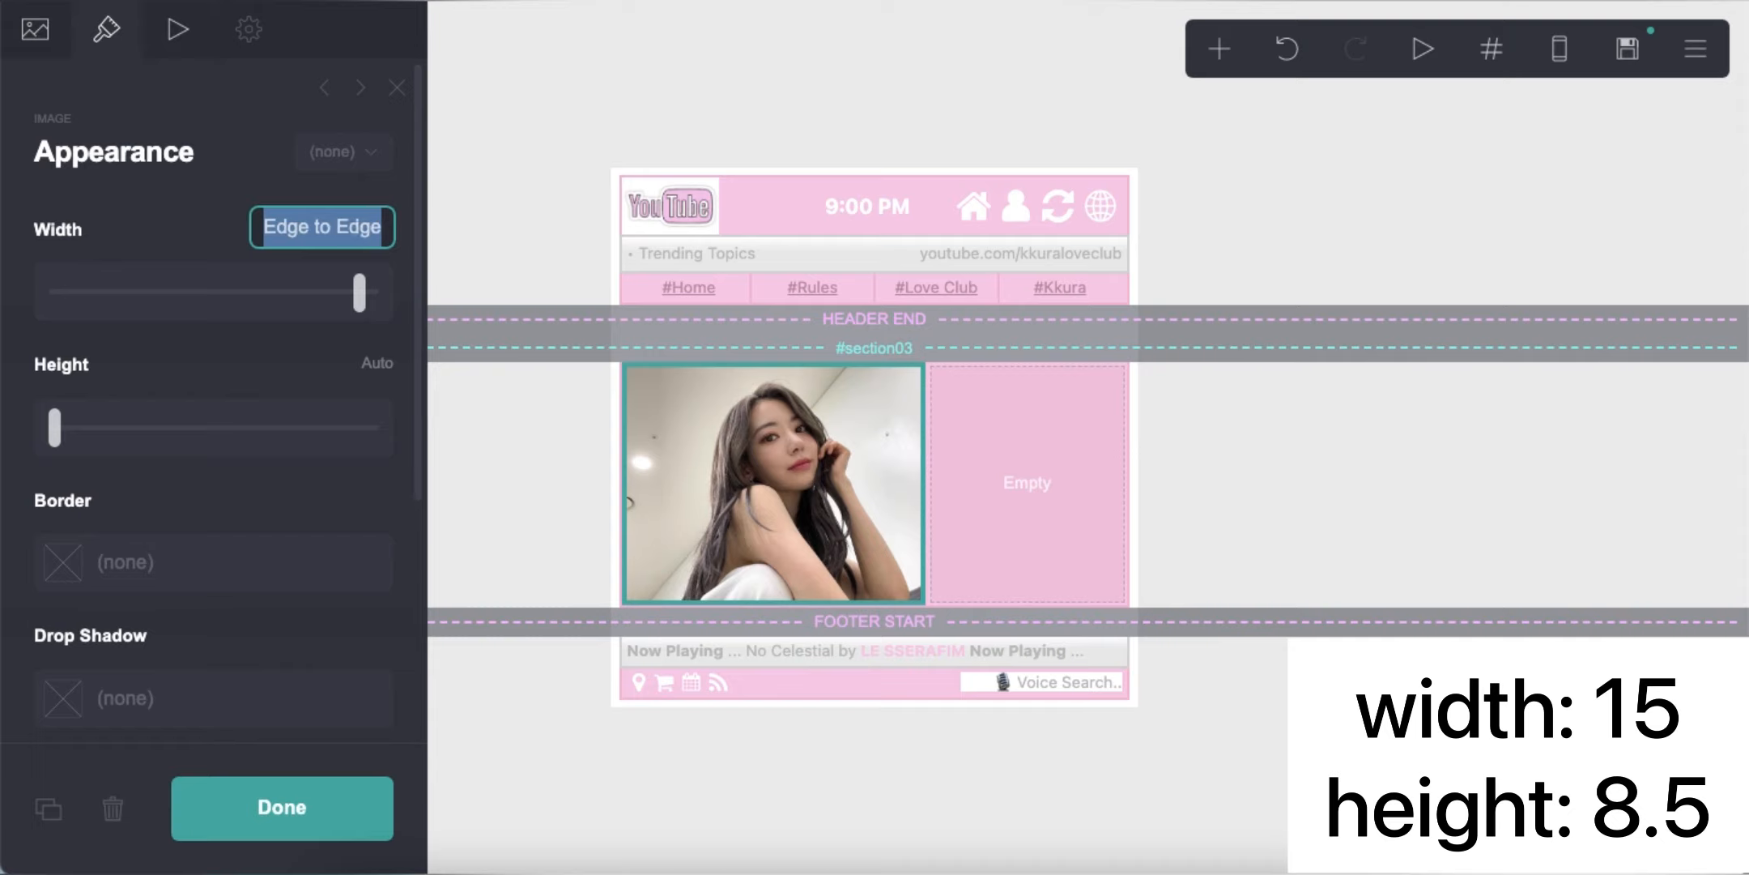
{"action": "type", "text": "15"}
{"action": "key", "text": "Return"}
{"action": "left_click", "coordinate": [354, 356]}
{"action": "type", "text": "7"}
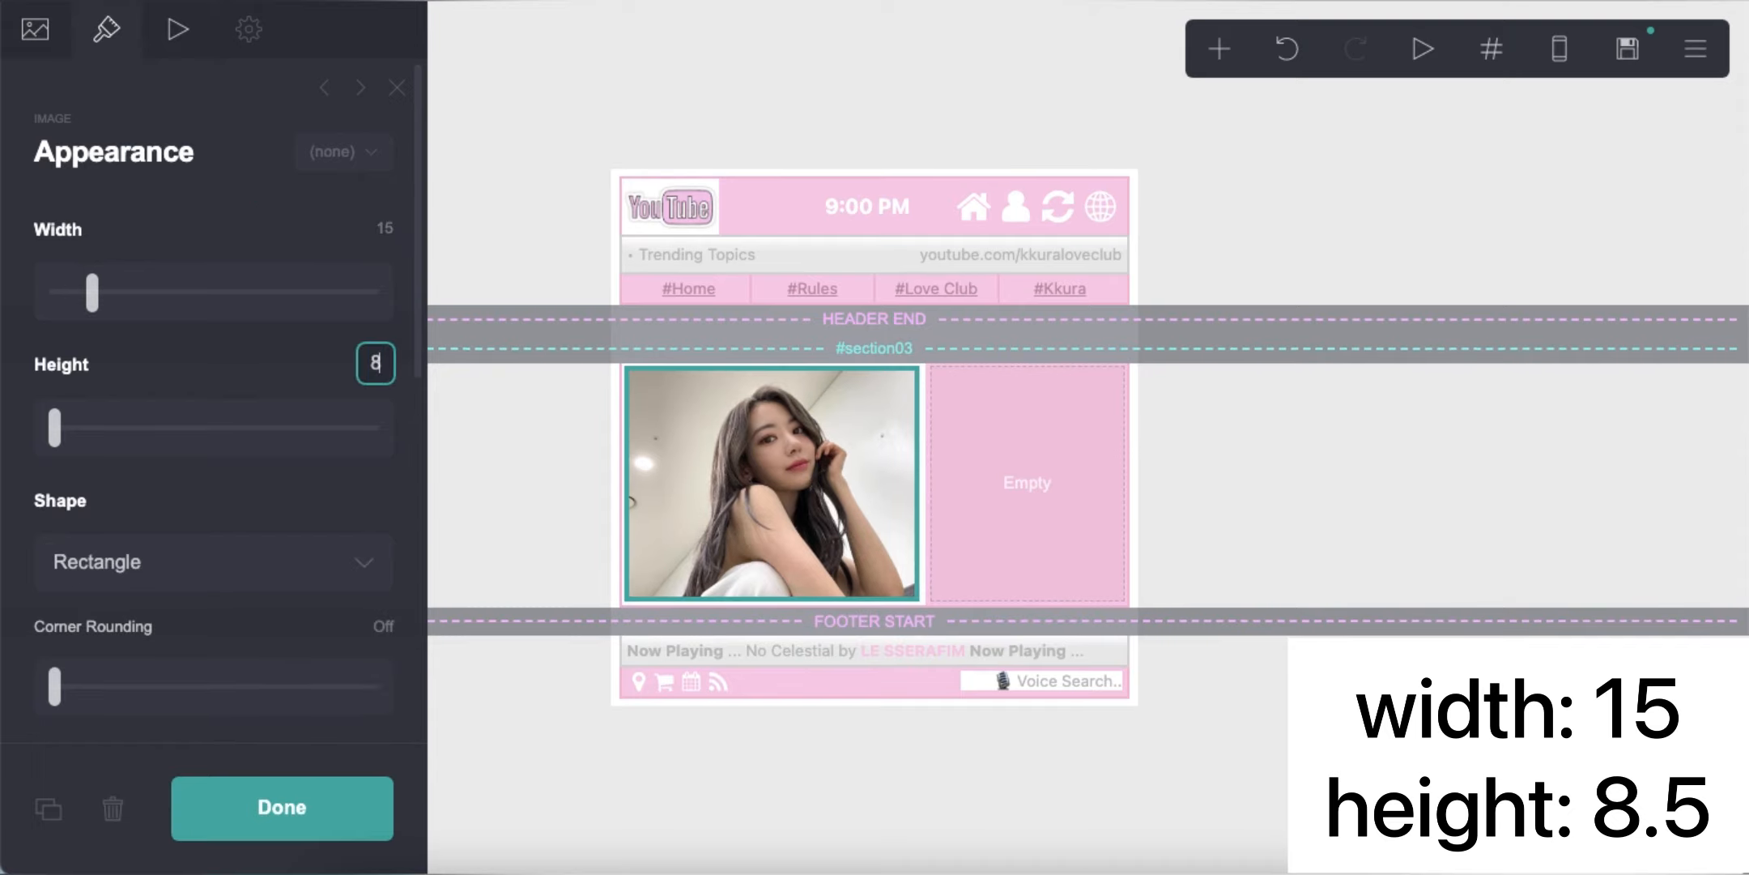
{"action": "type", "text": ".5"}
{"action": "key", "text": "Return"}
{"action": "scroll", "coordinate": [343, 461], "scroll_direction": "down", "scroll_amount": 1}
{"action": "left_click", "coordinate": [1194, 148]}
Add a two-line text below the photo: "==It's Kkura Time!== • 3M Views" and "==Miyawaki Sakura== • 22 Oct • ==#5 Trending==".
{"action": "left_click", "coordinate": [1219, 48]}
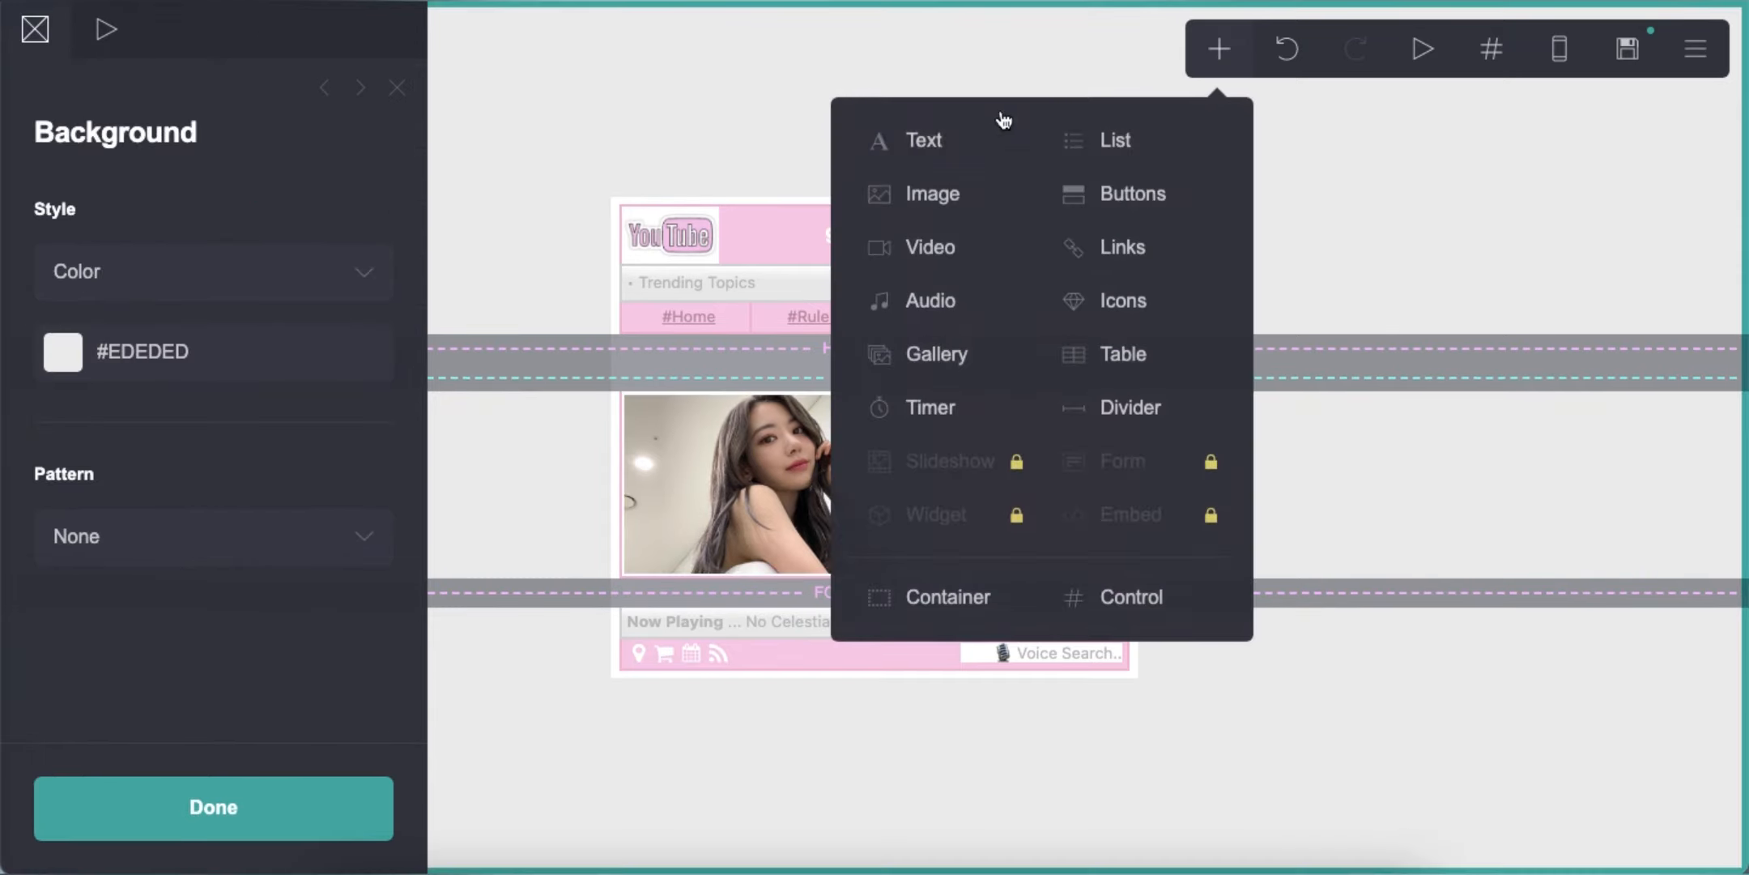
{"action": "left_click", "coordinate": [931, 140]}
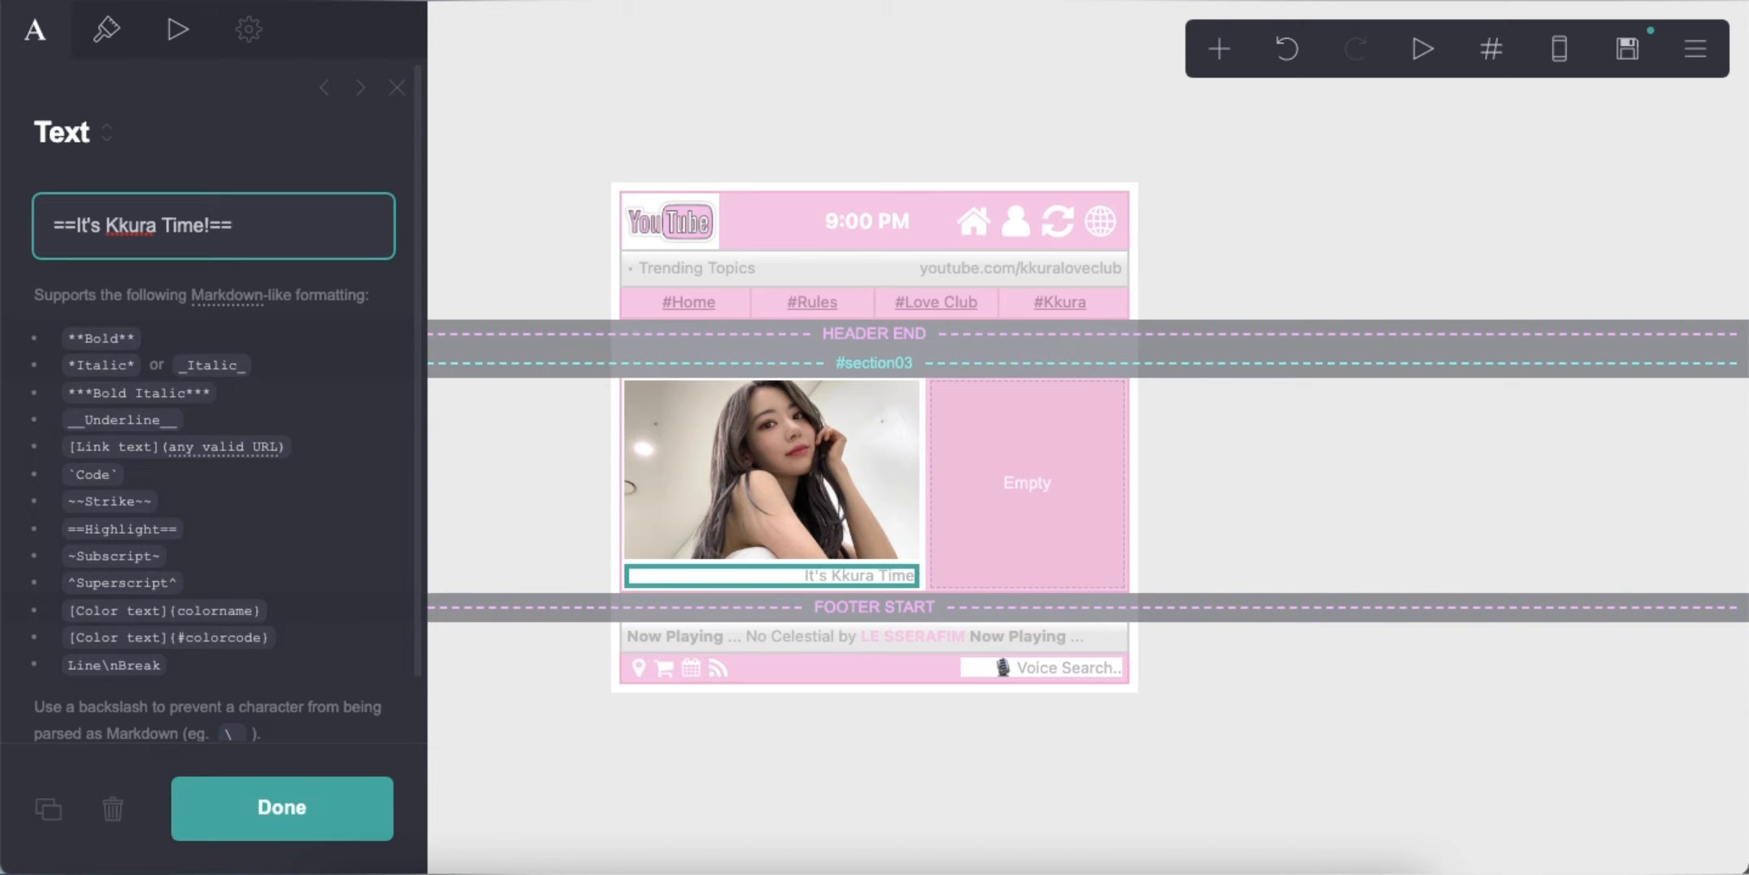
{"action": "type", "text": "==It's Kkura Time!== • 3M Views"}
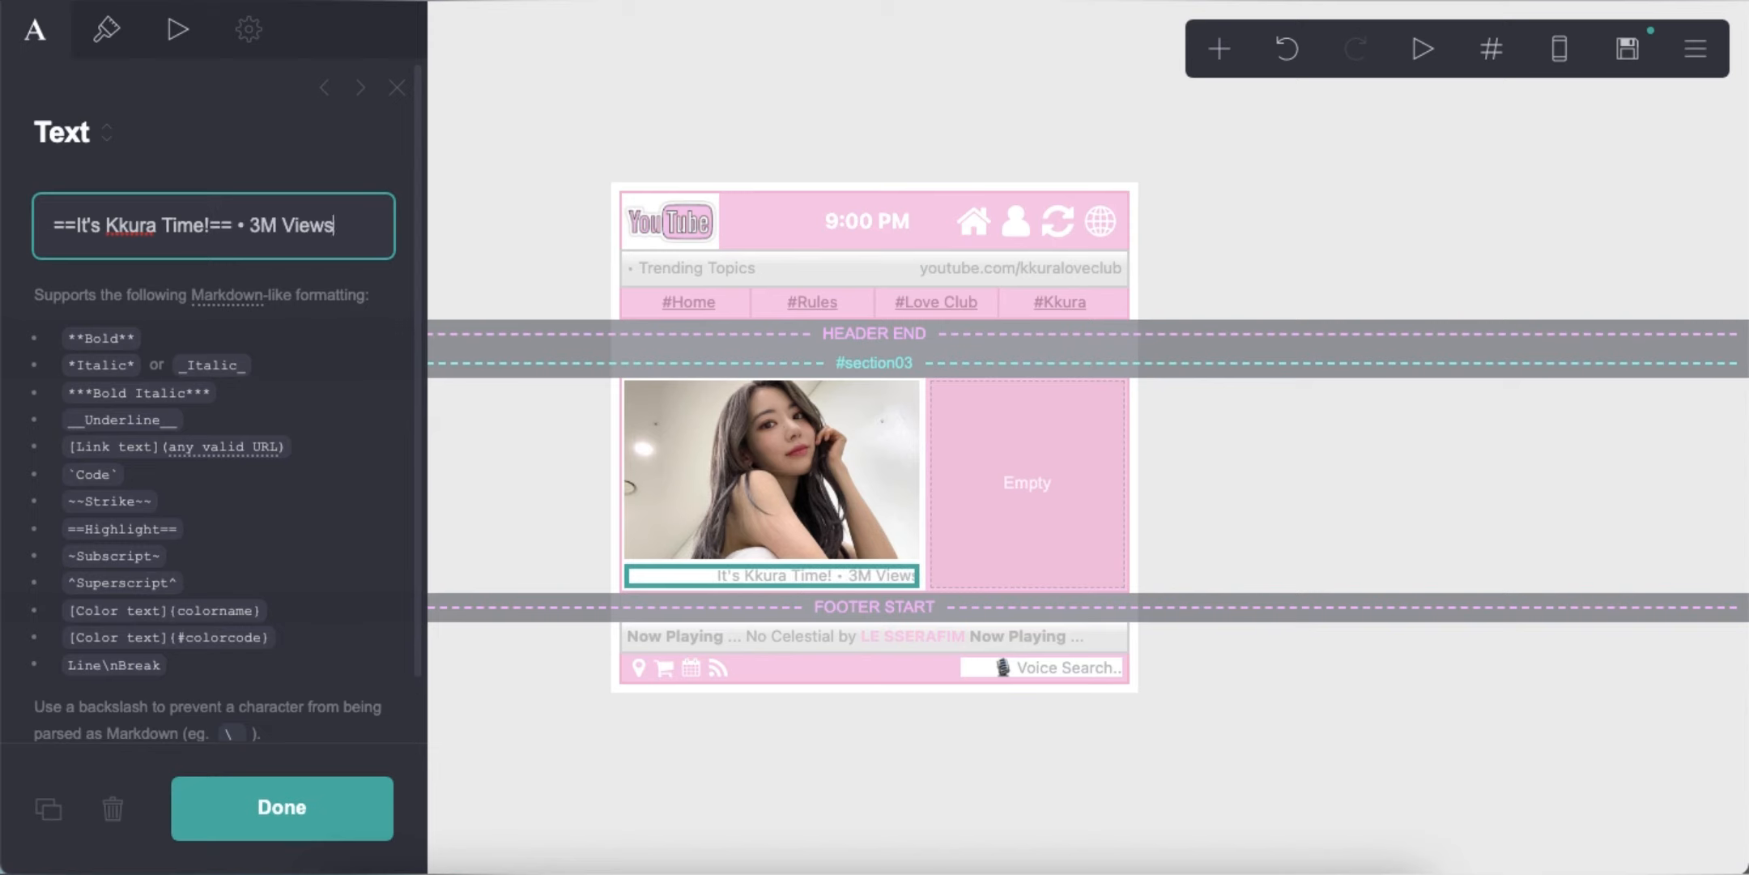
{"action": "key", "text": "Return"}
{"action": "type", "text": "==Miyawaki Sakura== • 22 Oct •"}
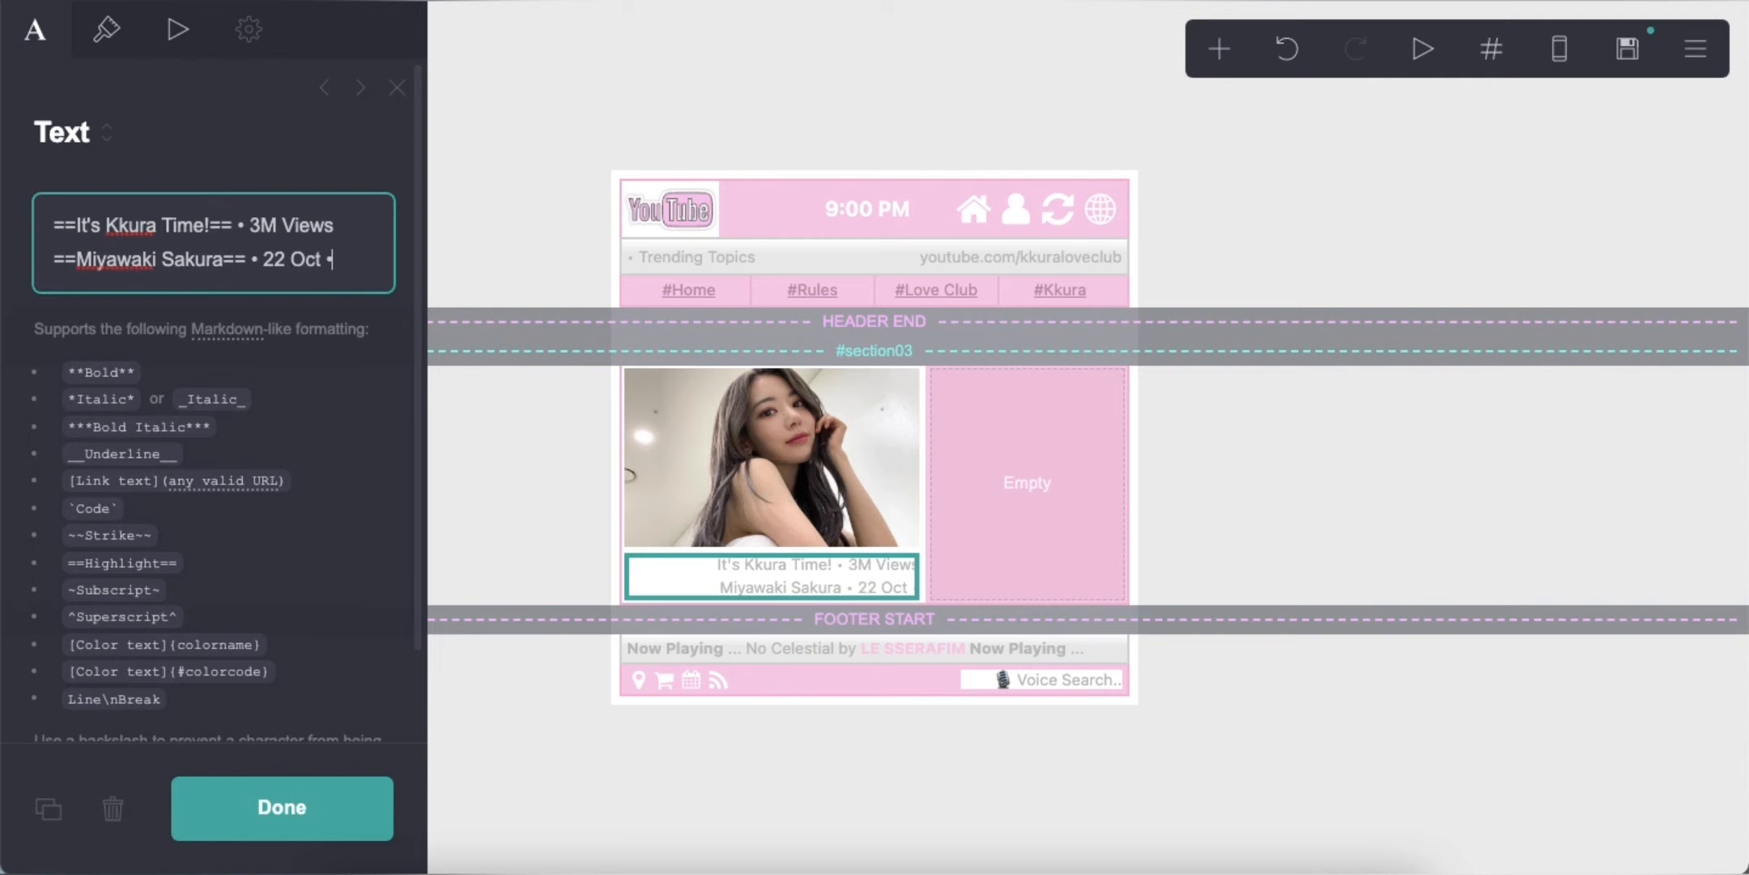
{"action": "type", "text": "#5"}
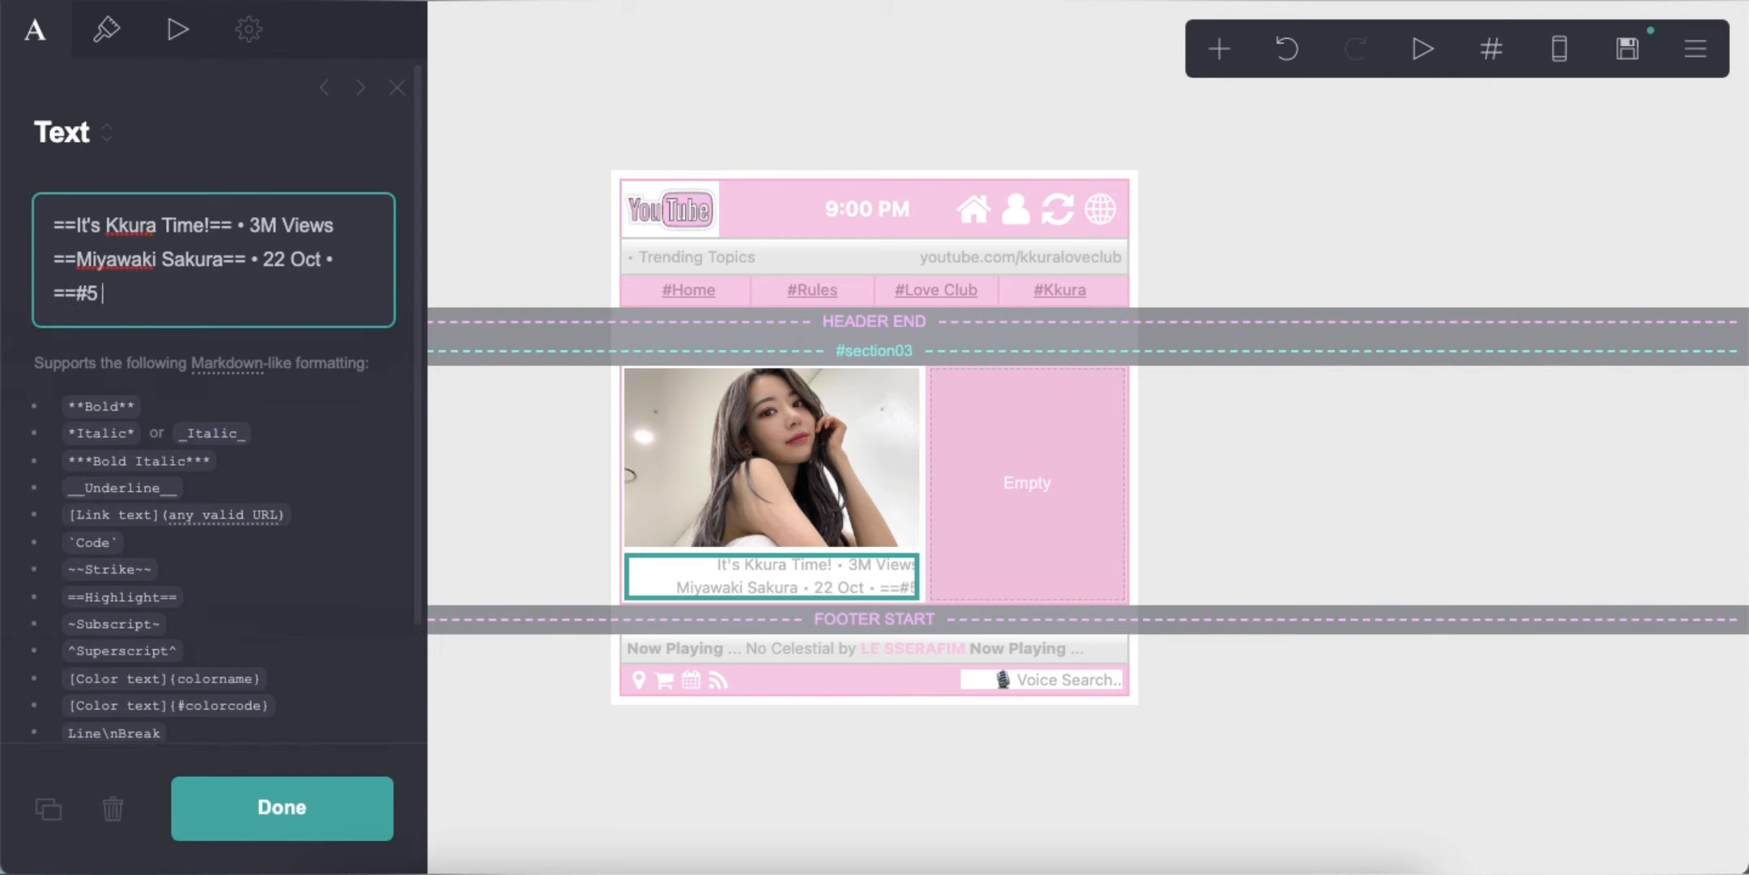
{"action": "type", "text": " Trending=="}
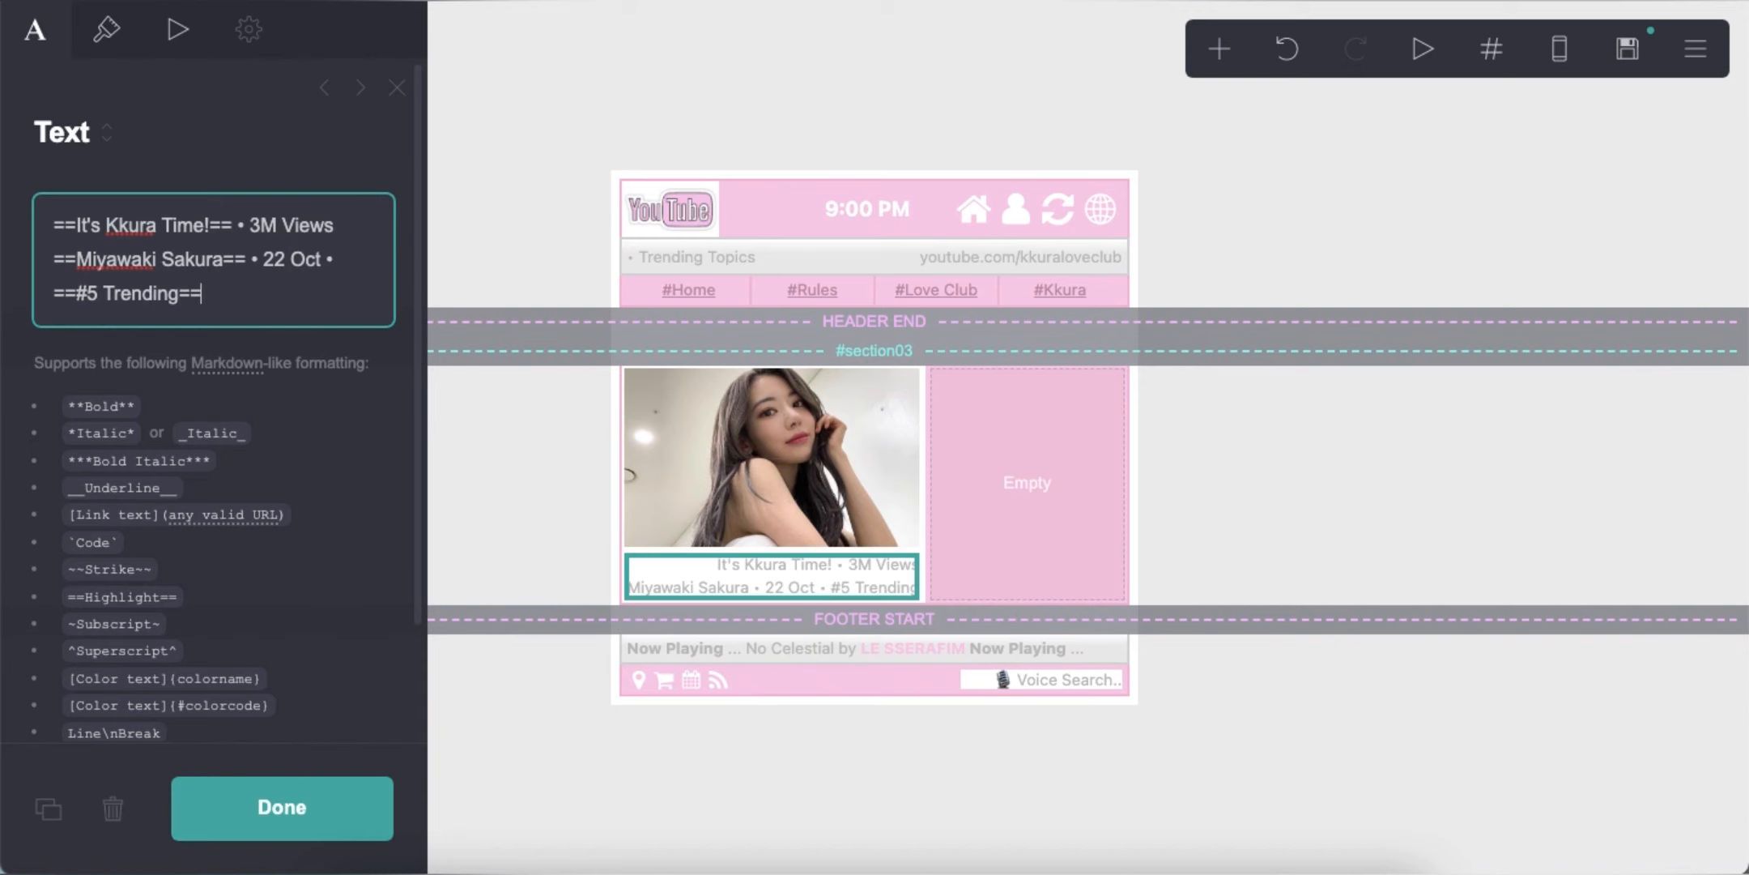
Set the caption's text color to #AAAAAA and its highlight text color to #F6D0E1.
{"action": "left_click", "coordinate": [106, 32]}
{"action": "left_click", "coordinate": [243, 292]}
{"action": "type", "text": "#AAAAAA"}
{"action": "key", "text": "Return"}
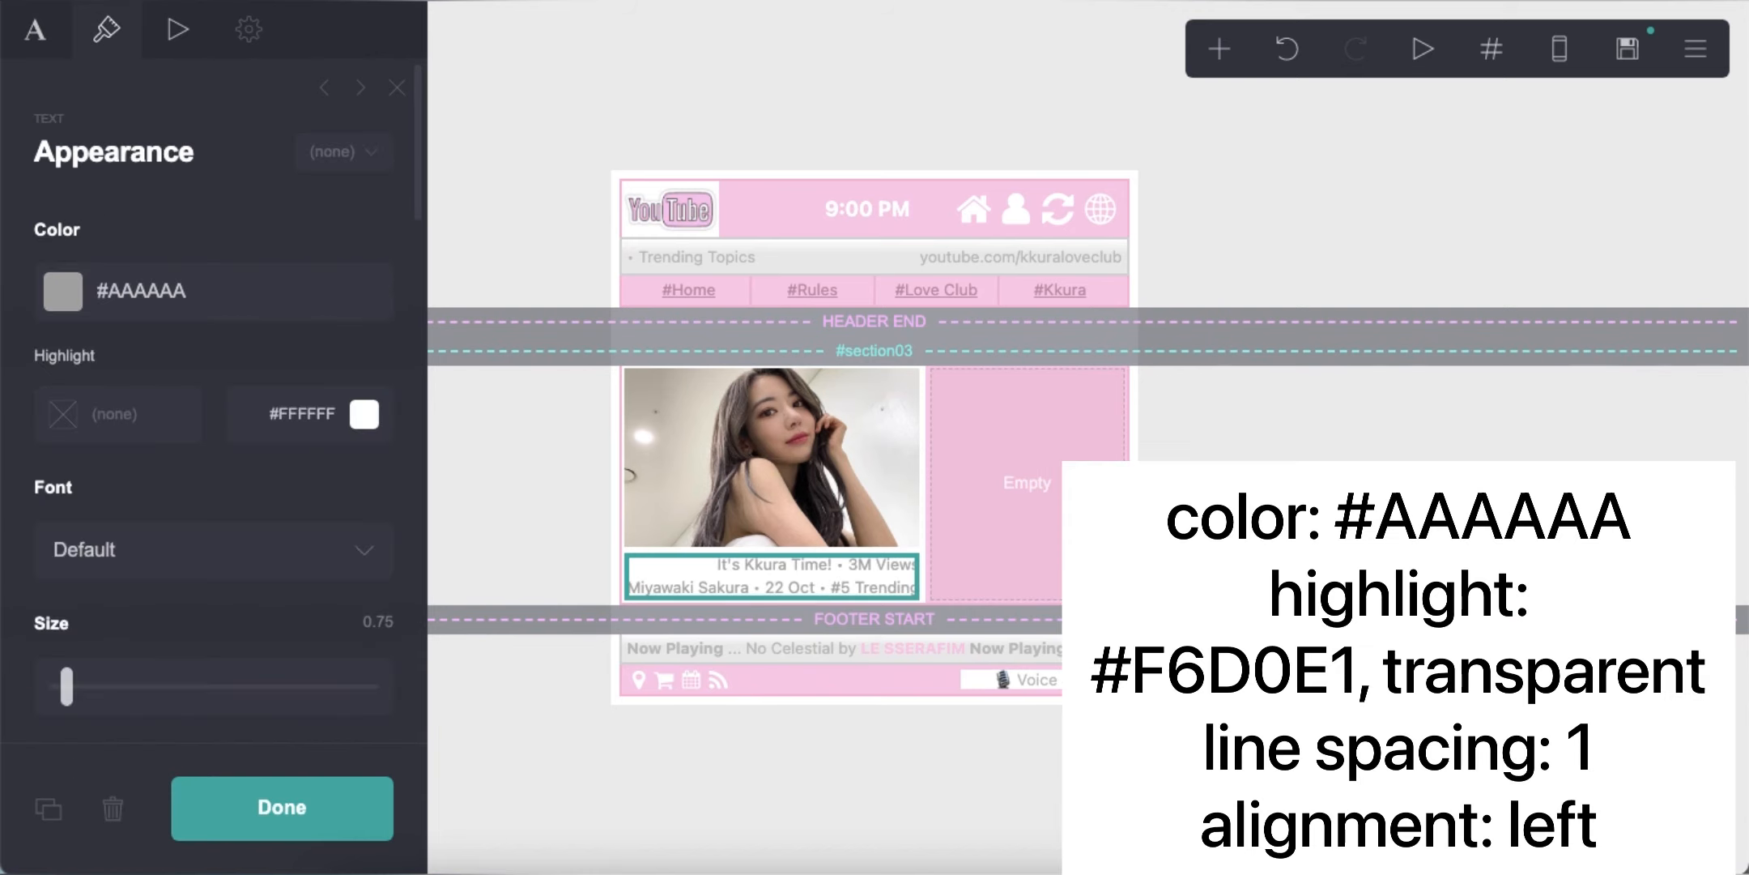
{"action": "scroll", "coordinate": [208, 422], "scroll_direction": "down", "scroll_amount": 1}
{"action": "left_click", "coordinate": [167, 369]}
{"action": "type", "text": "#F6D0"}
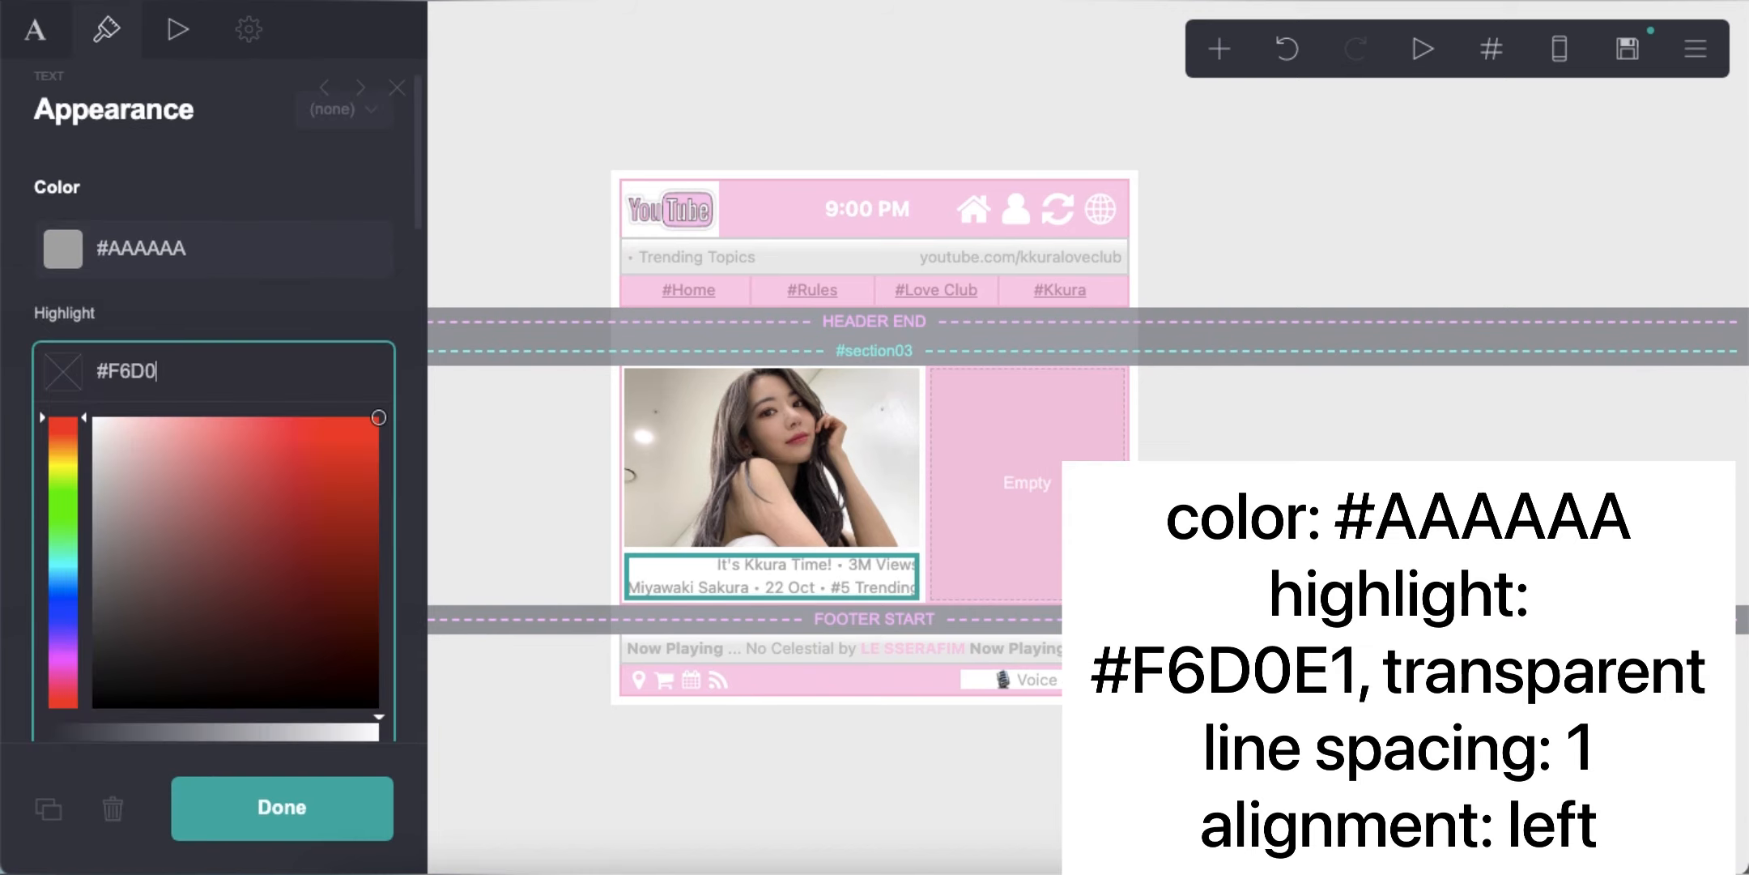
{"action": "type", "text": "E1"}
{"action": "key", "text": "Return"}
Make the caption's highlight background fully transparent with #FFFFFF00.
{"action": "left_click", "coordinate": [310, 369]}
{"action": "scroll", "coordinate": [310, 370], "scroll_direction": "down", "scroll_amount": 5}
{"action": "left_click_drag", "start_coordinate": [356, 326], "coordinate": [5, 302]}
{"action": "scroll", "coordinate": [233, 363], "scroll_direction": "up", "scroll_amount": 5}
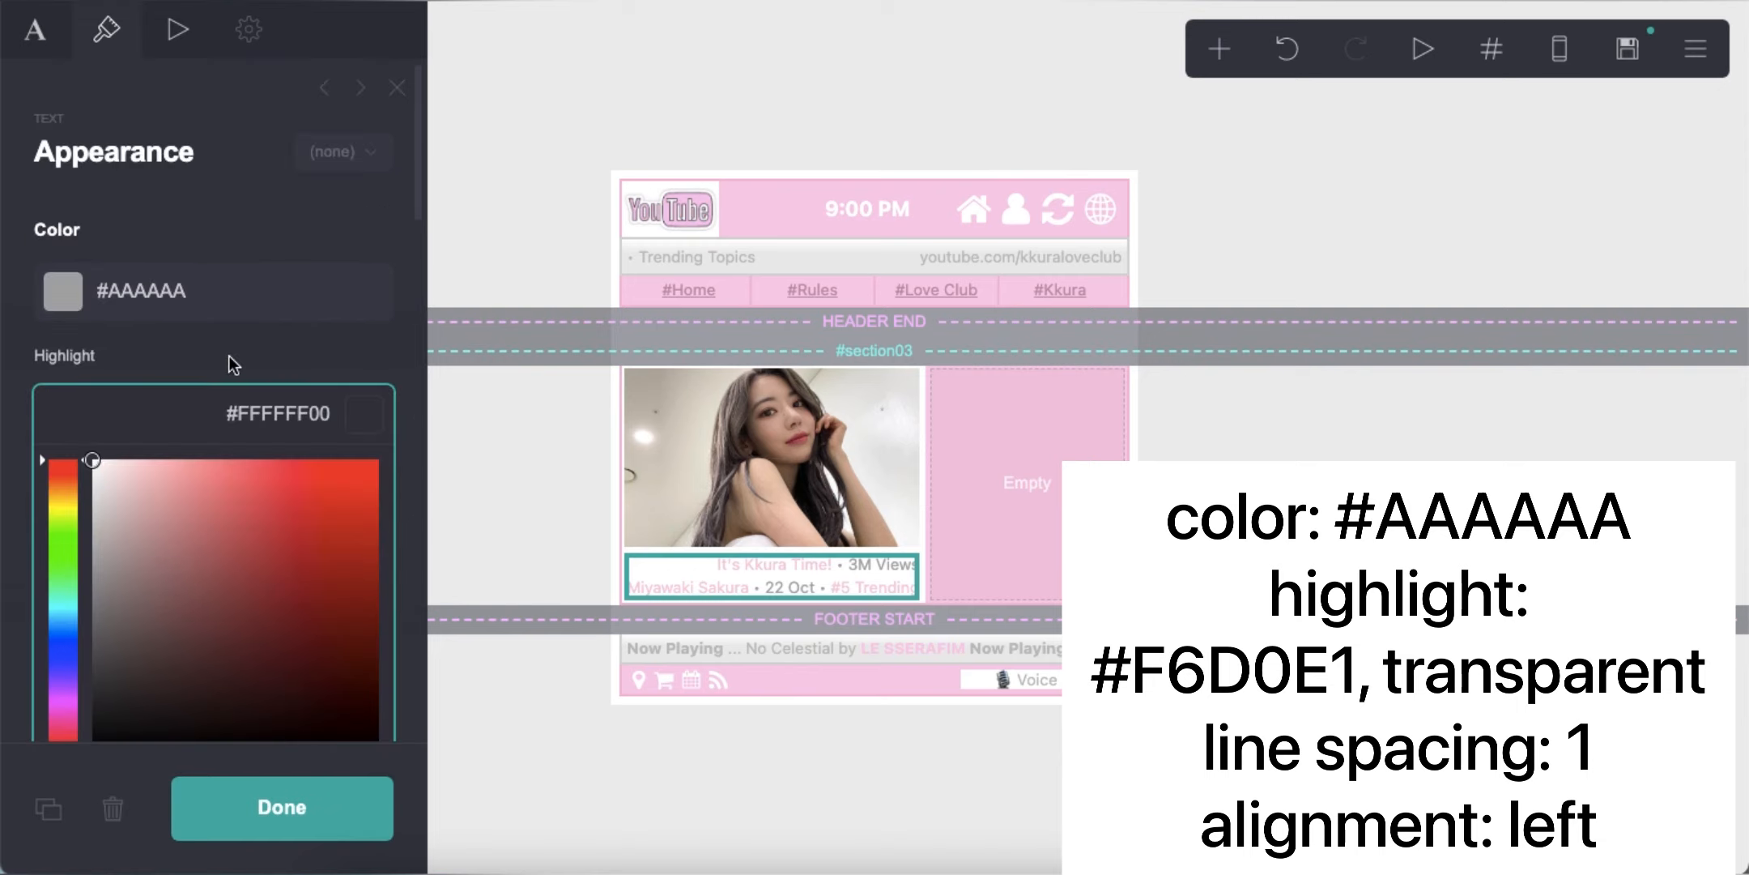
Set the photo caption's line spacing to 1 and its alignment to Left.
{"action": "left_click", "coordinate": [230, 356]}
{"action": "scroll", "coordinate": [225, 489], "scroll_direction": "down", "scroll_amount": 5}
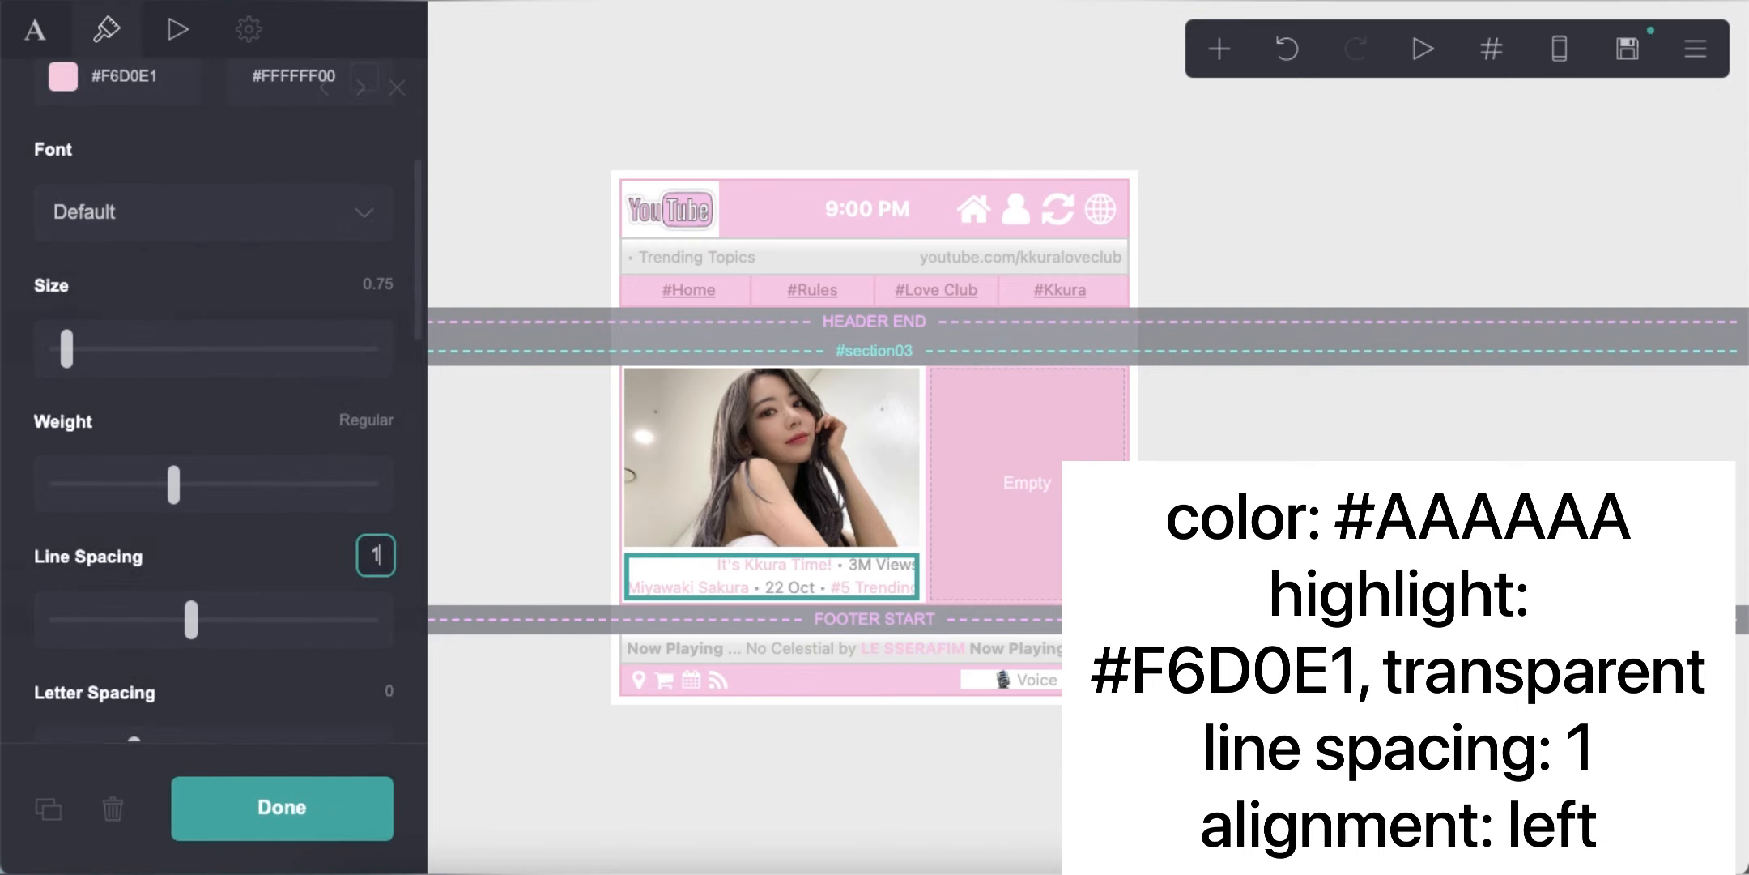
{"action": "scroll", "coordinate": [264, 569], "scroll_direction": "down", "scroll_amount": 6}
{"action": "left_click", "coordinate": [219, 544]}
{"action": "left_click", "coordinate": [268, 478]}
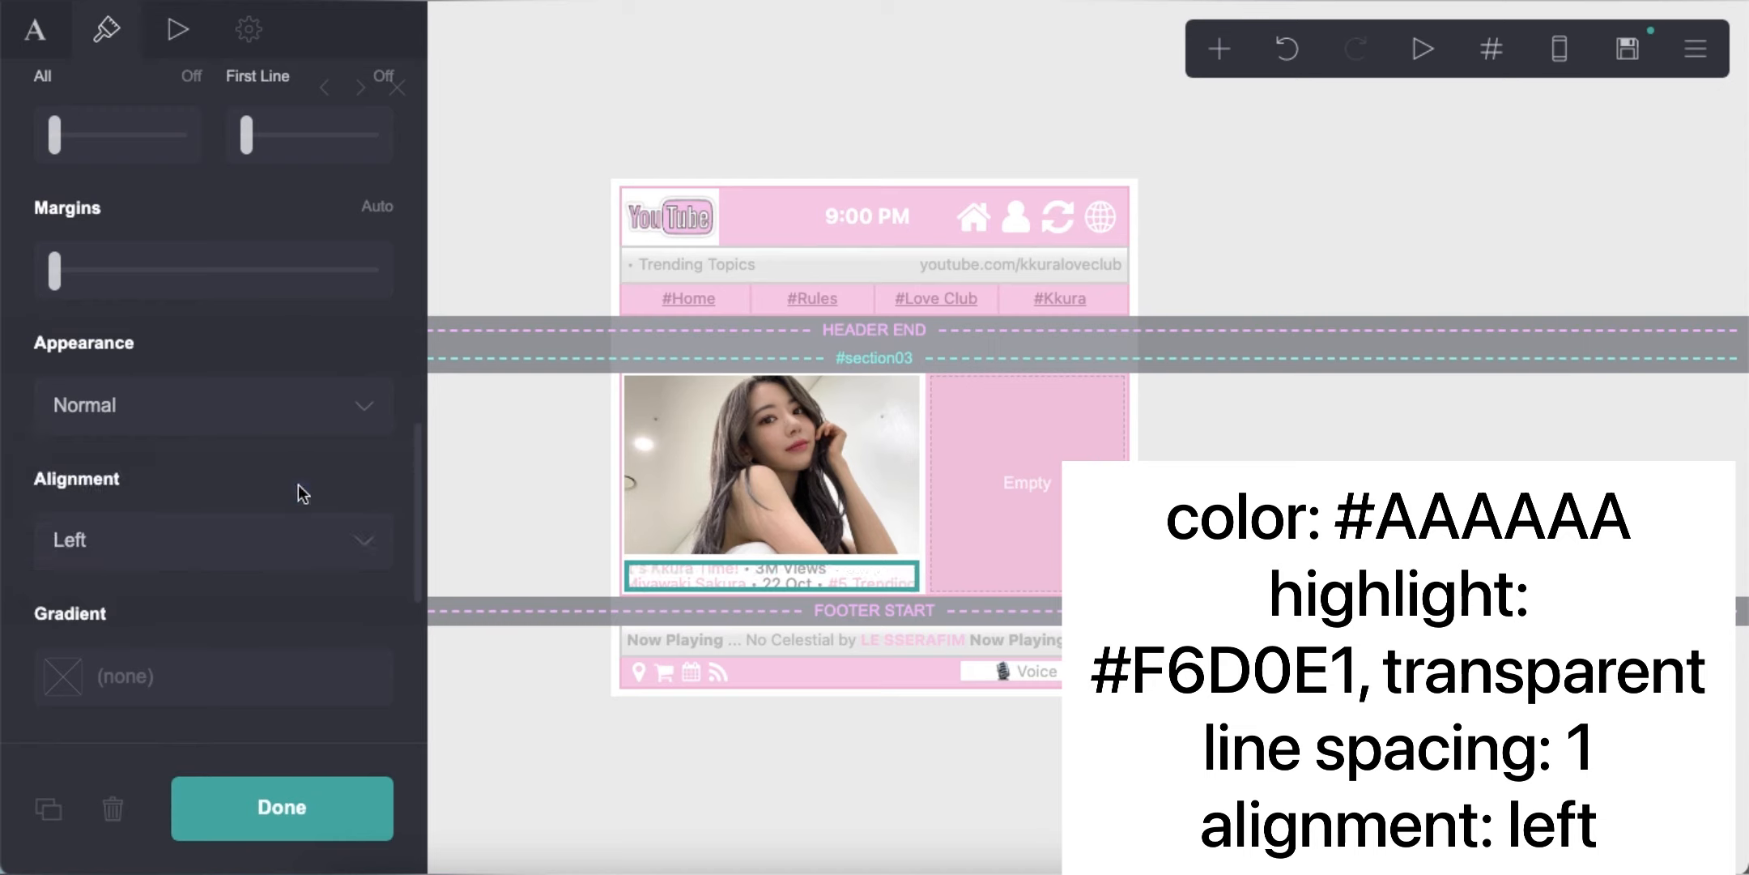
{"action": "left_click", "coordinate": [1362, 289]}
Switch the photo caption to manual mobile settings with a mobile text size of 0.625.
{"action": "left_click", "coordinate": [1557, 50]}
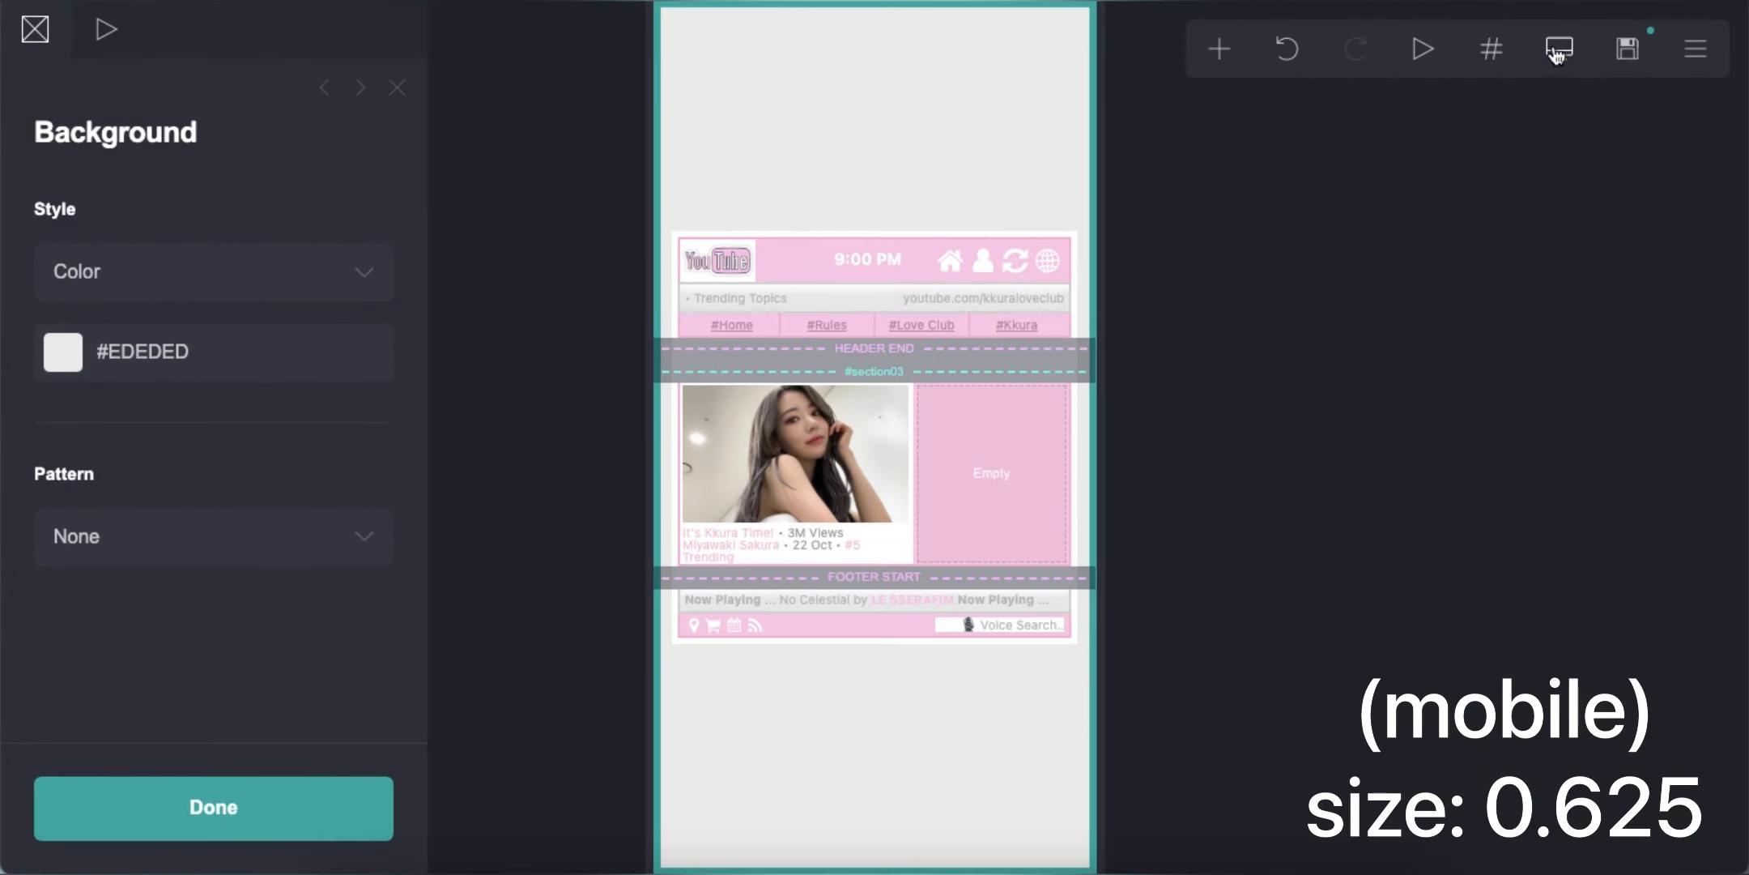
{"action": "left_click", "coordinate": [713, 541]}
{"action": "scroll", "coordinate": [233, 546], "scroll_direction": "down", "scroll_amount": 14}
{"action": "left_click", "coordinate": [342, 607]}
{"action": "scroll", "coordinate": [350, 502], "scroll_direction": "down", "scroll_amount": 5}
{"action": "left_click", "coordinate": [375, 358]}
{"action": "type", "text": "0.625"}
{"action": "key", "text": "Return"}
{"action": "left_click", "coordinate": [1559, 49]}
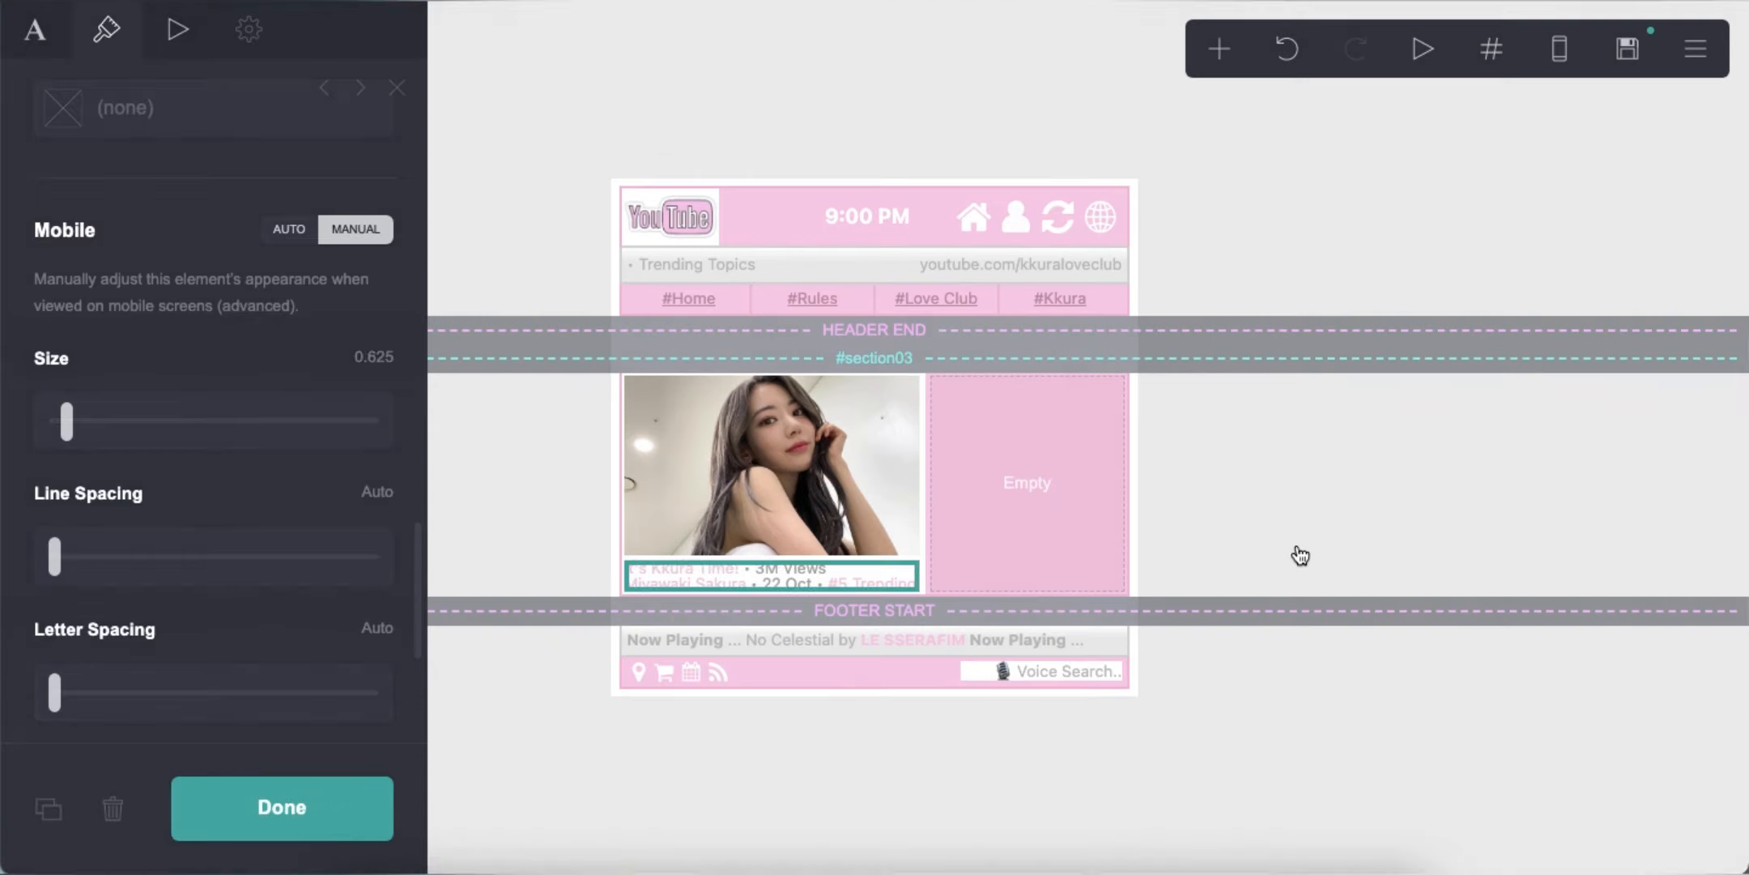
{"action": "left_click", "coordinate": [1300, 556]}
Add an image below the photo caption and upload the picture with the reaction icons and Subscribe button, uncropped.
{"action": "left_click", "coordinate": [1219, 48]}
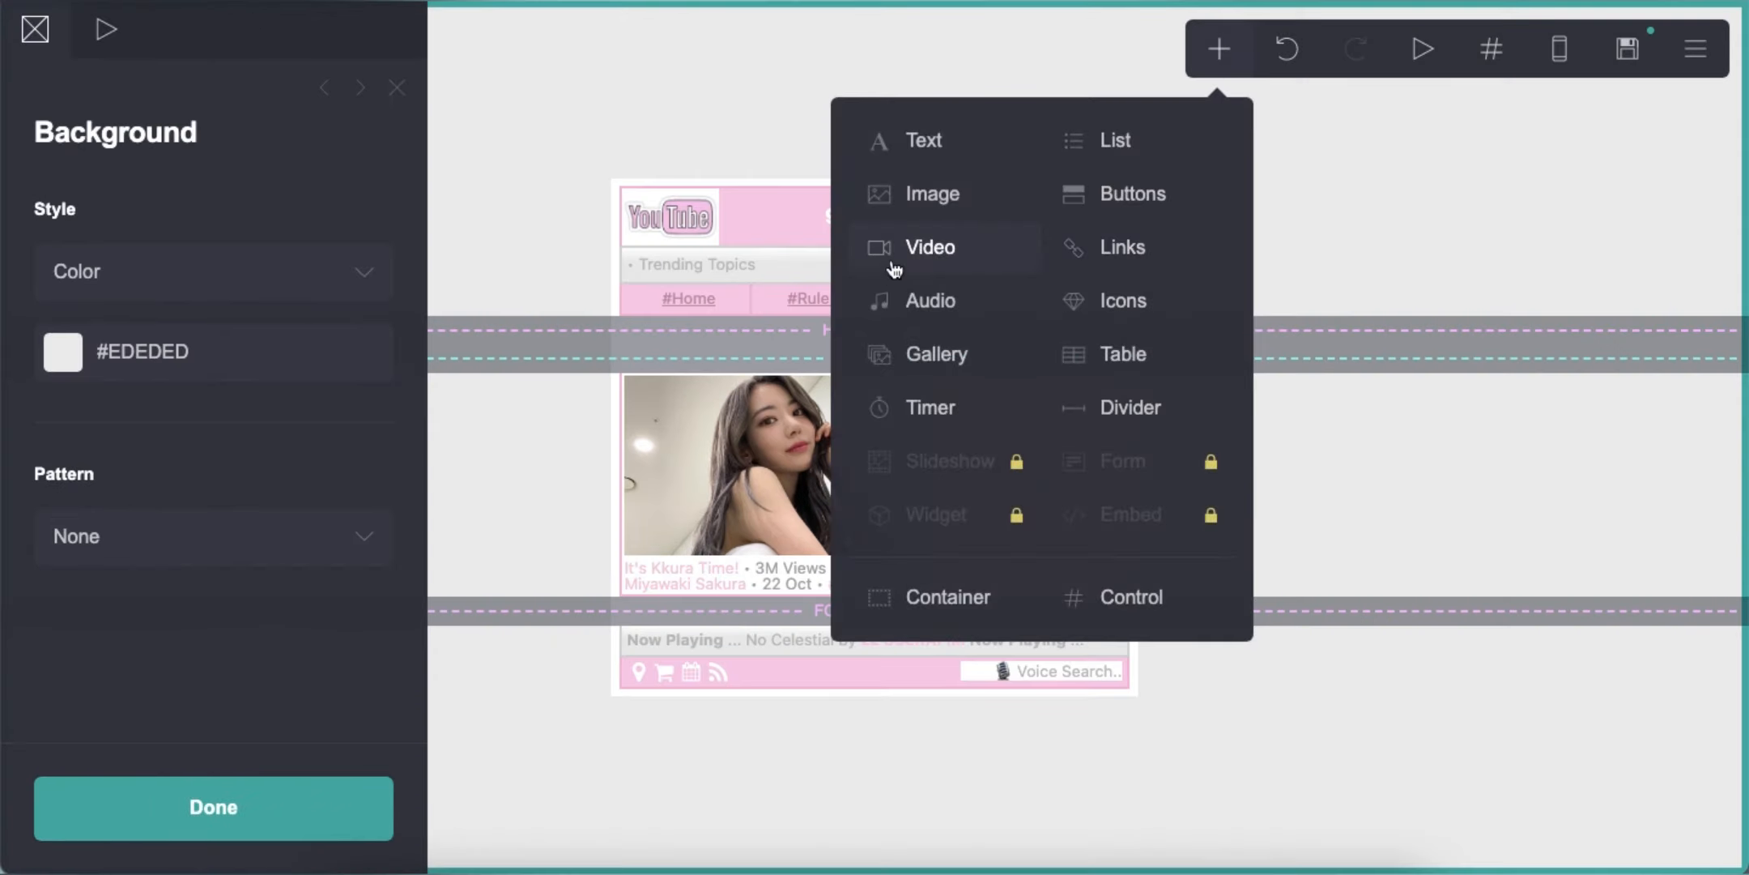
{"action": "left_click", "coordinate": [915, 192]}
{"action": "left_click_drag", "start_coordinate": [728, 496], "coordinate": [749, 672]}
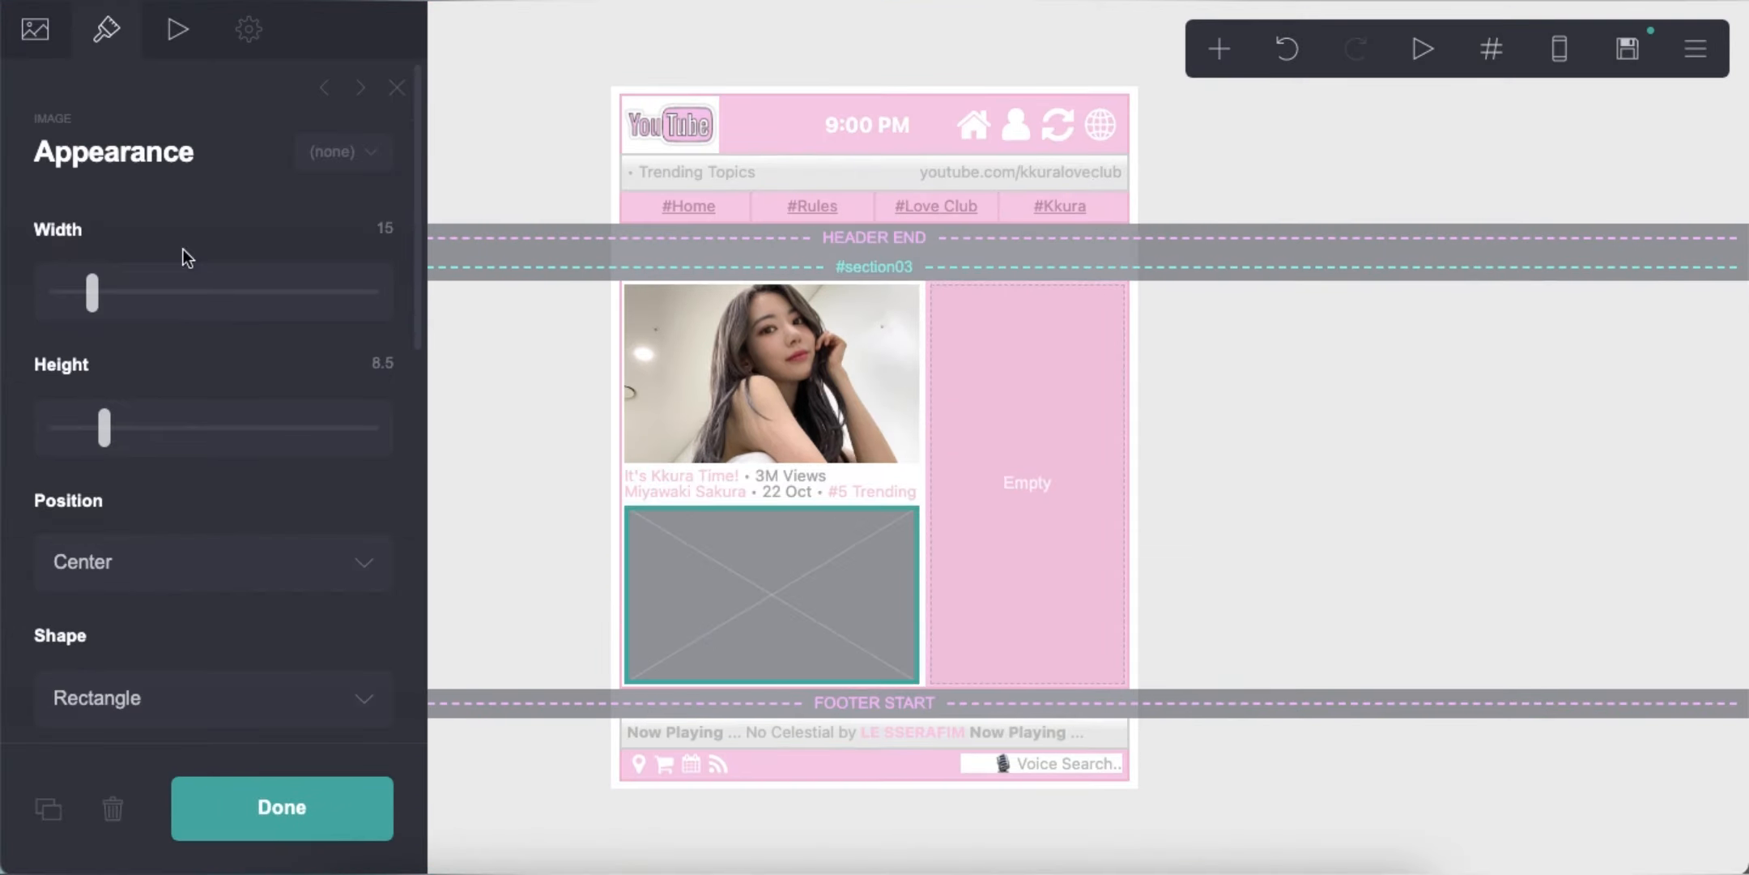
{"action": "left_click", "coordinate": [35, 29]}
{"action": "left_click", "coordinate": [186, 328]}
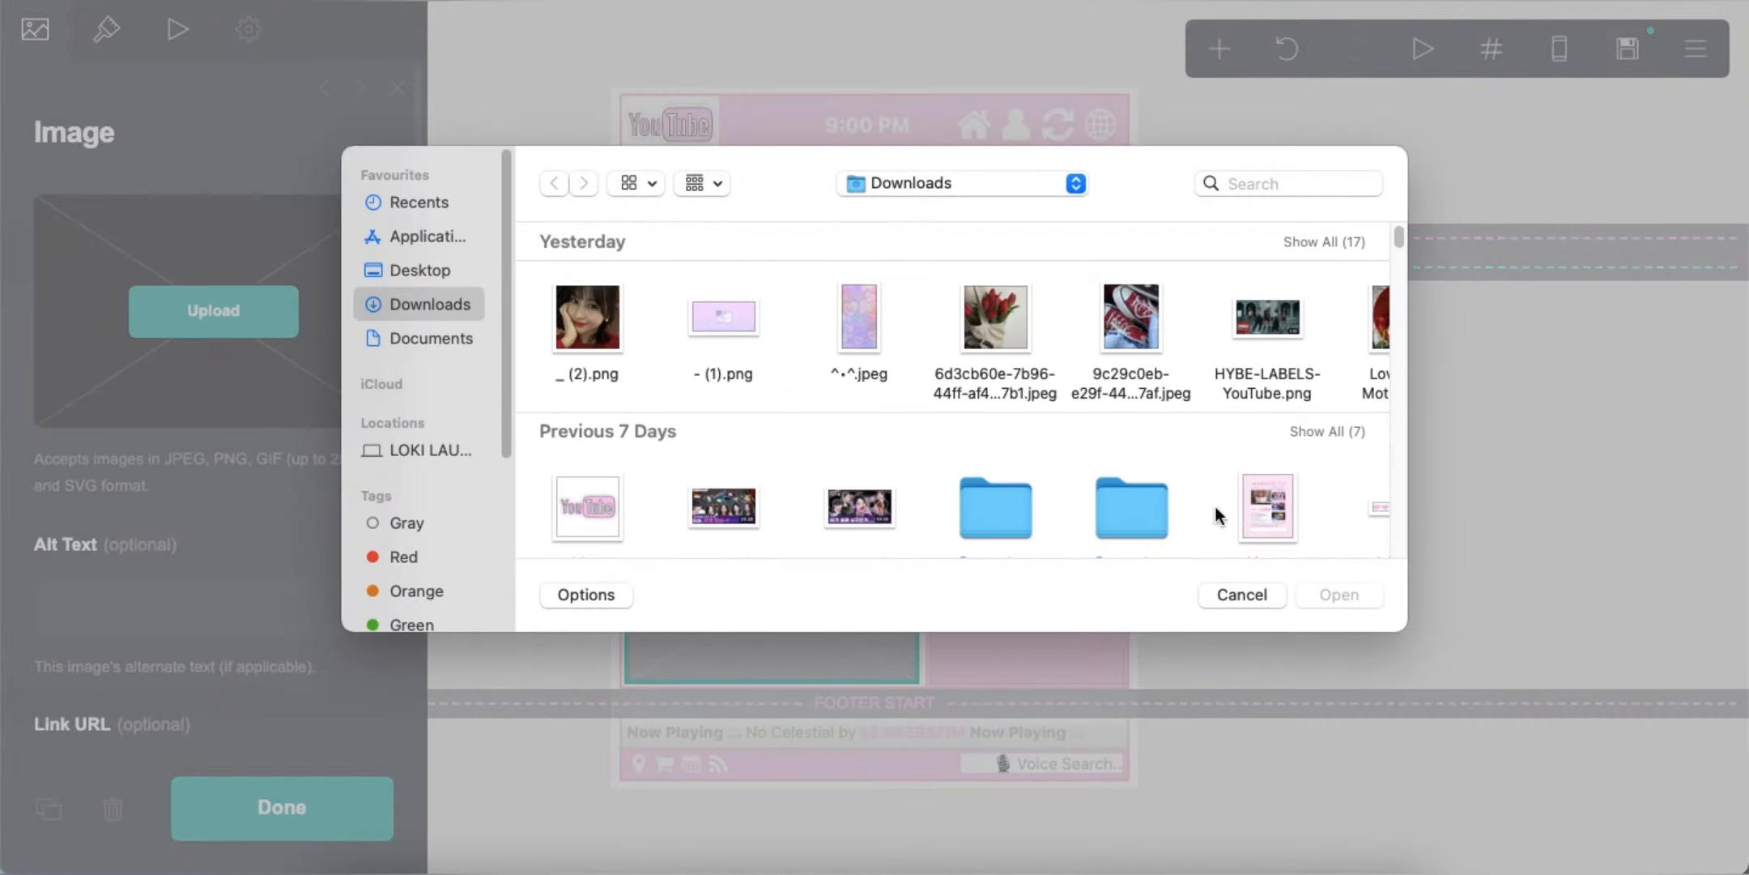
{"action": "scroll", "coordinate": [1377, 504], "scroll_direction": "down", "scroll_amount": 1}
{"action": "double_click", "coordinate": [1313, 457]}
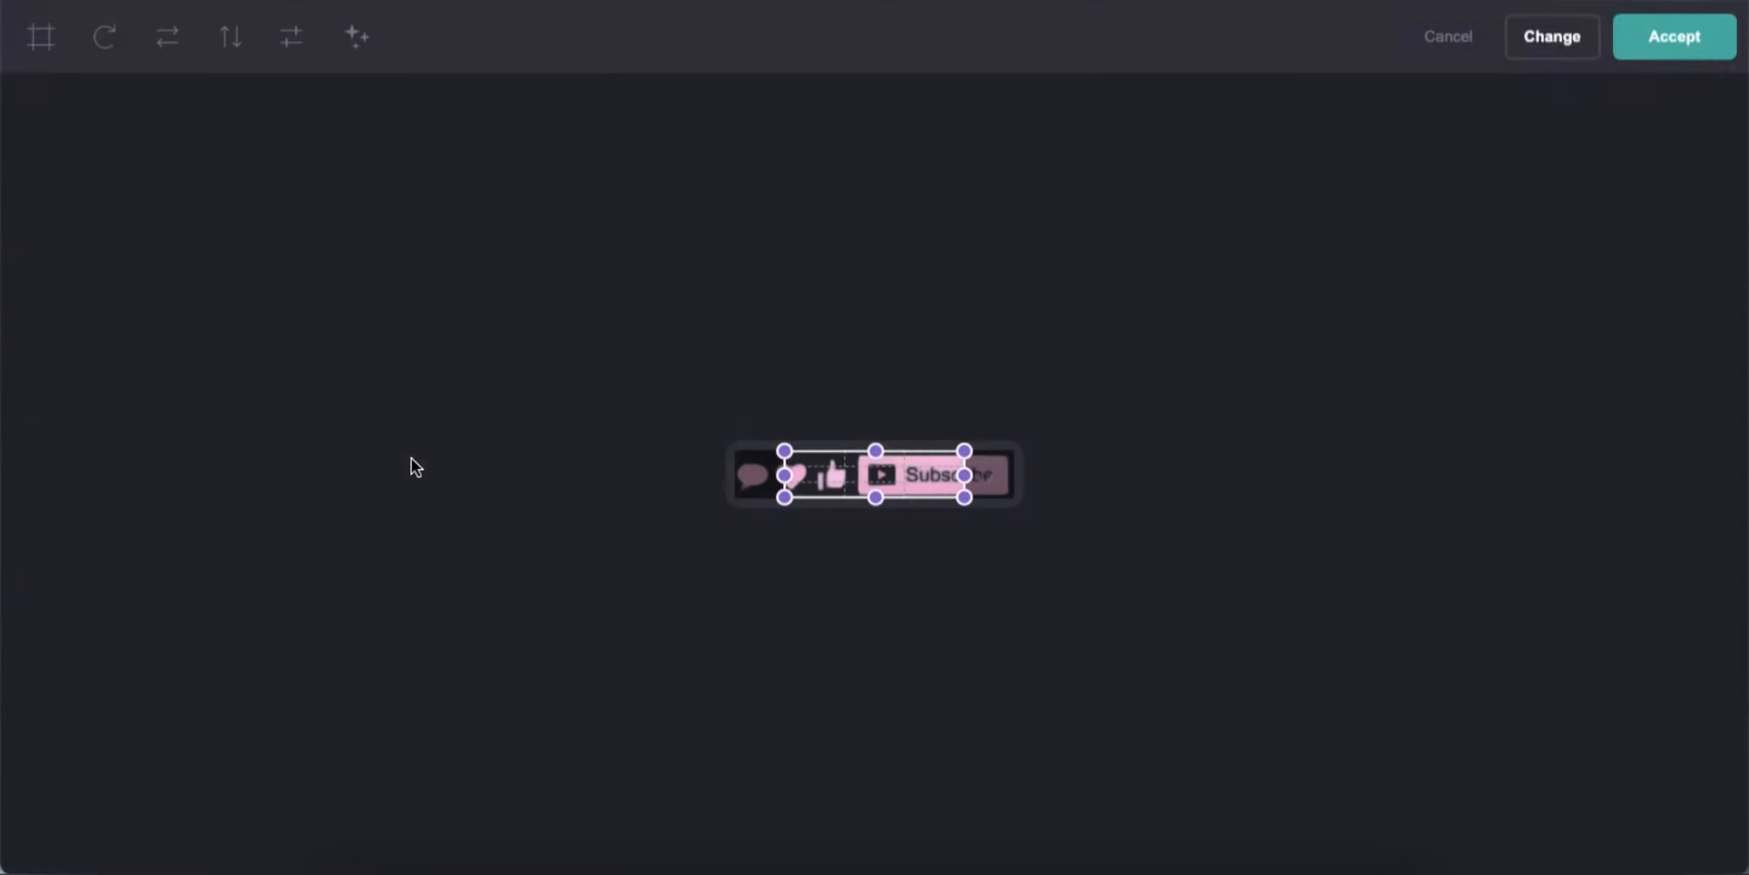
{"action": "left_click", "coordinate": [41, 49]}
{"action": "left_click", "coordinate": [1674, 36]}
Set the Subscribe picture's height to Auto.
{"action": "left_click", "coordinate": [105, 29]}
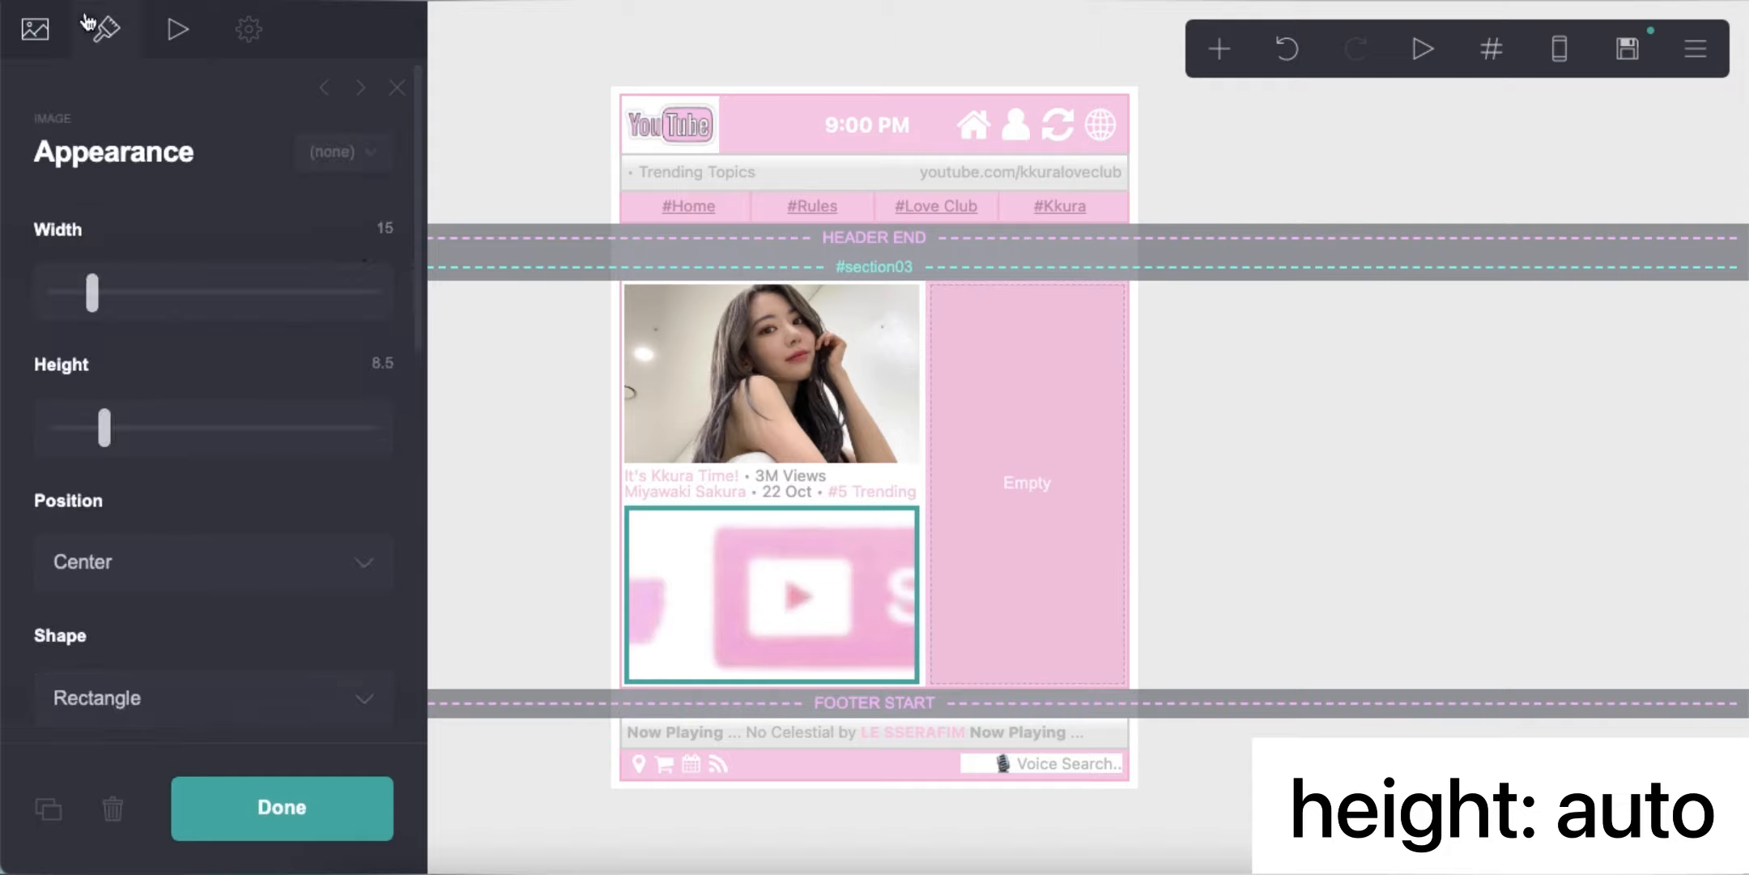
{"action": "left_click_drag", "start_coordinate": [170, 429], "coordinate": [53, 427]}
{"action": "left_click", "coordinate": [1390, 378]}
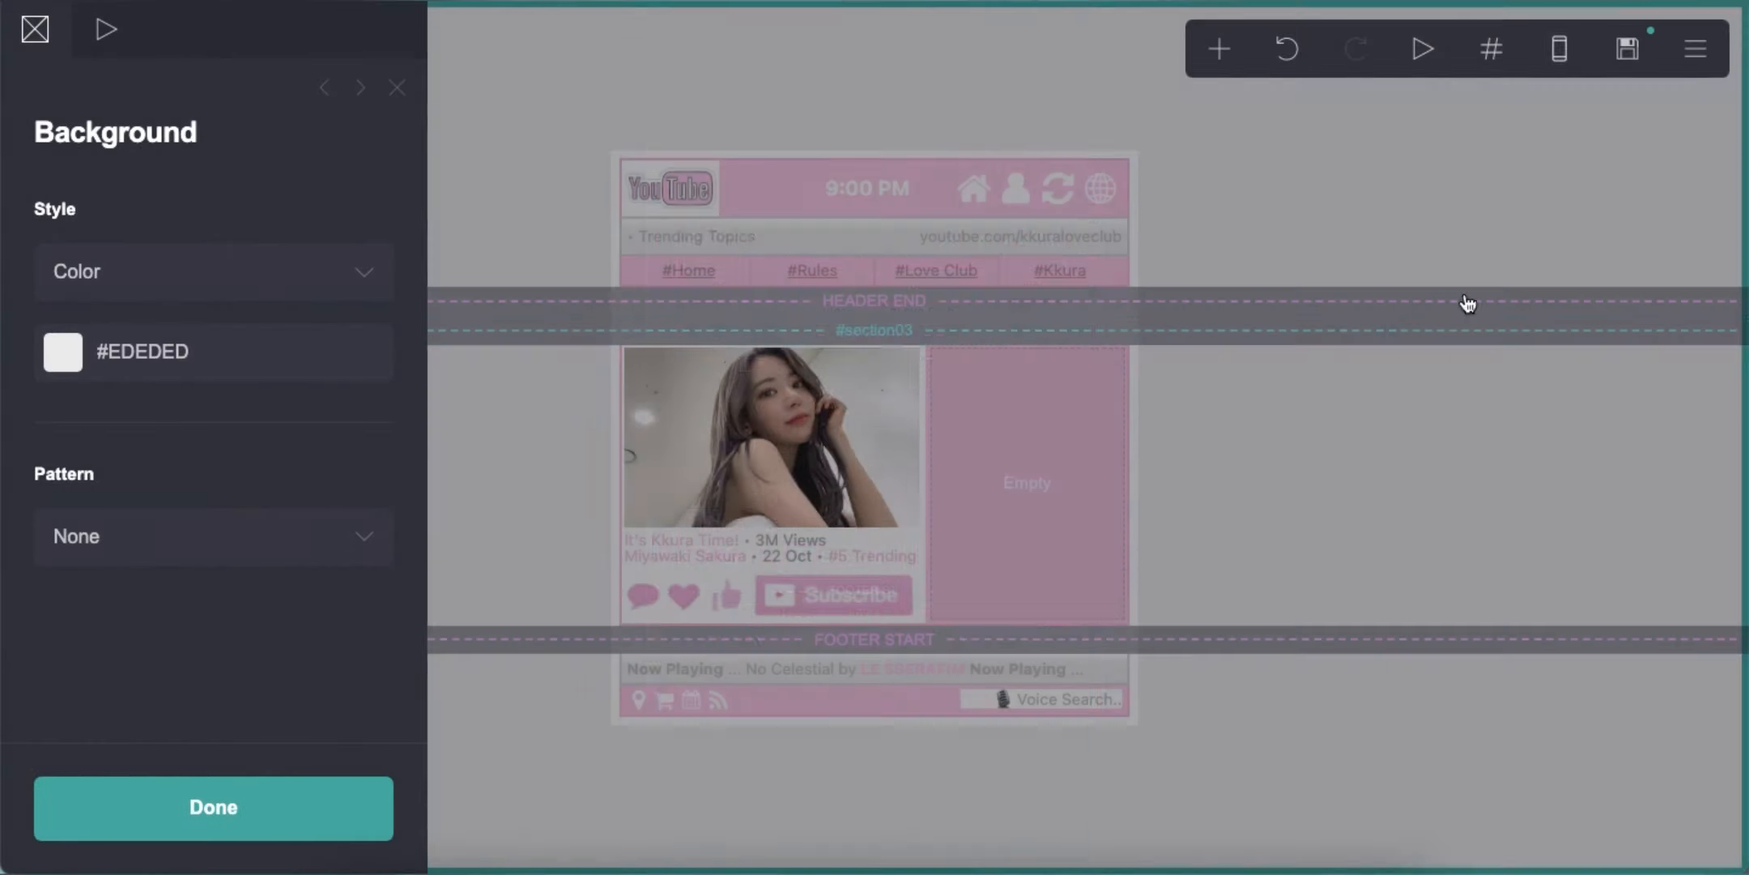
Add a text below the Subscribe picture reading "44 Recent Comments (View All)", with "View All" underlined.
{"action": "left_click", "coordinate": [1219, 53]}
{"action": "left_click", "coordinate": [924, 140]}
{"action": "left_click_drag", "start_coordinate": [818, 717], "coordinate": [803, 609]}
{"action": "left_click", "coordinate": [35, 31]}
{"action": "left_click_drag", "start_coordinate": [122, 224], "coordinate": [7, 229]}
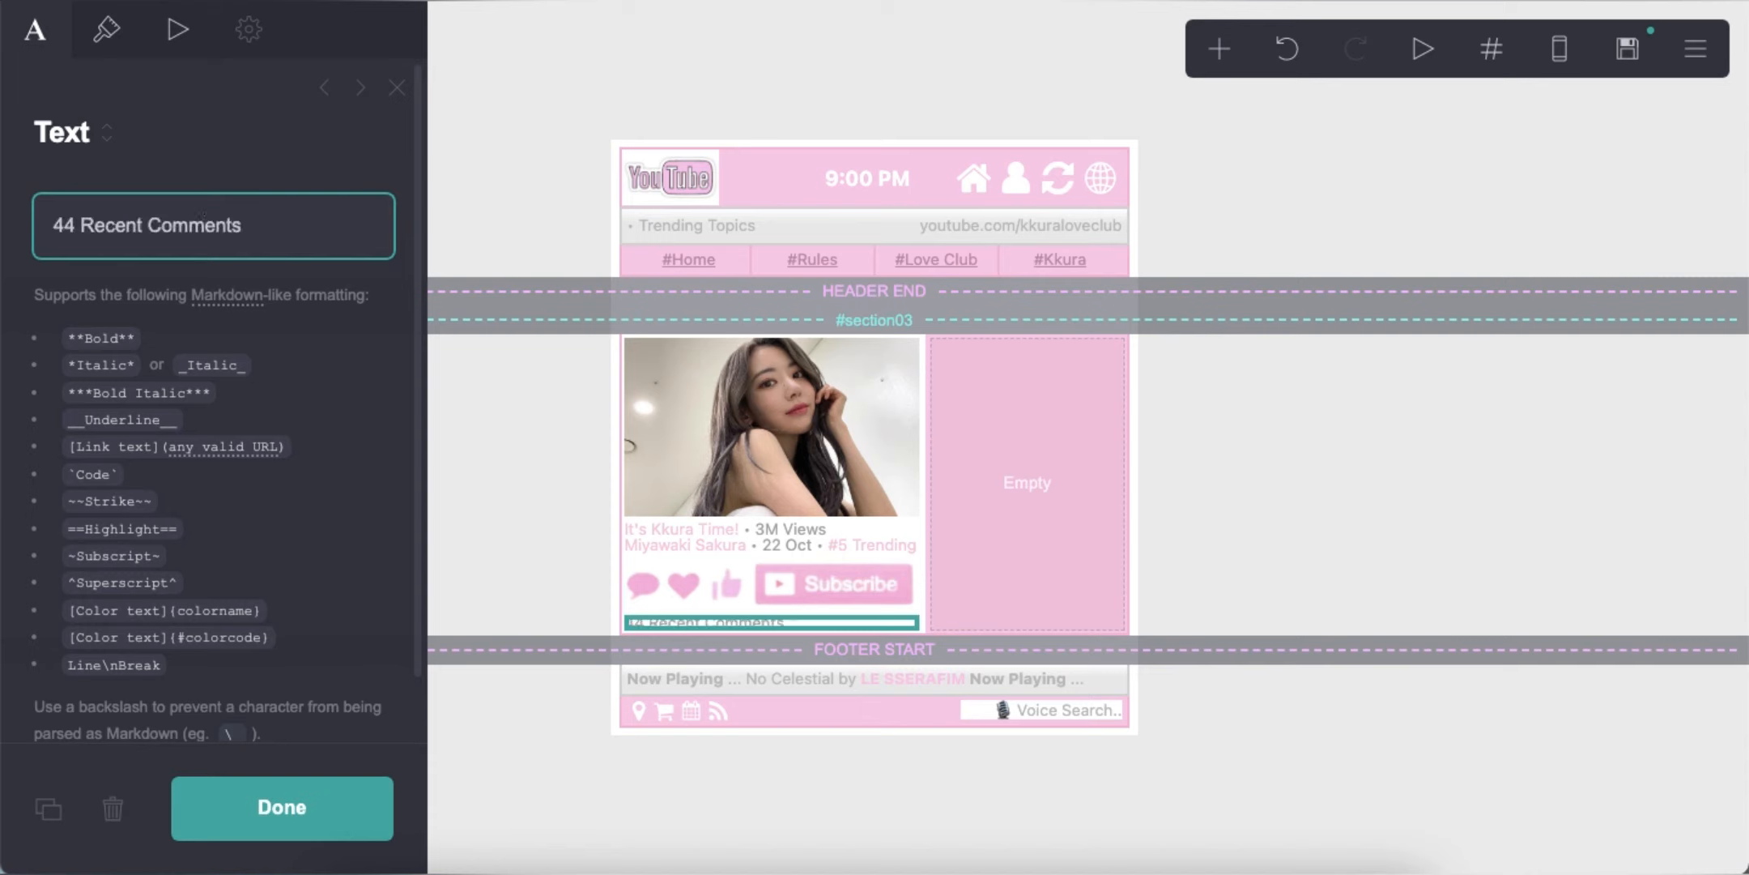
{"action": "type", "text": "_"}
Set the line spacing of the "44 Recent Comments" text to 1.25.
{"action": "left_click", "coordinate": [106, 30]}
{"action": "scroll", "coordinate": [243, 405], "scroll_direction": "down", "scroll_amount": 5}
{"action": "type", "text": "1.25"}
{"action": "left_click", "coordinate": [1265, 538]}
{"action": "left_click", "coordinate": [1219, 48]}
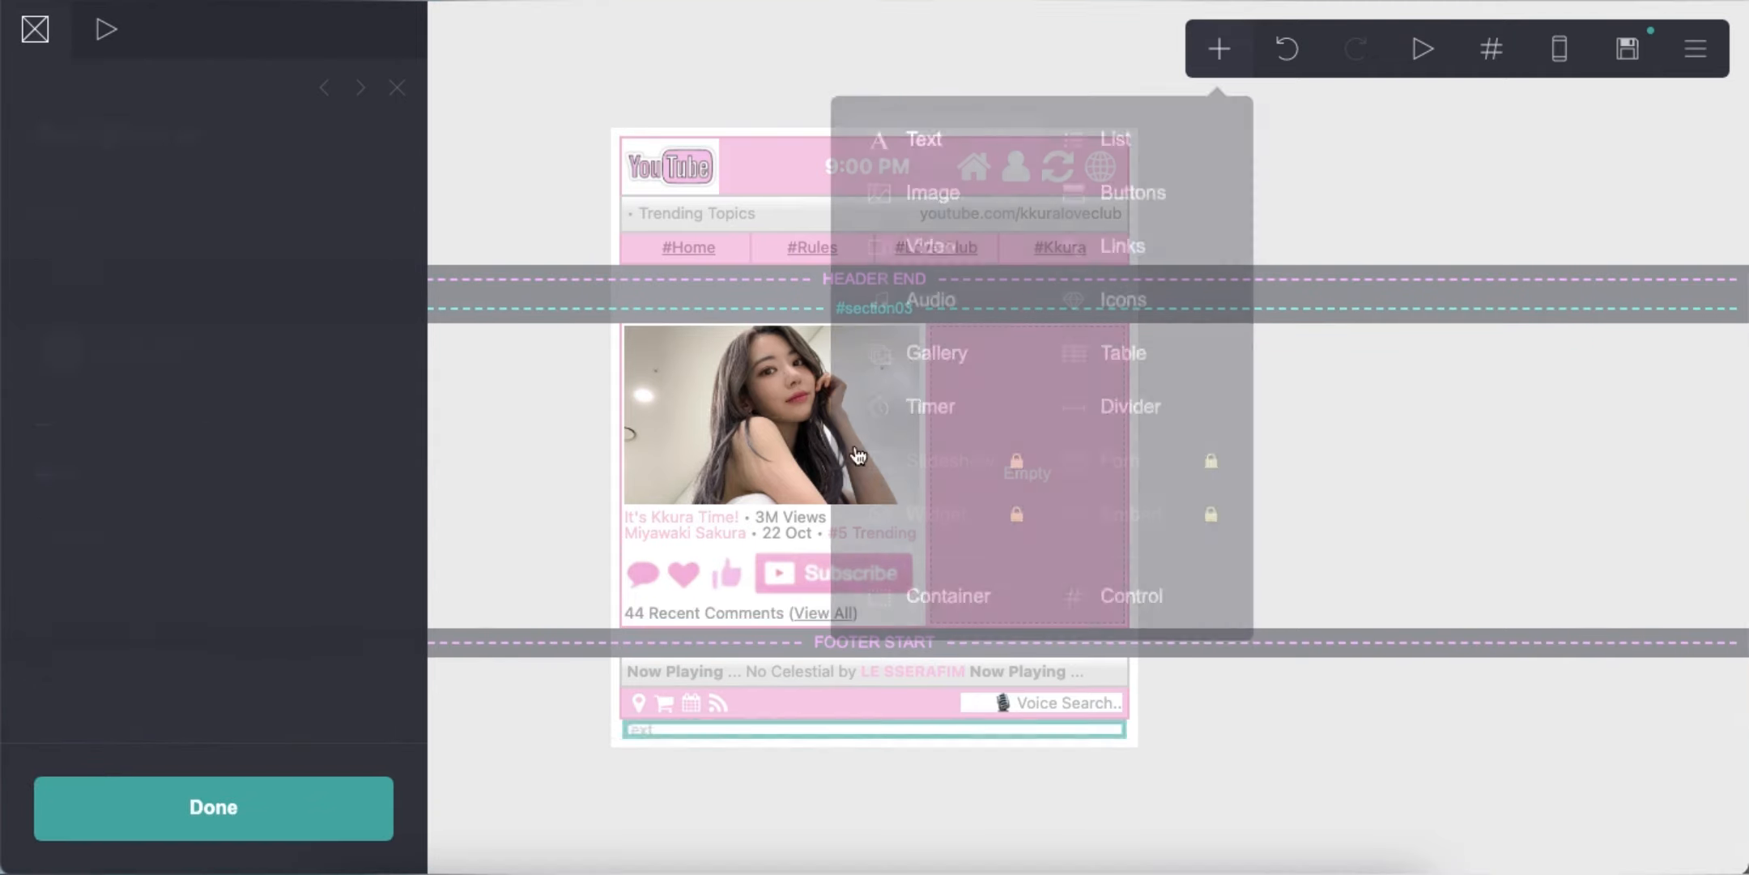
{"action": "left_click", "coordinate": [931, 121]}
{"action": "left_click_drag", "start_coordinate": [708, 737], "coordinate": [711, 636]}
{"action": "left_click", "coordinate": [34, 30]}
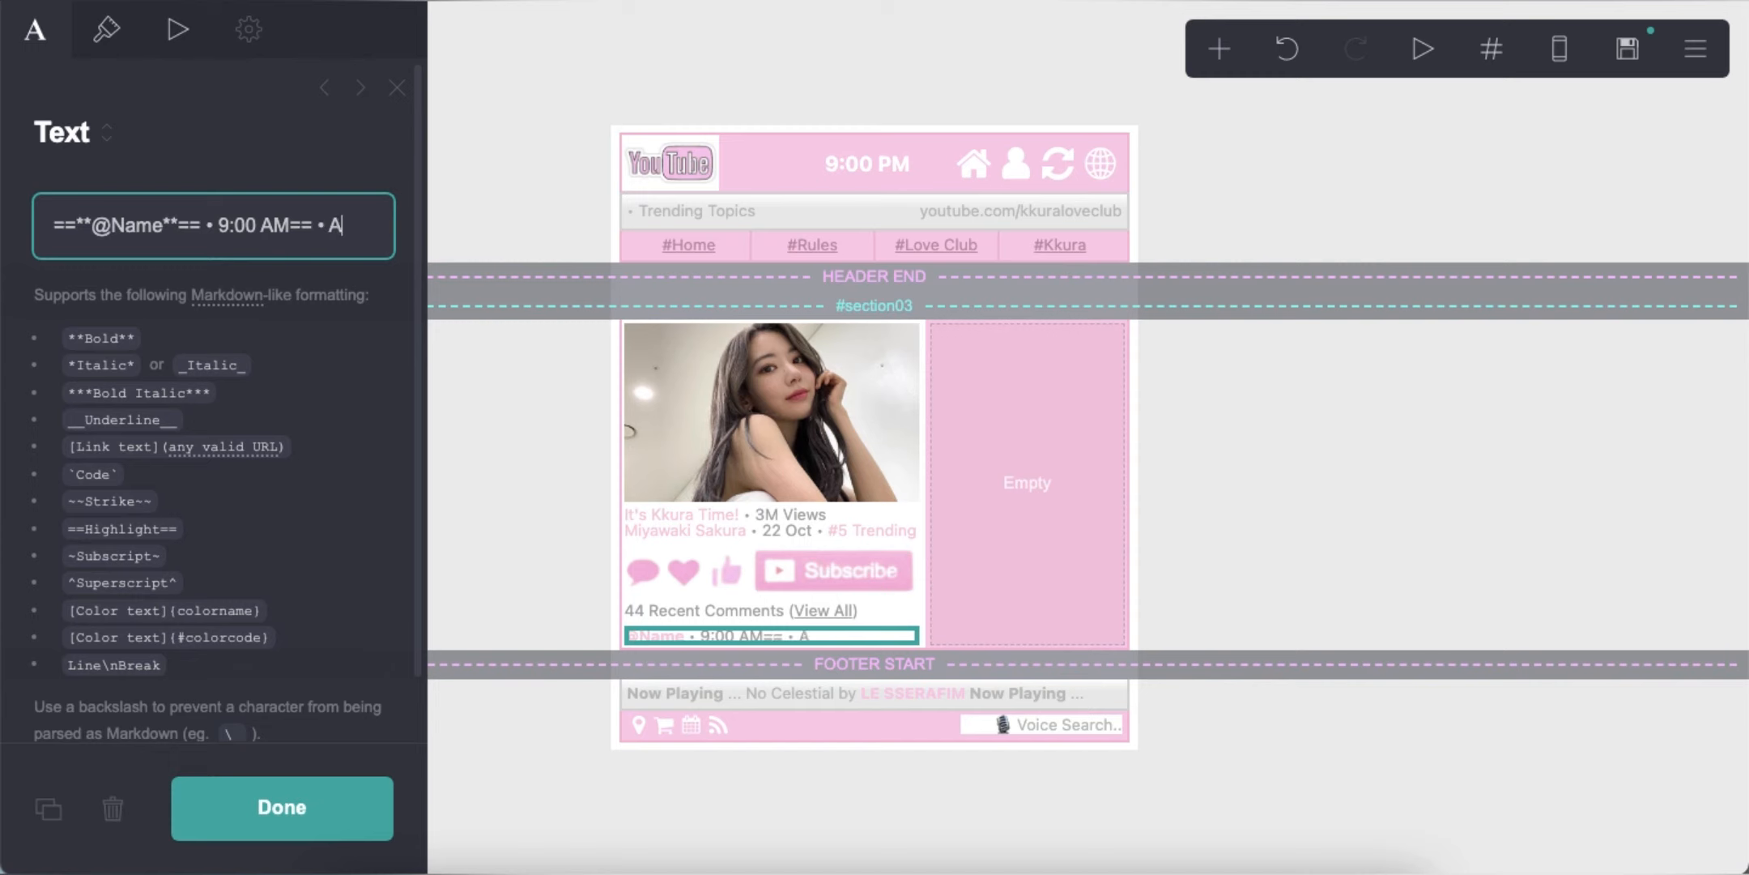
{"action": "type", "text": "bout Me"}
Clear the About Me line's highlight text color and set its highlight background to #FCDDED.
{"action": "left_click", "coordinate": [106, 30]}
{"action": "triple_click", "coordinate": [143, 532]}
{"action": "key", "text": "BackSpace"}
{"action": "key", "text": "Return"}
{"action": "left_click", "coordinate": [298, 550]}
{"action": "key", "text": "super+a"}
{"action": "type", "text": "#FFDDED"}
{"action": "key", "text": "Return"}
Set the About Me line's text size to 0.625.
{"action": "scroll", "coordinate": [359, 566], "scroll_direction": "down", "scroll_amount": 3}
{"action": "double_click", "coordinate": [371, 540]}
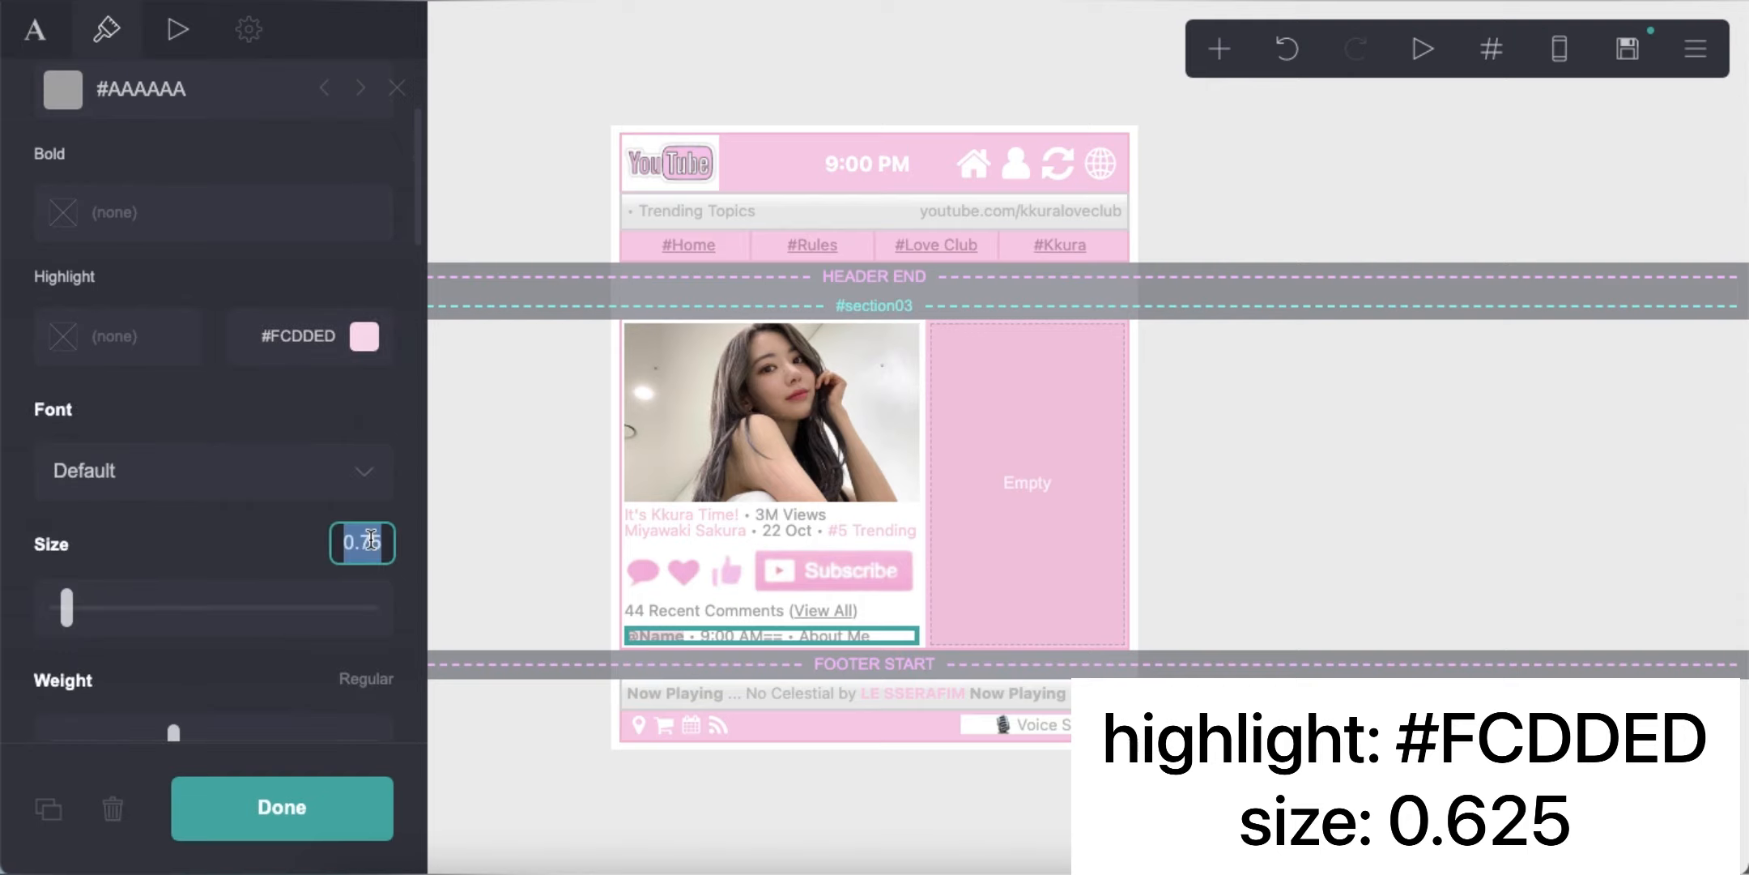
{"action": "type", "text": "0.625"}
{"action": "scroll", "coordinate": [250, 578], "scroll_direction": "down", "scroll_amount": 4}
{"action": "left_click", "coordinate": [1074, 519]}
Add a table below the About Me line and clear its headings.
{"action": "left_click", "coordinate": [1190, 81]}
{"action": "left_click", "coordinate": [1219, 48]}
{"action": "left_click", "coordinate": [1097, 353]}
{"action": "left_click_drag", "start_coordinate": [701, 714], "coordinate": [737, 559]}
{"action": "left_click_drag", "start_coordinate": [160, 389], "coordinate": [7, 203]}
{"action": "key", "text": "BackSpace"}
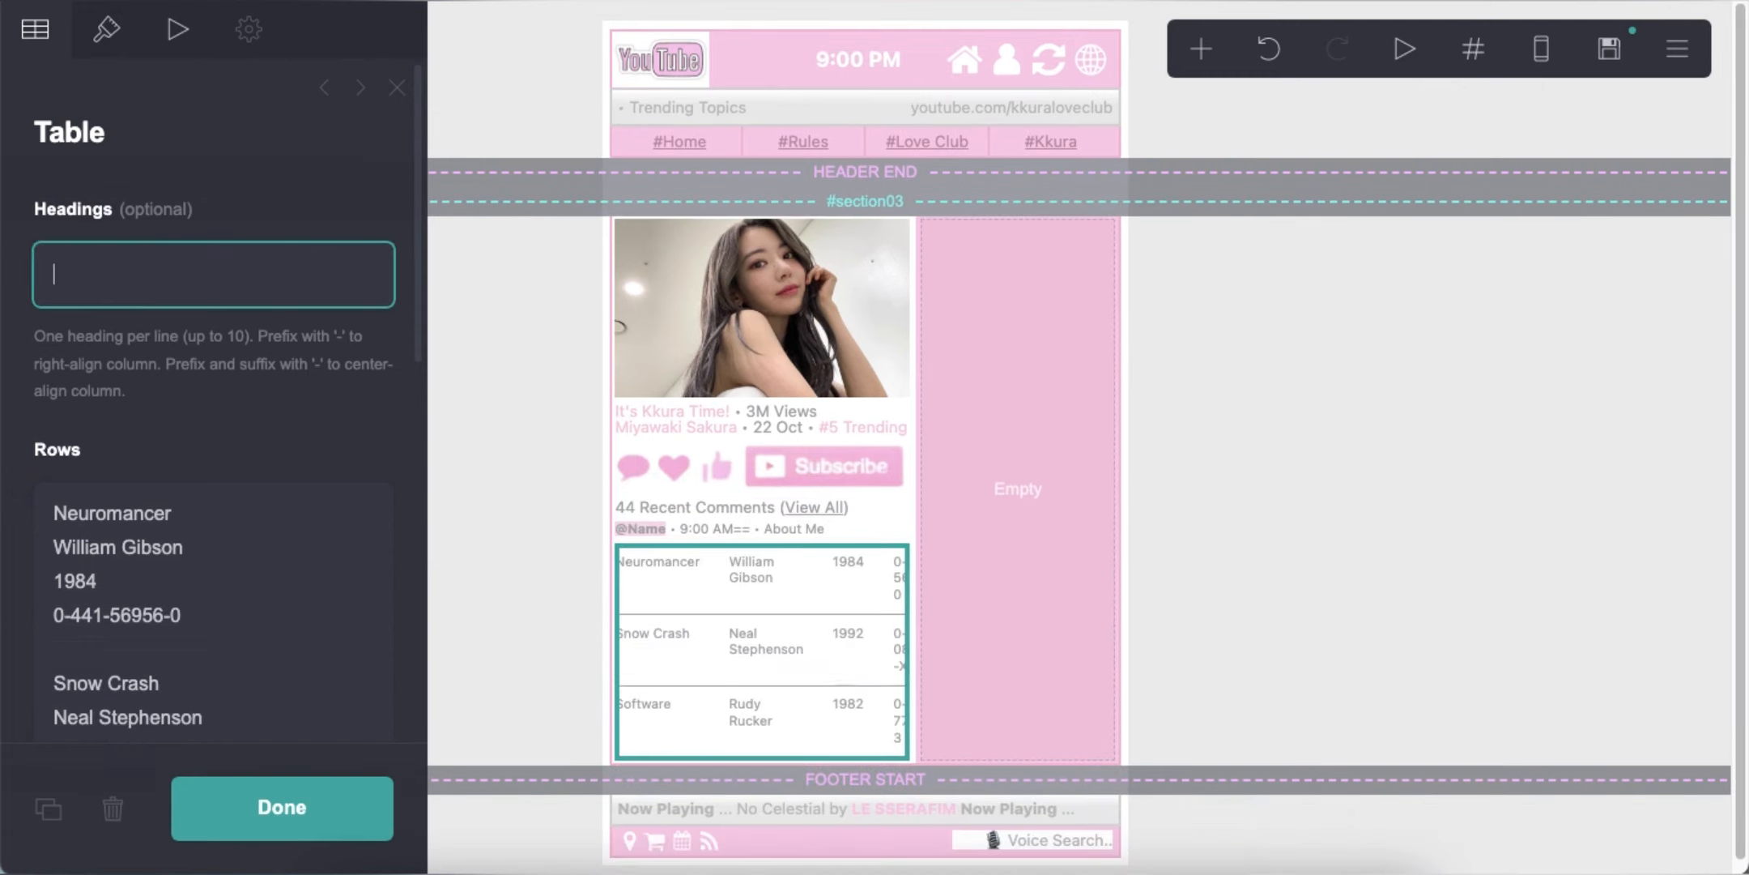
Replace the table's rows with one cell reading "i"m **name** pronouns age race" followed by repeated "info" words.
{"action": "right_click", "coordinate": [243, 510]}
{"action": "key", "text": "Escape"}
{"action": "key", "text": "super+a"}
{"action": "type", "text": "i\"m"}
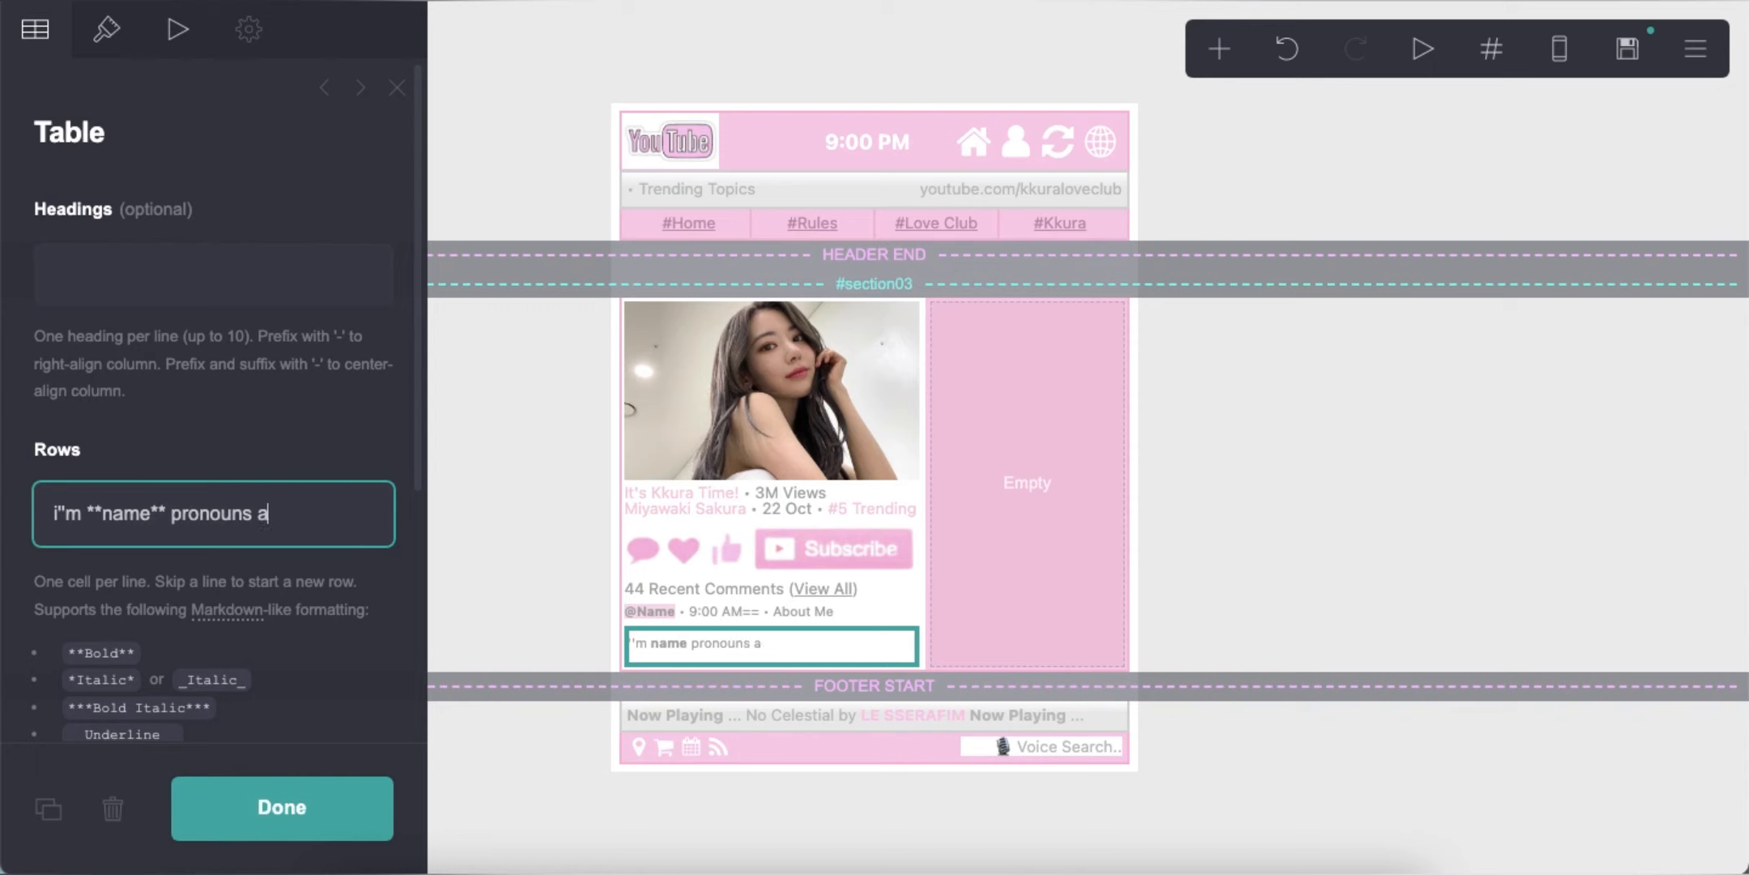
{"action": "type", "text": " **name** pronouns age race info info info info info info info info info info info info info info info info"}
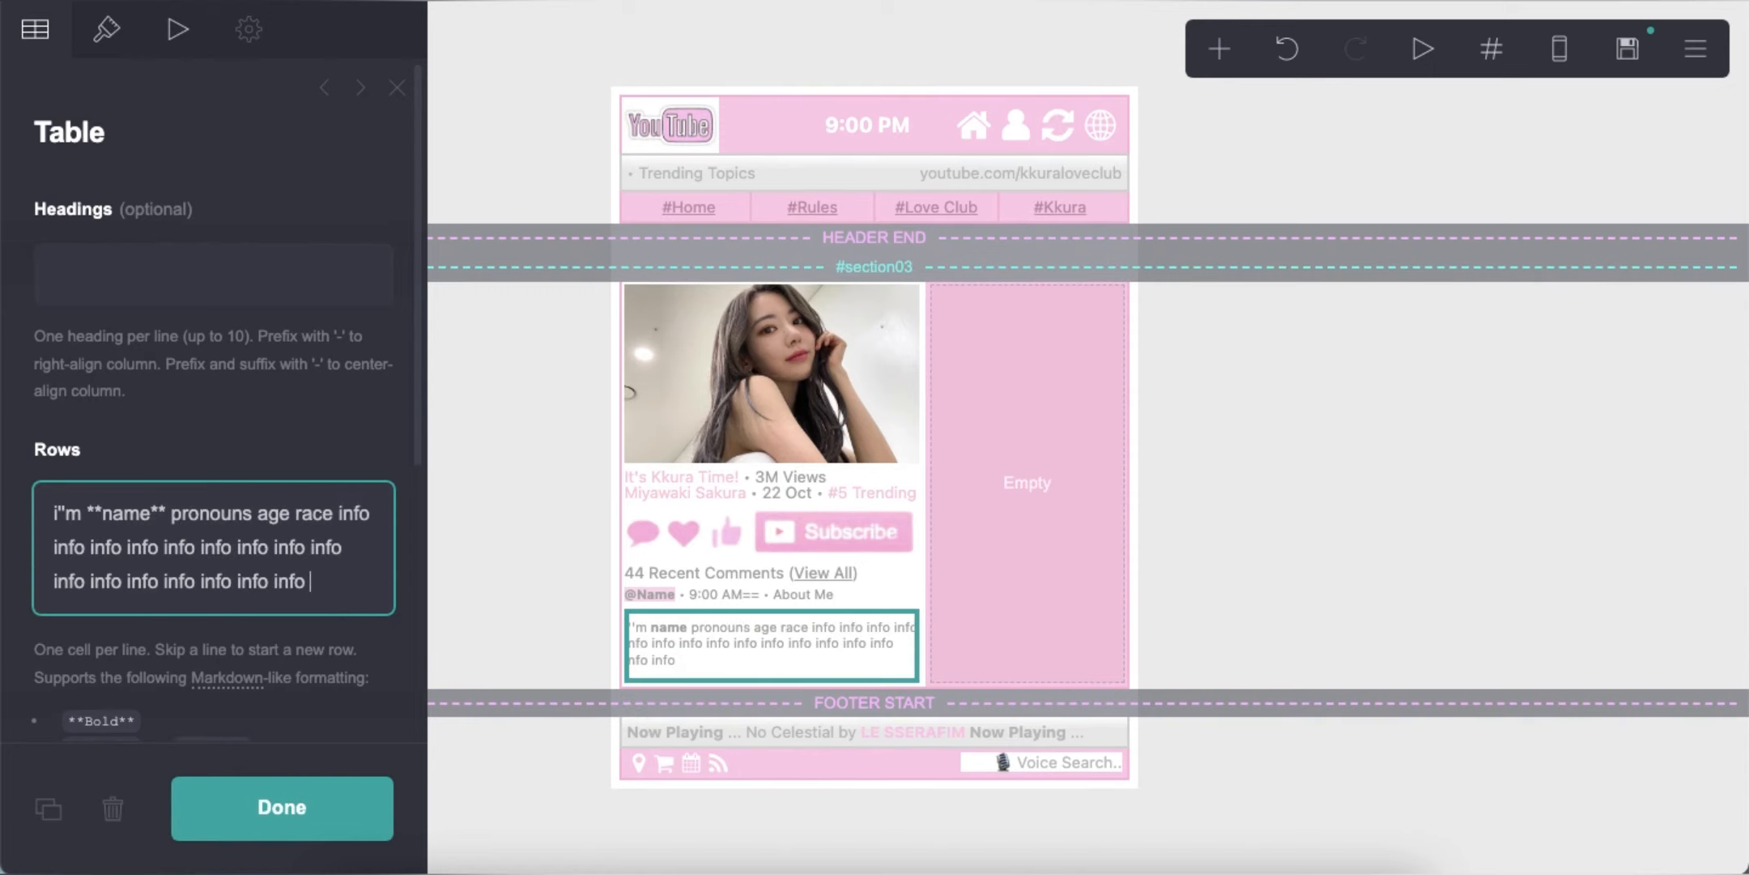
Change the table's style to Grid and set its padding to 0.125.
{"action": "left_click", "coordinate": [110, 34]}
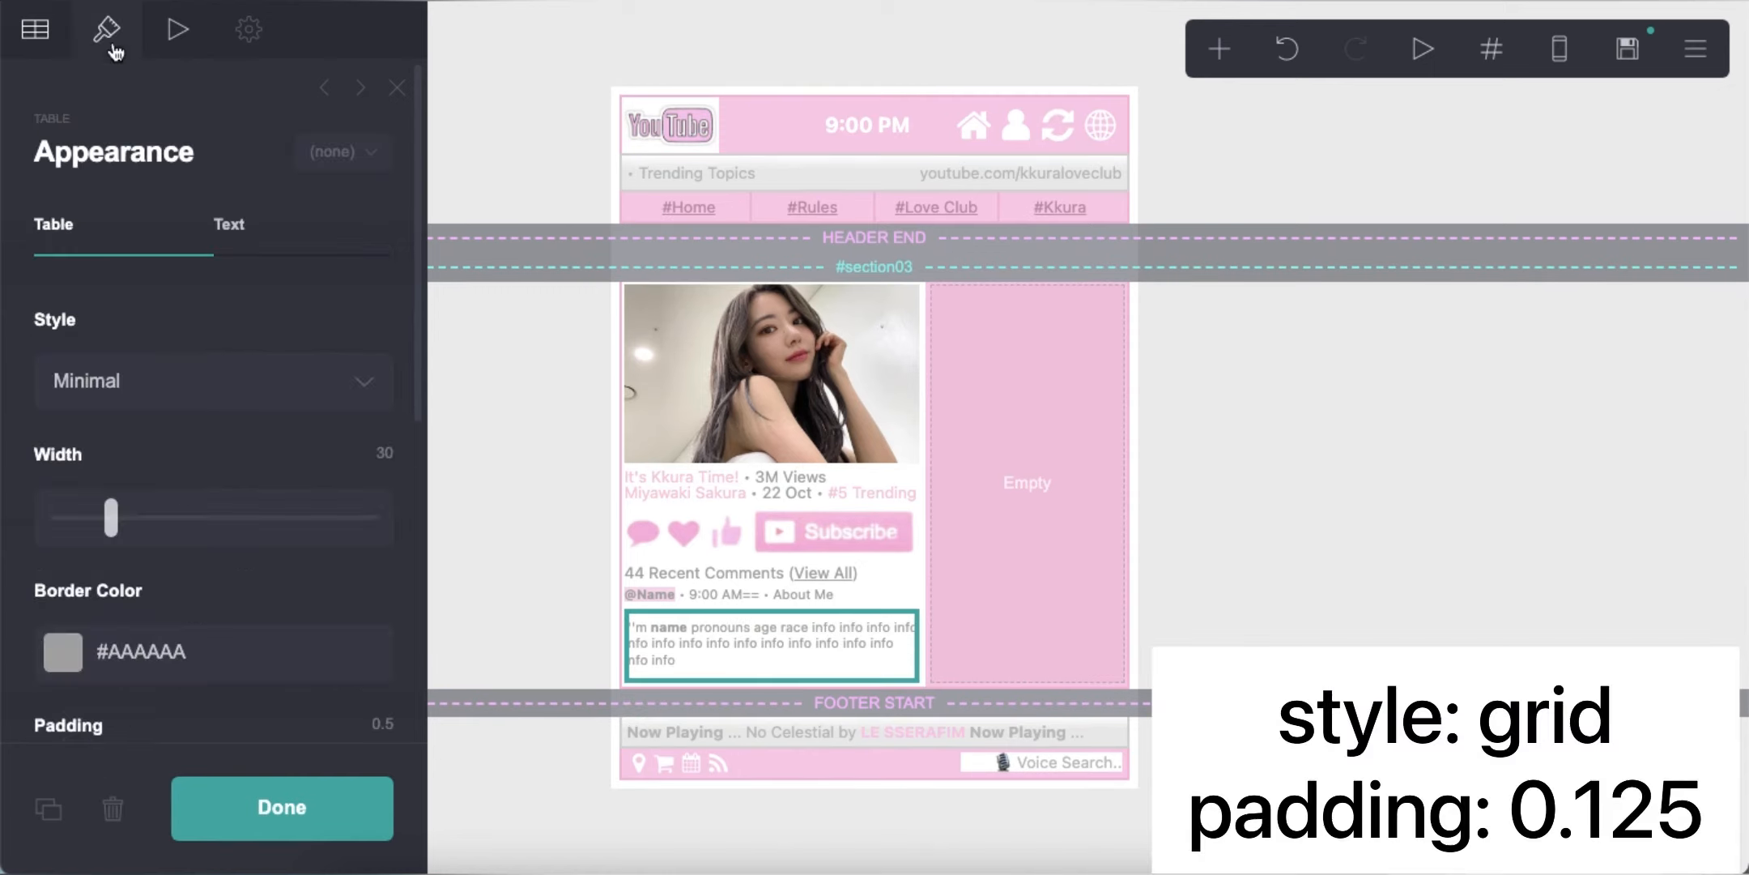
{"action": "left_click", "coordinate": [140, 383]}
{"action": "left_click", "coordinate": [173, 305]}
{"action": "scroll", "coordinate": [231, 503], "scroll_direction": "down", "scroll_amount": 1}
{"action": "scroll", "coordinate": [231, 503], "scroll_direction": "down", "scroll_amount": 2}
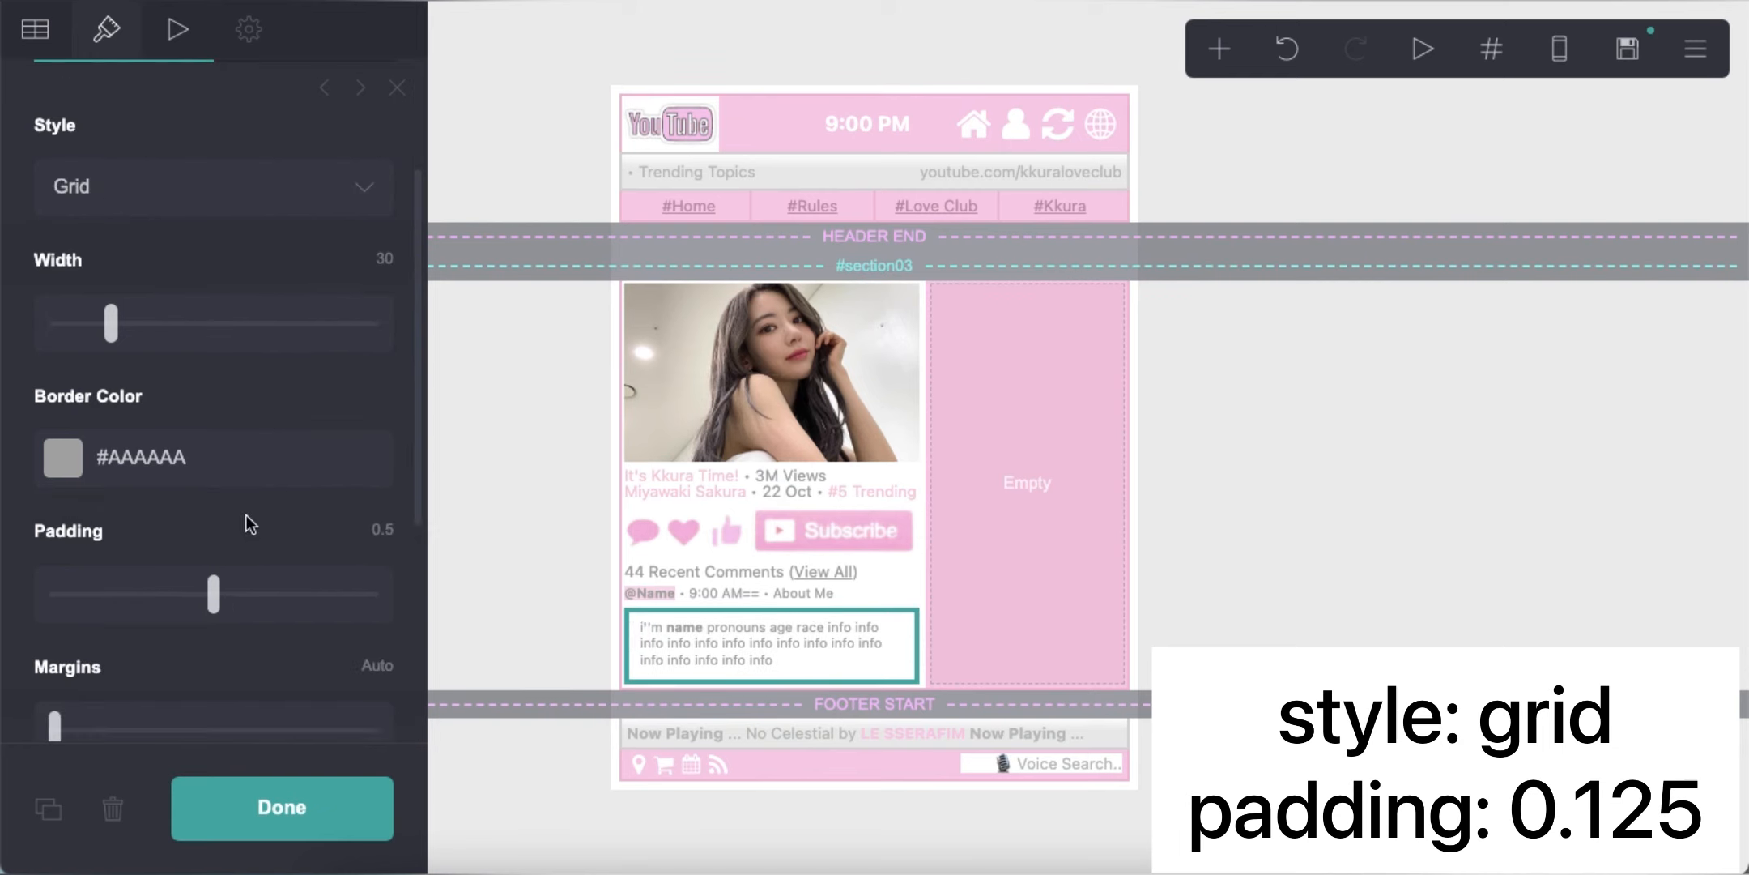
{"action": "left_click", "coordinate": [374, 469]}
{"action": "type", "text": "0.125"}
{"action": "key", "text": "Return"}
Set the table's text color to #7A7A7A.
{"action": "scroll", "coordinate": [366, 475], "scroll_direction": "up", "scroll_amount": 3}
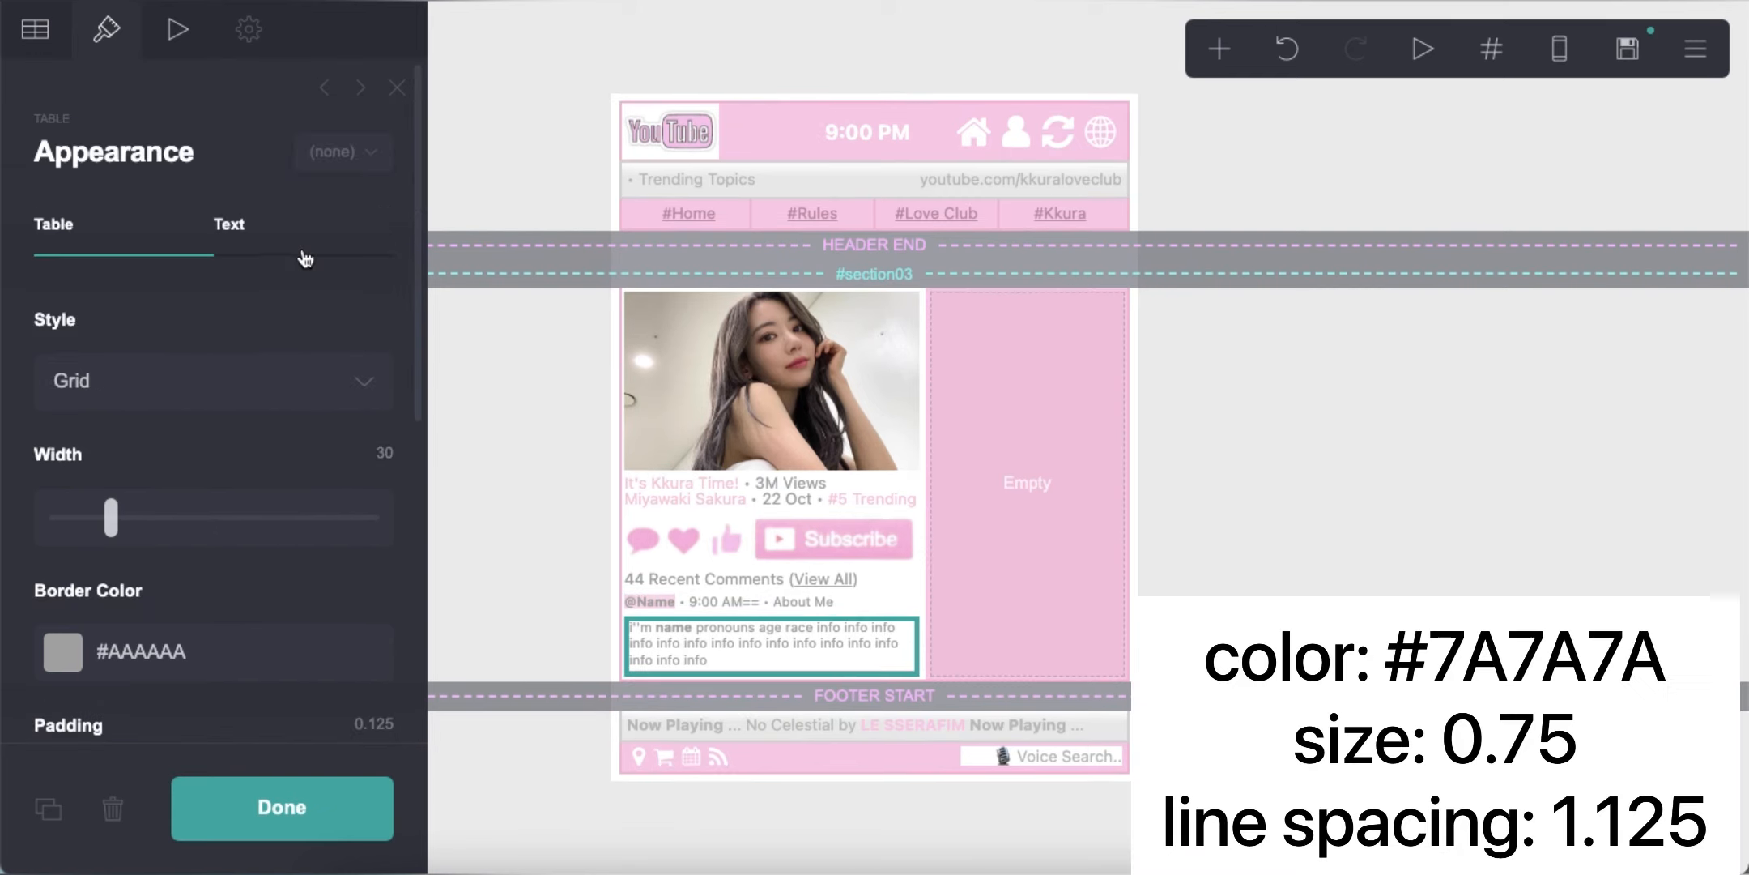
{"action": "left_click", "coordinate": [229, 223]}
{"action": "left_click", "coordinate": [285, 379]}
{"action": "type", "text": "#7A7A7A"}
{"action": "key", "text": "Return"}
Set the table's text size to 0.75 and its line spacing to 1.125.
{"action": "scroll", "coordinate": [281, 566], "scroll_direction": "down", "scroll_amount": 3}
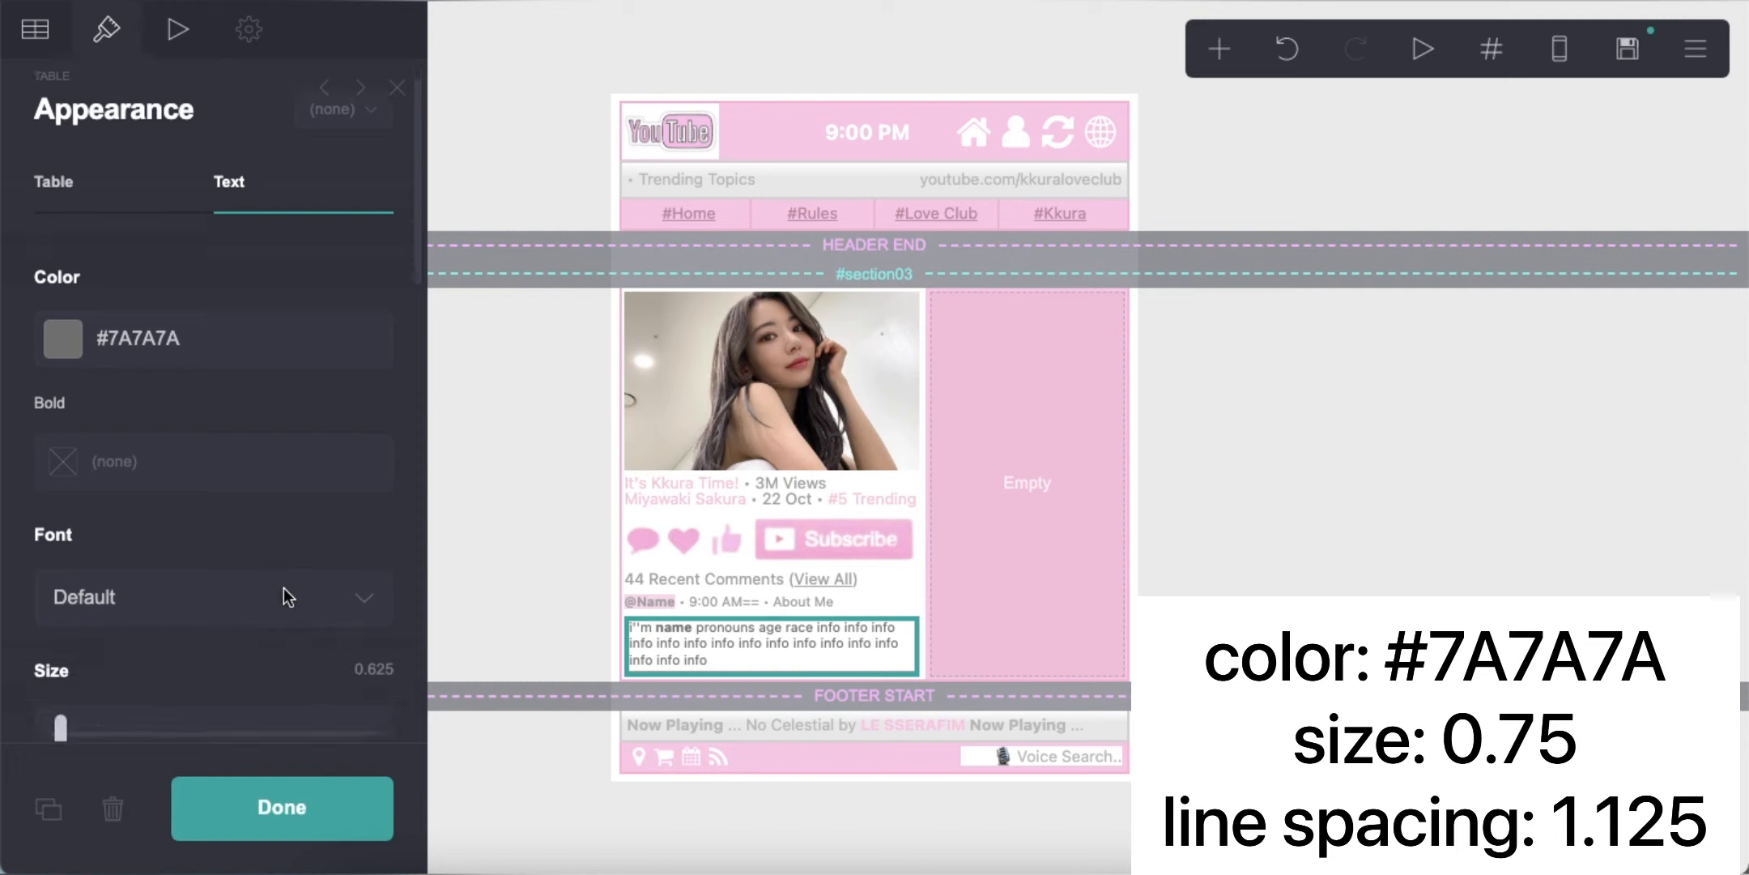
{"action": "left_click", "coordinate": [378, 489]}
{"action": "type", "text": "0.75"}
{"action": "key", "text": "Return"}
{"action": "scroll", "coordinate": [283, 519], "scroll_direction": "down", "scroll_amount": 3}
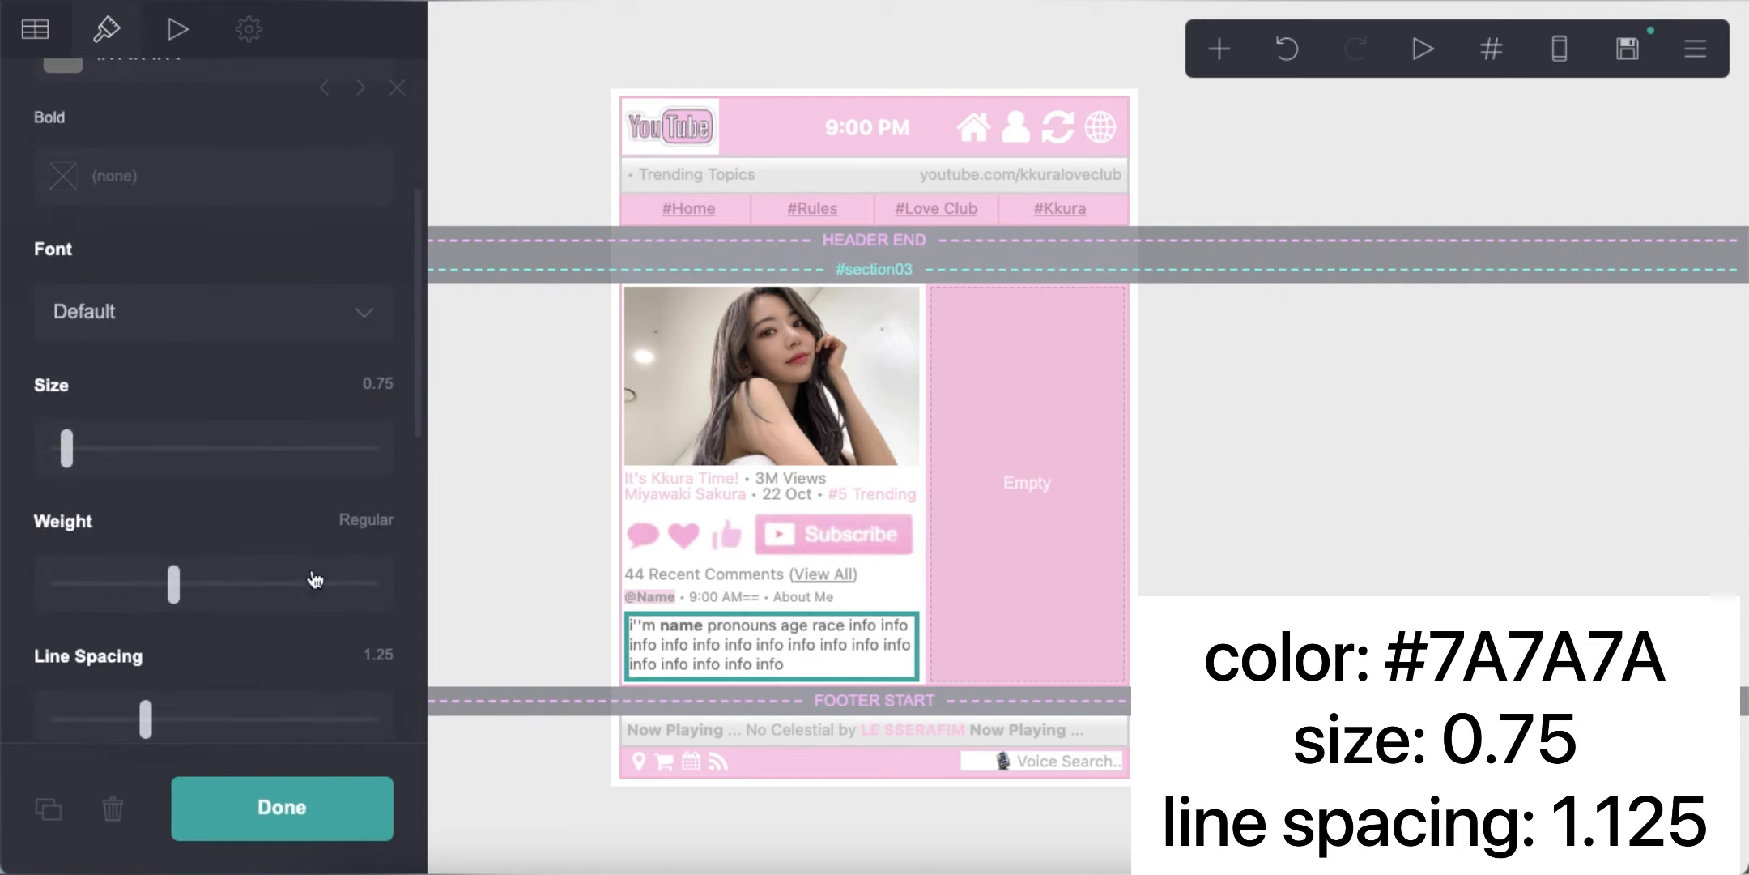
{"action": "type", "text": "1.125"}
{"action": "key", "text": "Return"}
{"action": "scroll", "coordinate": [277, 519], "scroll_direction": "down", "scroll_amount": 5}
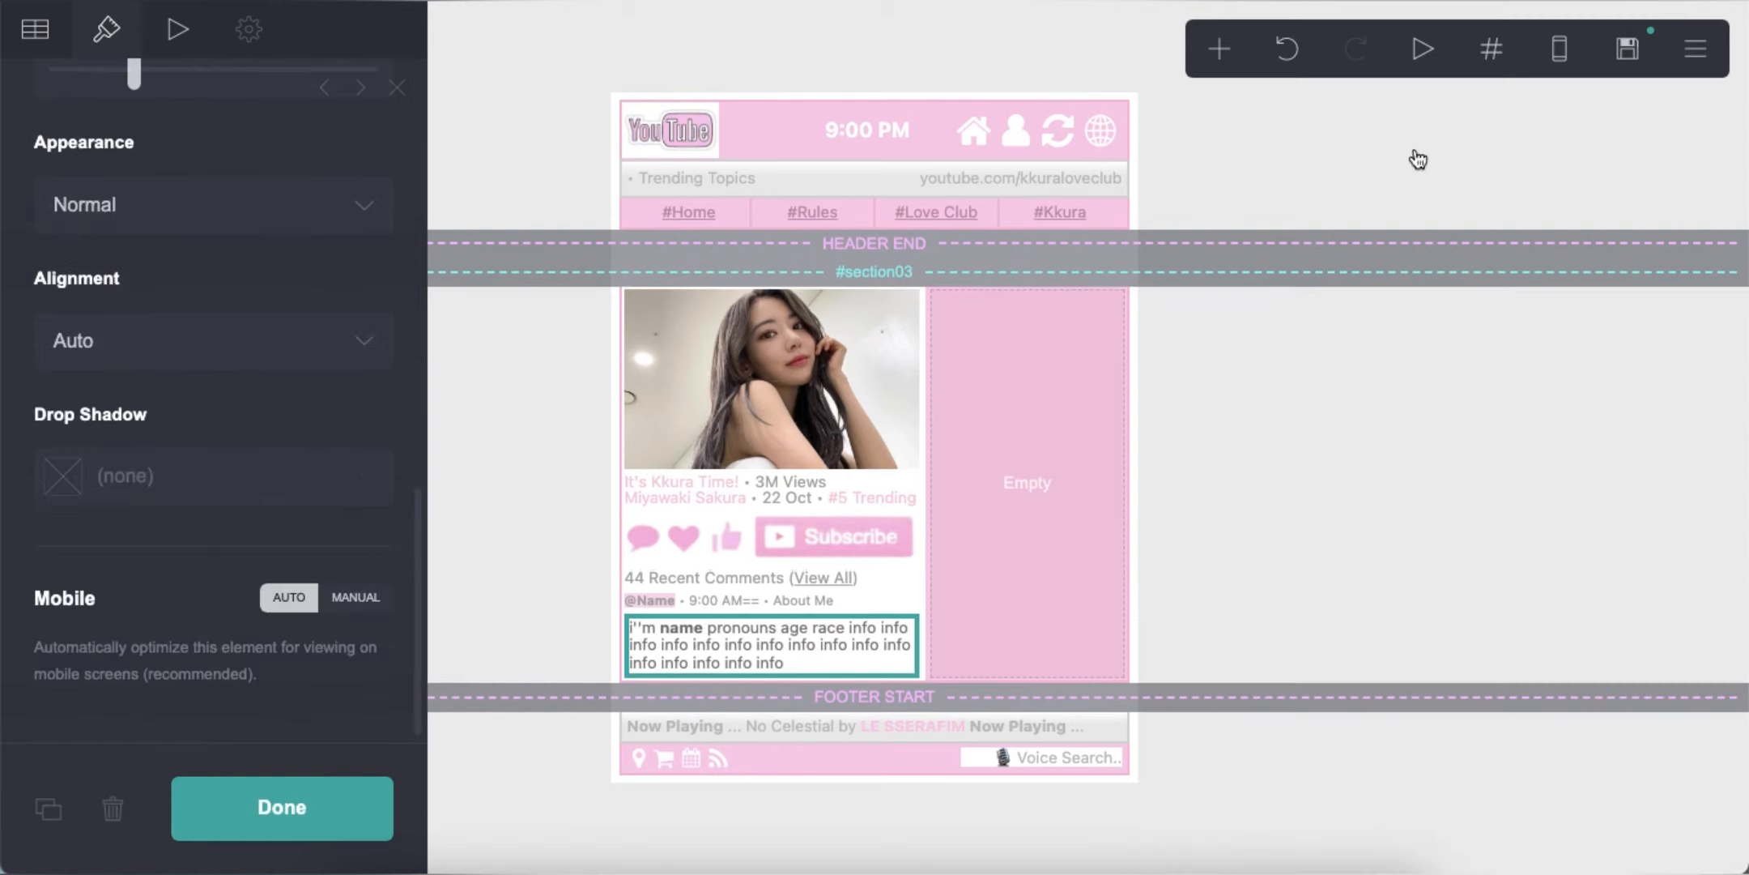
Preview the mobile layout and append "infos" to the end of the table's text.
{"action": "left_click", "coordinate": [1559, 49]}
{"action": "left_click", "coordinate": [32, 41]}
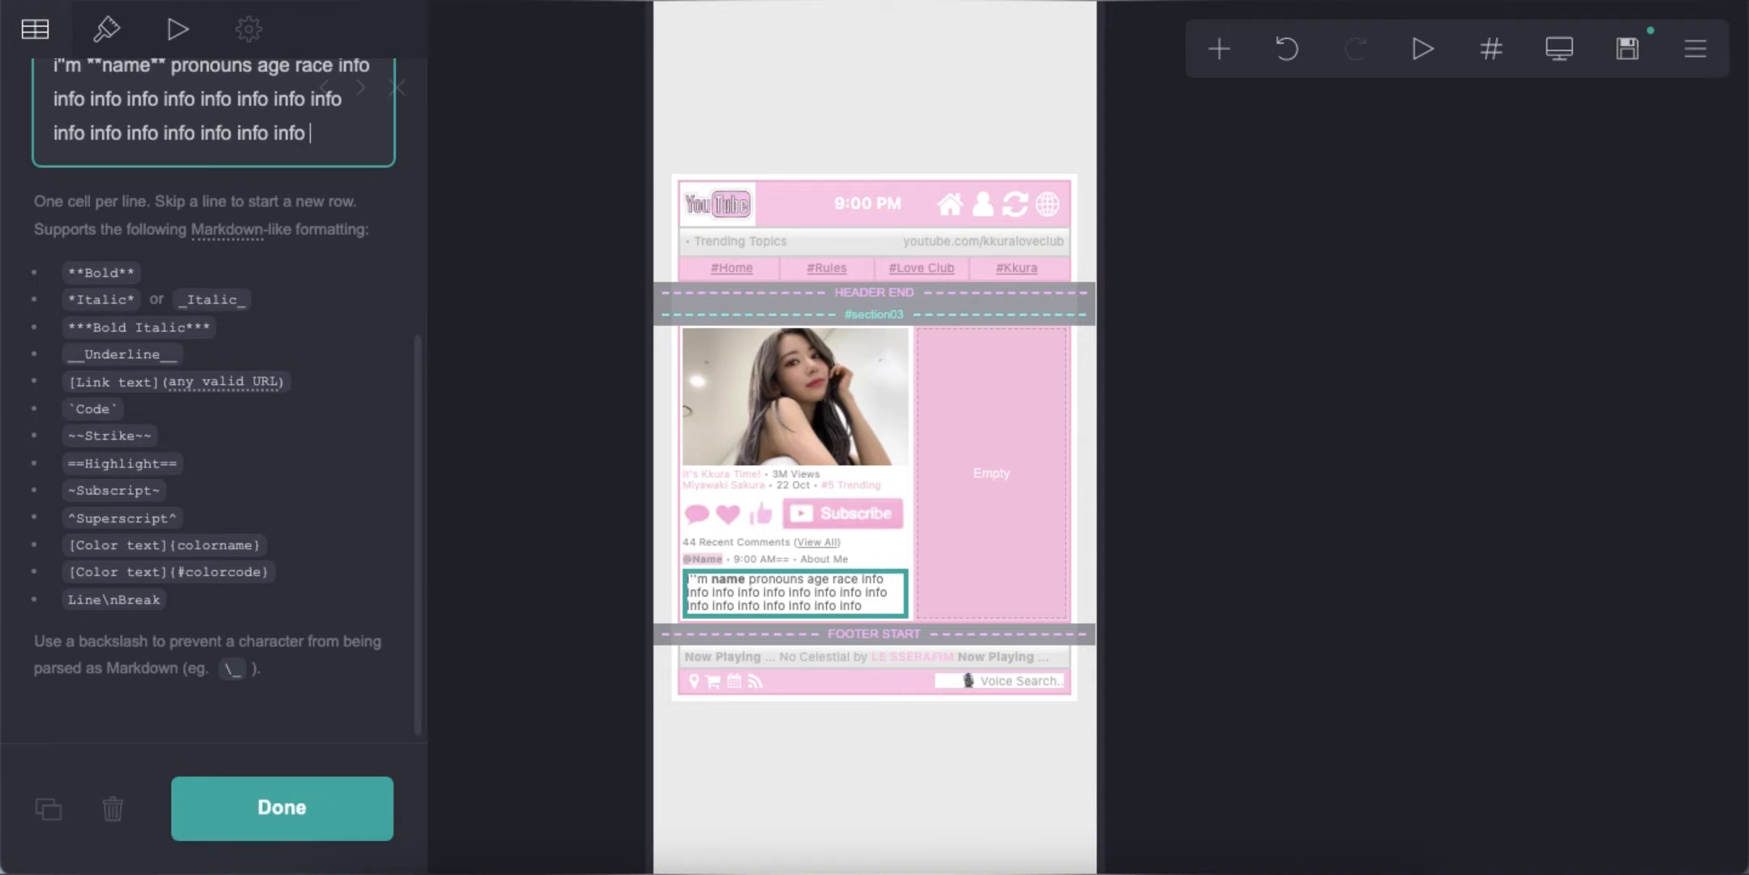
{"action": "left_click", "coordinate": [1559, 49]}
{"action": "left_click", "coordinate": [1267, 557]}
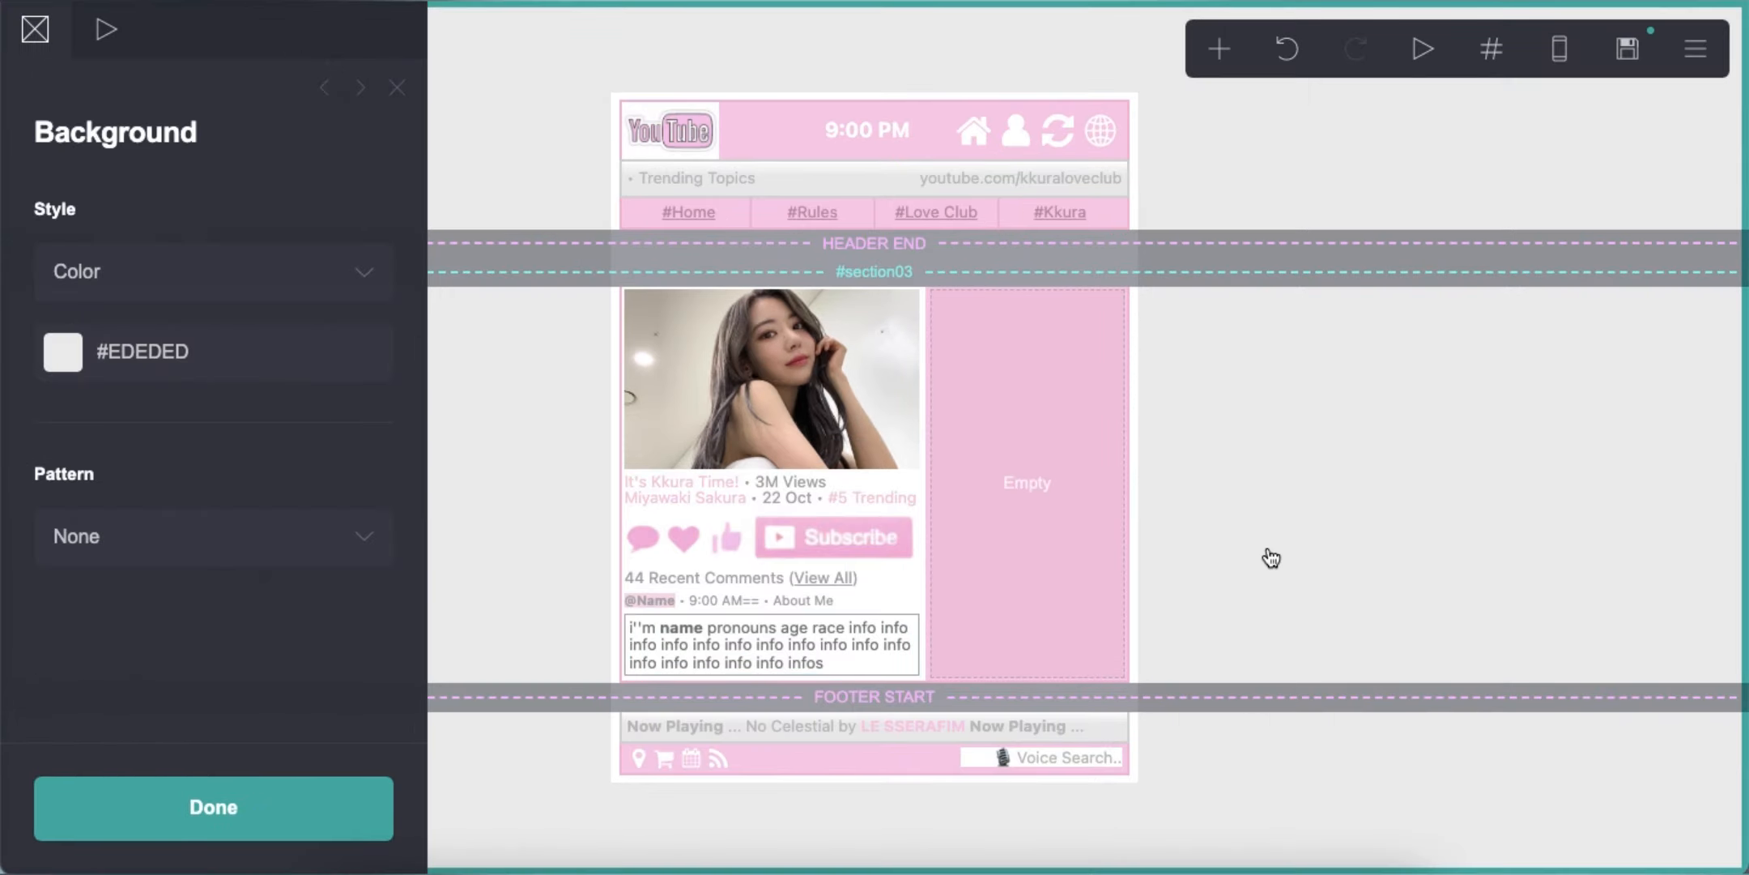
Duplicate the About Me line, place the copy below the table, and change its ending to "Likes".
{"action": "left_click", "coordinate": [792, 603]}
{"action": "left_click", "coordinate": [51, 808]}
{"action": "left_click_drag", "start_coordinate": [852, 612], "coordinate": [834, 683]}
{"action": "left_click", "coordinate": [35, 30]}
{"action": "left_click_drag", "start_coordinate": [50, 260], "coordinate": [186, 261]}
{"action": "type", "text": "Likes"}
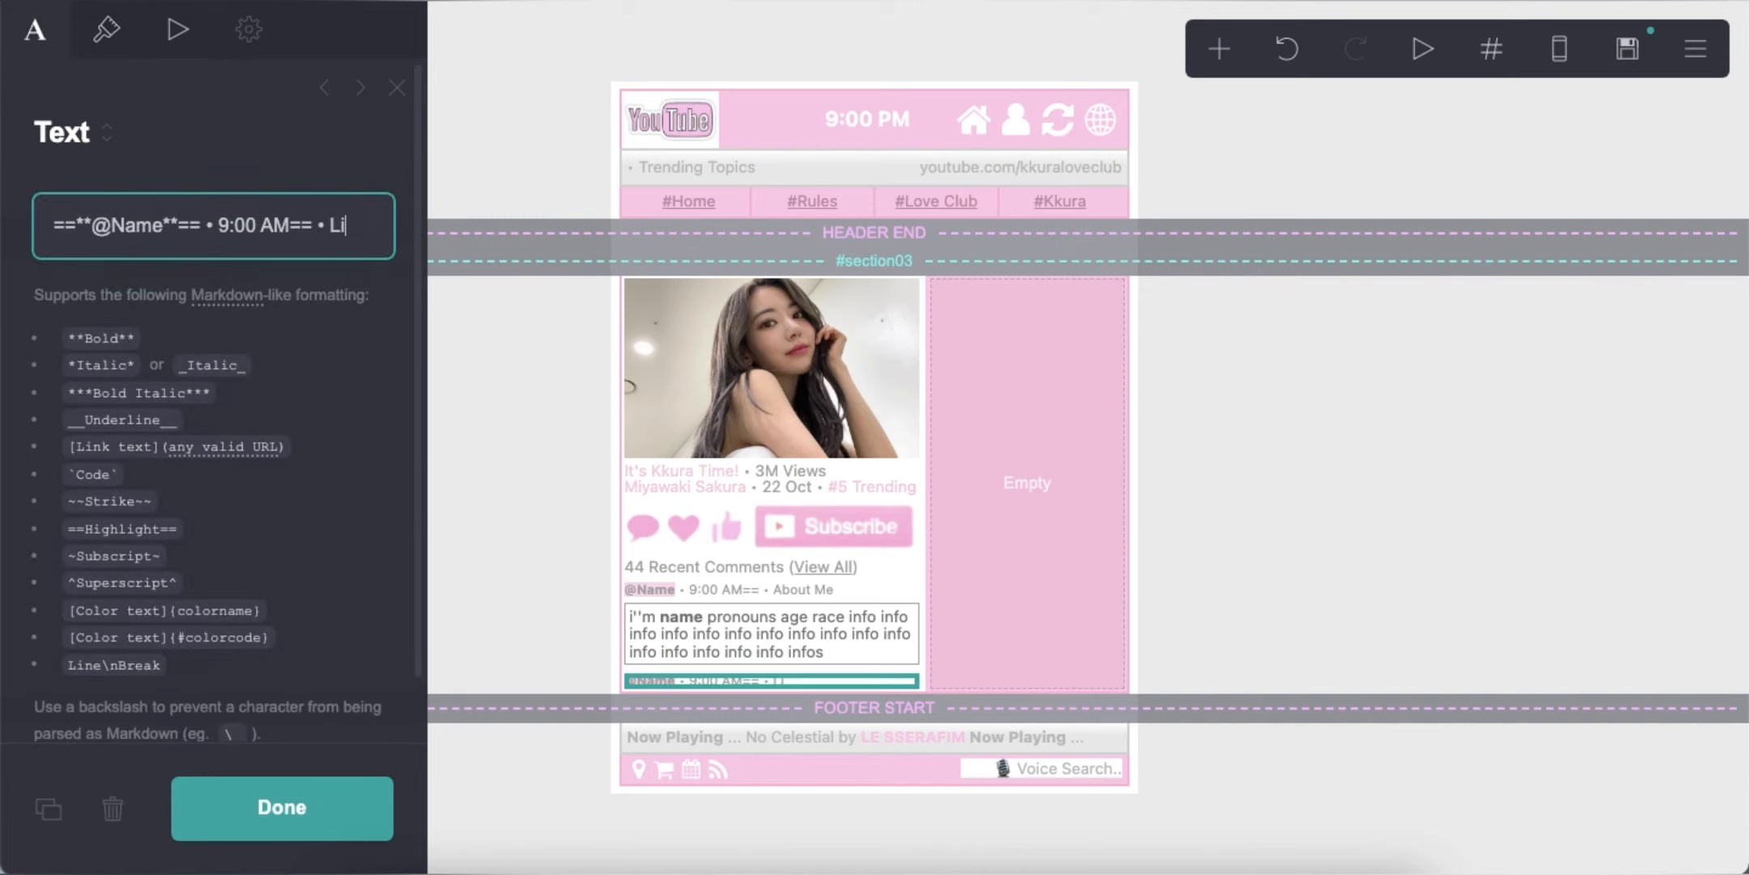
Duplicate the table below the Likes line and remove the name, pronouns, age and race wording from the copy.
{"action": "left_click", "coordinate": [750, 645]}
{"action": "left_click", "coordinate": [50, 808]}
{"action": "left_click_drag", "start_coordinate": [753, 658], "coordinate": [778, 722]}
{"action": "left_click_drag", "start_coordinate": [330, 516], "coordinate": [53, 513]}
{"action": "key", "text": "BackSpace"}
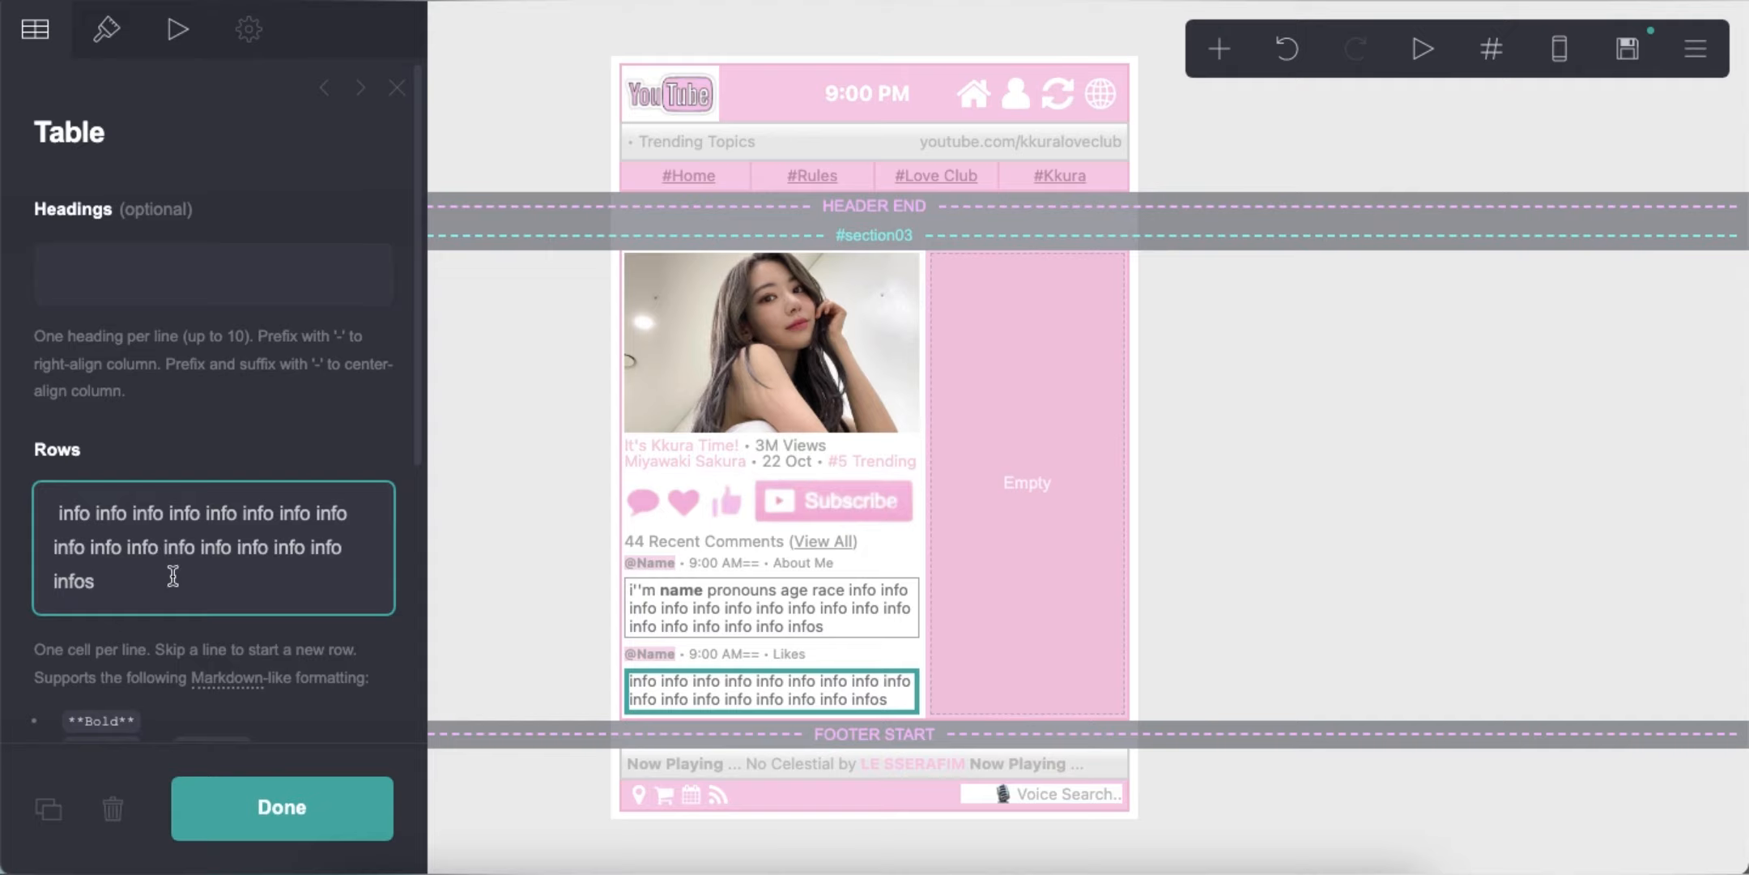
Preview the mobile layout and delete the final word "infos" from the Likes table.
{"action": "left_click", "coordinate": [1557, 52]}
{"action": "left_click_drag", "start_coordinate": [340, 584], "coordinate": [6, 597]}
{"action": "key", "text": "BackSpace"}
{"action": "left_click", "coordinate": [1555, 53]}
{"action": "left_click", "coordinate": [1555, 53]}
{"action": "left_click", "coordinate": [1426, 578]}
Add a text reading "UP NEXT:" in the container's empty right column.
{"action": "left_click", "coordinate": [1219, 49]}
{"action": "left_click", "coordinate": [925, 141]}
{"action": "left_click_drag", "start_coordinate": [780, 827], "coordinate": [1018, 524]}
{"action": "left_click", "coordinate": [119, 234]}
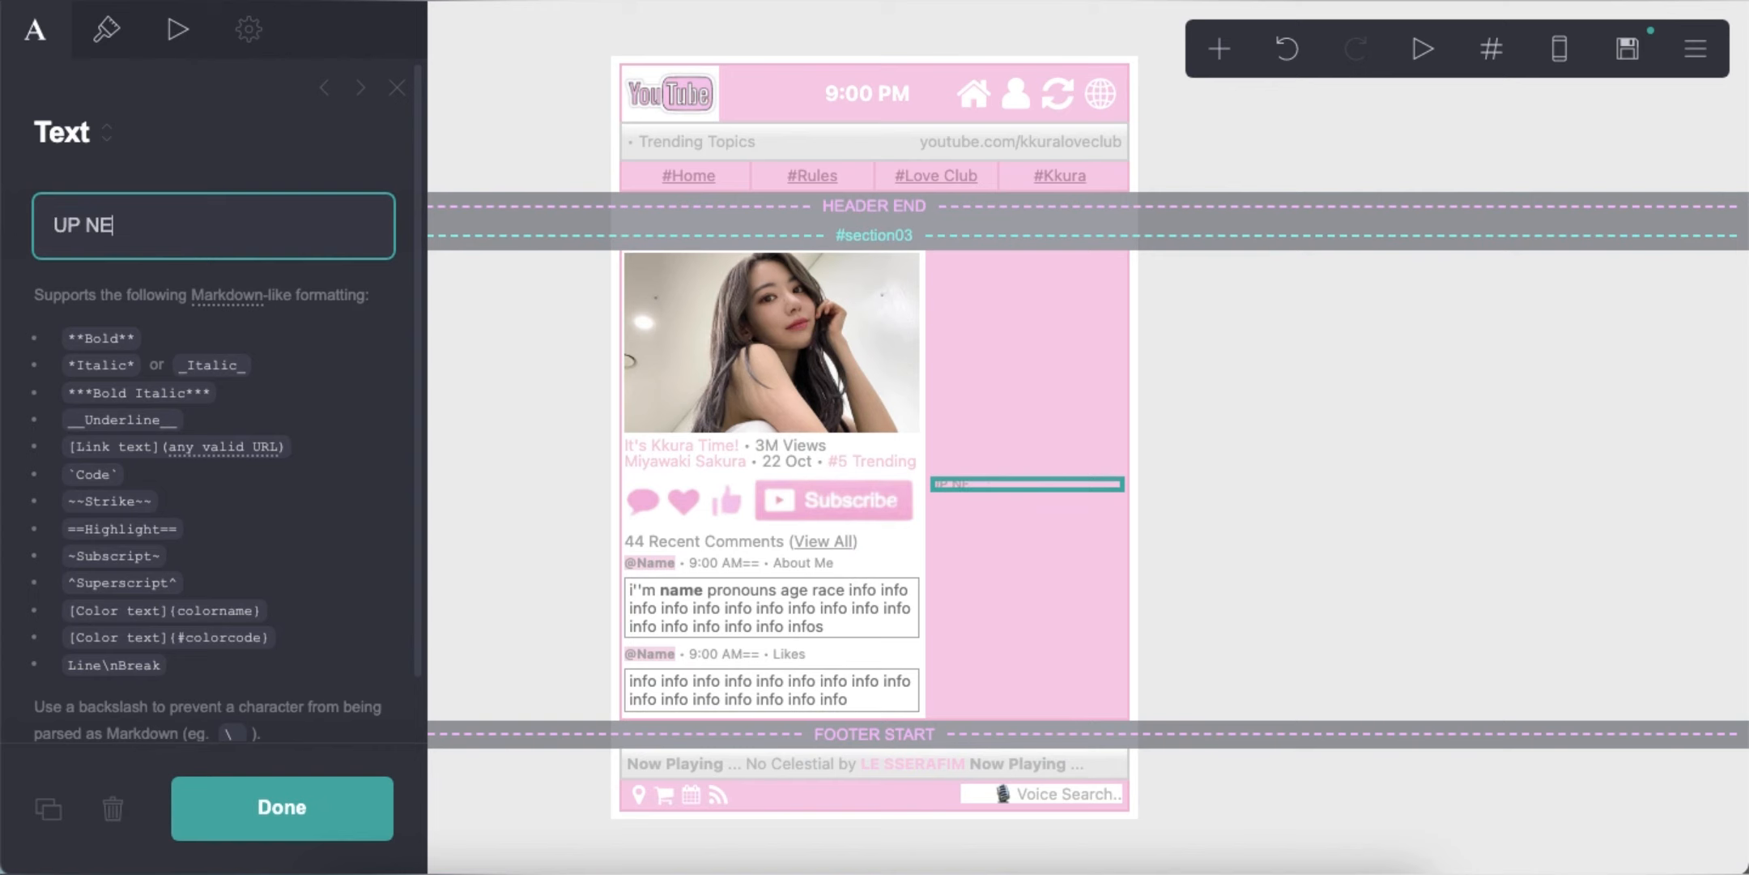
{"action": "type", "text": "UP NEXT:"}
Set the "UP NEXT:" text's color to #FFFFFF and its size to 0.875.
{"action": "left_click", "coordinate": [106, 29]}
{"action": "left_click", "coordinate": [62, 290]}
{"action": "left_click", "coordinate": [81, 336]}
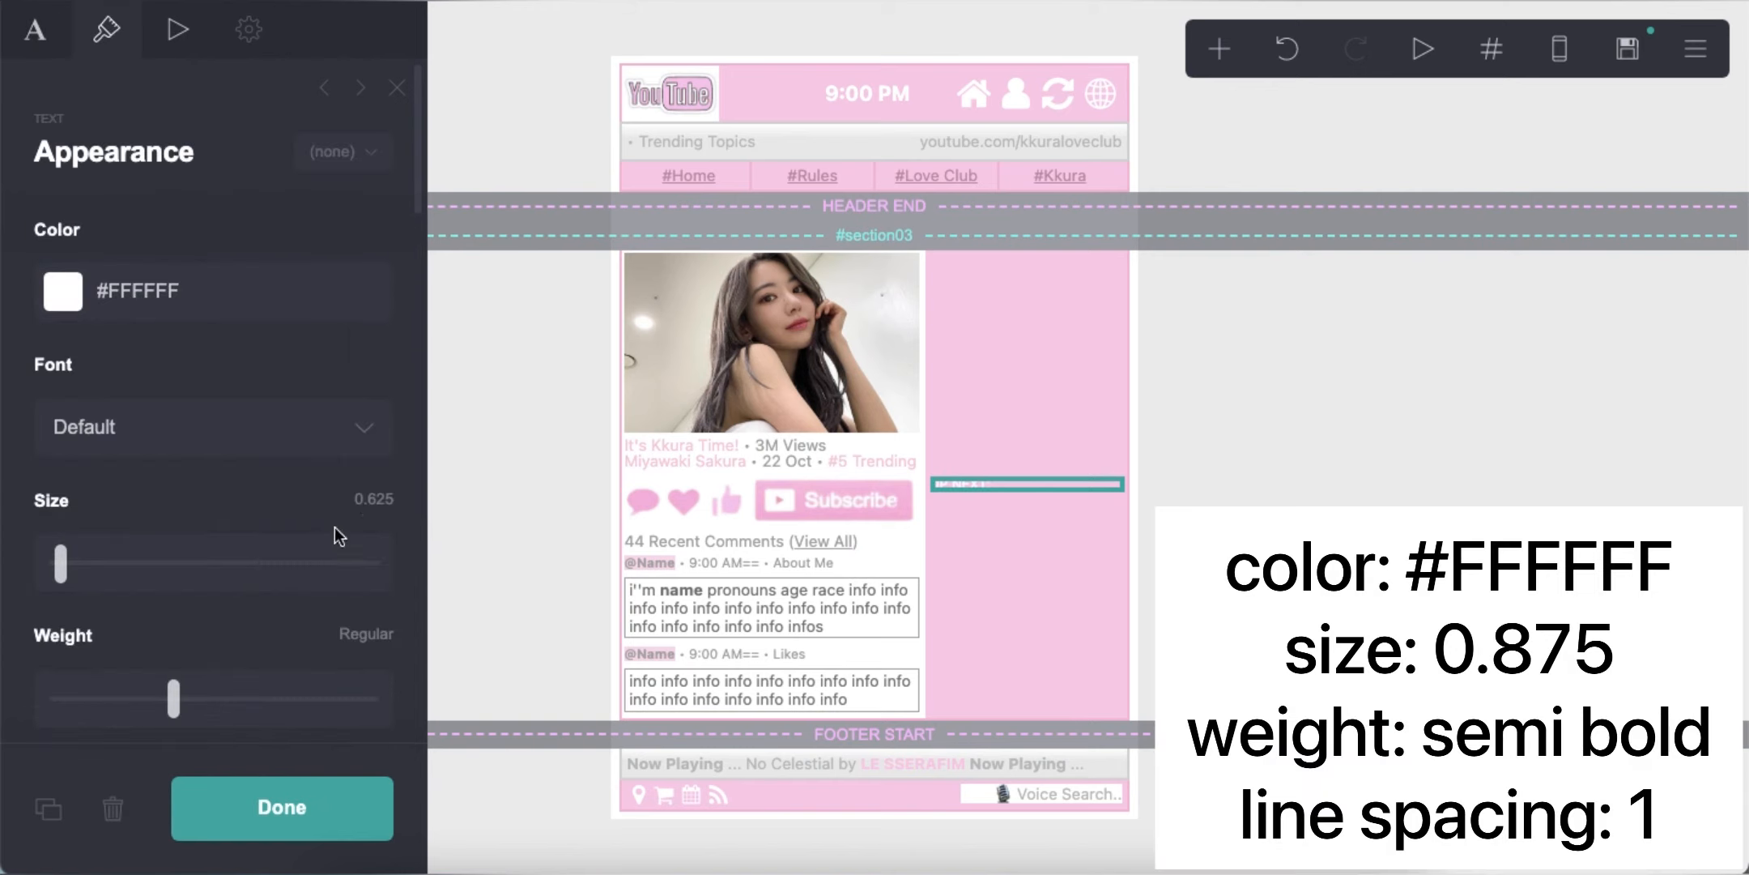
{"action": "type", "text": "0.875"}
{"action": "key", "text": "Return"}
Set the "UP NEXT:" text's weight to Semi Bold and its line spacing to 1.
{"action": "scroll", "coordinate": [211, 485], "scroll_direction": "down", "scroll_amount": 3}
{"action": "left_click", "coordinate": [254, 513]}
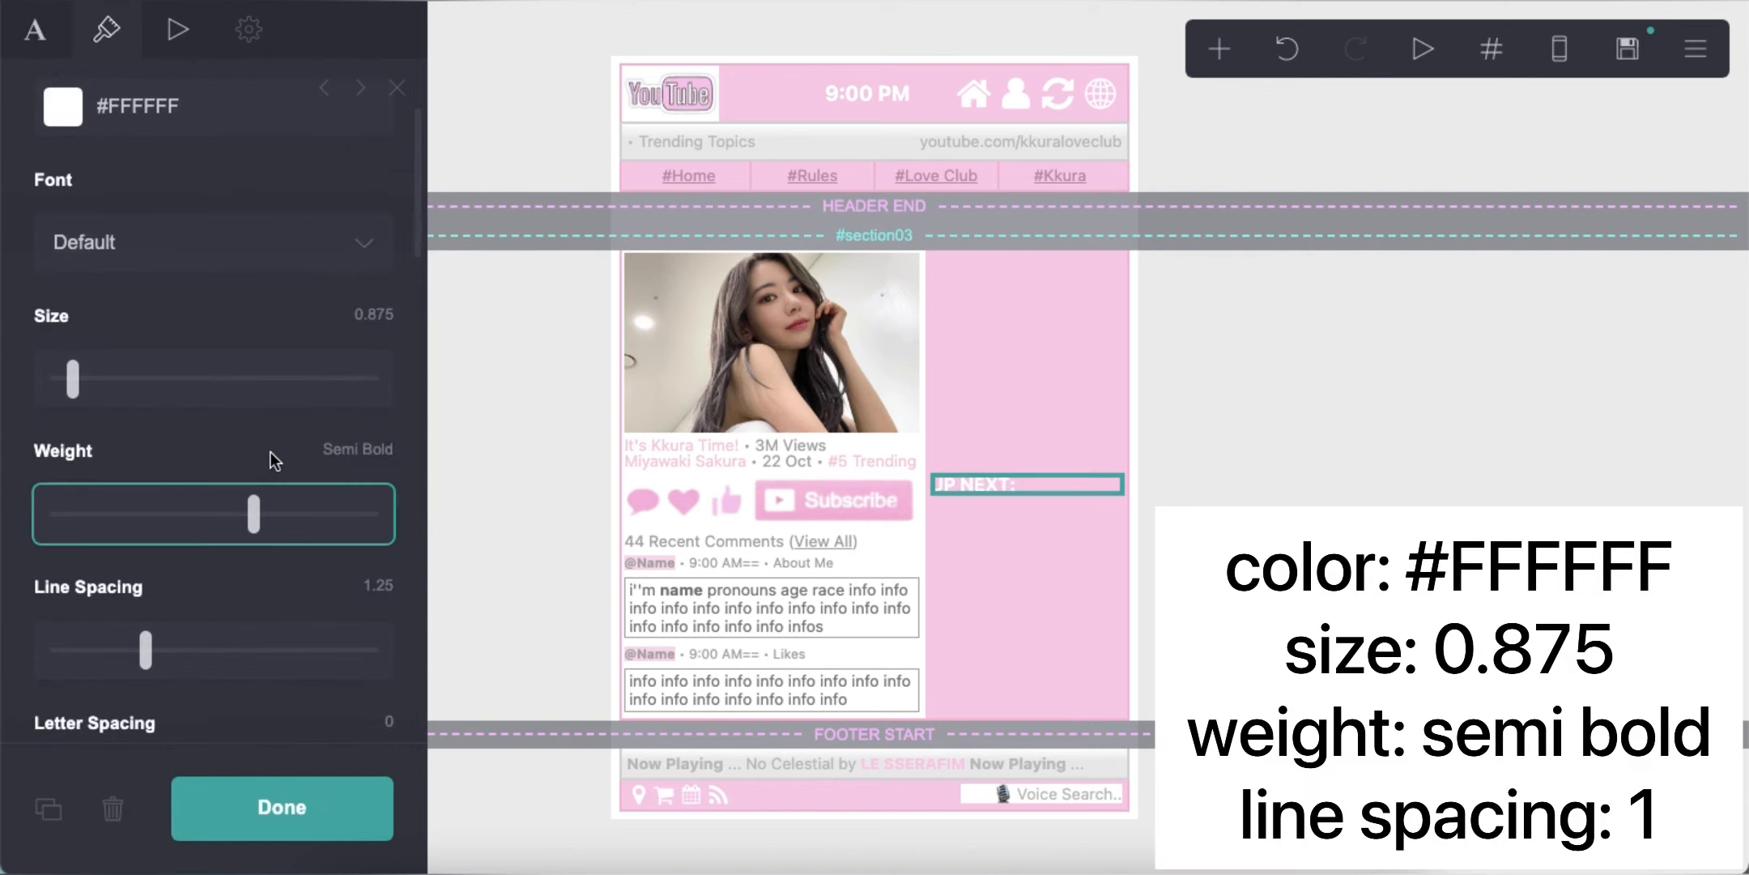
{"action": "left_click", "coordinate": [377, 584]}
{"action": "type", "text": "1"}
{"action": "key", "text": "Return"}
Switch the "UP NEXT:" text's mobile settings to Auto and check it in the mobile layout.
{"action": "scroll", "coordinate": [231, 571], "scroll_direction": "down", "scroll_amount": 5}
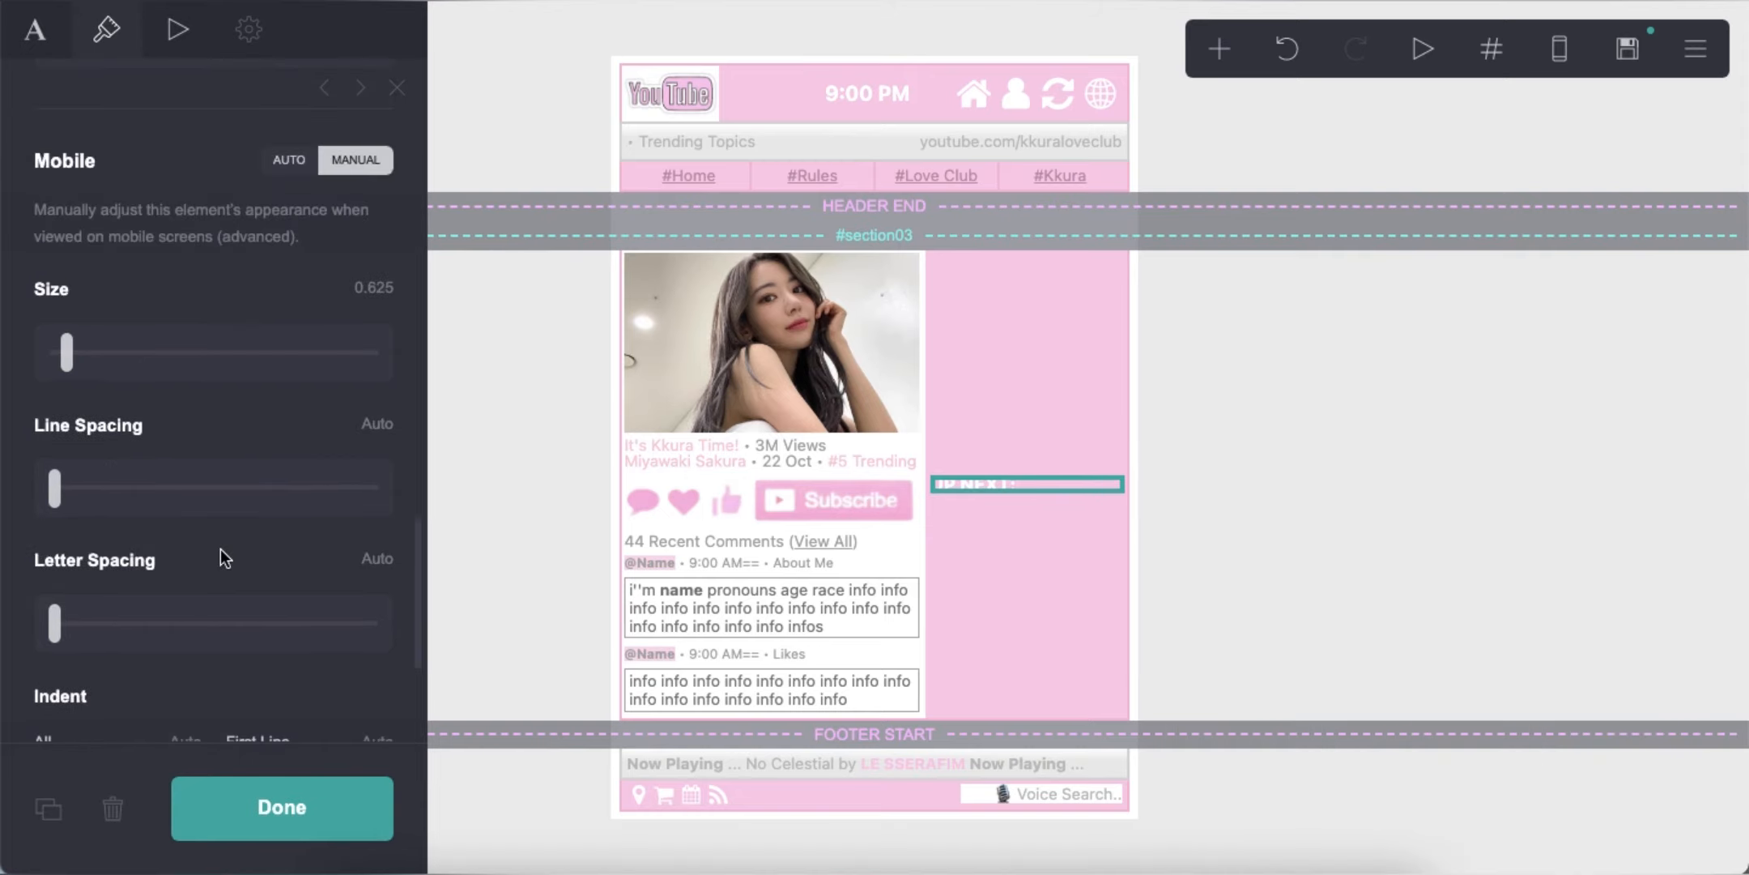
{"action": "left_click", "coordinate": [1562, 51]}
{"action": "scroll", "coordinate": [243, 477], "scroll_direction": "up", "scroll_amount": 1}
{"action": "left_click", "coordinate": [289, 197]}
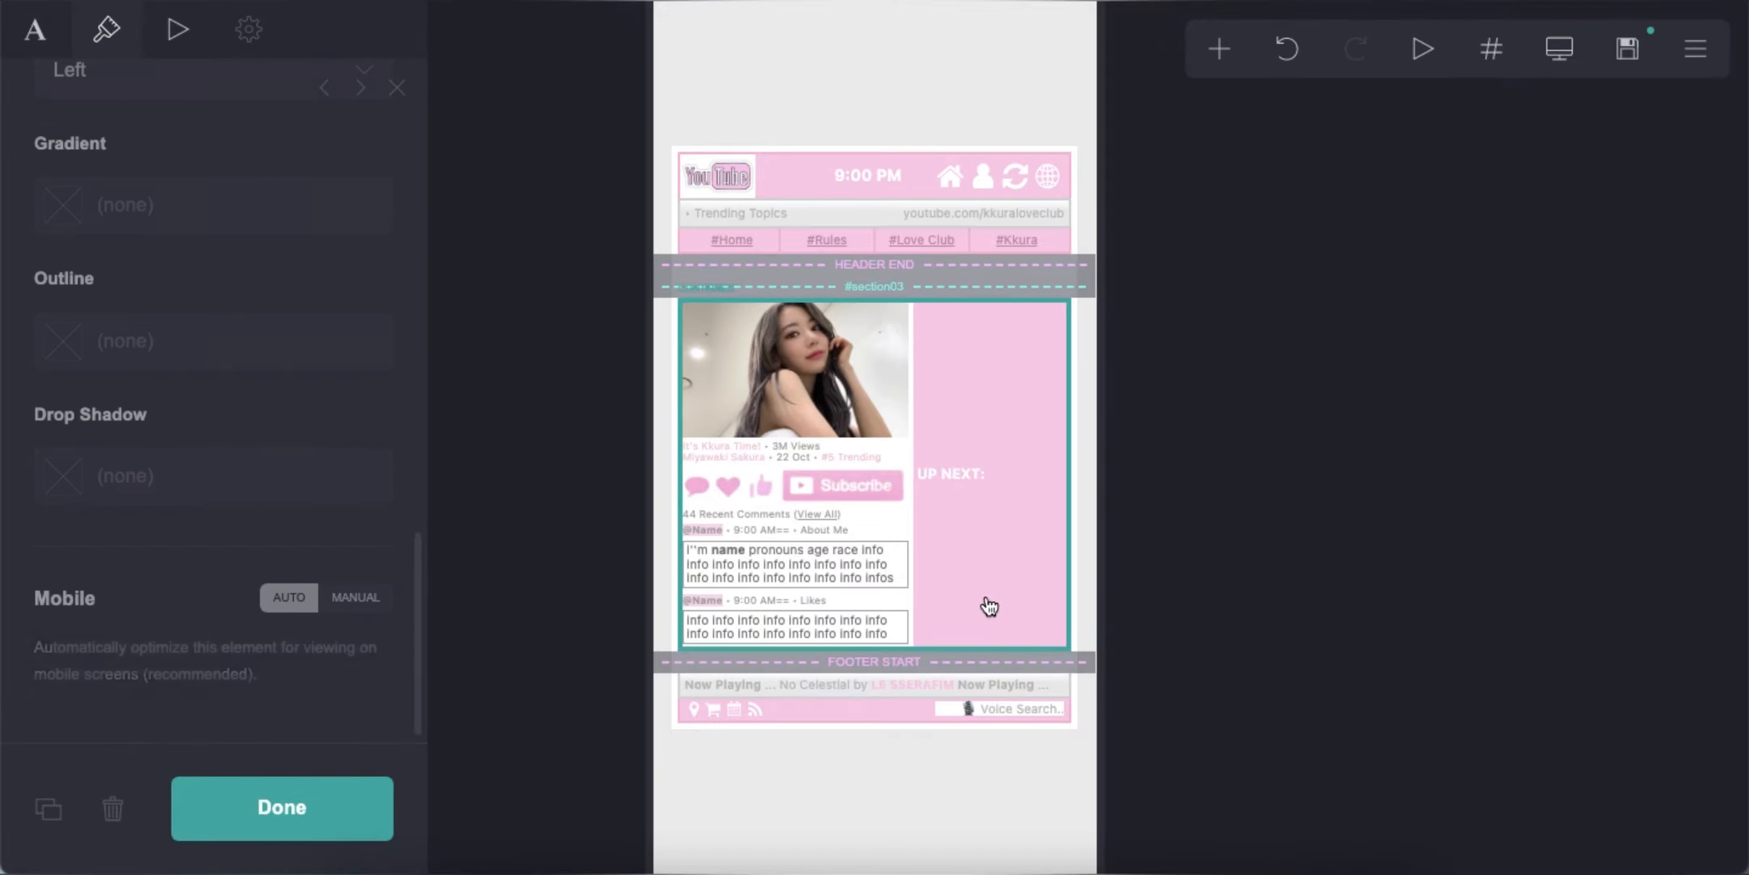
{"action": "left_click", "coordinate": [1008, 585]}
{"action": "left_click", "coordinate": [1559, 51]}
{"action": "left_click", "coordinate": [1238, 180]}
Add an image below the "UP NEXT:" text and upload the 25:20 video thumbnail to it without cropping.
{"action": "left_click", "coordinate": [1218, 50]}
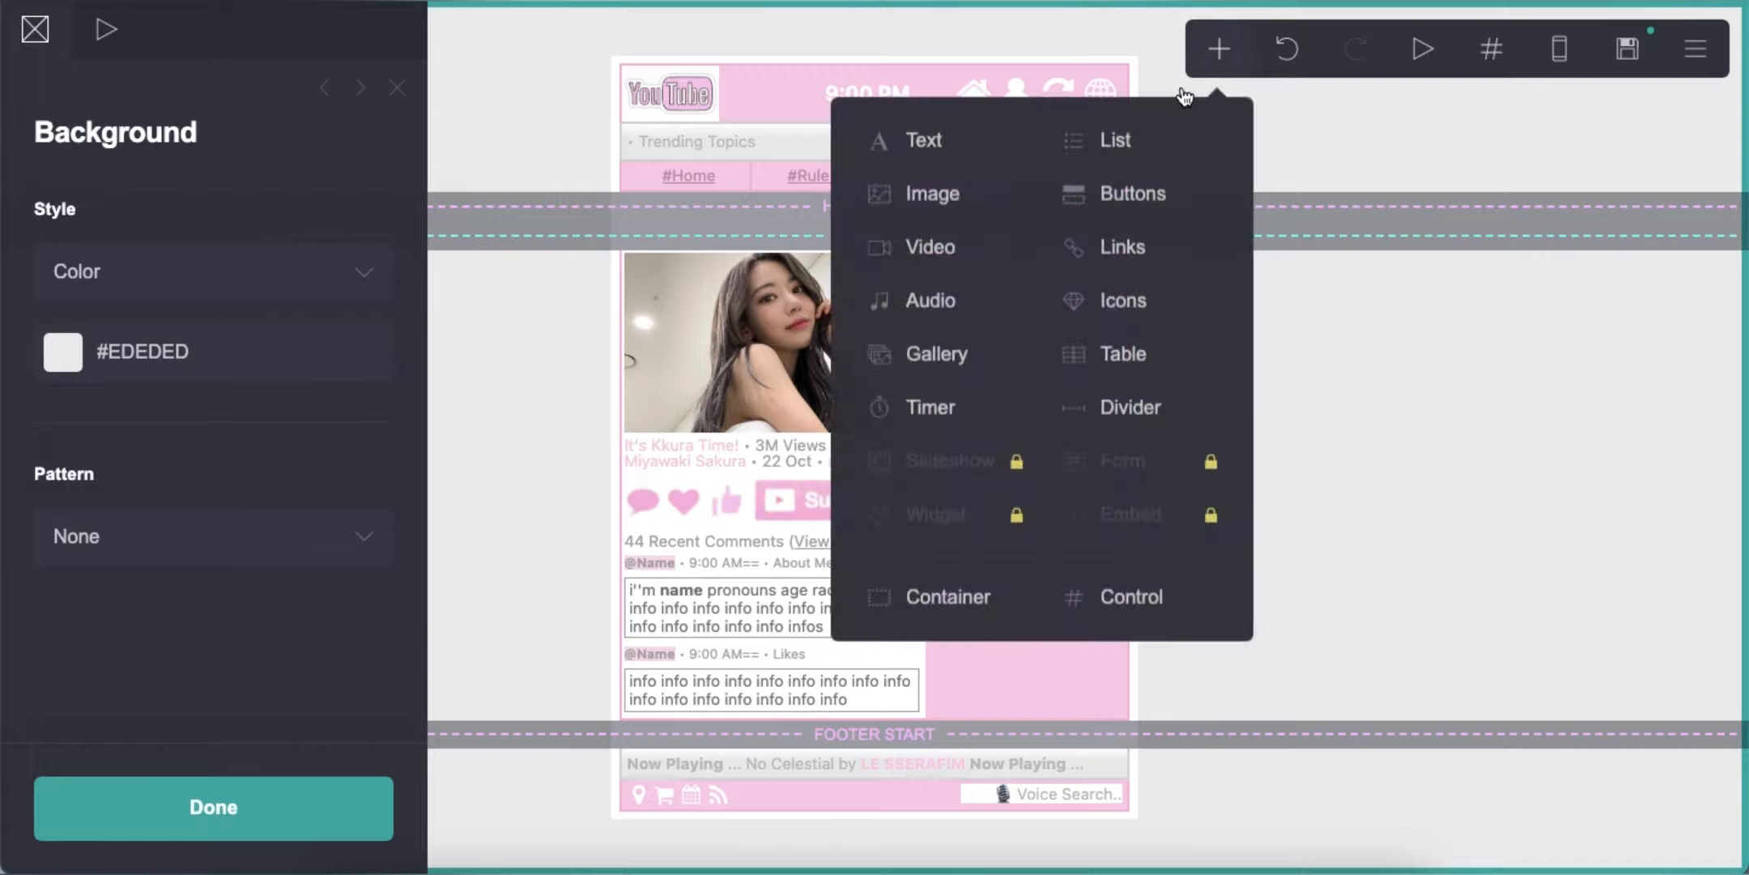
{"action": "left_click", "coordinate": [929, 193]}
{"action": "left_click_drag", "start_coordinate": [825, 664], "coordinate": [1004, 235]}
{"action": "left_click", "coordinate": [35, 29]}
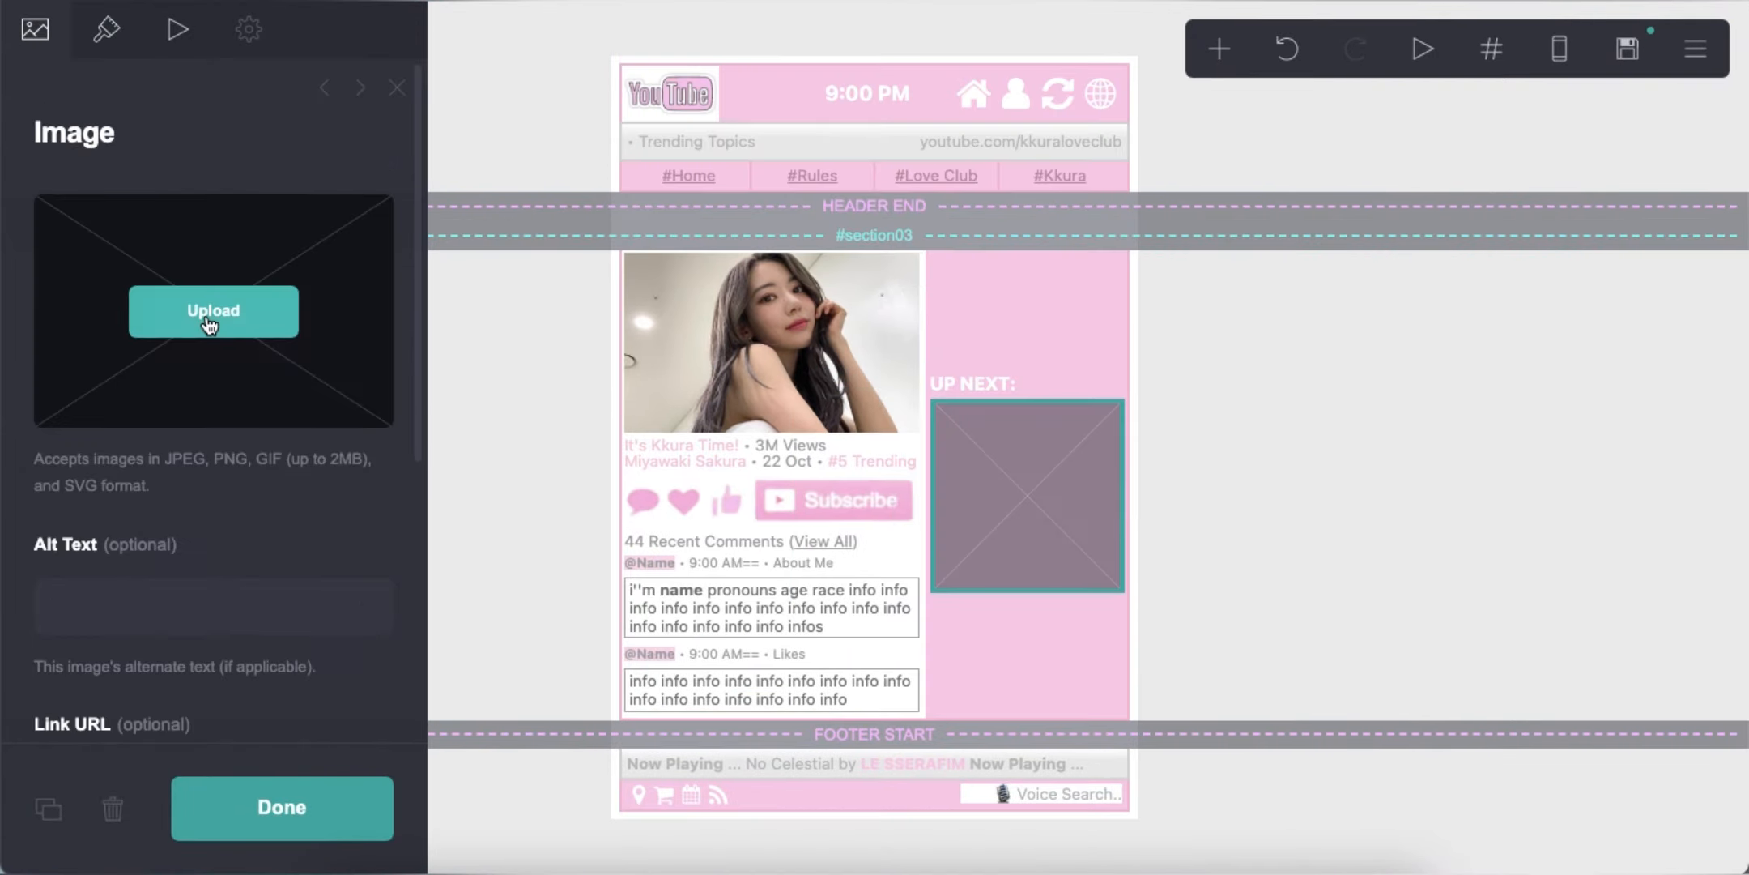
{"action": "left_click", "coordinate": [213, 311]}
{"action": "double_click", "coordinate": [693, 492]}
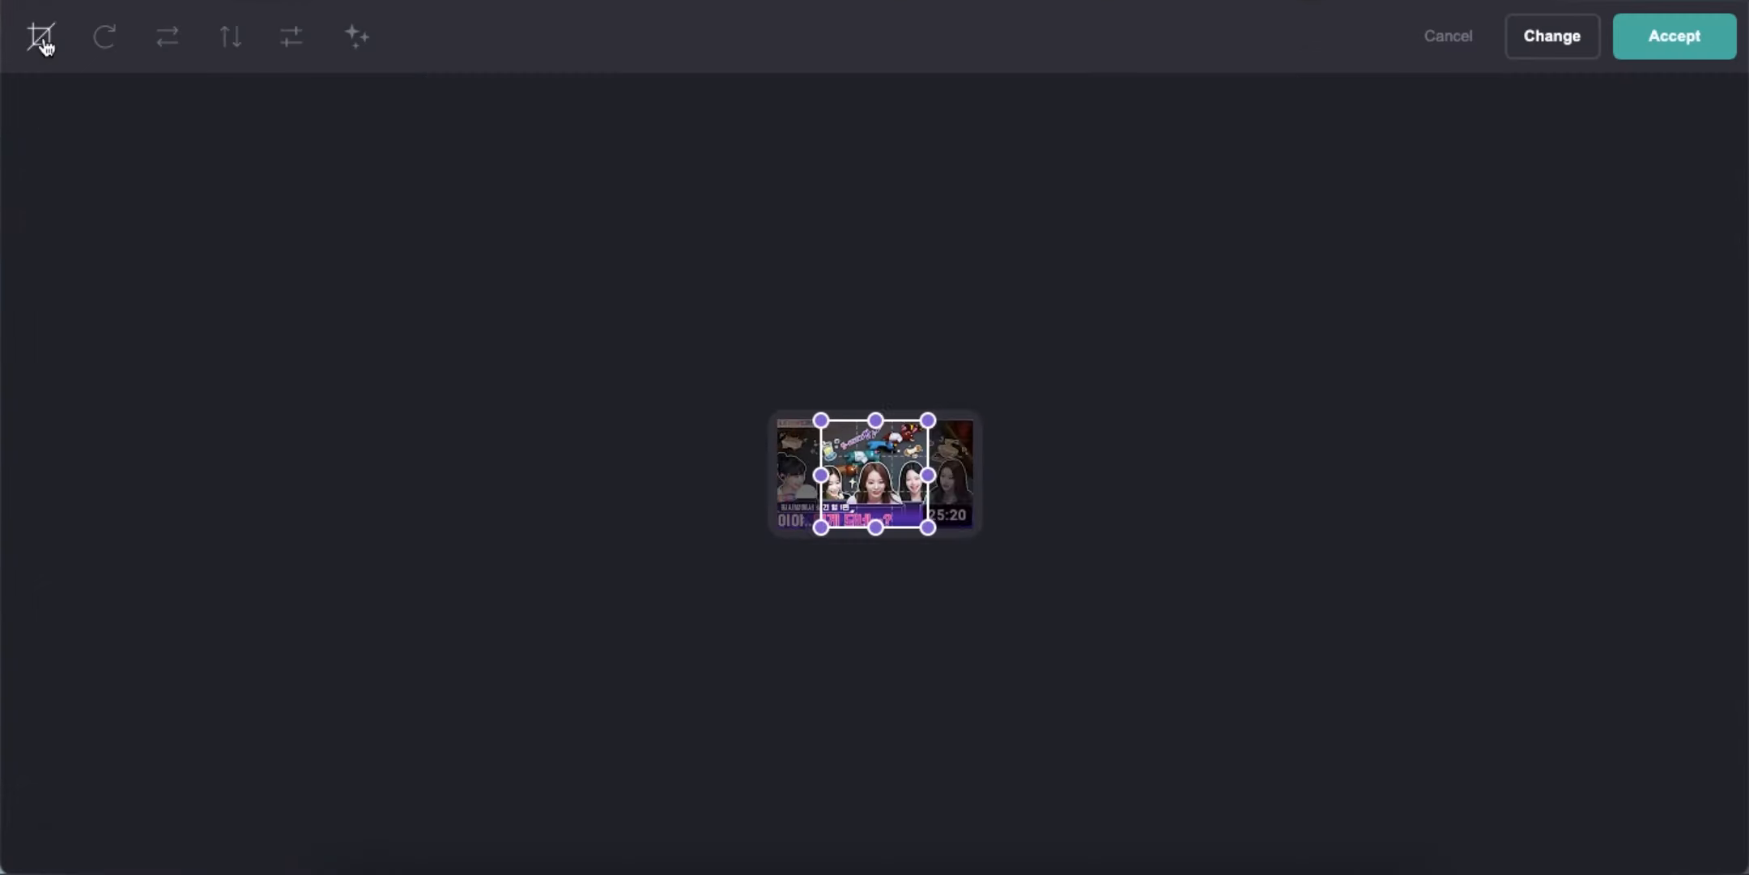
{"action": "left_click", "coordinate": [1669, 45]}
{"action": "left_click", "coordinate": [1257, 441]}
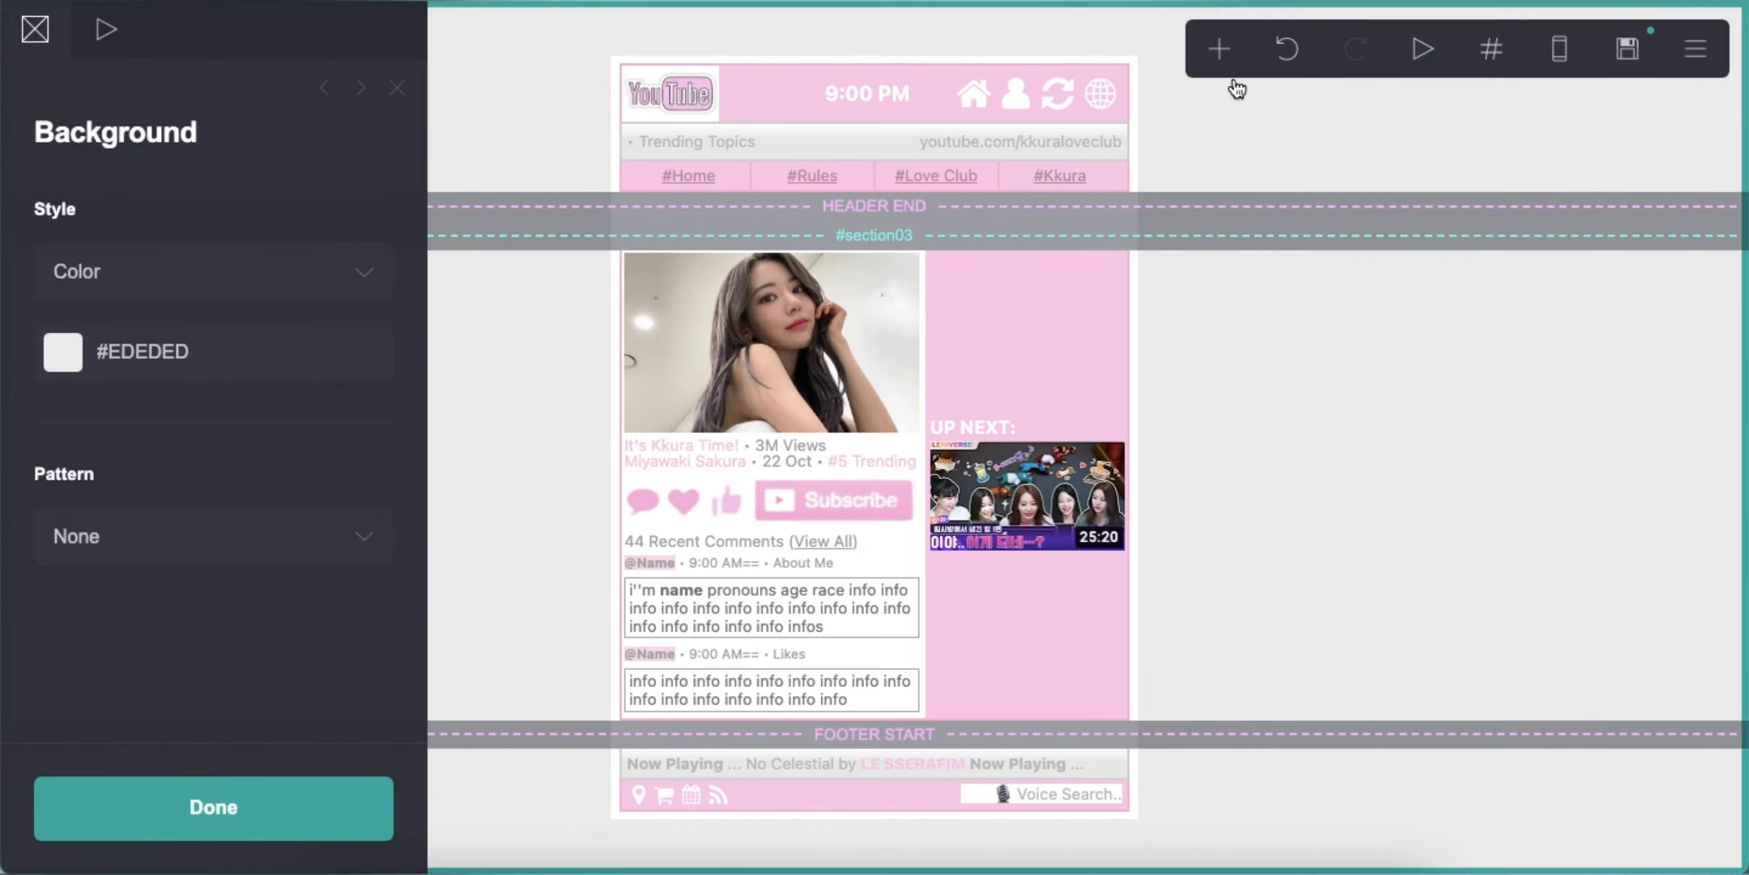
Add a text below the 25:20 thumbnail reading "[LENIVERSE] EP.8 • 688K Views • 3 Weeks Ago".
{"action": "left_click", "coordinate": [1218, 50]}
{"action": "left_click", "coordinate": [923, 139]}
{"action": "left_click_drag", "start_coordinate": [770, 814], "coordinate": [932, 553]}
{"action": "left_click", "coordinate": [57, 53]}
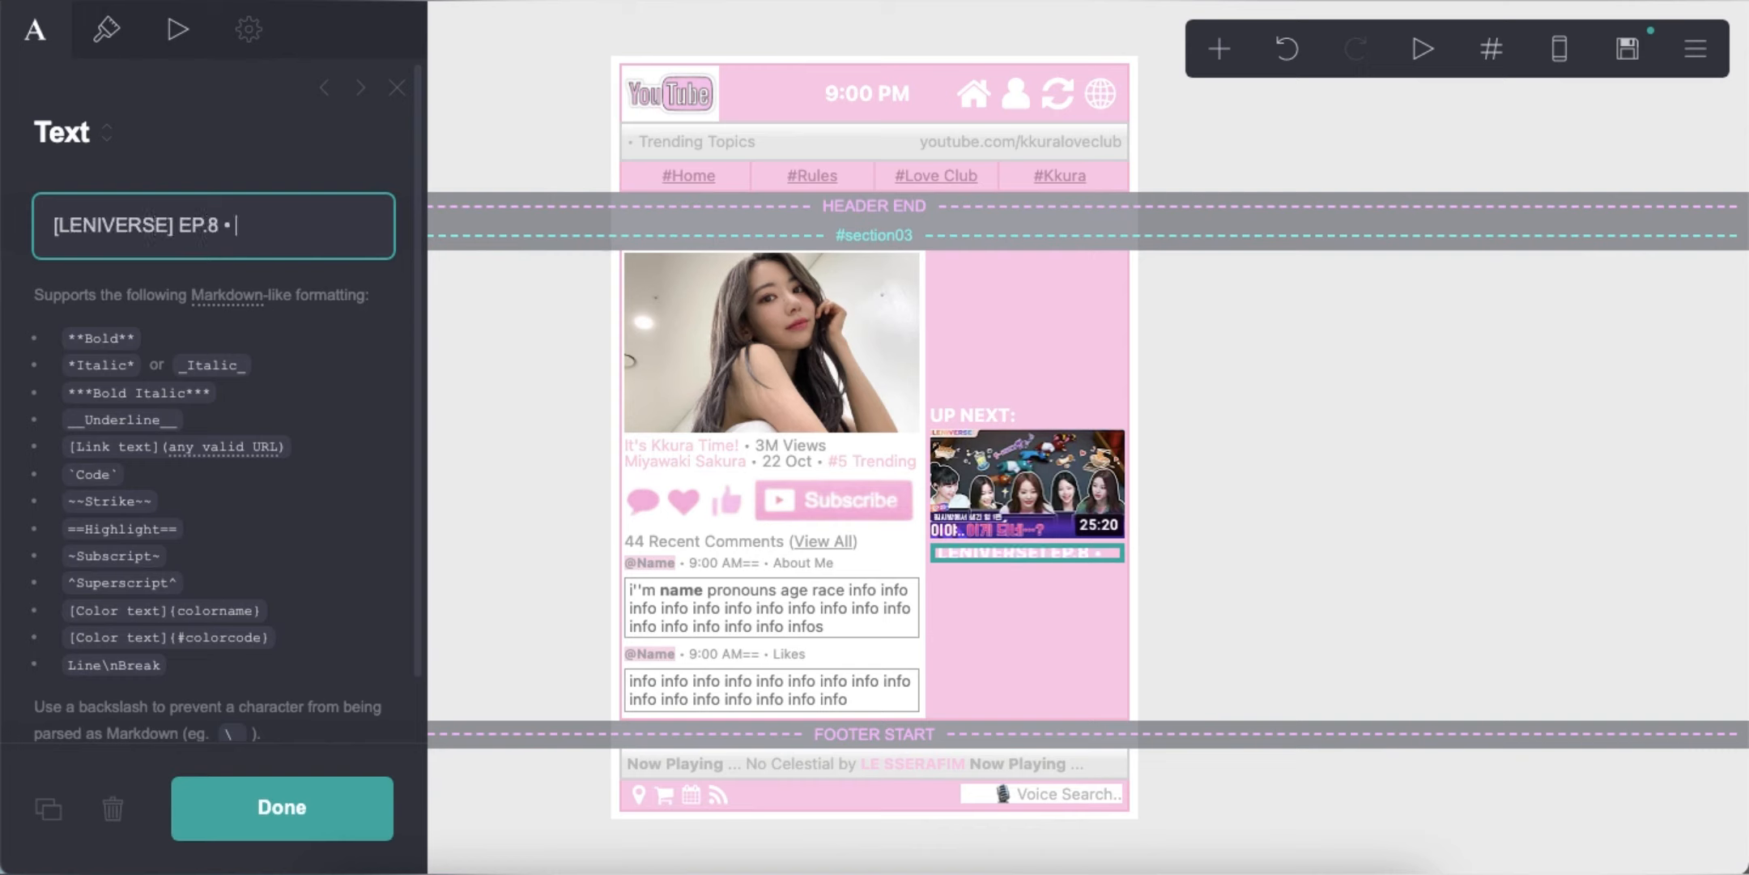
{"action": "type", "text": "688K Views"}
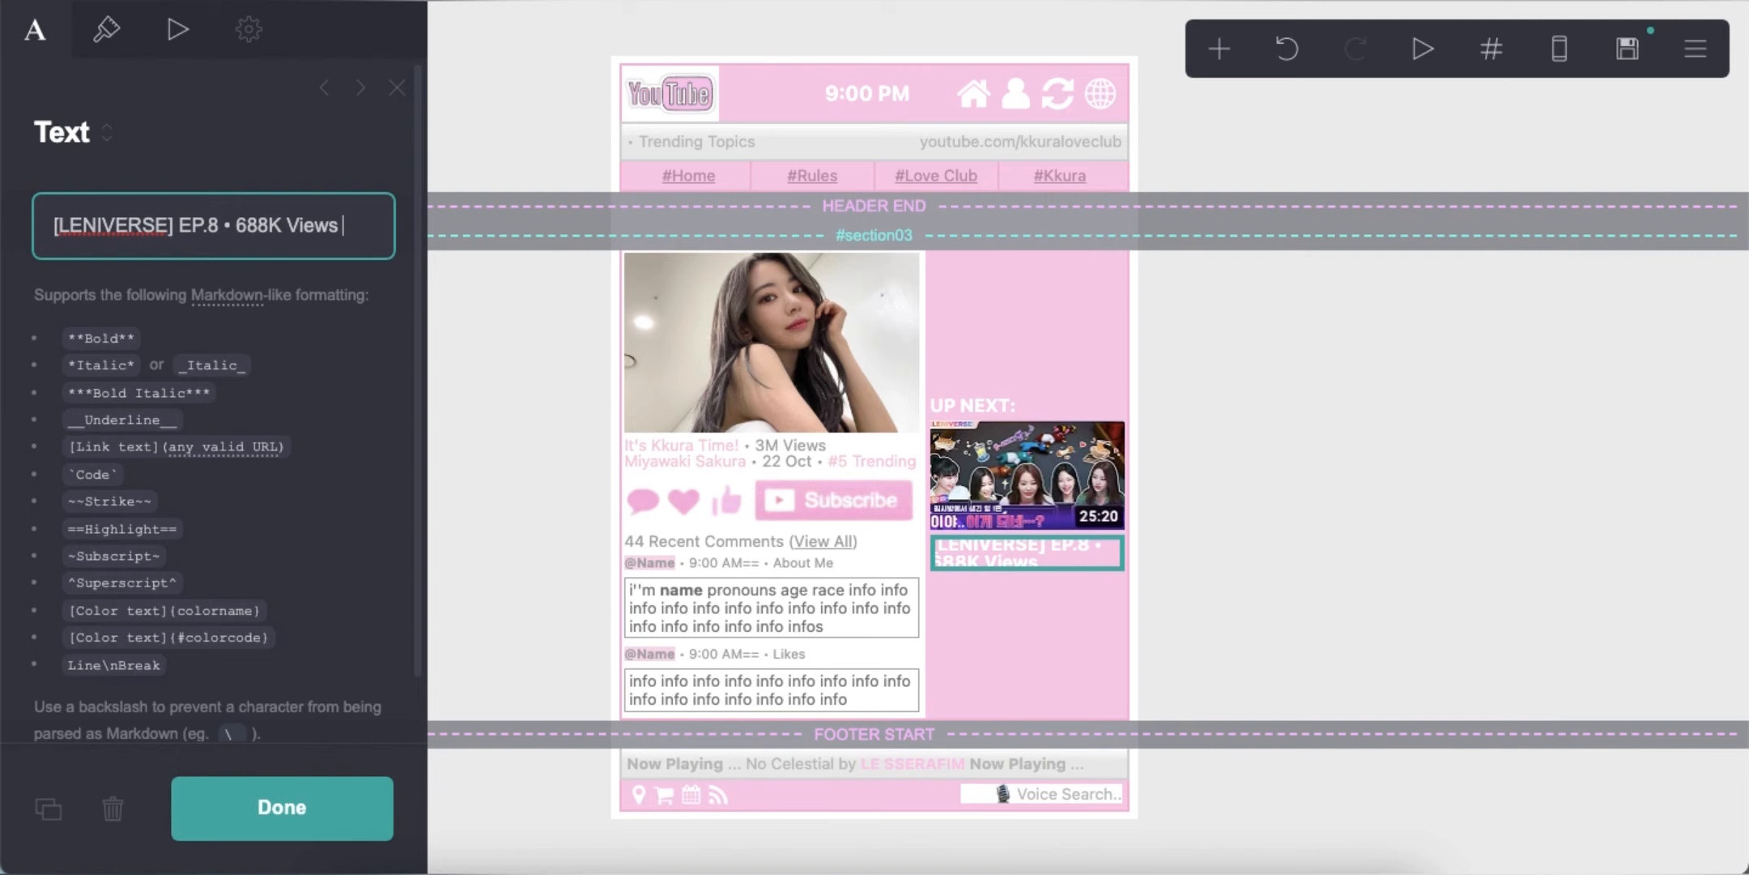
{"action": "type", "text": "Weeks Ago"}
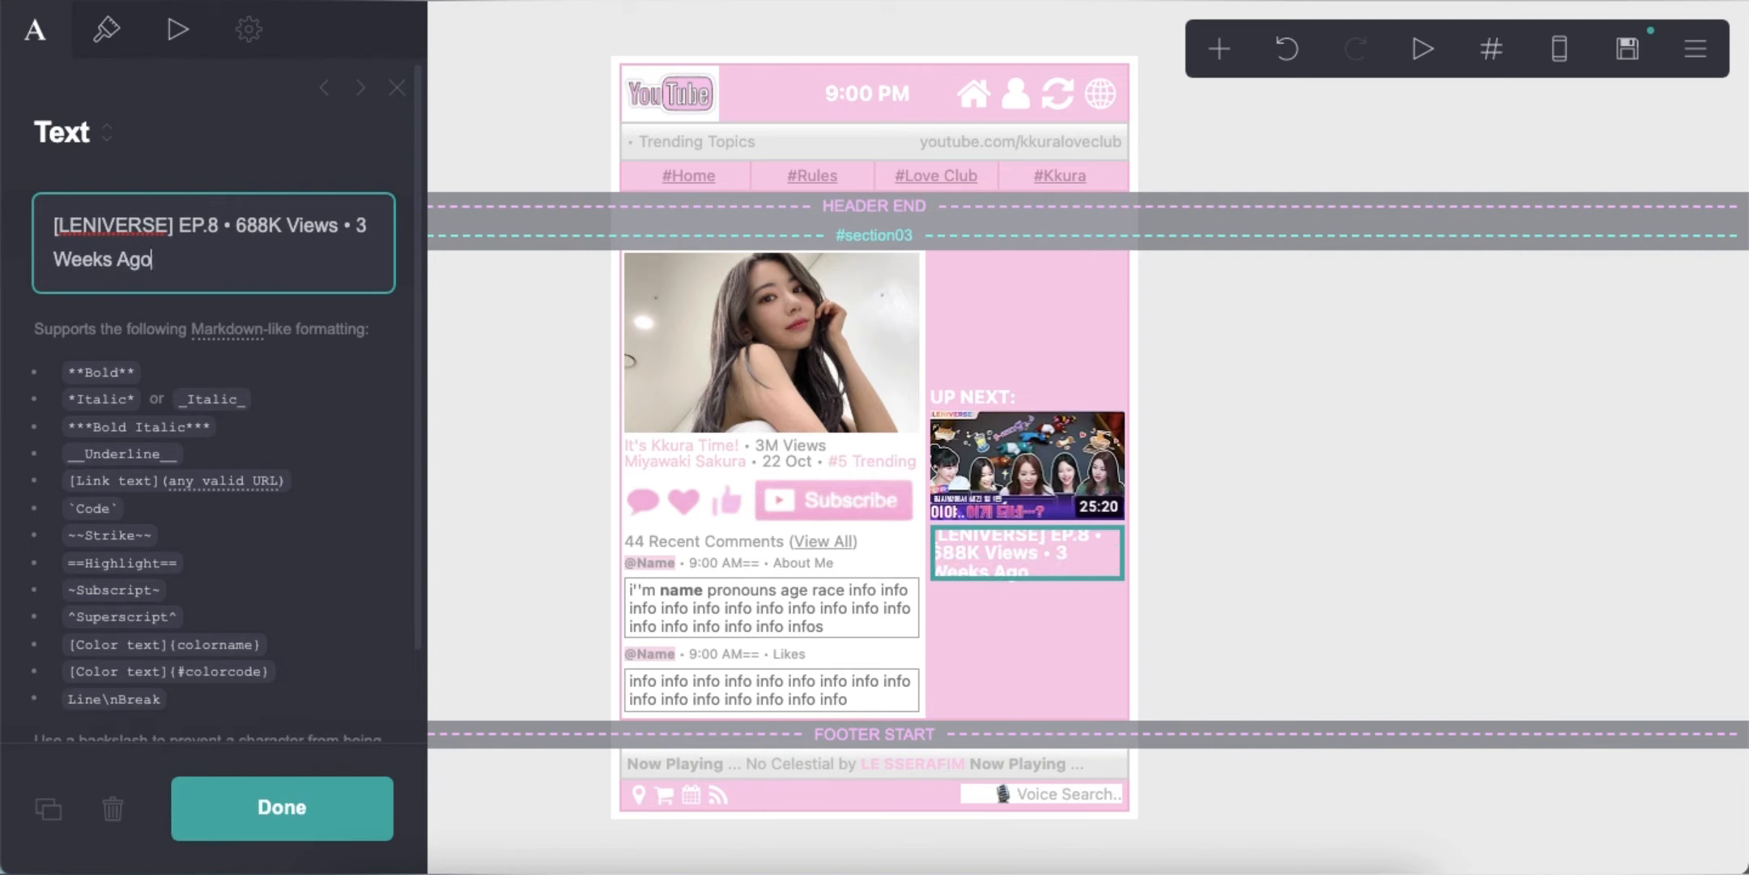
Set the [LENIVERSE] caption's size to 0.75 and its weight to Regular, and check the mobile layout.
{"action": "left_click", "coordinate": [111, 51]}
{"action": "left_click", "coordinate": [371, 499]}
{"action": "type", "text": ".75"}
{"action": "key", "text": "Return"}
{"action": "scroll", "coordinate": [333, 508], "scroll_direction": "down", "scroll_amount": 1}
{"action": "left_click", "coordinate": [159, 661]}
{"action": "left_click", "coordinate": [1416, 332]}
{"action": "left_click", "coordinate": [1546, 64]}
{"action": "left_click", "coordinate": [1556, 50]}
Add a second image below the [LENIVERSE] caption and upload the 33:20 video thumbnail to it without cropping.
{"action": "left_click", "coordinate": [1218, 48]}
{"action": "left_click", "coordinate": [895, 212]}
{"action": "left_click_drag", "start_coordinate": [800, 749], "coordinate": [987, 324]}
{"action": "left_click", "coordinate": [230, 314]}
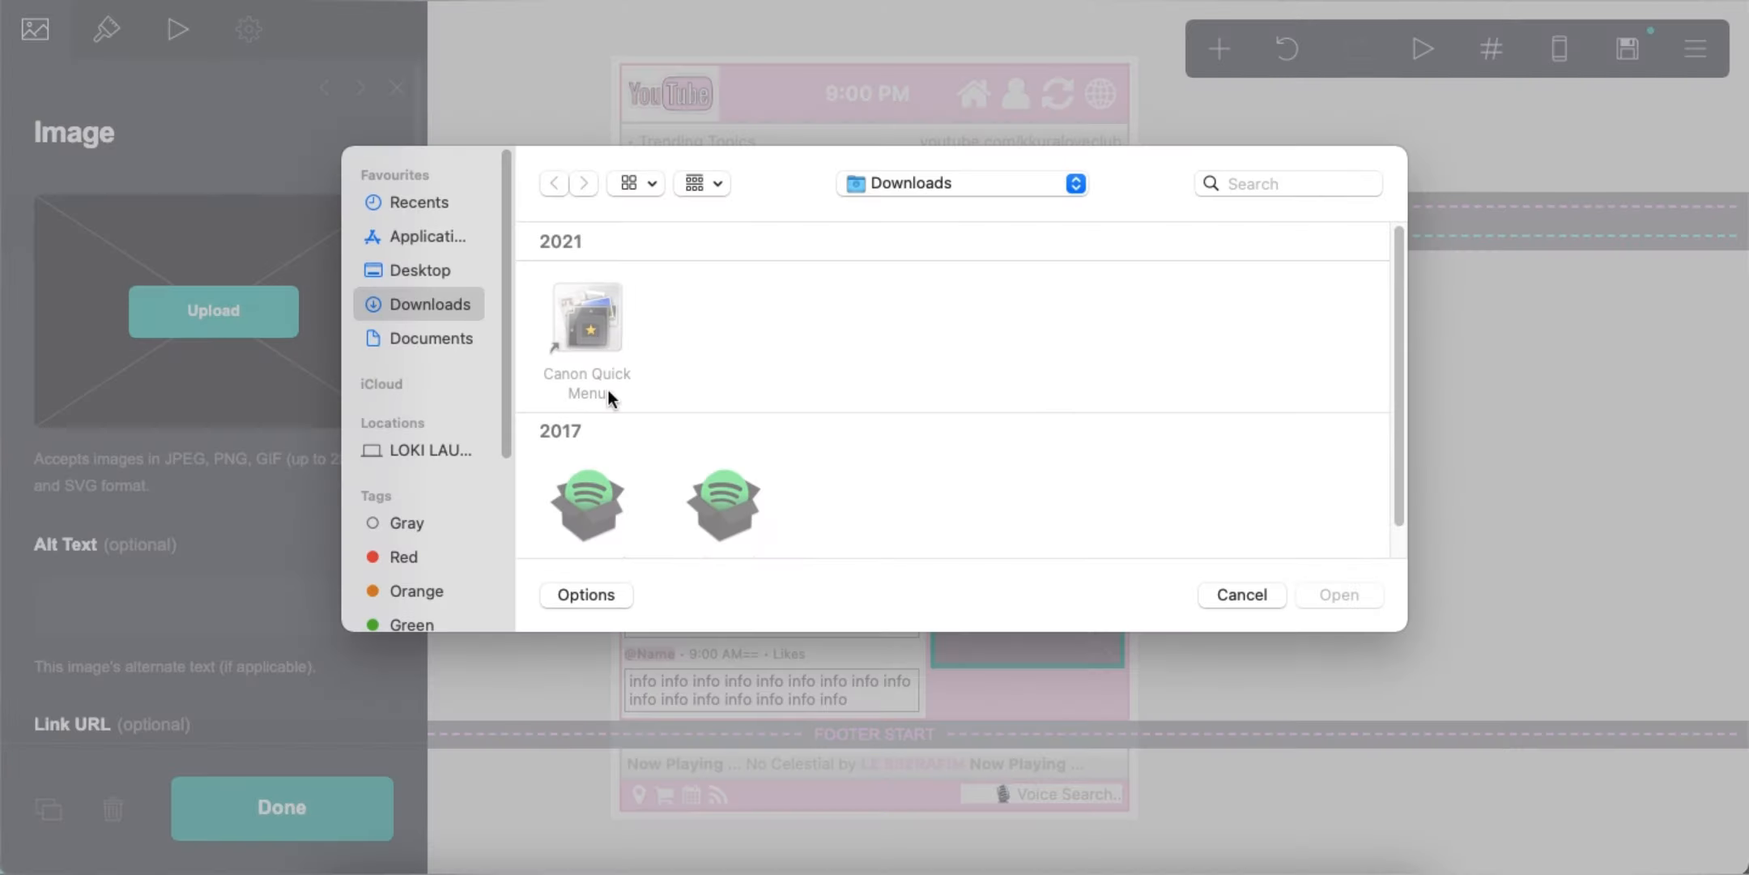
{"action": "left_click", "coordinate": [863, 502]}
{"action": "left_click", "coordinate": [1338, 595]}
{"action": "left_click", "coordinate": [42, 39]}
{"action": "left_click", "coordinate": [43, 38]}
{"action": "left_click", "coordinate": [1657, 47]}
Set the 33:20 thumbnail's height to 5.
{"action": "left_click", "coordinate": [106, 30]}
{"action": "left_click", "coordinate": [360, 364]}
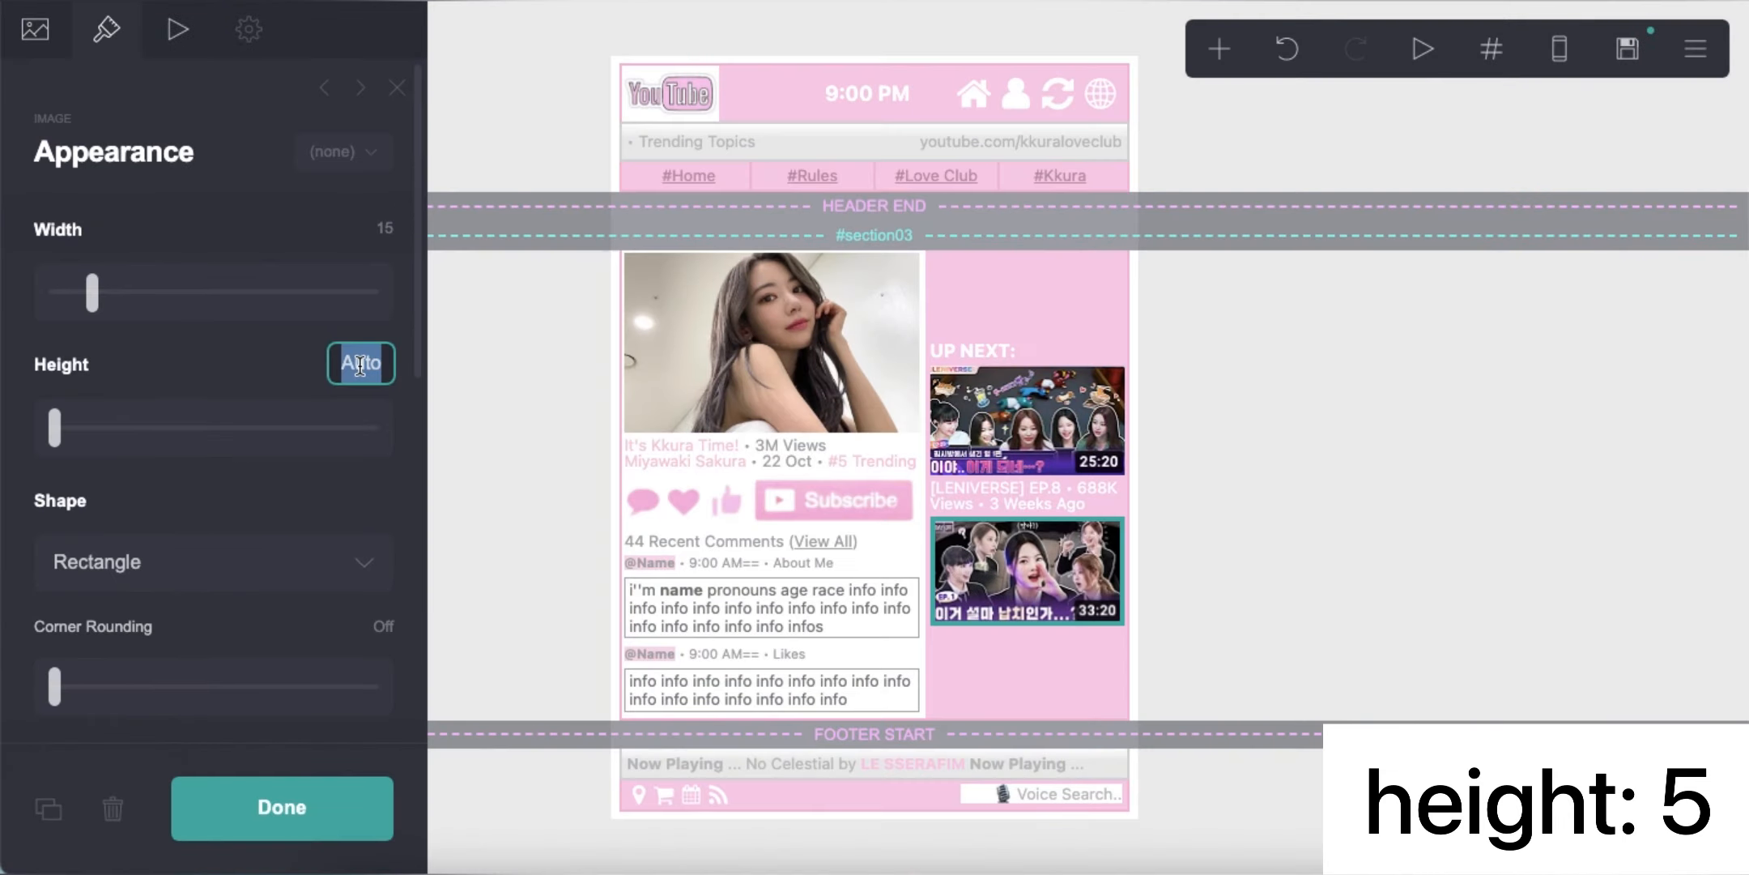
{"action": "type", "text": "5"}
Duplicate the [LENIVERSE] caption below the 33:20 thumbnail and change its text to "LE SSERAFIM's DAY OFF 1M Views • 1 Month Ago".
{"action": "left_click", "coordinate": [1062, 516]}
{"action": "left_click_drag", "start_coordinate": [1063, 516], "coordinate": [1049, 653]}
{"action": "left_click", "coordinate": [35, 30]}
{"action": "left_click_drag", "start_coordinate": [160, 262], "coordinate": [5, 205]}
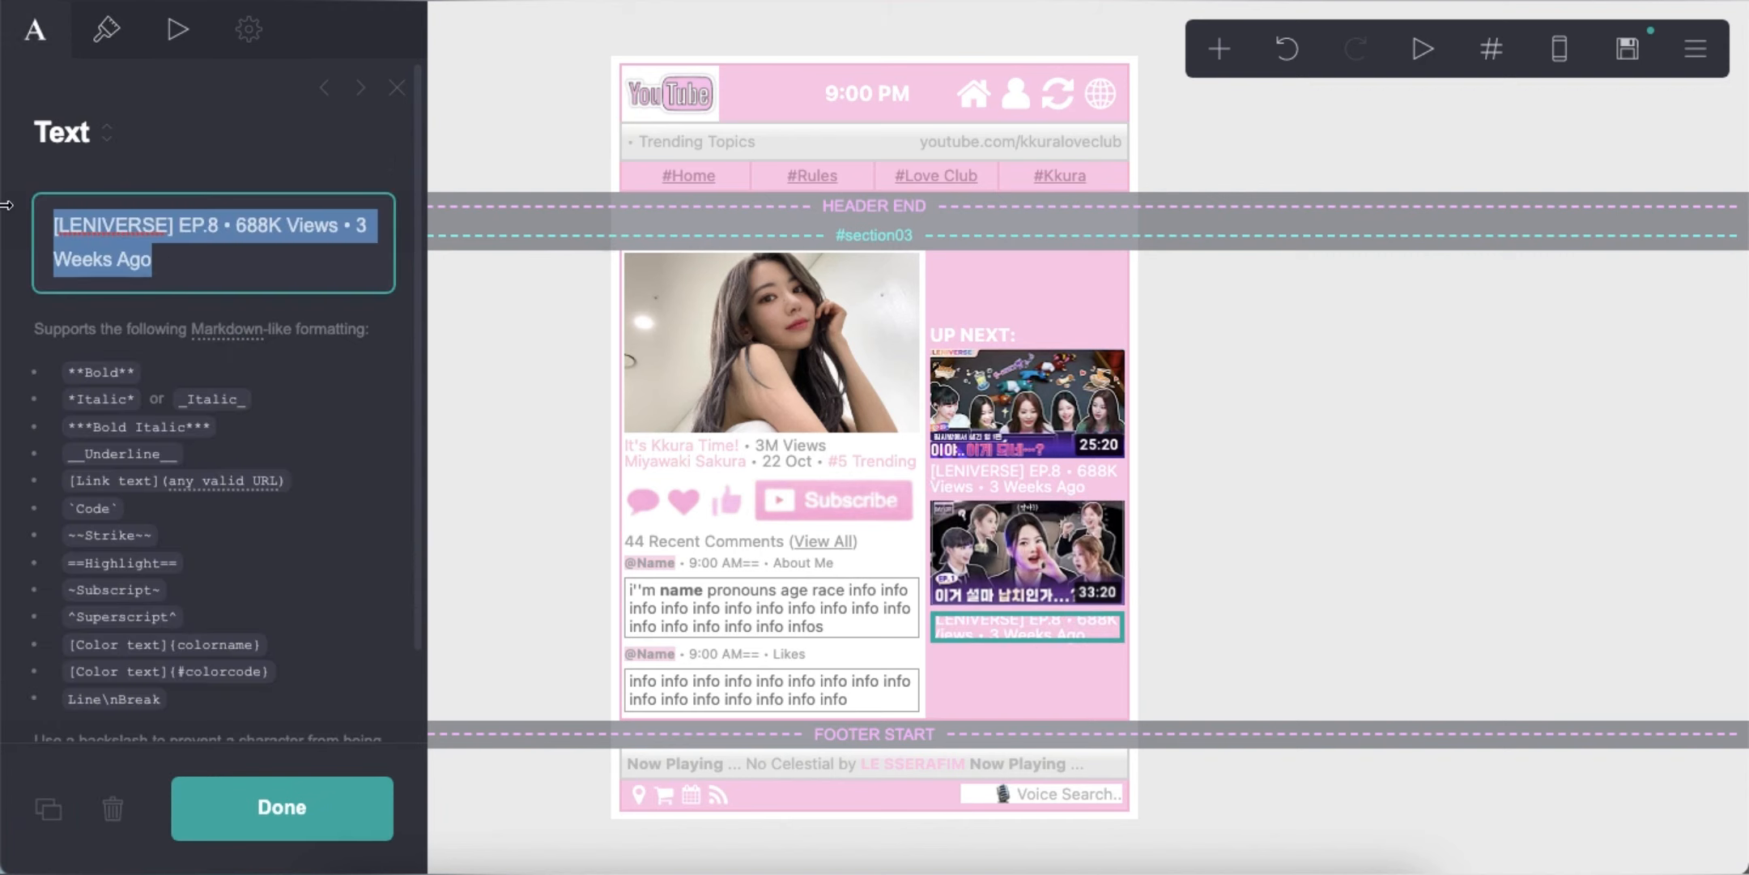
{"action": "type", "text": "LE SSERAFIM"}
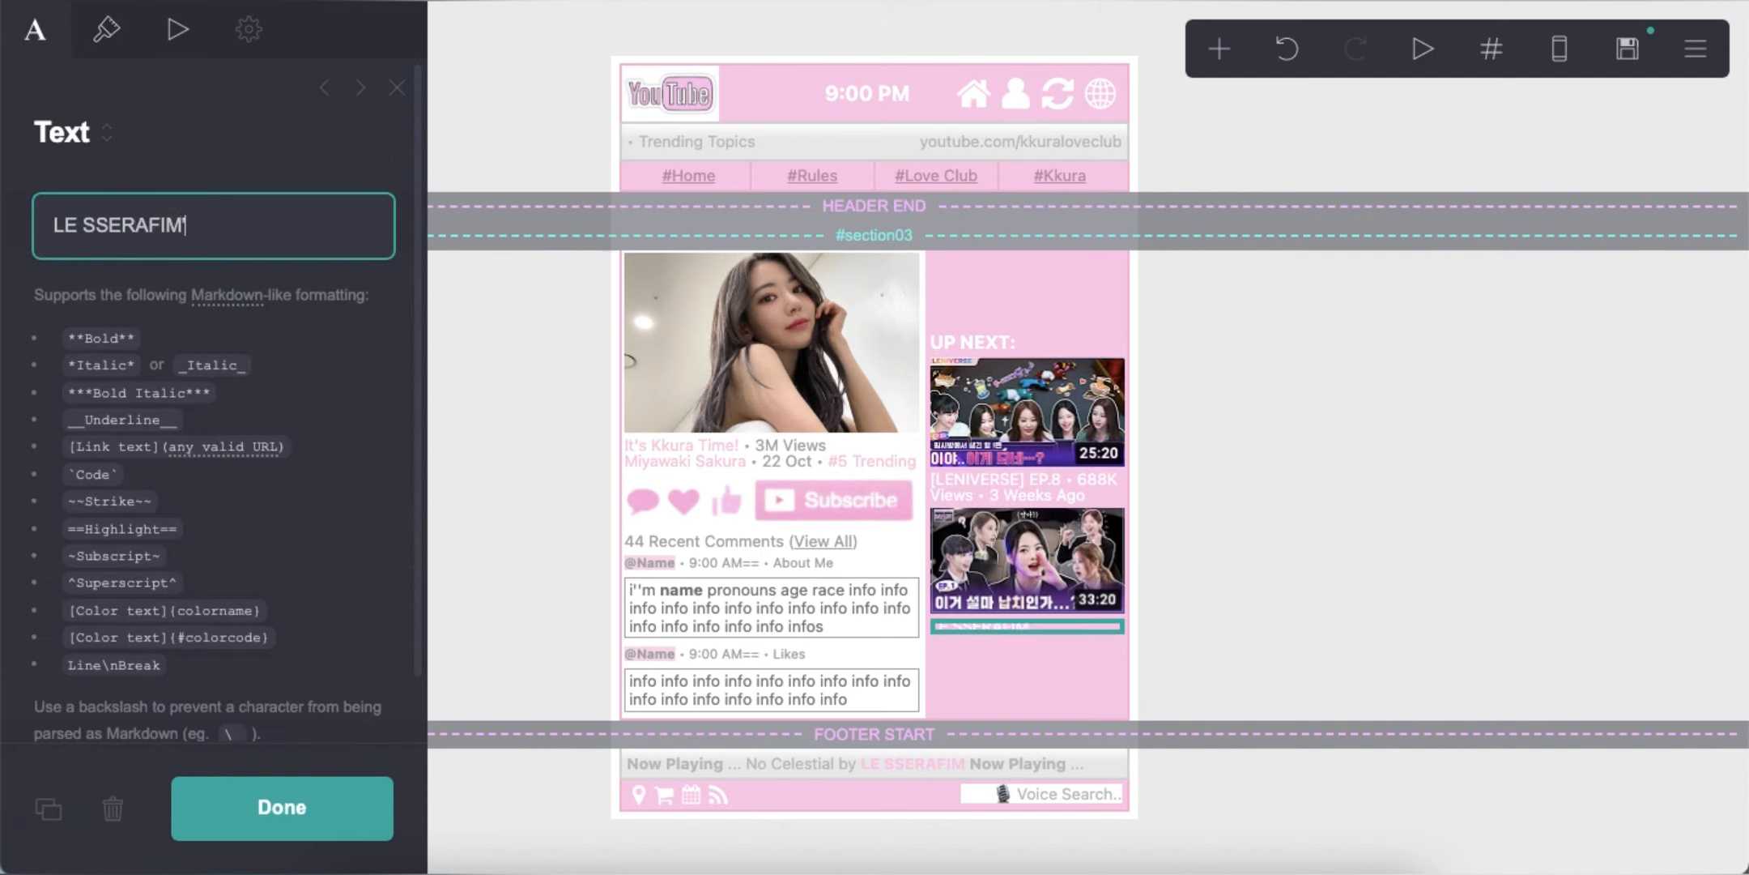
{"action": "type", "text": "'s DAY OFF 1M Views • 1 Month Ago"}
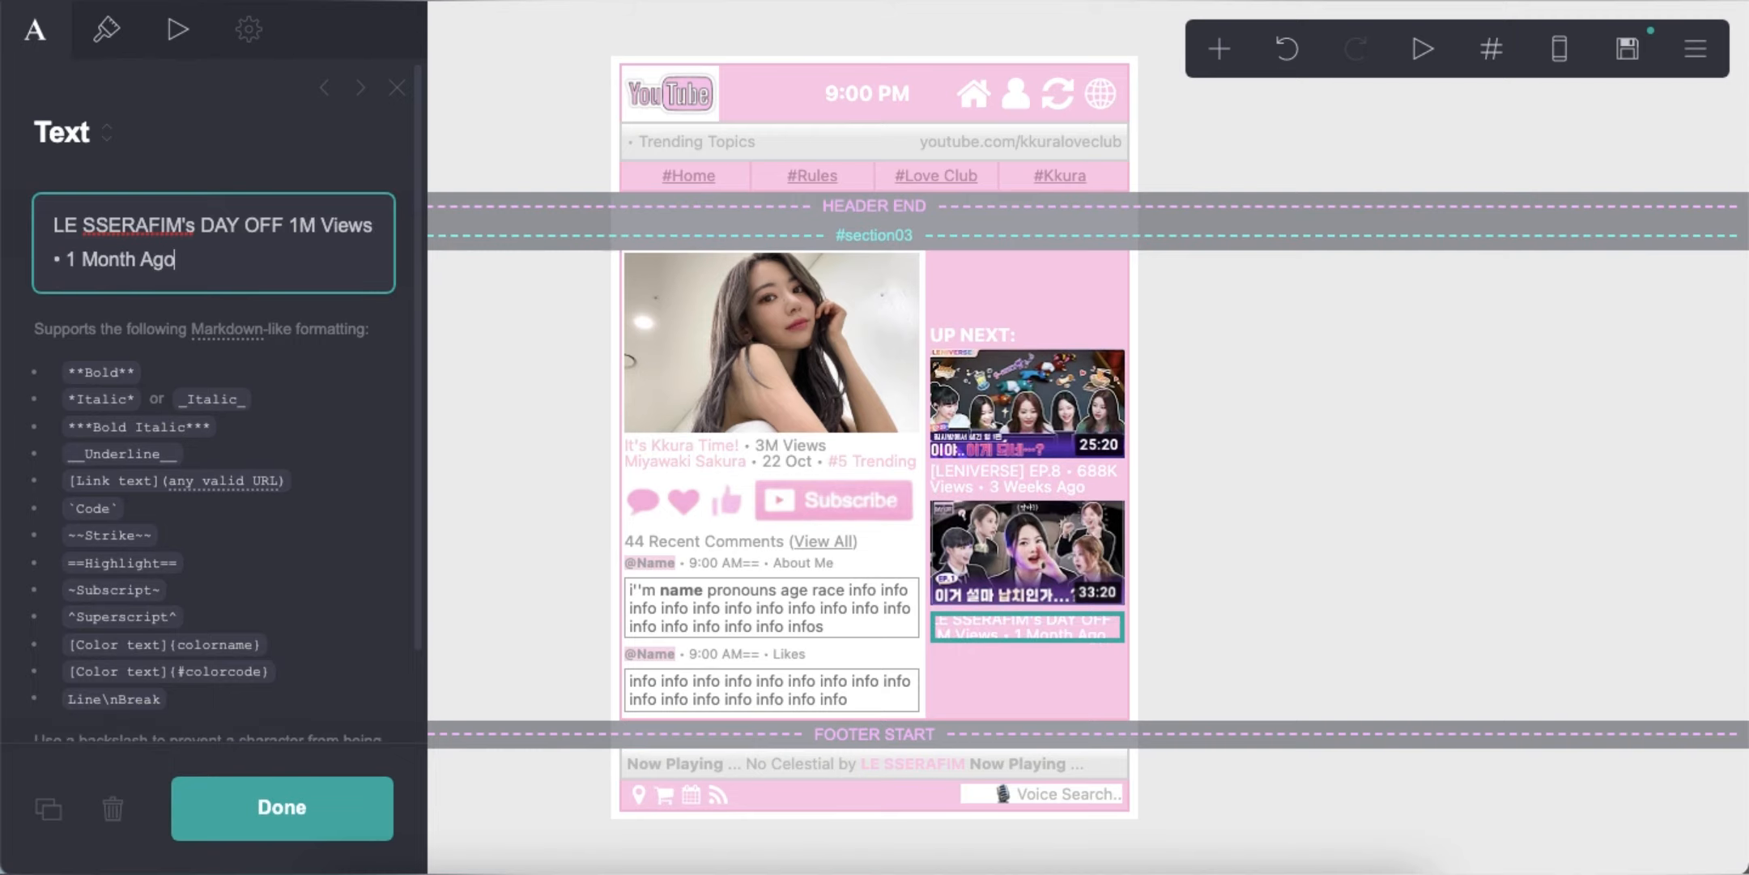
{"action": "left_click", "coordinate": [1253, 597]}
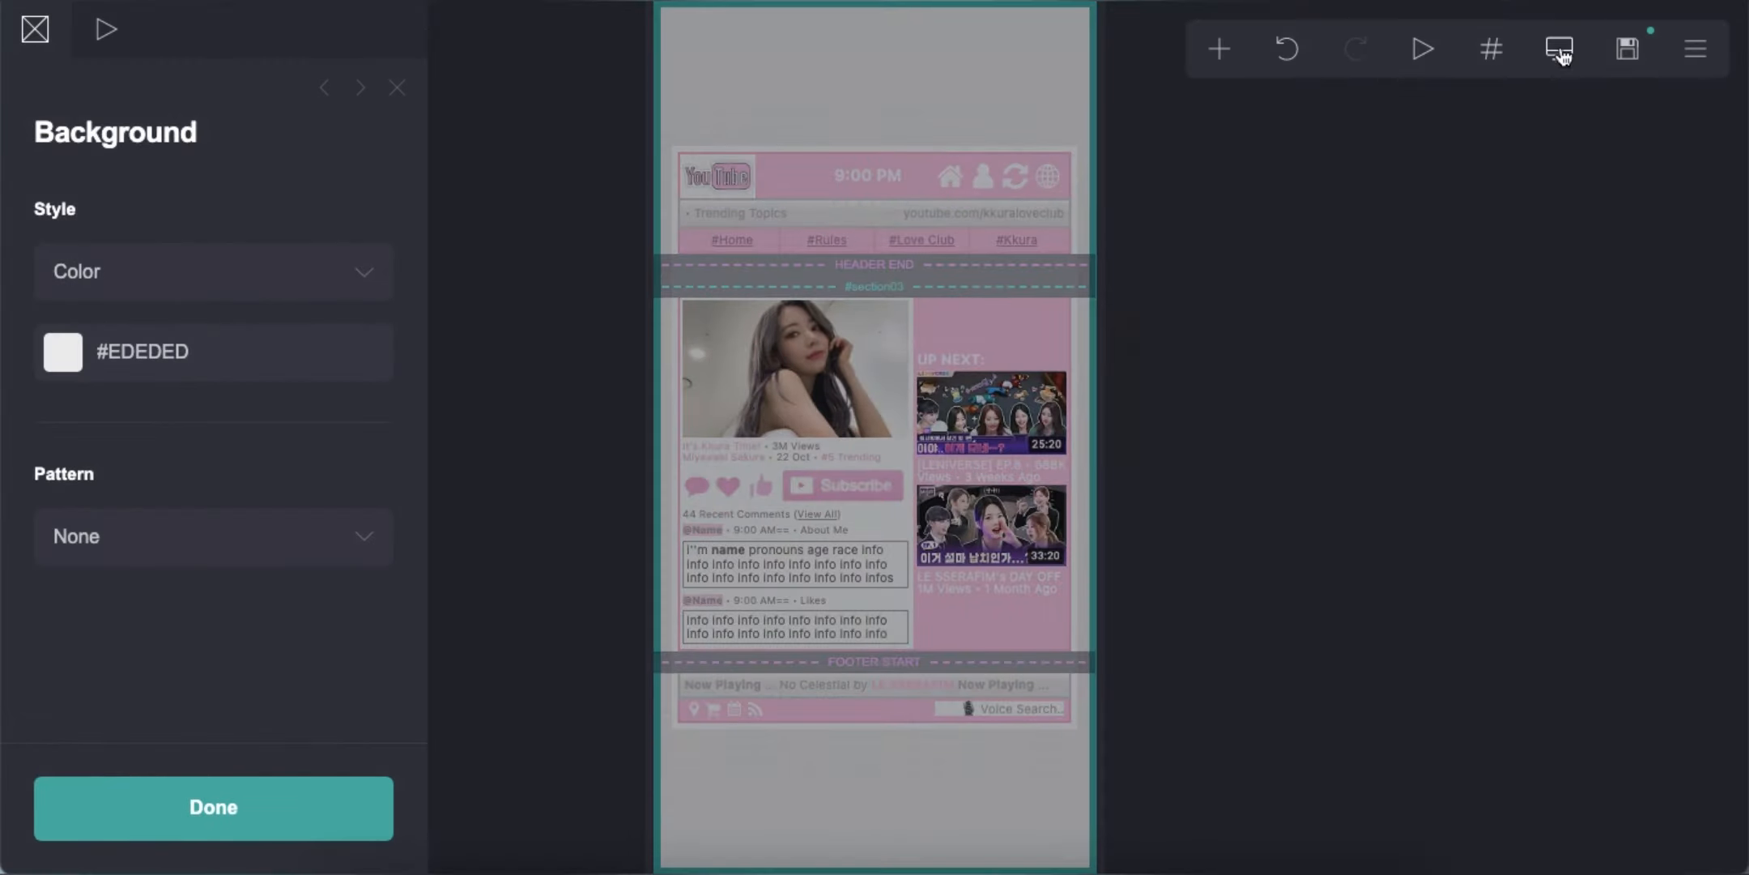
Duplicate the 33:20 thumbnail below the second caption and replace its image with the 3:52 video thumbnail.
{"action": "left_click", "coordinate": [1051, 584]}
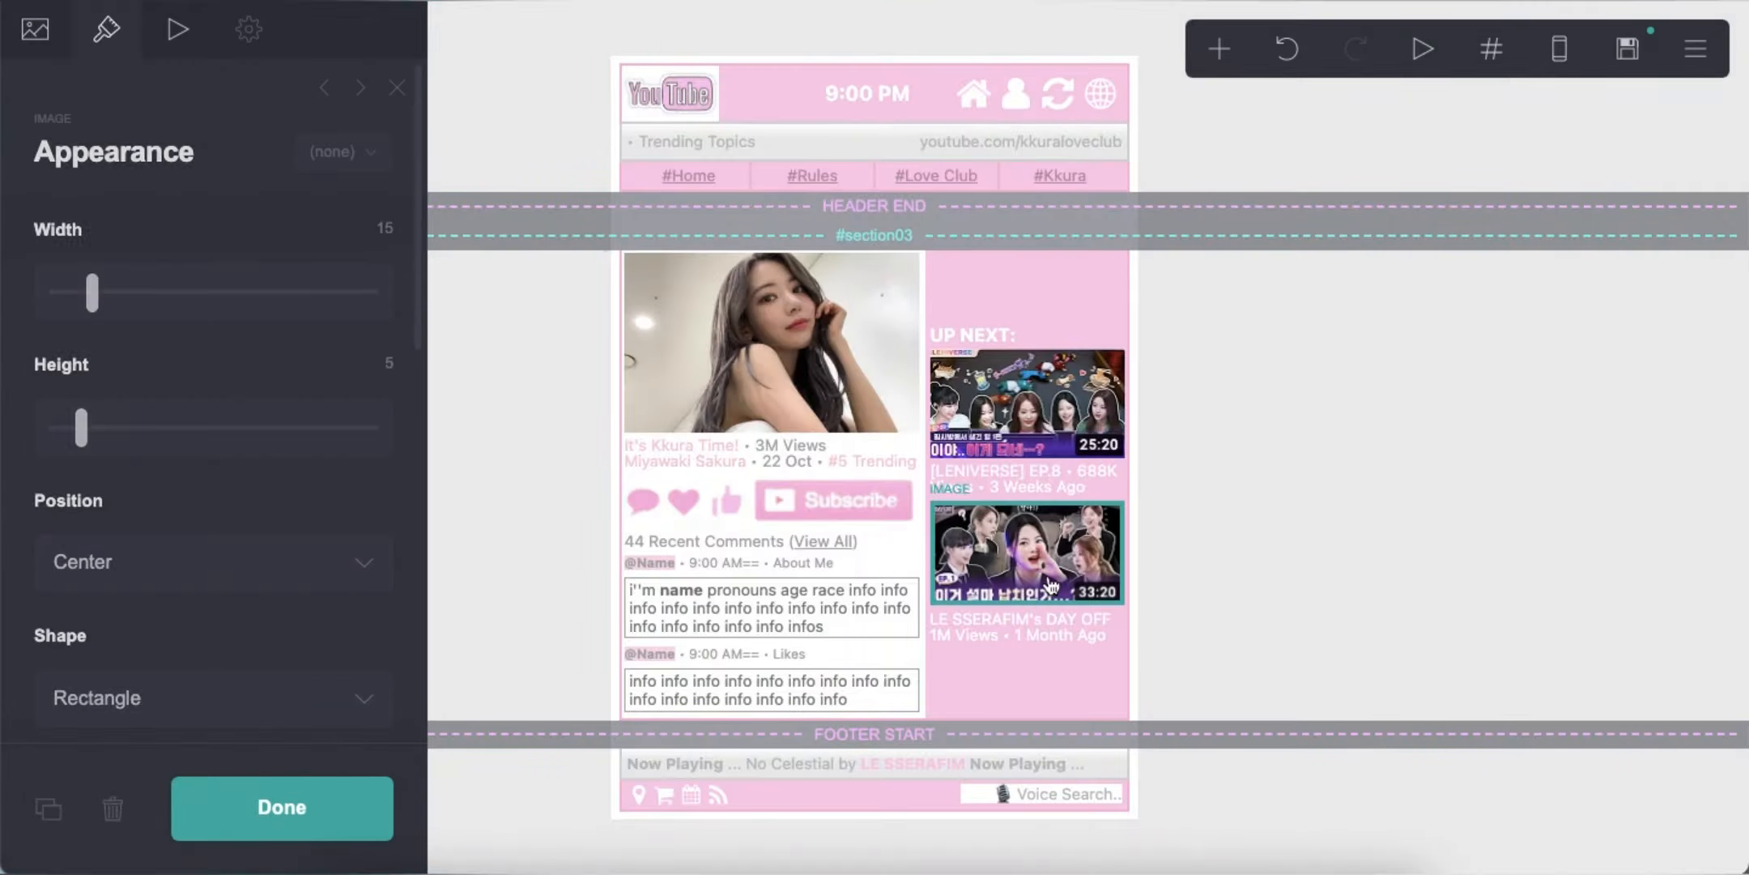
{"action": "left_click", "coordinate": [48, 808]}
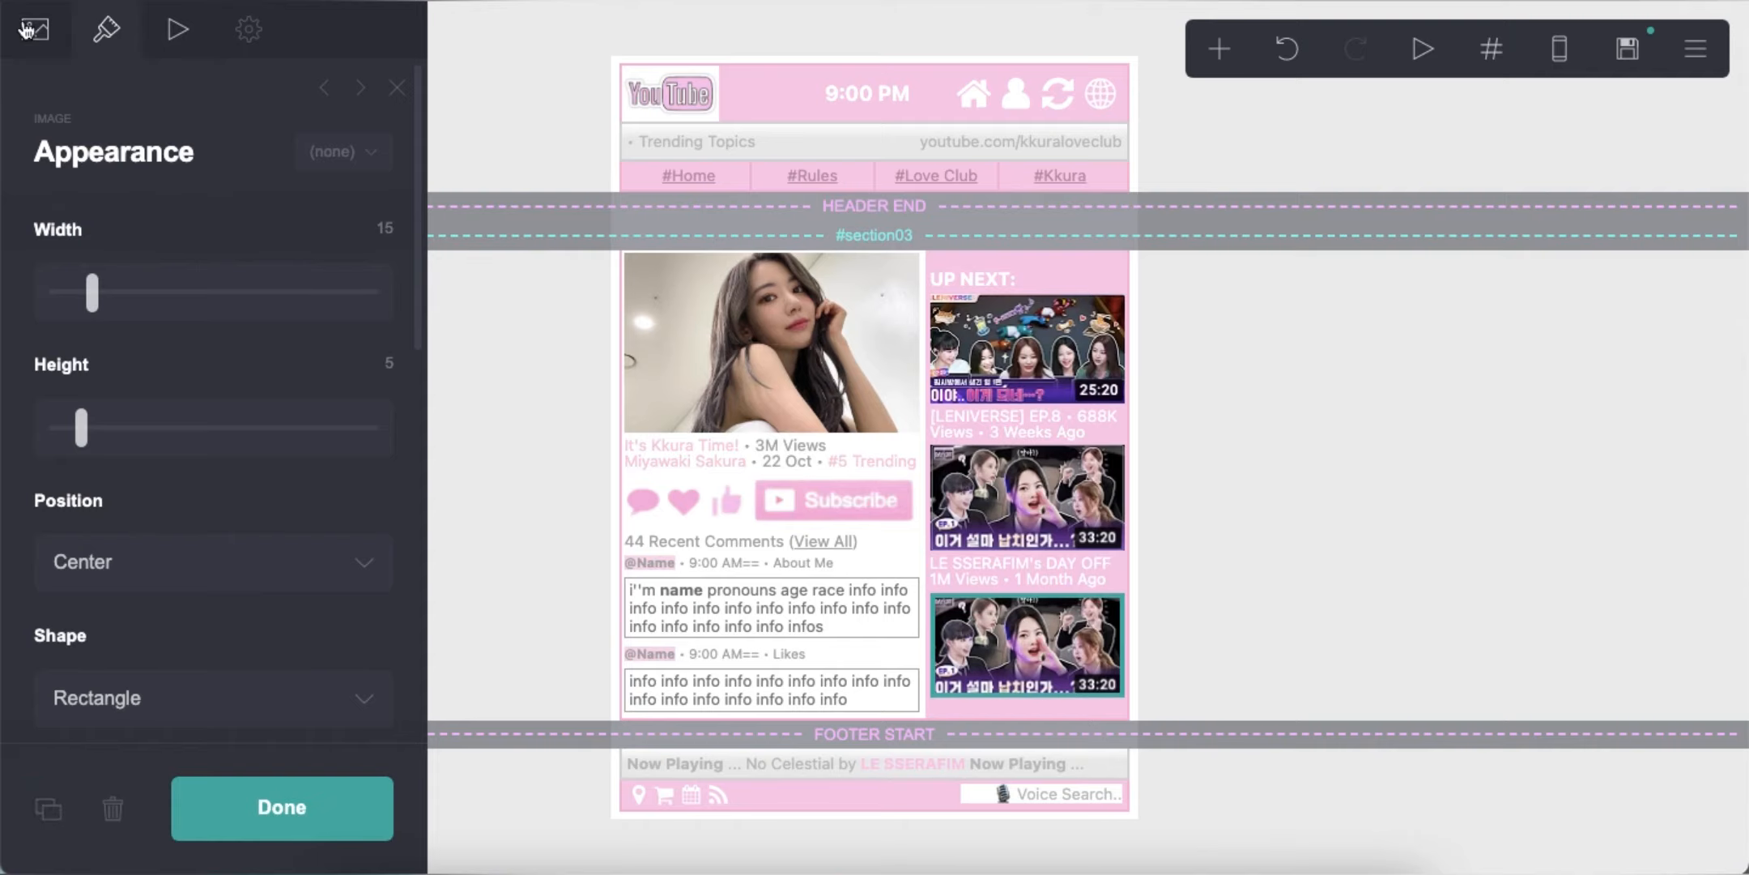
{"action": "left_click", "coordinate": [28, 30]}
{"action": "left_click", "coordinate": [202, 356]}
{"action": "left_click", "coordinate": [1551, 35]}
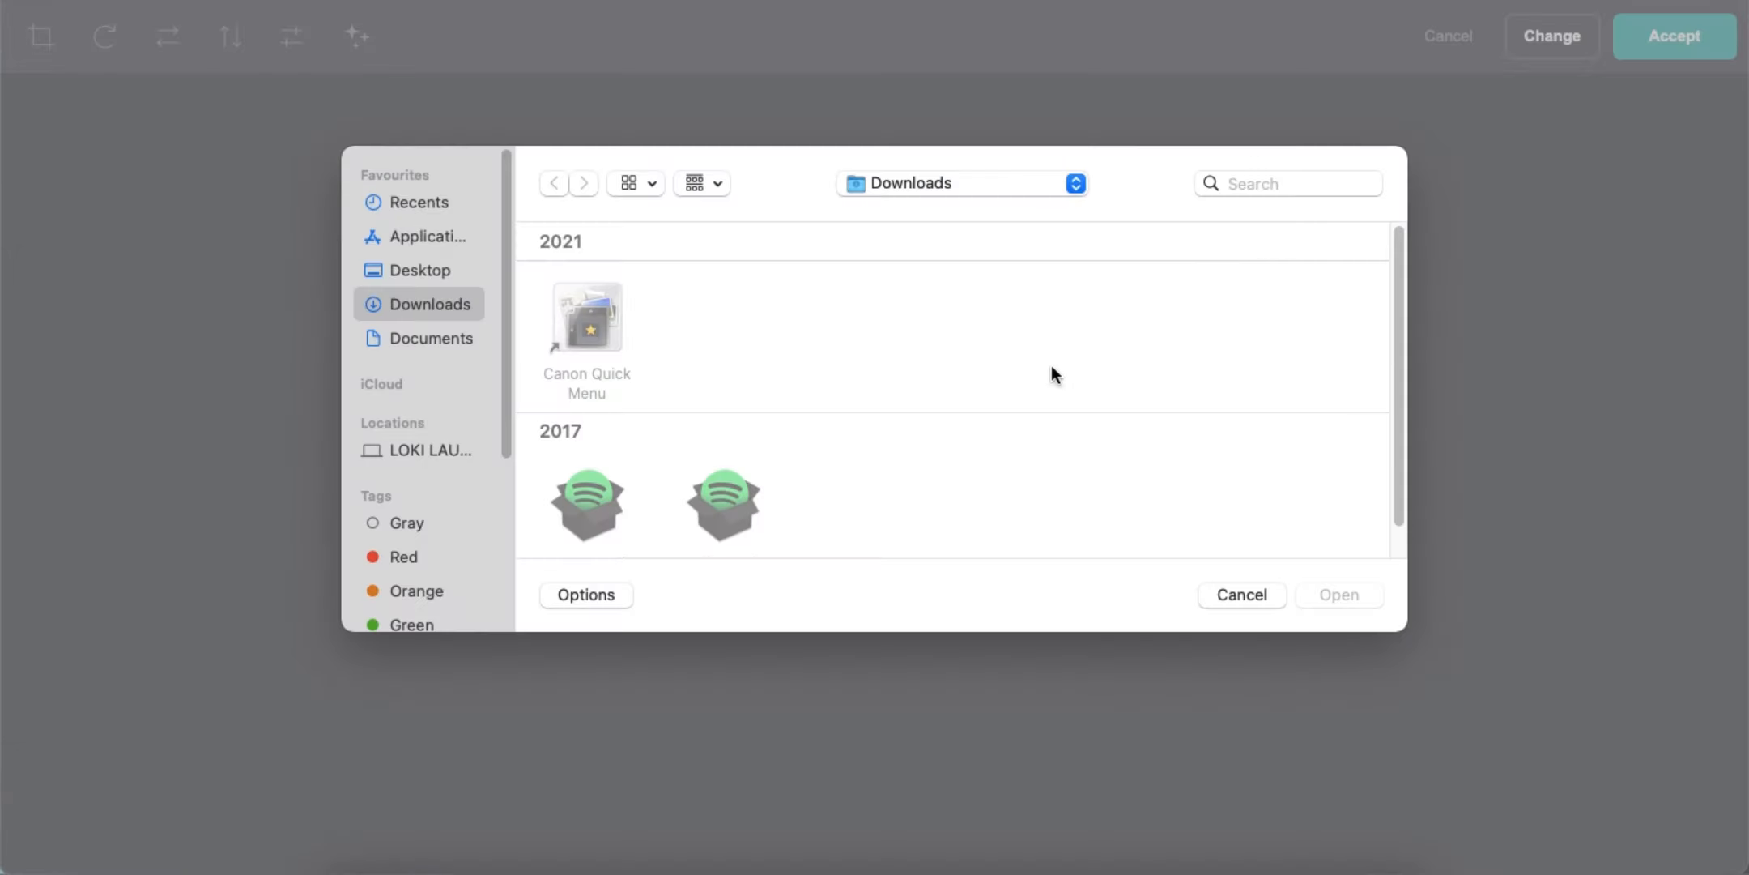
{"action": "double_click", "coordinate": [1268, 339]}
{"action": "left_click", "coordinate": [1675, 35]}
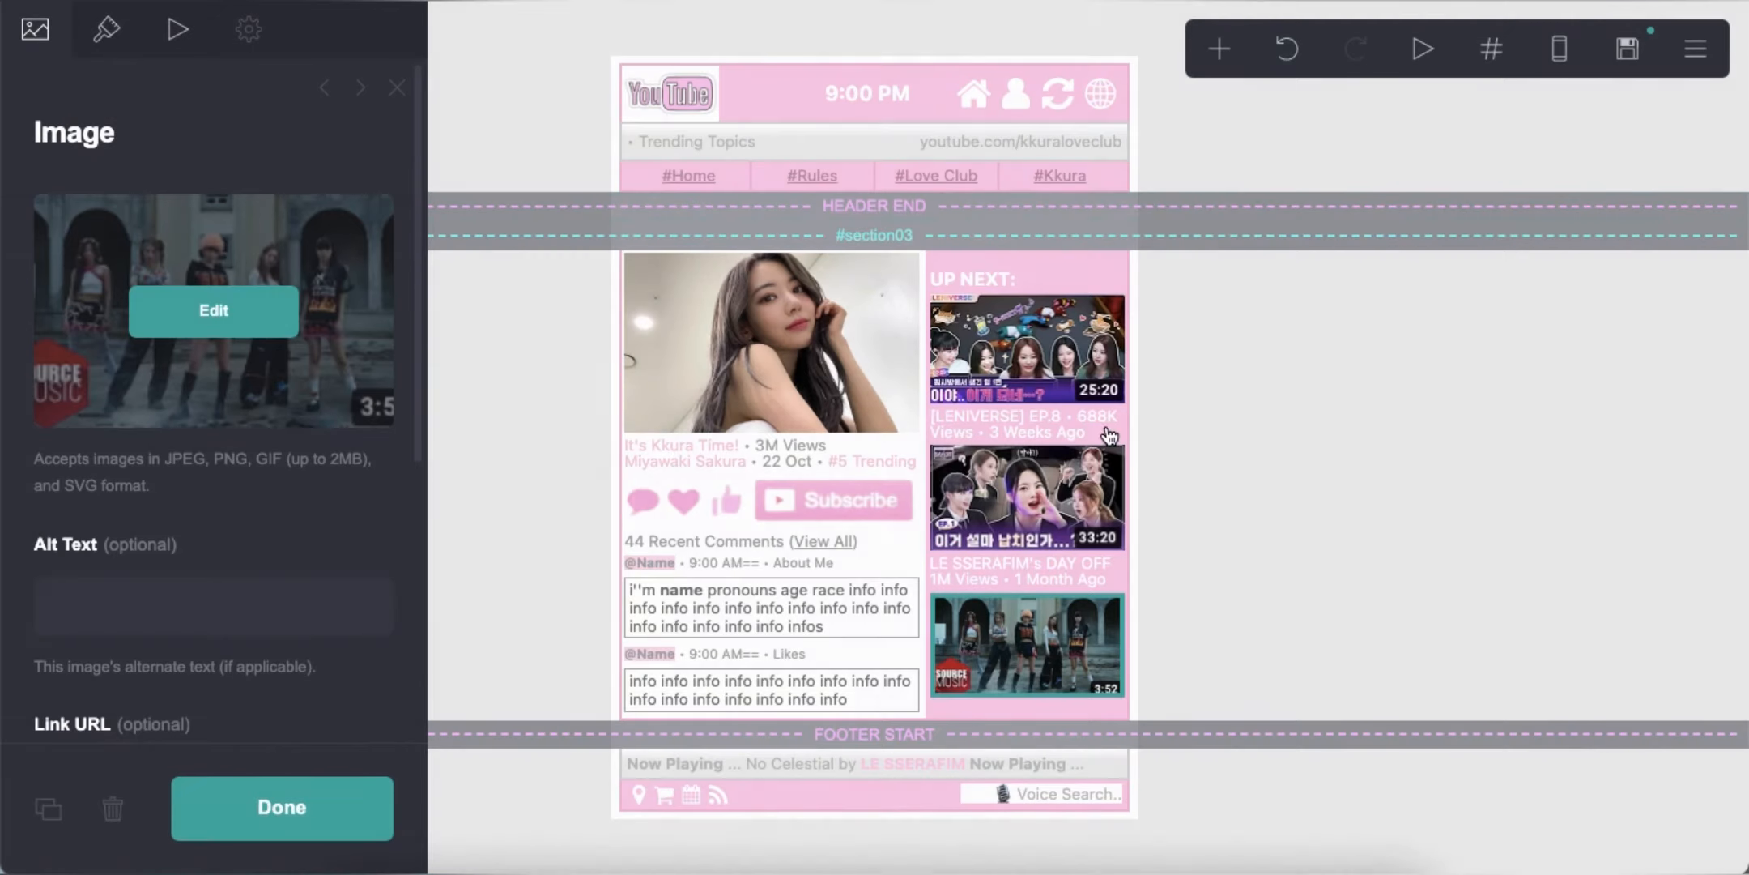
Add a text below the 3:52 thumbnail reading "ANTIFRGAILE MV • 41M Views • 7 Days Ago".
{"action": "left_click", "coordinate": [1219, 50]}
{"action": "left_click", "coordinate": [907, 137]}
{"action": "type", "text": "ANTIFRGAILE MV •"}
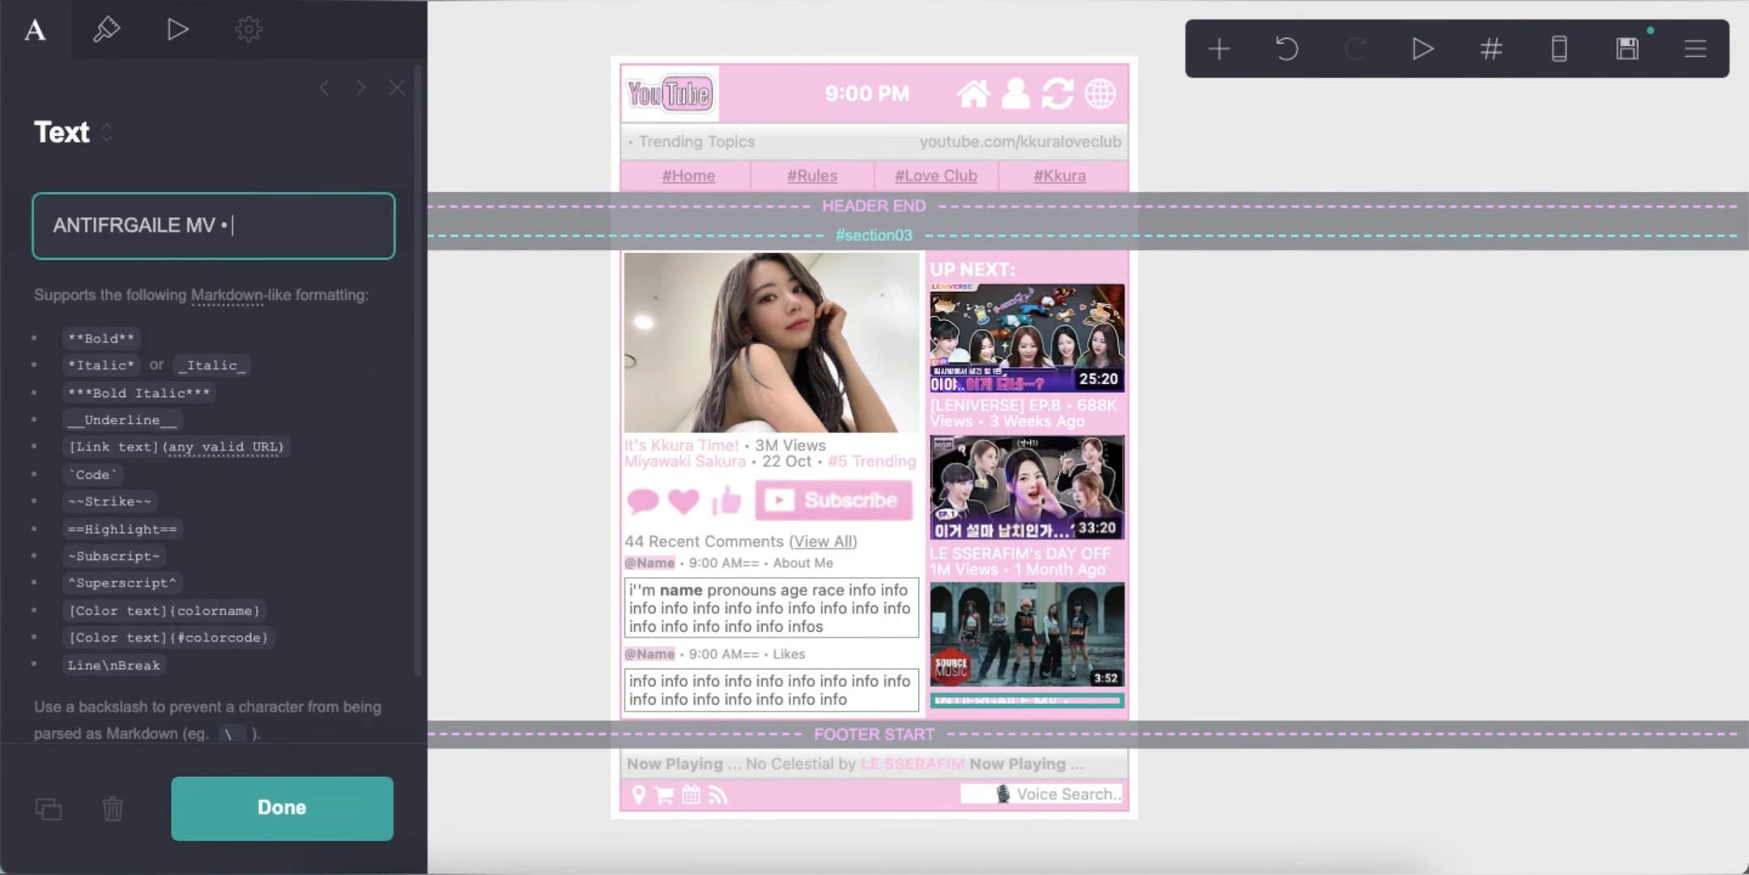
{"action": "type", "text": " 41M Views"}
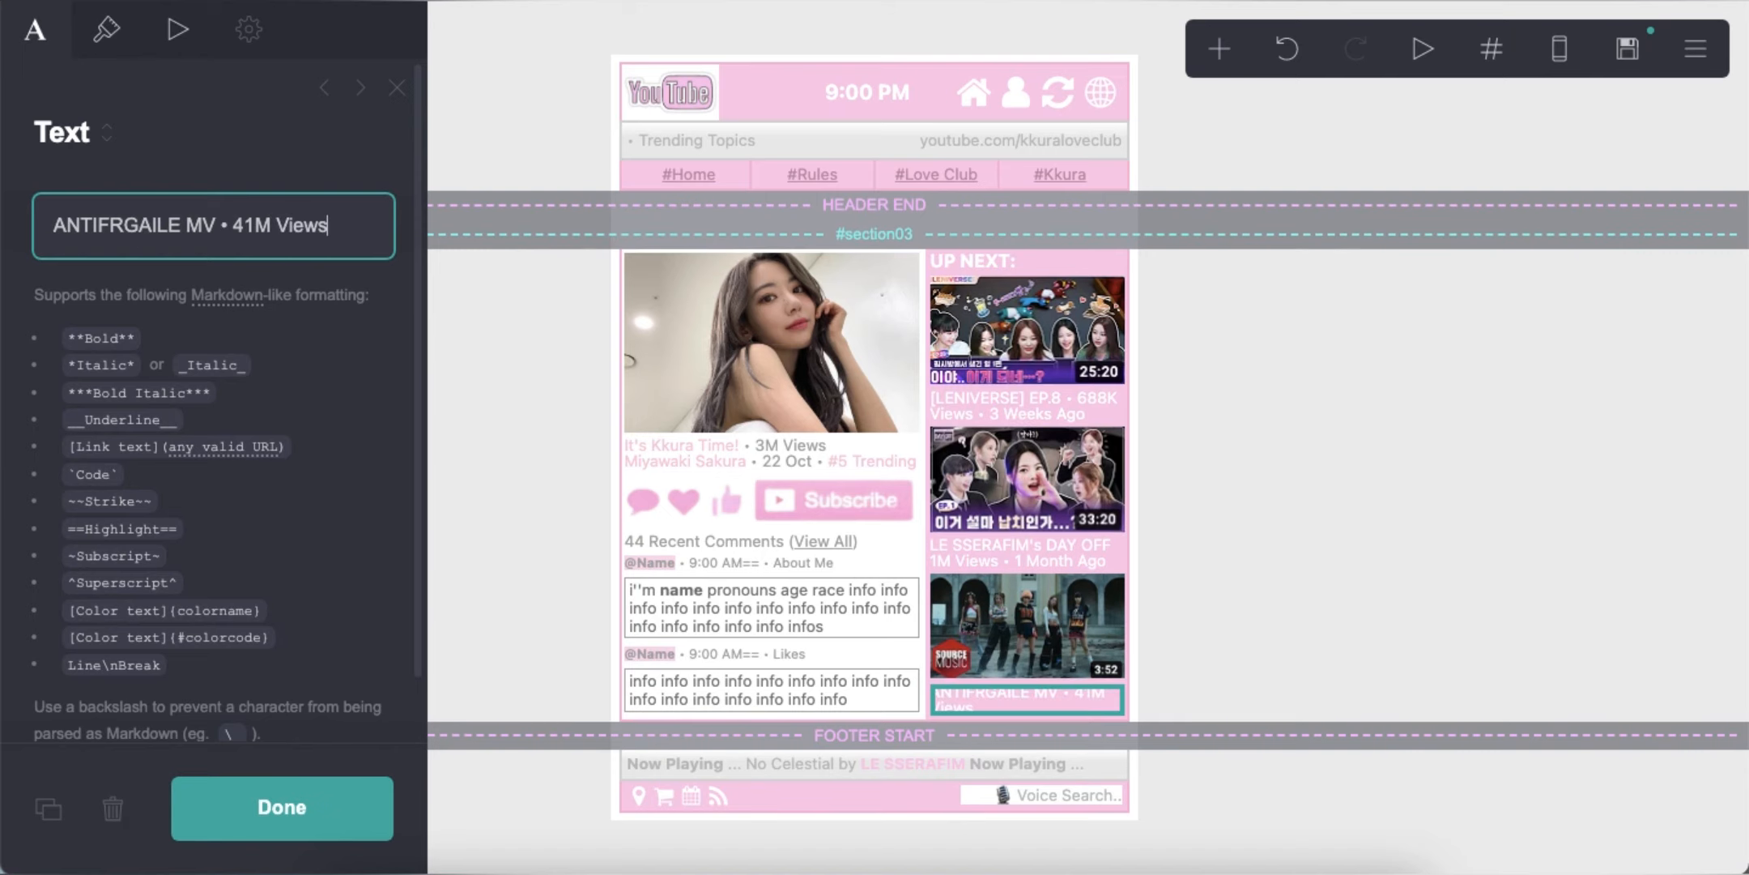
{"action": "type", "text": " • 7 Days"}
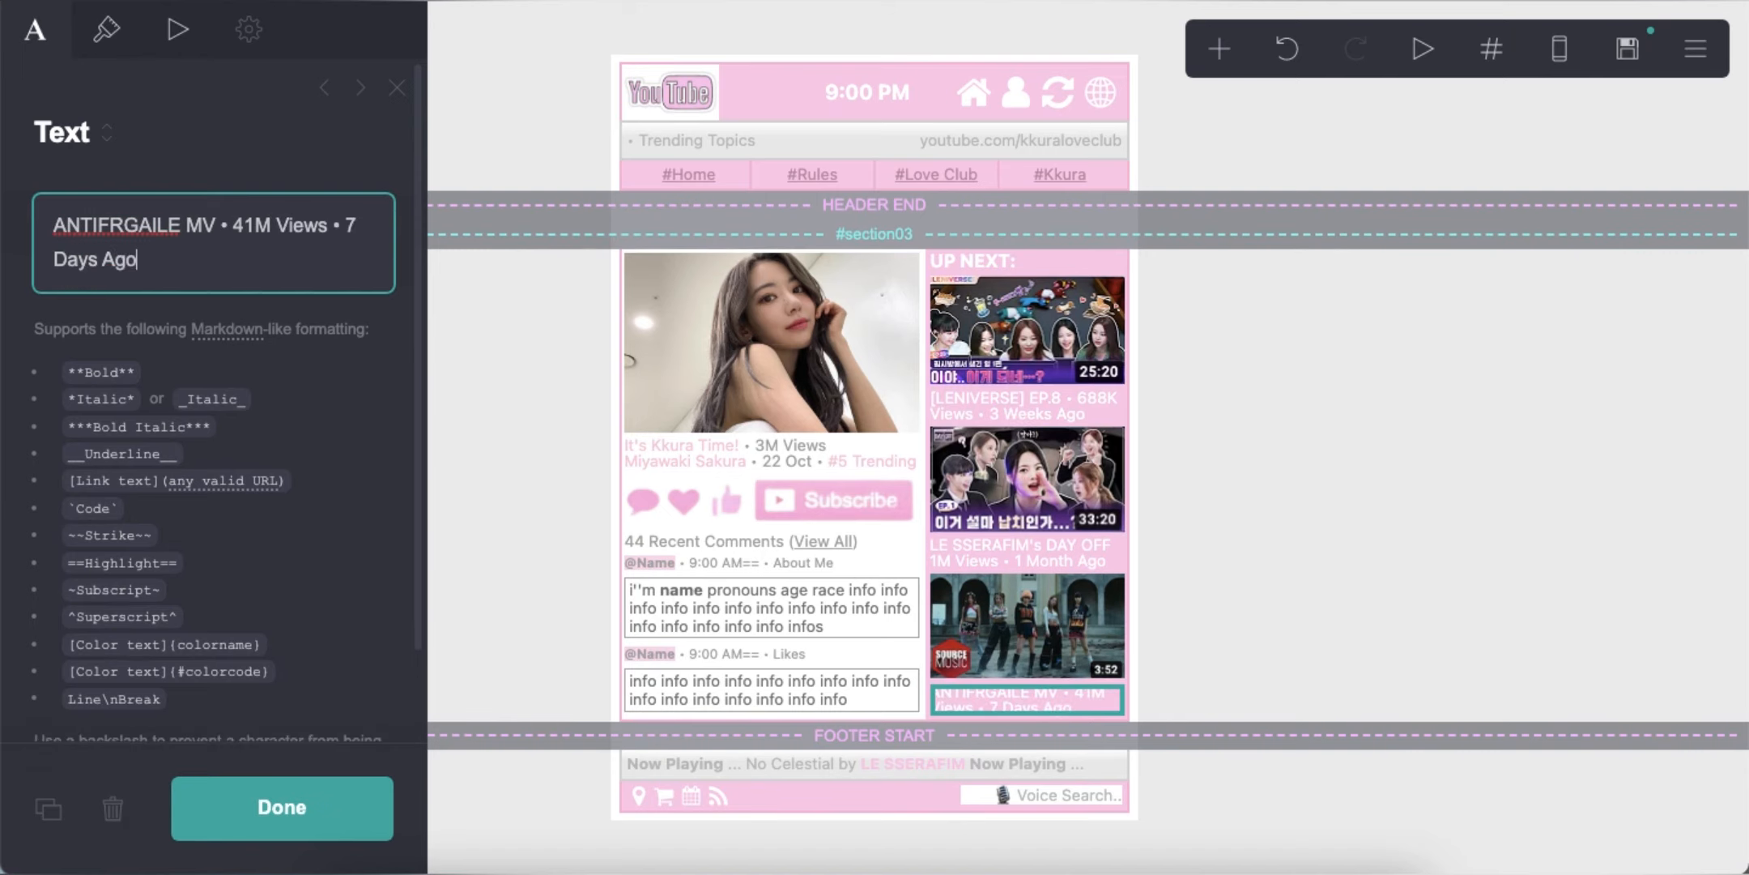
{"action": "type", "text": " Ago"}
{"action": "left_click", "coordinate": [1312, 484]}
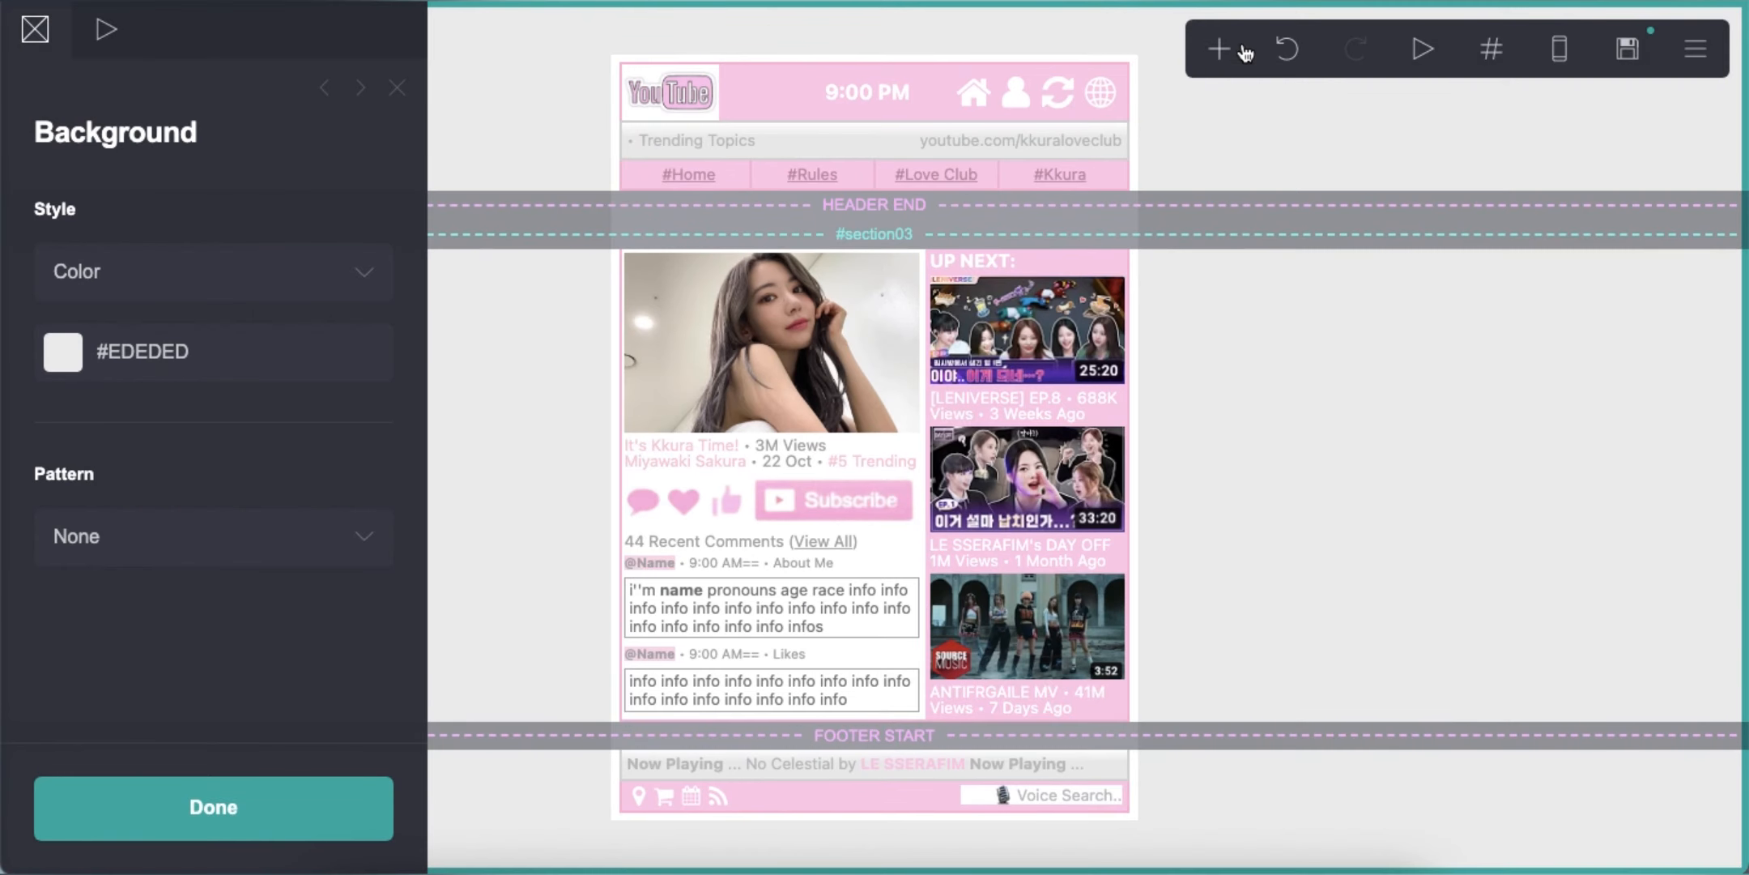
Add a section break control before the footer and name the section "rules".
{"action": "left_click", "coordinate": [1241, 50]}
{"action": "left_click", "coordinate": [1113, 593]}
{"action": "double_click", "coordinate": [245, 554]}
{"action": "type", "text": "rules"}
Add a container in the #rules section and divide it into two columns, 40% left and 60% right.
{"action": "left_click", "coordinate": [1219, 49]}
{"action": "left_click", "coordinate": [931, 594]}
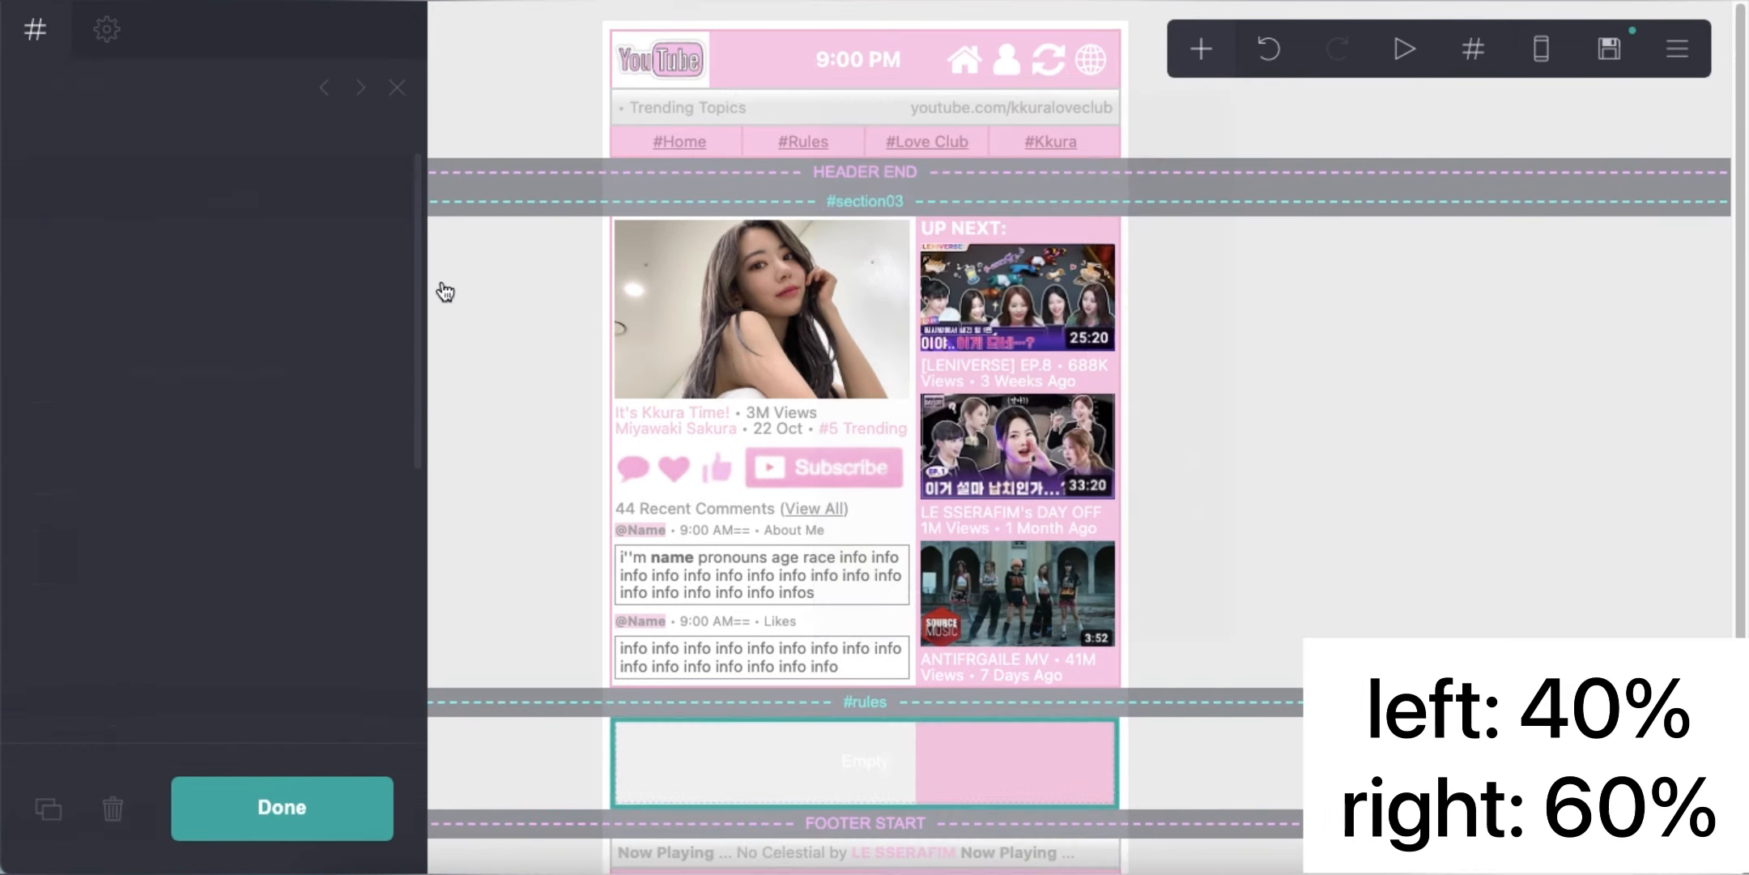
{"action": "left_click", "coordinate": [130, 271]}
{"action": "left_click", "coordinate": [127, 300]}
{"action": "left_click", "coordinate": [137, 453]}
{"action": "left_click", "coordinate": [112, 590]}
{"action": "key", "text": "BackSpace"}
{"action": "key", "text": "BackSpace"}
{"action": "type", "text": "40"}
{"action": "key", "text": "Return"}
{"action": "left_click", "coordinate": [144, 476]}
Set stop #1 of the rules container's background gradient to 40%.
{"action": "left_click", "coordinate": [106, 29]}
{"action": "scroll", "coordinate": [215, 543], "scroll_direction": "down", "scroll_amount": 10}
{"action": "left_click", "coordinate": [363, 352]}
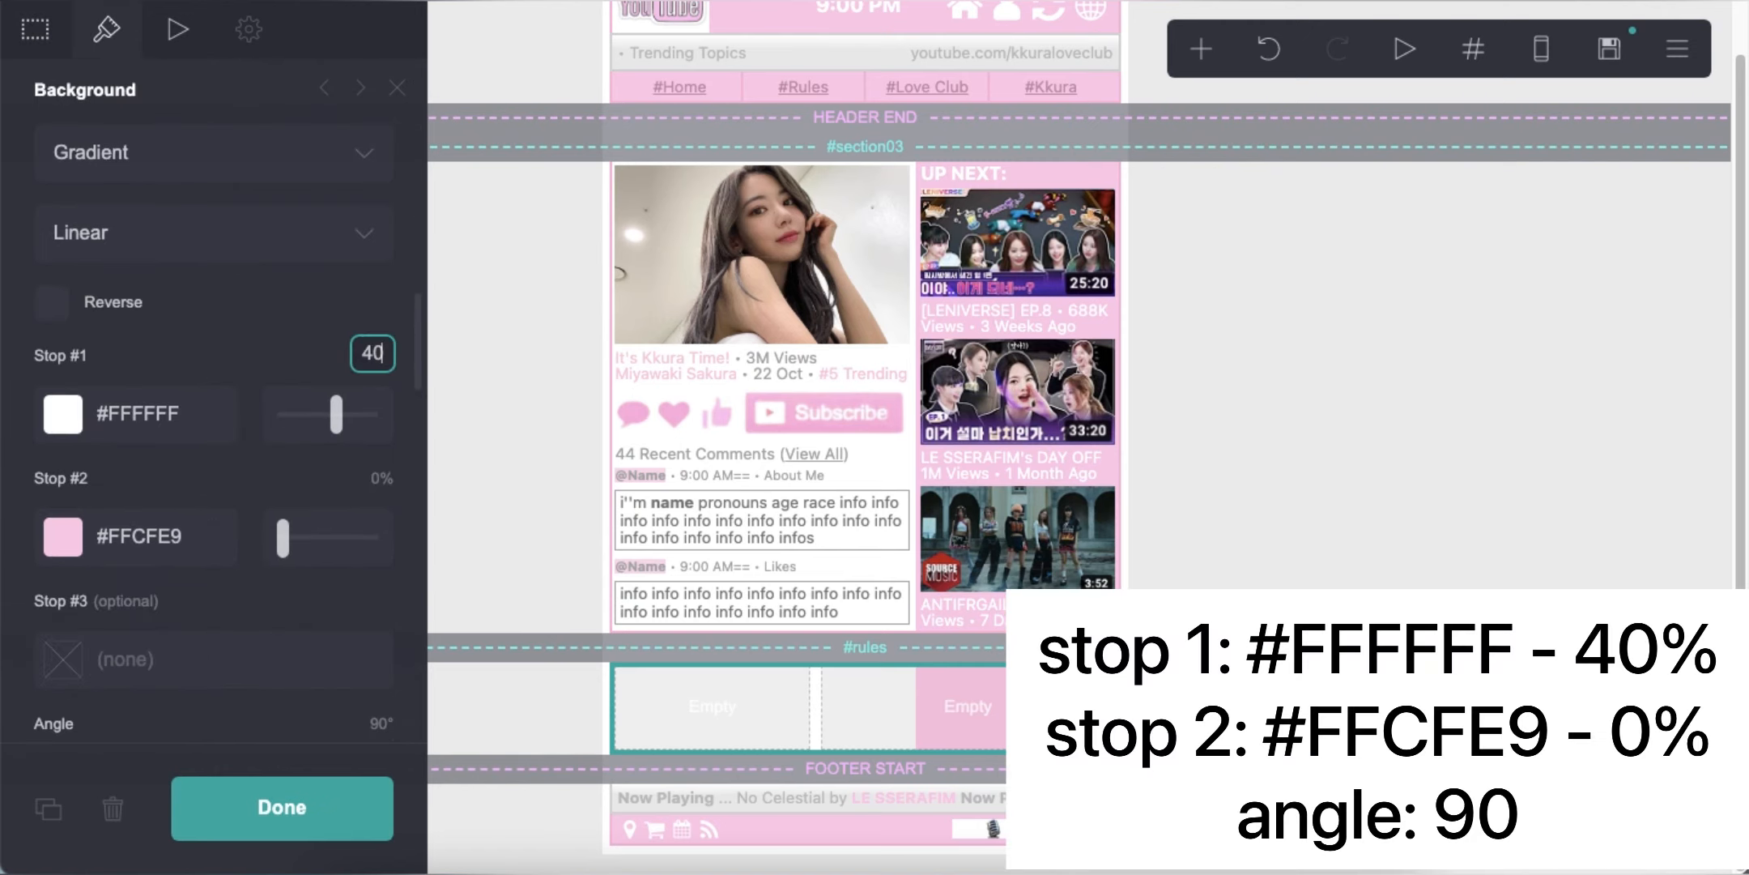
{"action": "key", "text": "Return"}
{"action": "scroll", "coordinate": [249, 450], "scroll_direction": "down", "scroll_amount": 5}
{"action": "scroll", "coordinate": [248, 450], "scroll_direction": "up", "scroll_amount": 5}
{"action": "scroll", "coordinate": [334, 397], "scroll_direction": "up", "scroll_amount": 2}
{"action": "scroll", "coordinate": [285, 502], "scroll_direction": "down", "scroll_amount": 15}
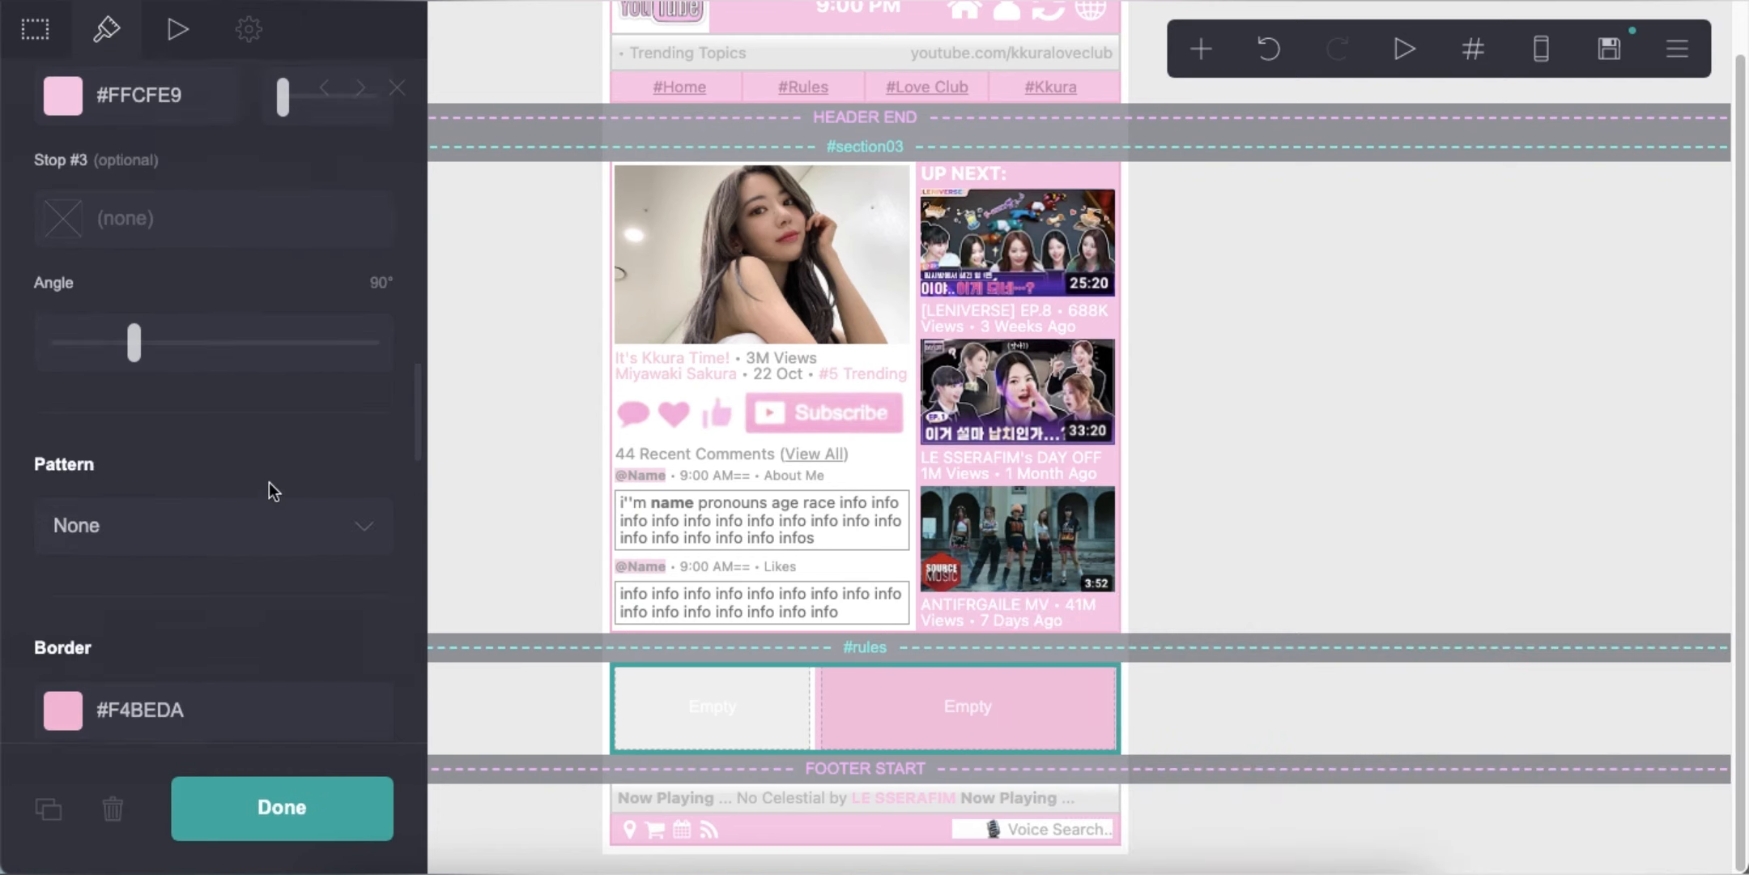
{"action": "left_click", "coordinate": [1342, 708]}
Duplicate the main photo into the rules container's left column and set the copy's height to 6.
{"action": "left_click", "coordinate": [818, 304]}
{"action": "left_click", "coordinate": [52, 807]}
{"action": "left_click_drag", "start_coordinate": [756, 423], "coordinate": [768, 648]}
{"action": "left_click", "coordinate": [104, 33]}
{"action": "left_click", "coordinate": [381, 368]}
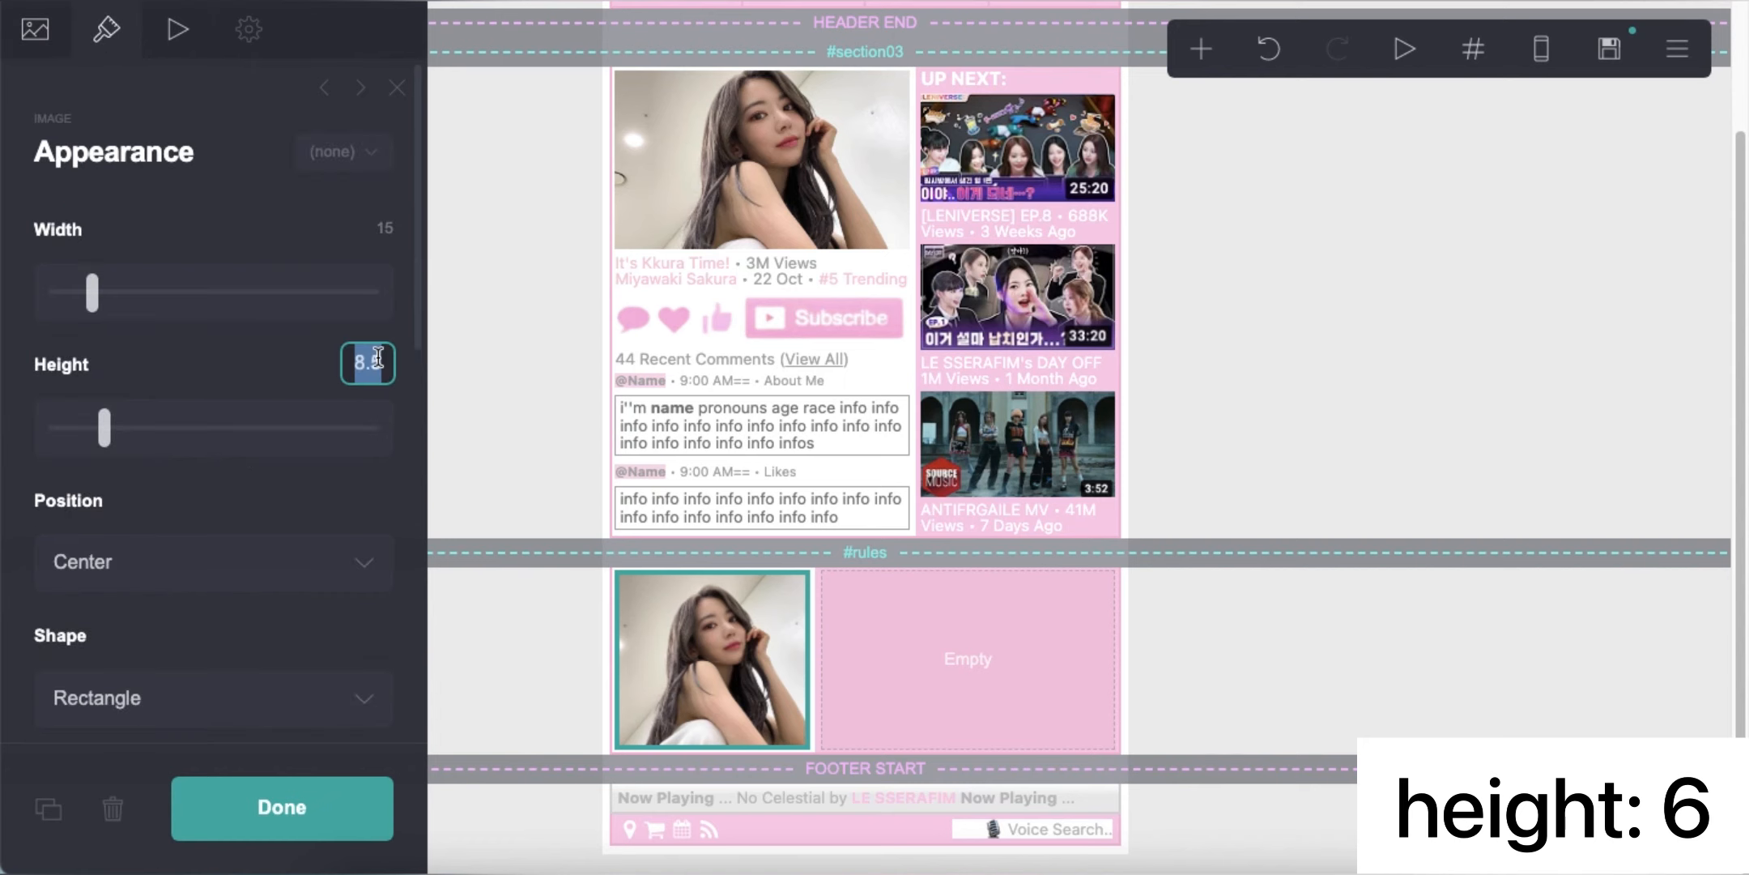
{"action": "type", "text": "6"}
{"action": "key", "text": "Return"}
{"action": "left_click", "coordinate": [1351, 726]}
Add a text below the copied photo reading "==**It's Kkura Time!**== 2 Hours Ago" and, on a new line, "==Miyawaki Sakura== • 3M Views".
{"action": "left_click", "coordinate": [1203, 53]}
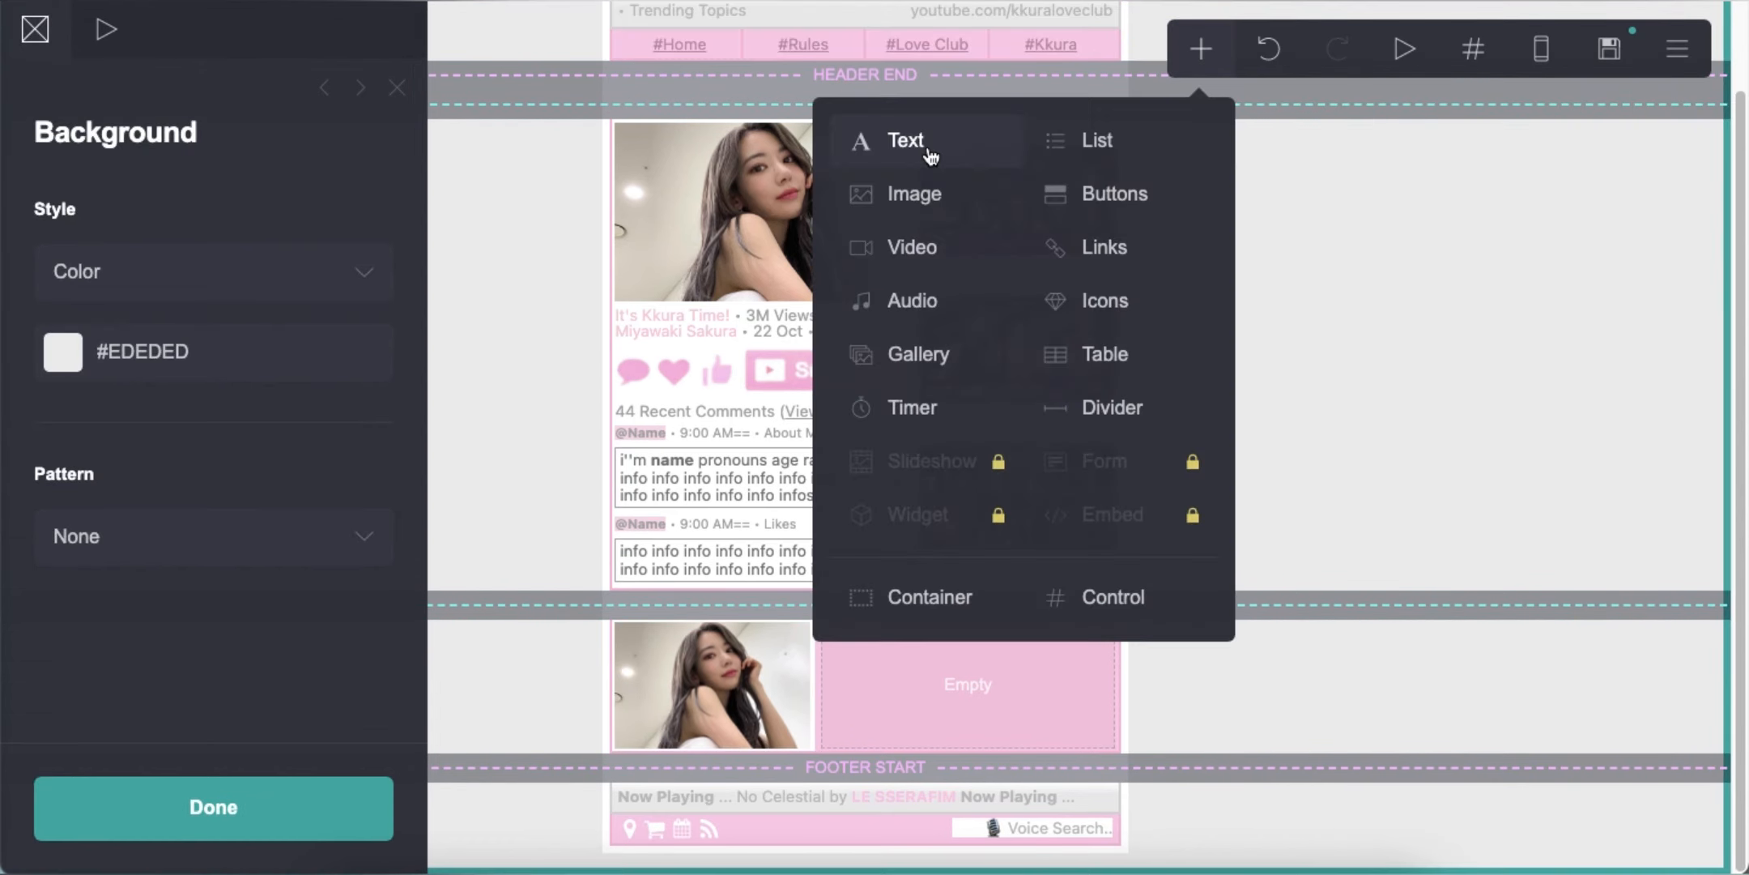
{"action": "left_click", "coordinate": [927, 147]}
{"action": "type", "text": "==**It's Kkura Time!"}
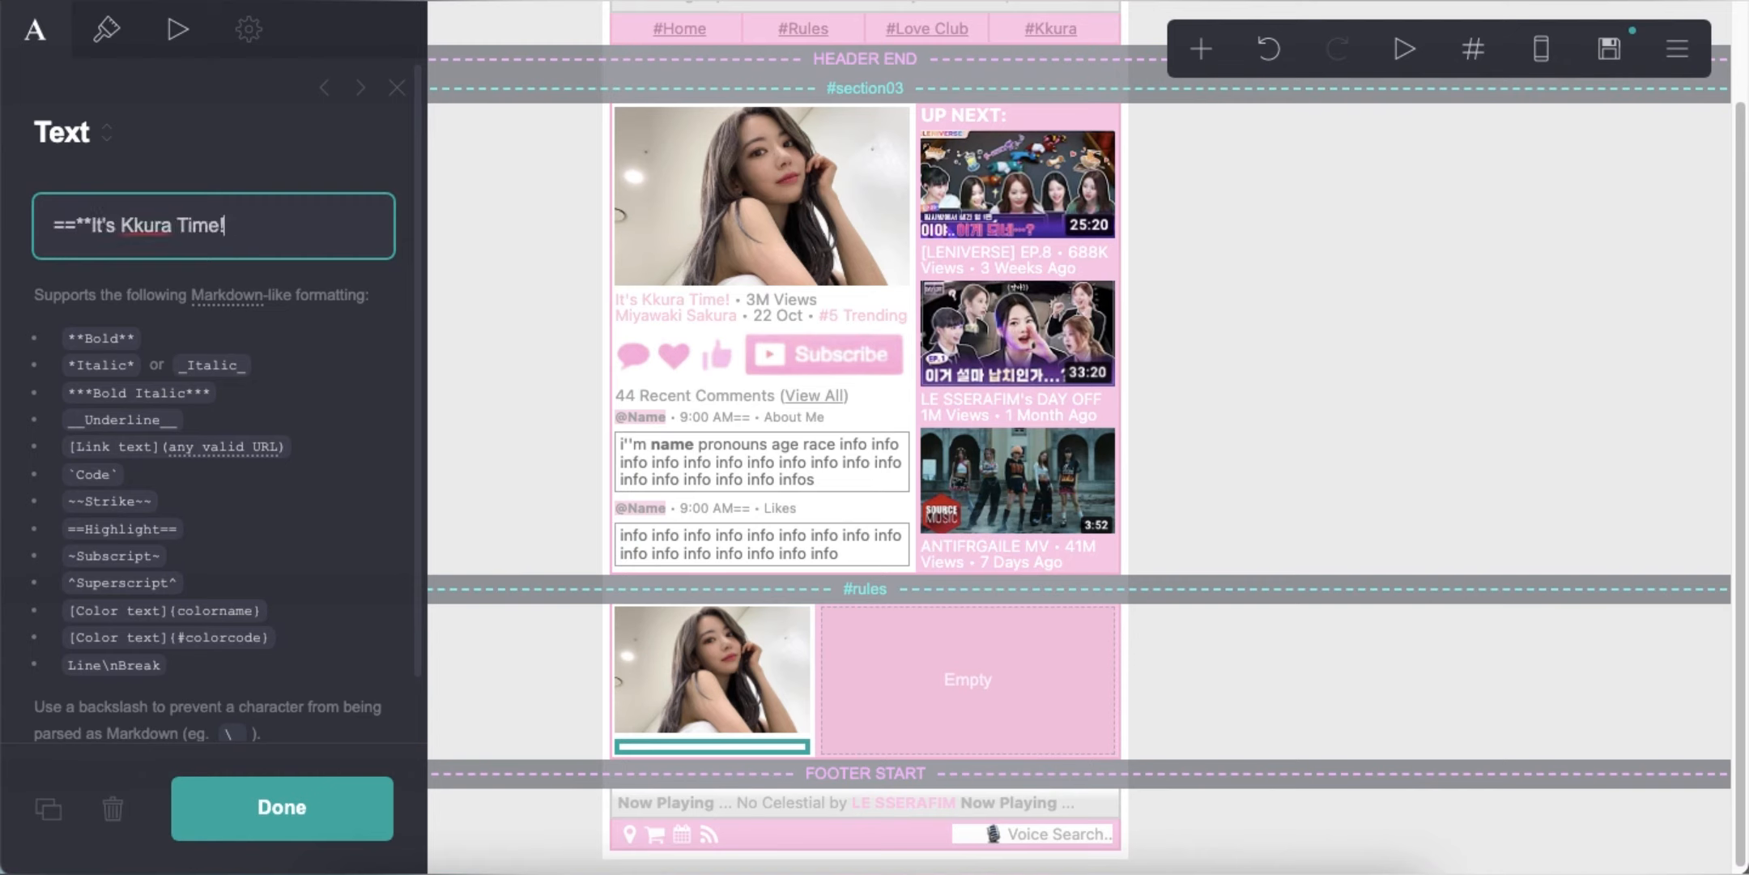
{"action": "type", "text": "**== 2 Hours Ago"}
{"action": "key", "text": "Return"}
{"action": "type", "text": "==Miyaw"}
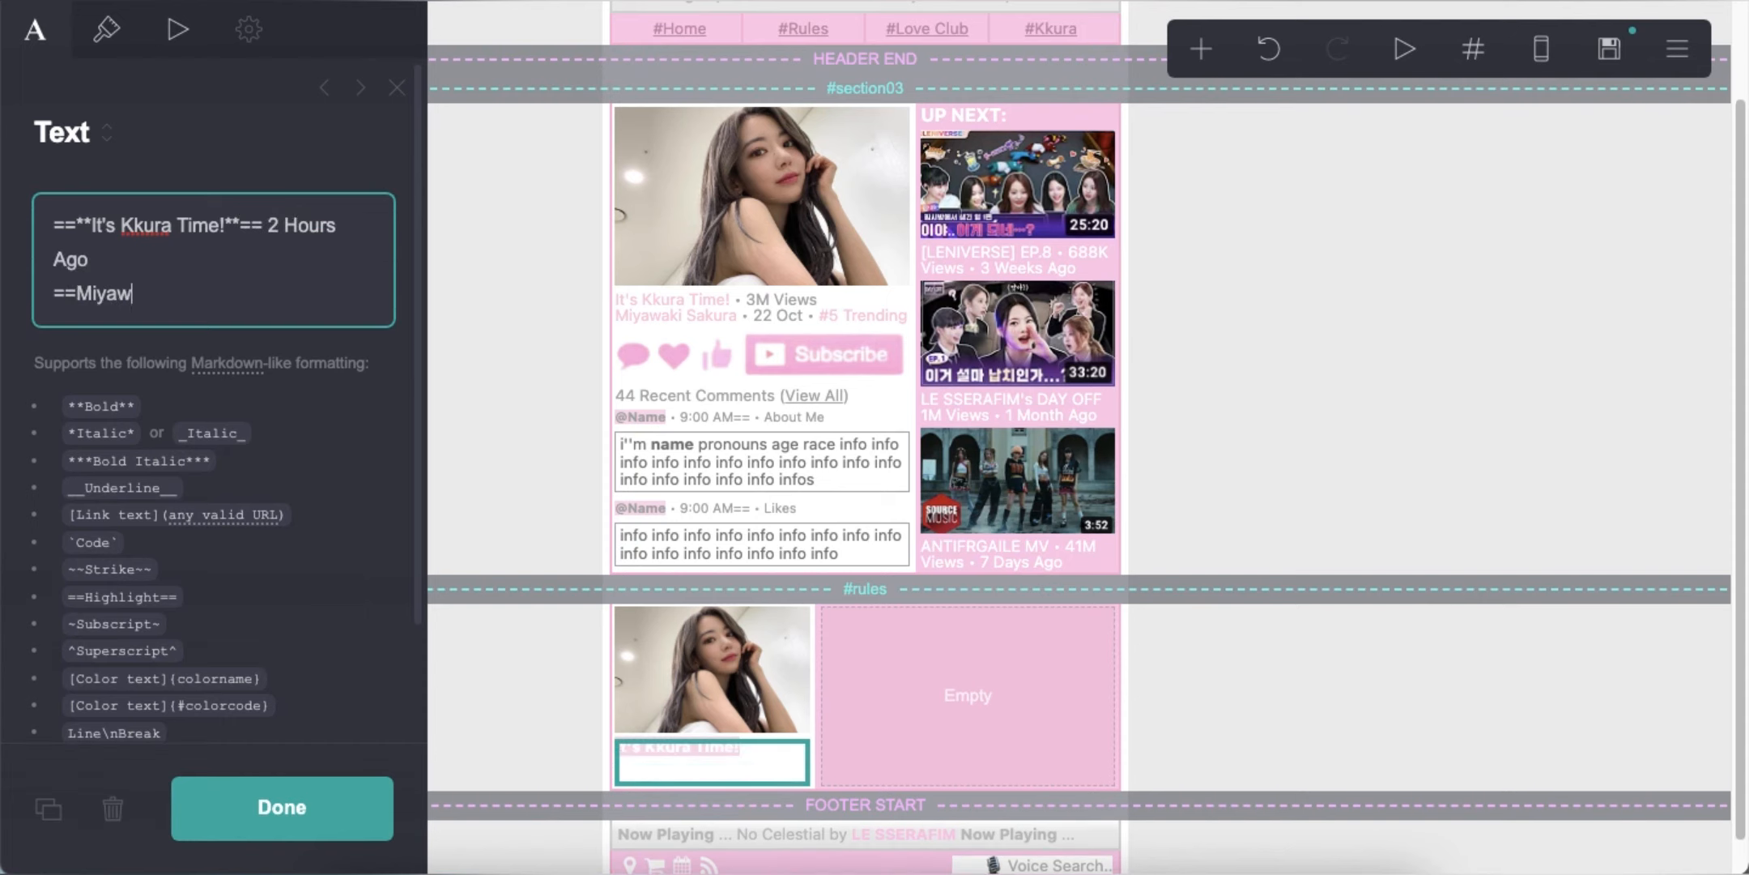
{"action": "type", "text": "aki Sakura== "}
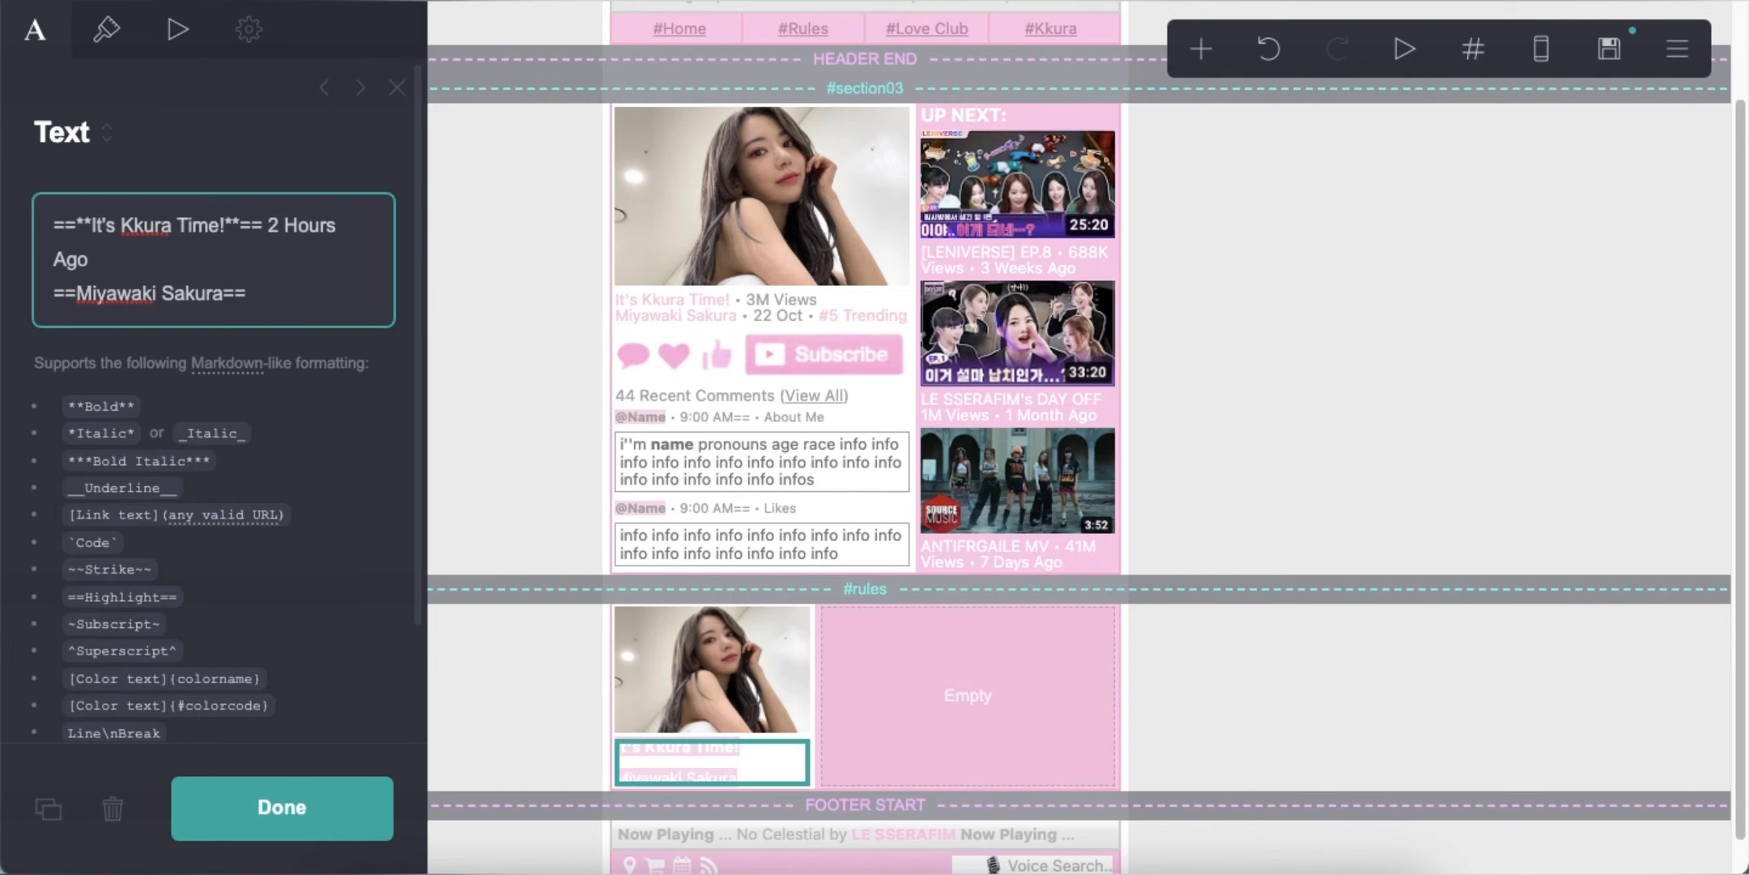
{"action": "type", "text": "• 3M Views"}
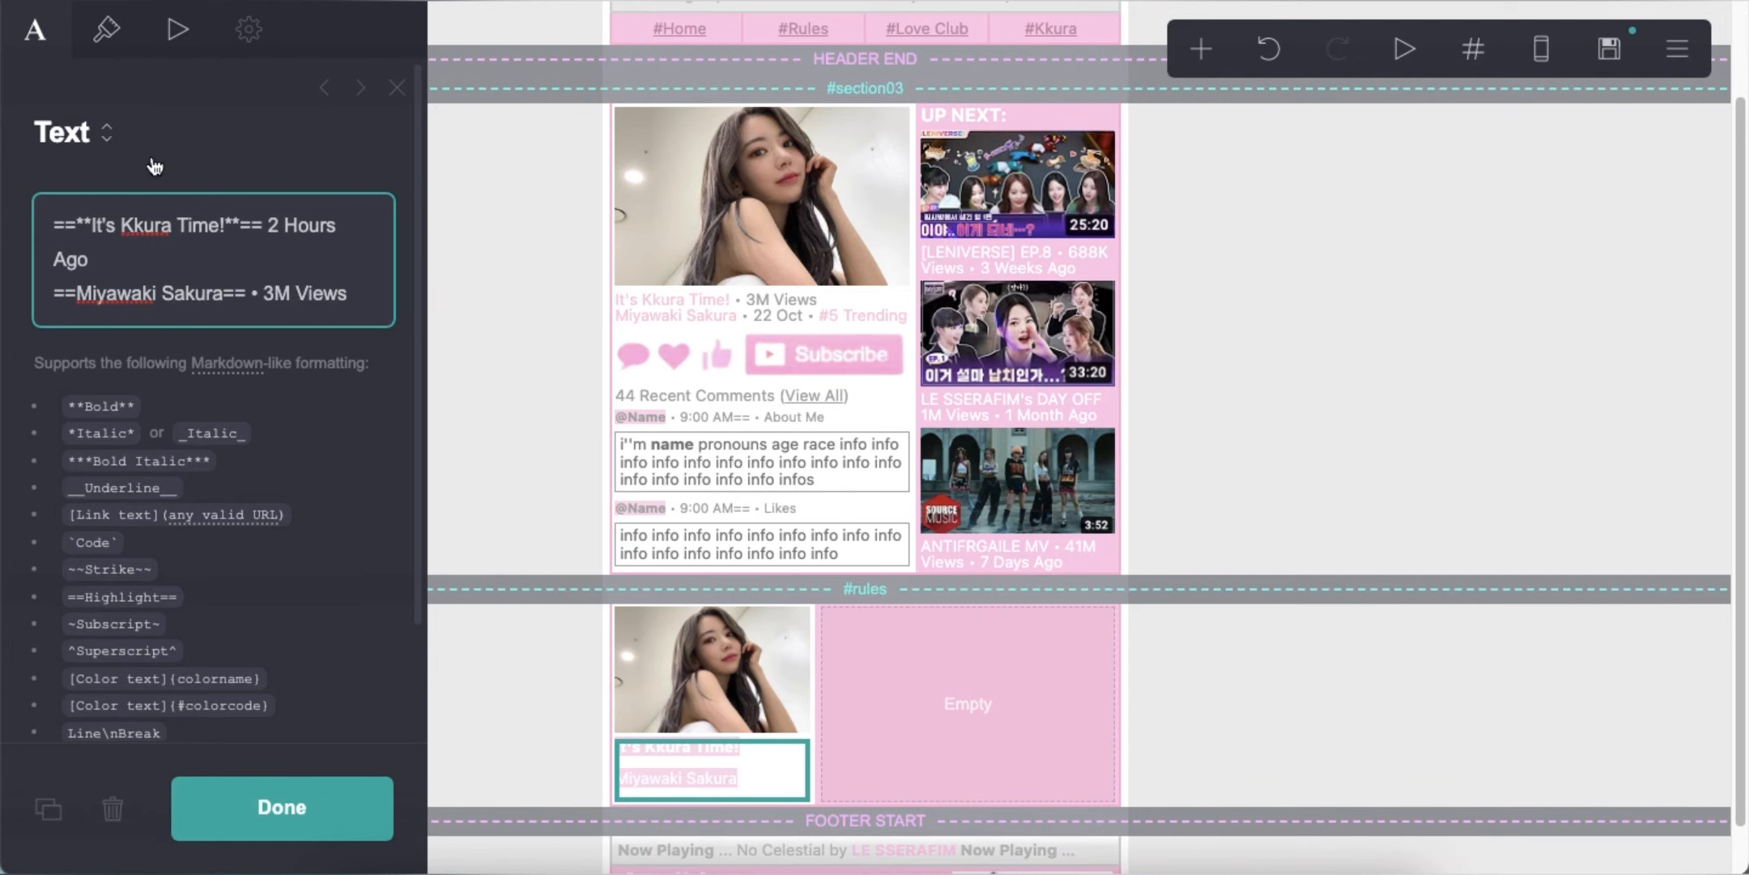
Set the rules photo caption's color to #AAAAAA.
{"action": "left_click", "coordinate": [106, 30]}
{"action": "left_click", "coordinate": [226, 293]}
{"action": "type", "text": "#AAAAAA"}
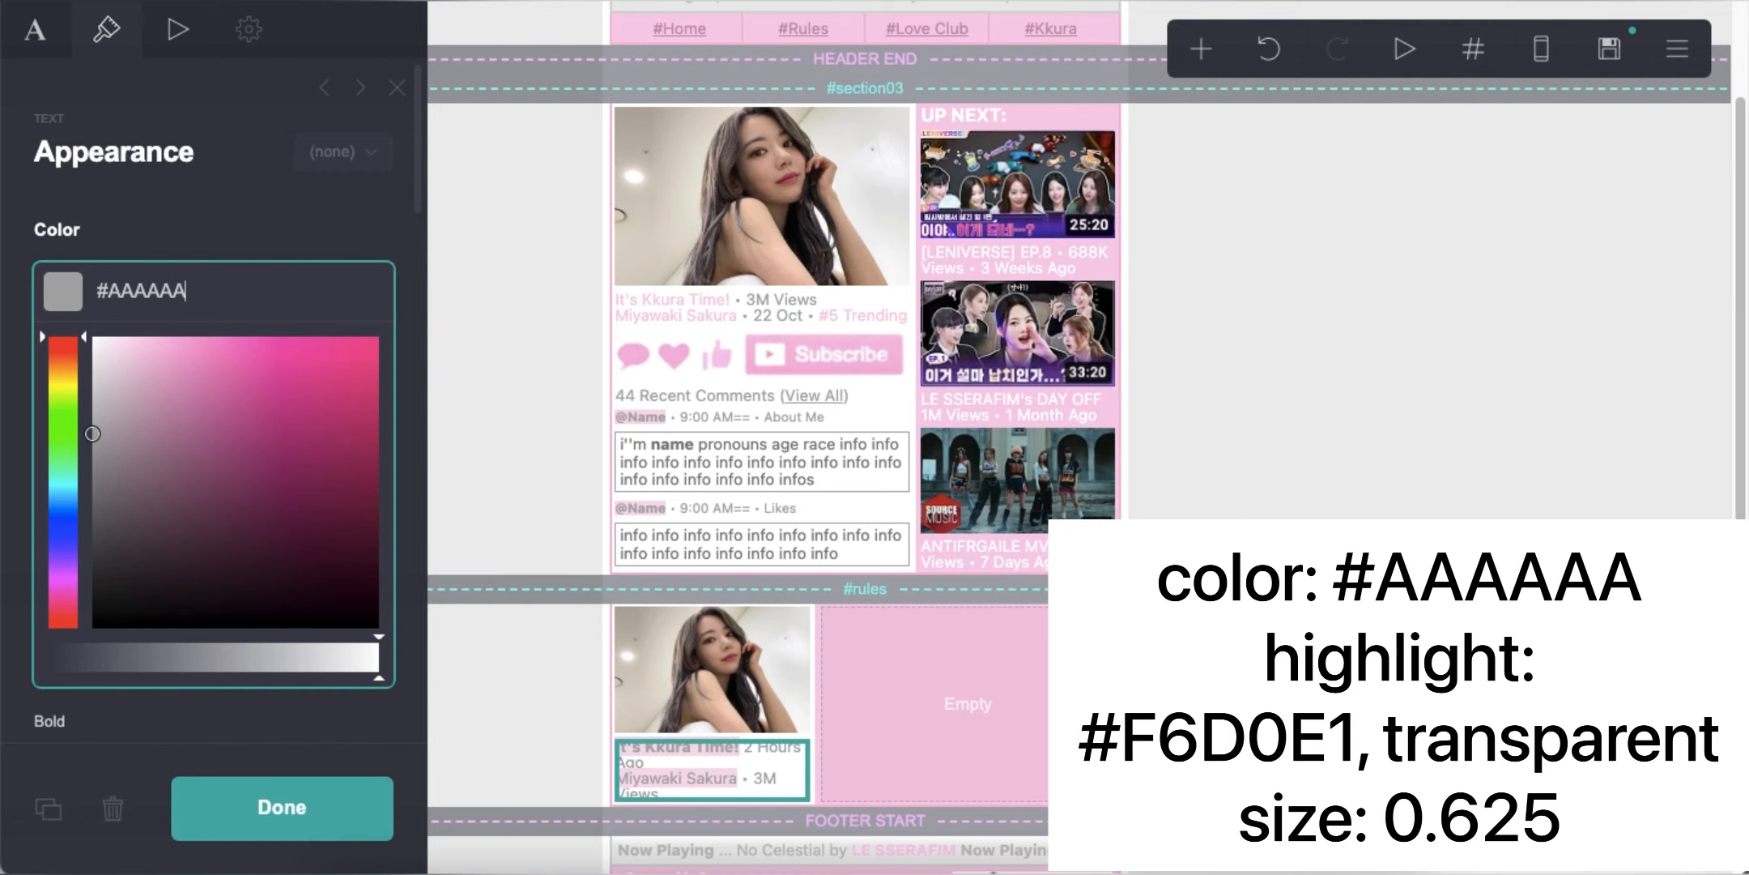
{"action": "key", "text": "Return"}
Set the rules photo caption's highlight text color to #F6D0E1 with the fully transparent background #FCDDED00.
{"action": "scroll", "coordinate": [152, 551], "scroll_direction": "down", "scroll_amount": 3}
{"action": "left_click", "coordinate": [149, 346]}
{"action": "type", "text": "#F6D0E1"}
{"action": "key", "text": "Return"}
{"action": "left_click", "coordinate": [285, 336]}
{"action": "scroll", "coordinate": [285, 335], "scroll_direction": "down", "scroll_amount": 5}
{"action": "left_click_drag", "start_coordinate": [246, 293], "coordinate": [54, 296]}
{"action": "scroll", "coordinate": [230, 374], "scroll_direction": "up", "scroll_amount": 7}
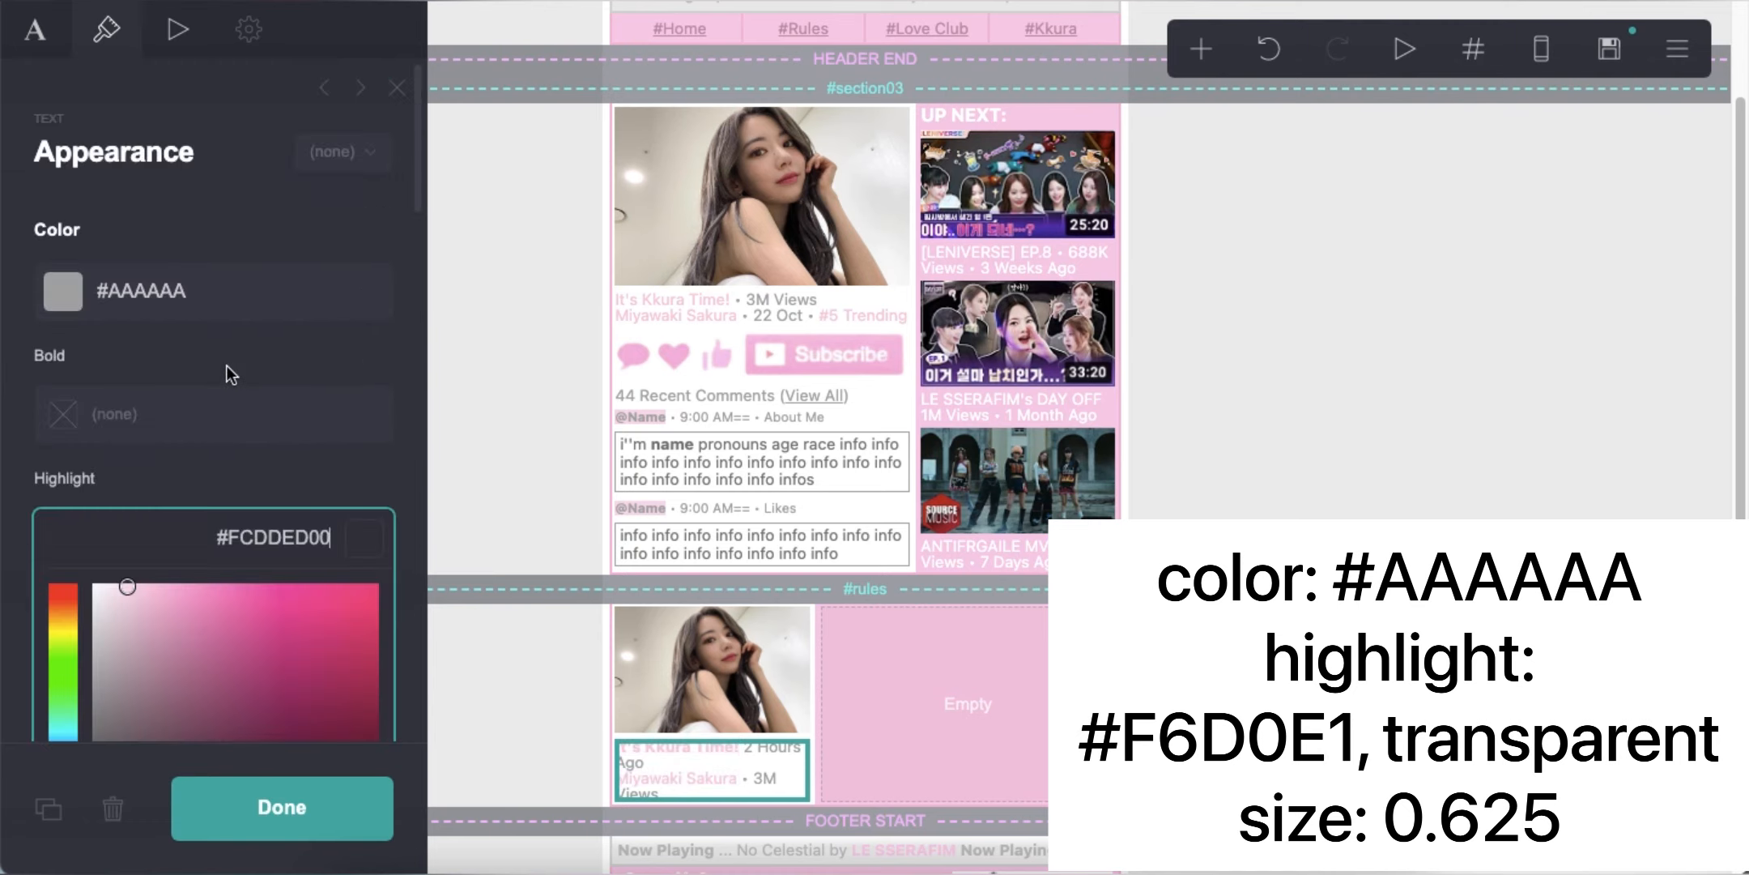
{"action": "left_click", "coordinate": [225, 473]}
Set the rules photo caption's size to 0.625 and check it in the mobile layout.
{"action": "scroll", "coordinate": [223, 535], "scroll_direction": "down", "scroll_amount": 4}
{"action": "left_click", "coordinate": [372, 429]}
{"action": "type", "text": ".6"}
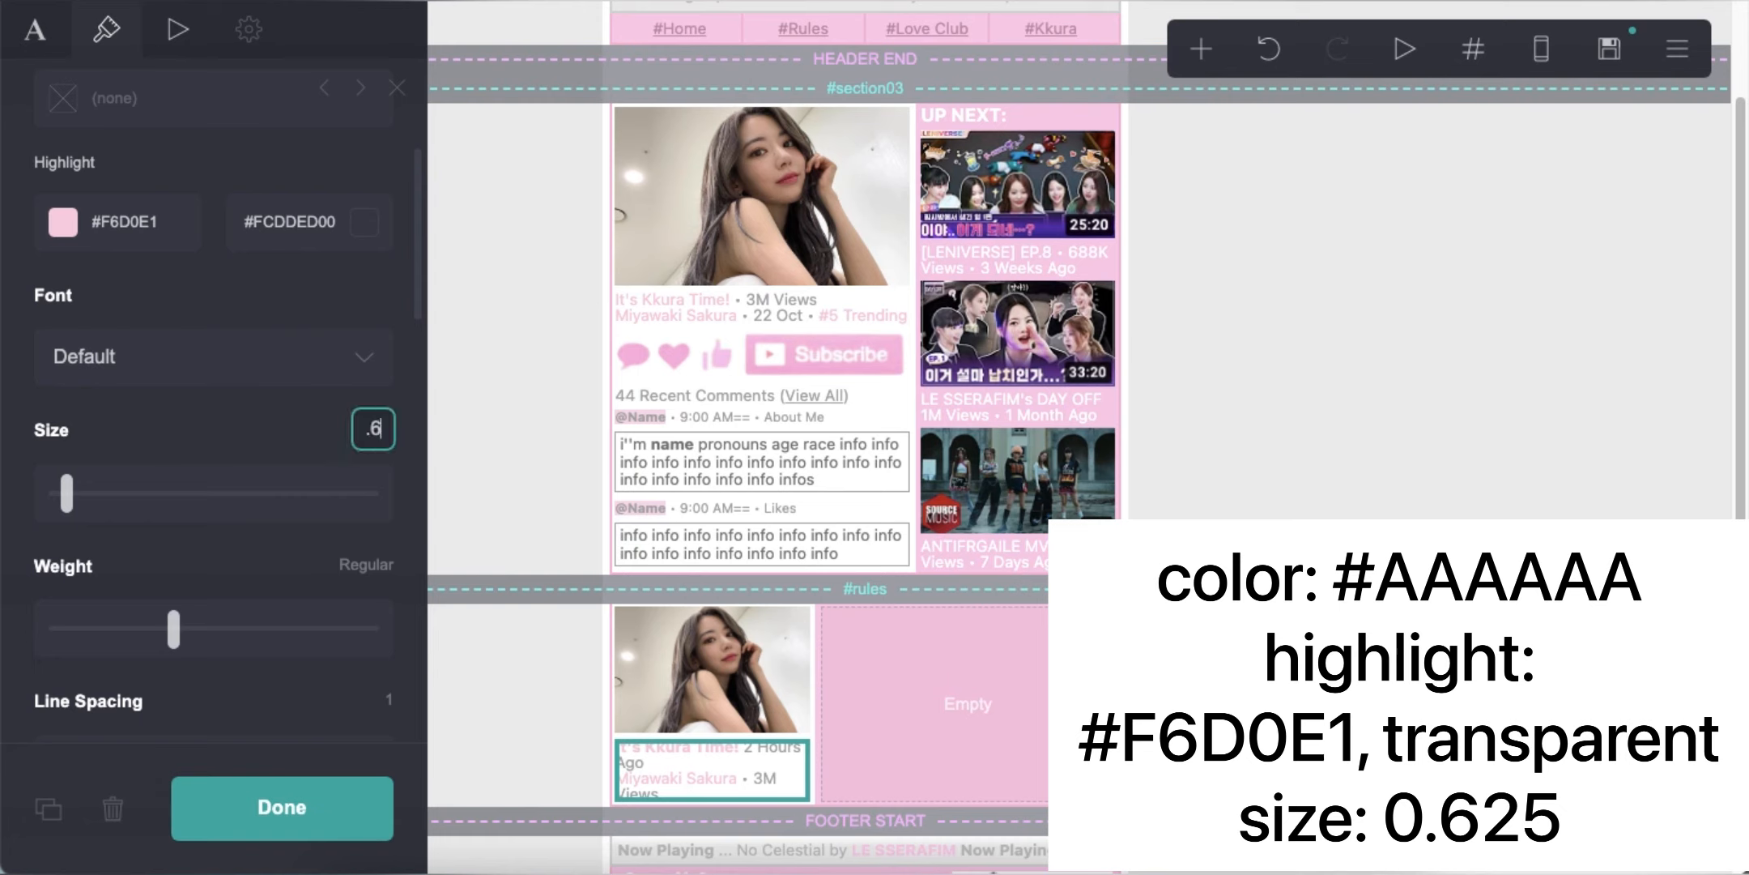
{"action": "type", "text": "25"}
{"action": "key", "text": "Return"}
{"action": "scroll", "coordinate": [227, 542], "scroll_direction": "down", "scroll_amount": 3}
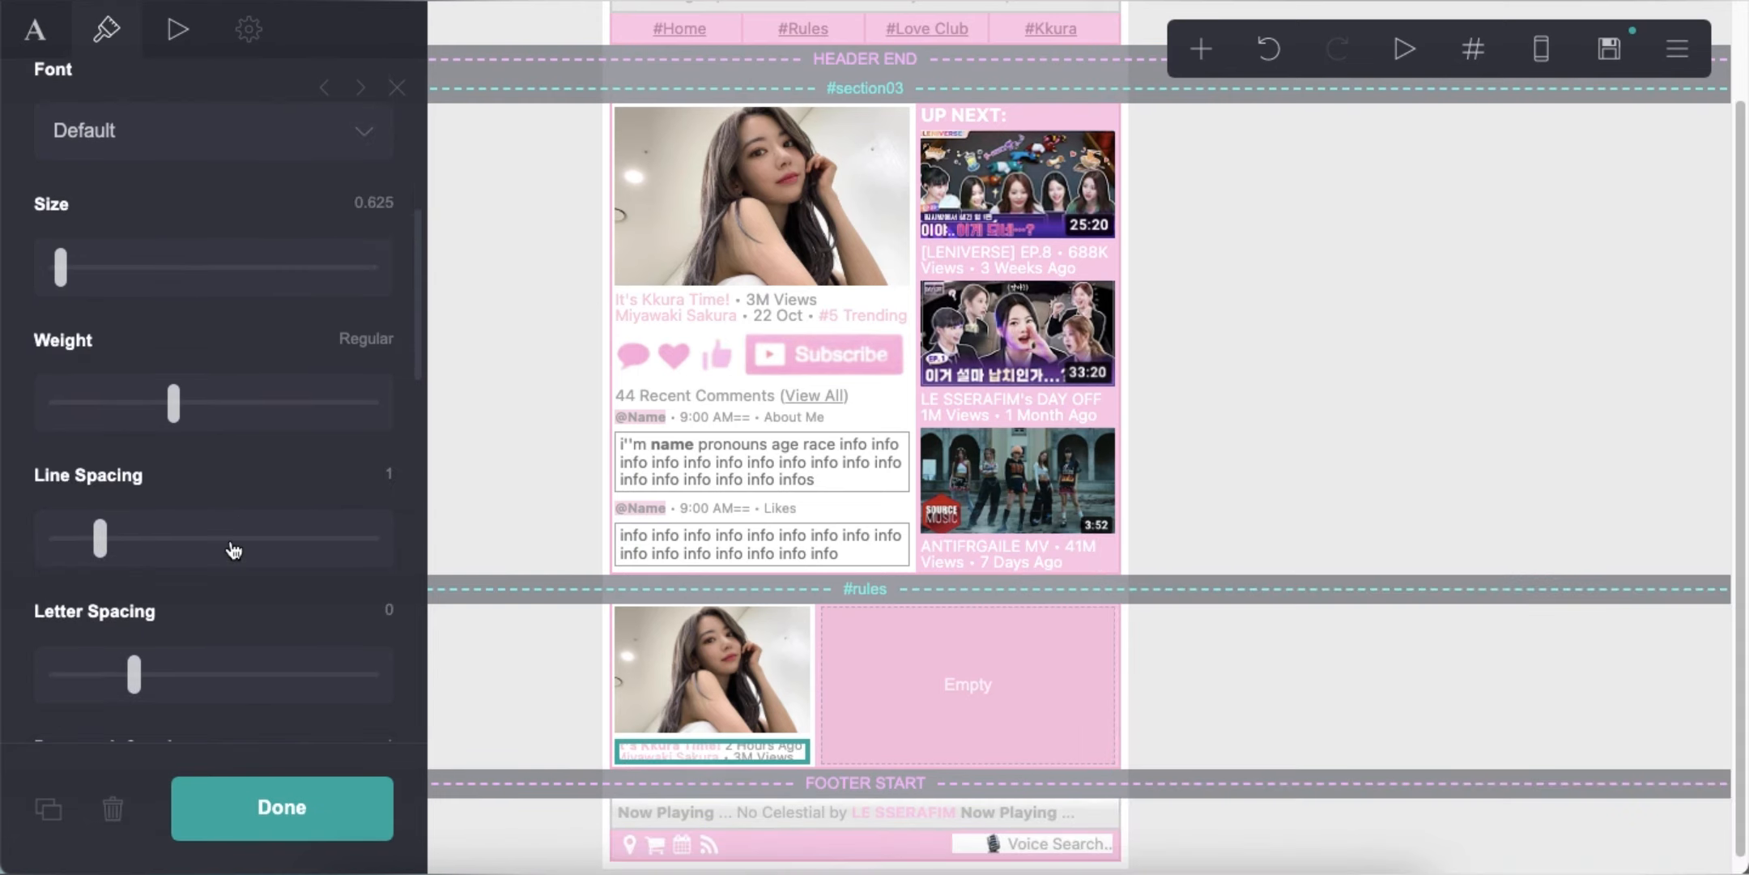
{"action": "left_click", "coordinate": [1310, 779]}
{"action": "left_click", "coordinate": [1539, 57]}
{"action": "left_click", "coordinate": [1539, 56]}
Add a text below the rules photo caption reading "💬 Comment ♡ Like (600k)".
{"action": "left_click", "coordinate": [1202, 53]}
{"action": "left_click", "coordinate": [970, 146]}
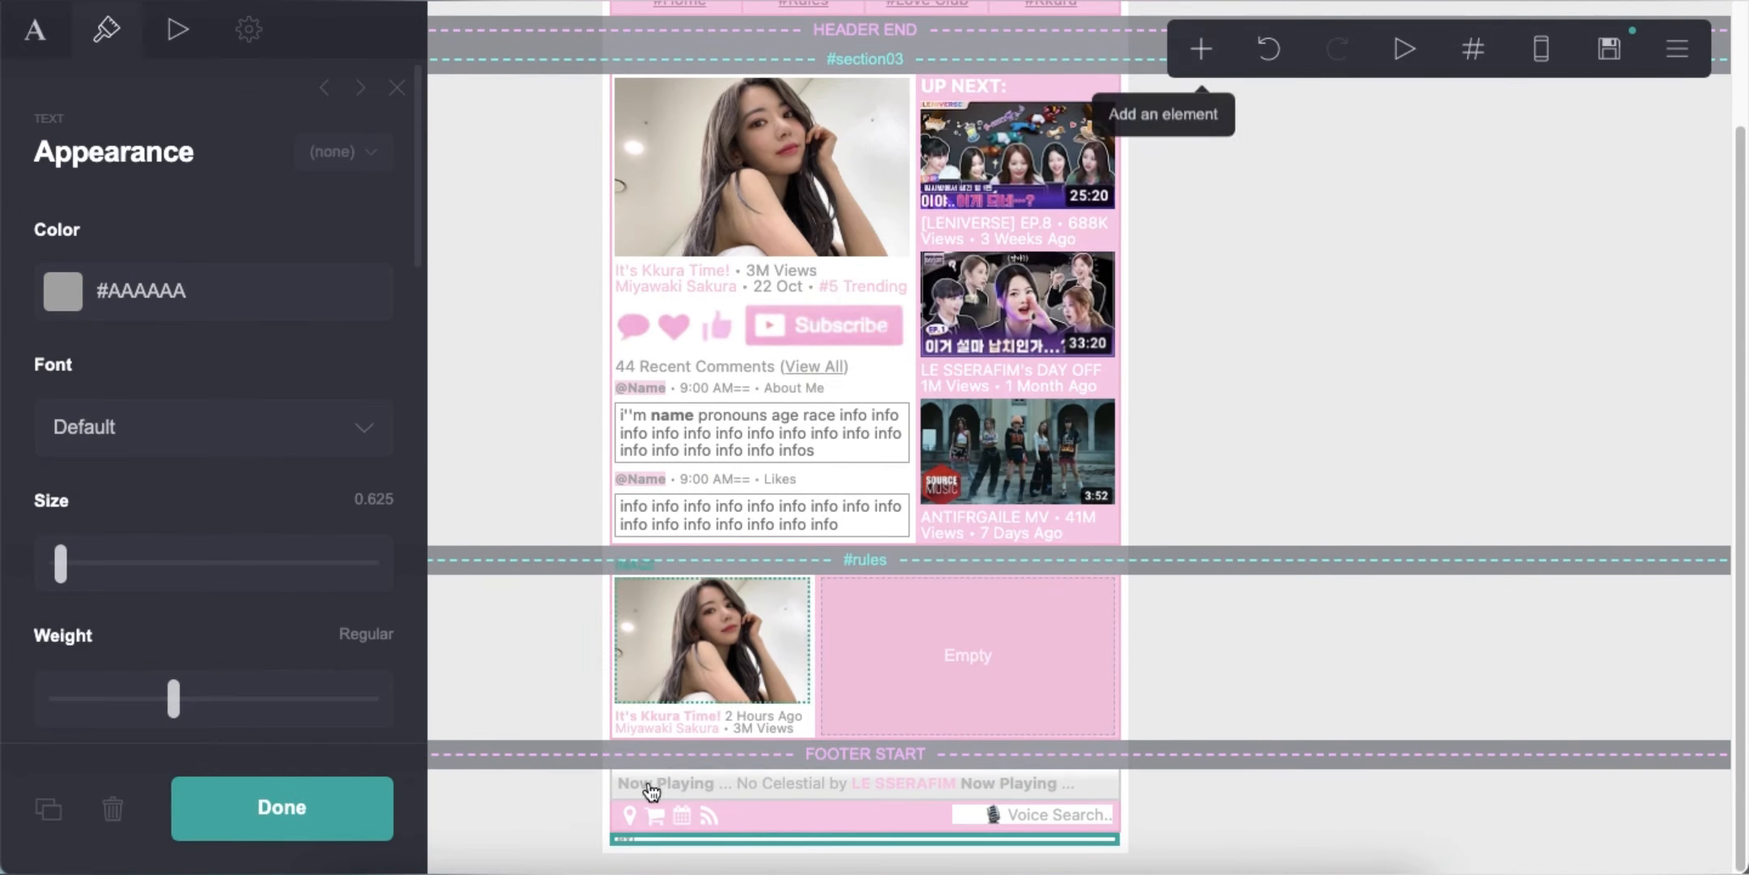
{"action": "left_click", "coordinate": [30, 29]}
{"action": "left_click_drag", "start_coordinate": [111, 226], "coordinate": [42, 210]}
{"action": "left_click", "coordinate": [570, 870]}
{"action": "right_click", "coordinate": [141, 154]}
{"action": "left_click", "coordinate": [179, 315]}
{"action": "left_click_drag", "start_coordinate": [48, 230], "coordinate": [156, 223]}
{"action": "right_click", "coordinate": [156, 221]}
{"action": "left_click", "coordinate": [225, 434]}
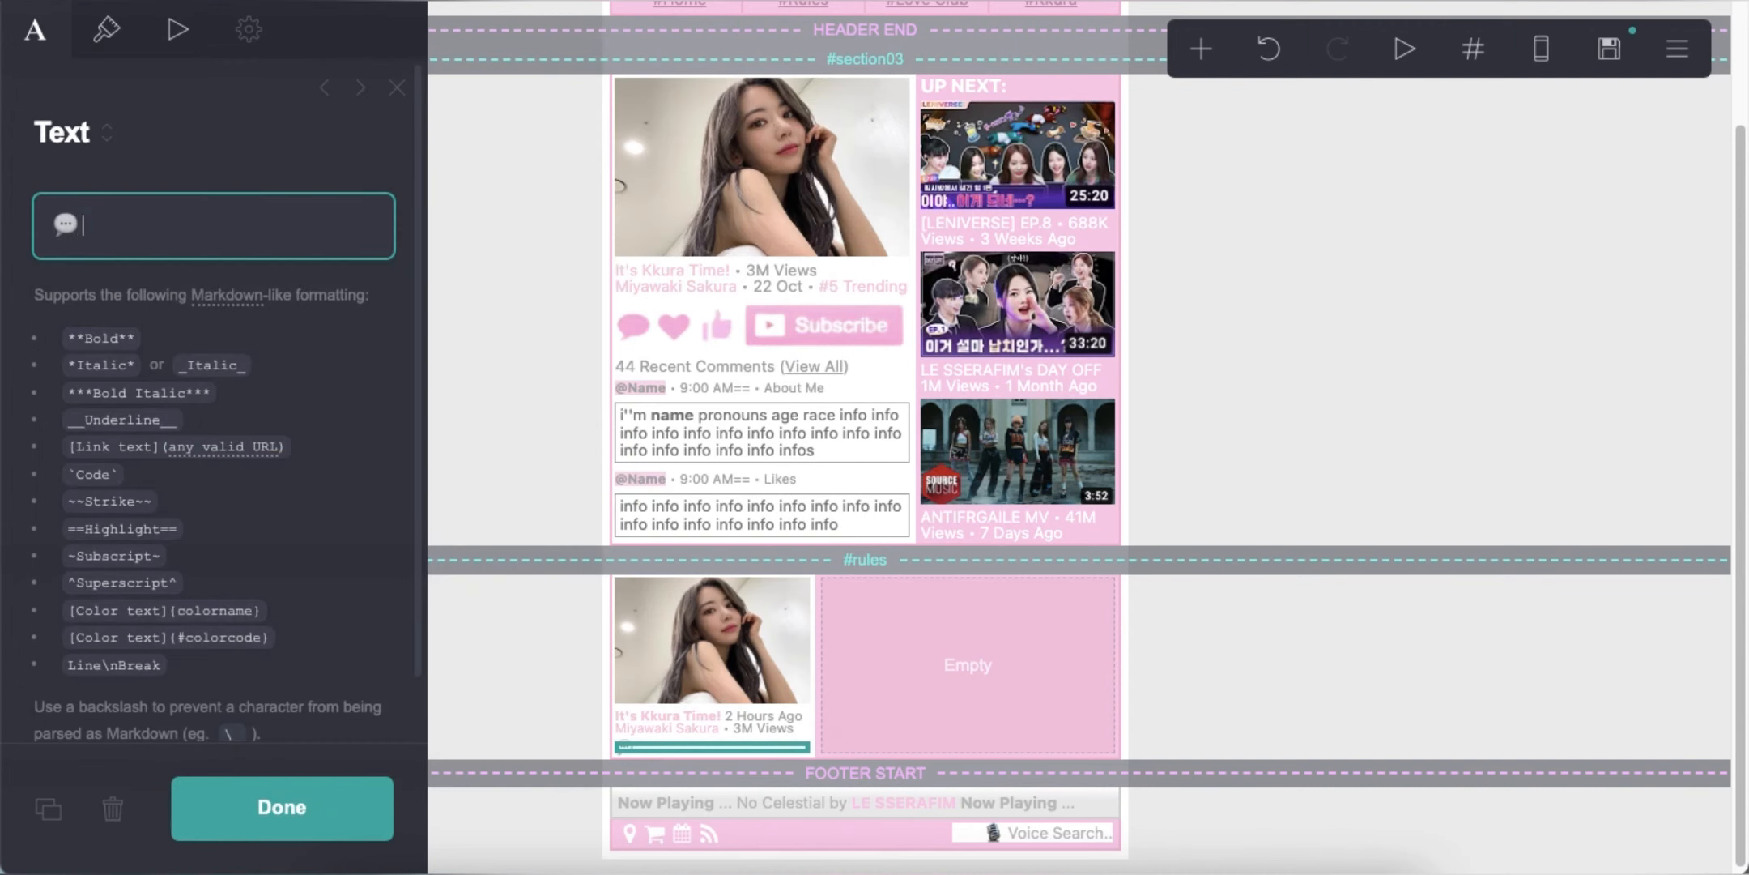
{"action": "type", "text": "Comment ♡ Like ("}
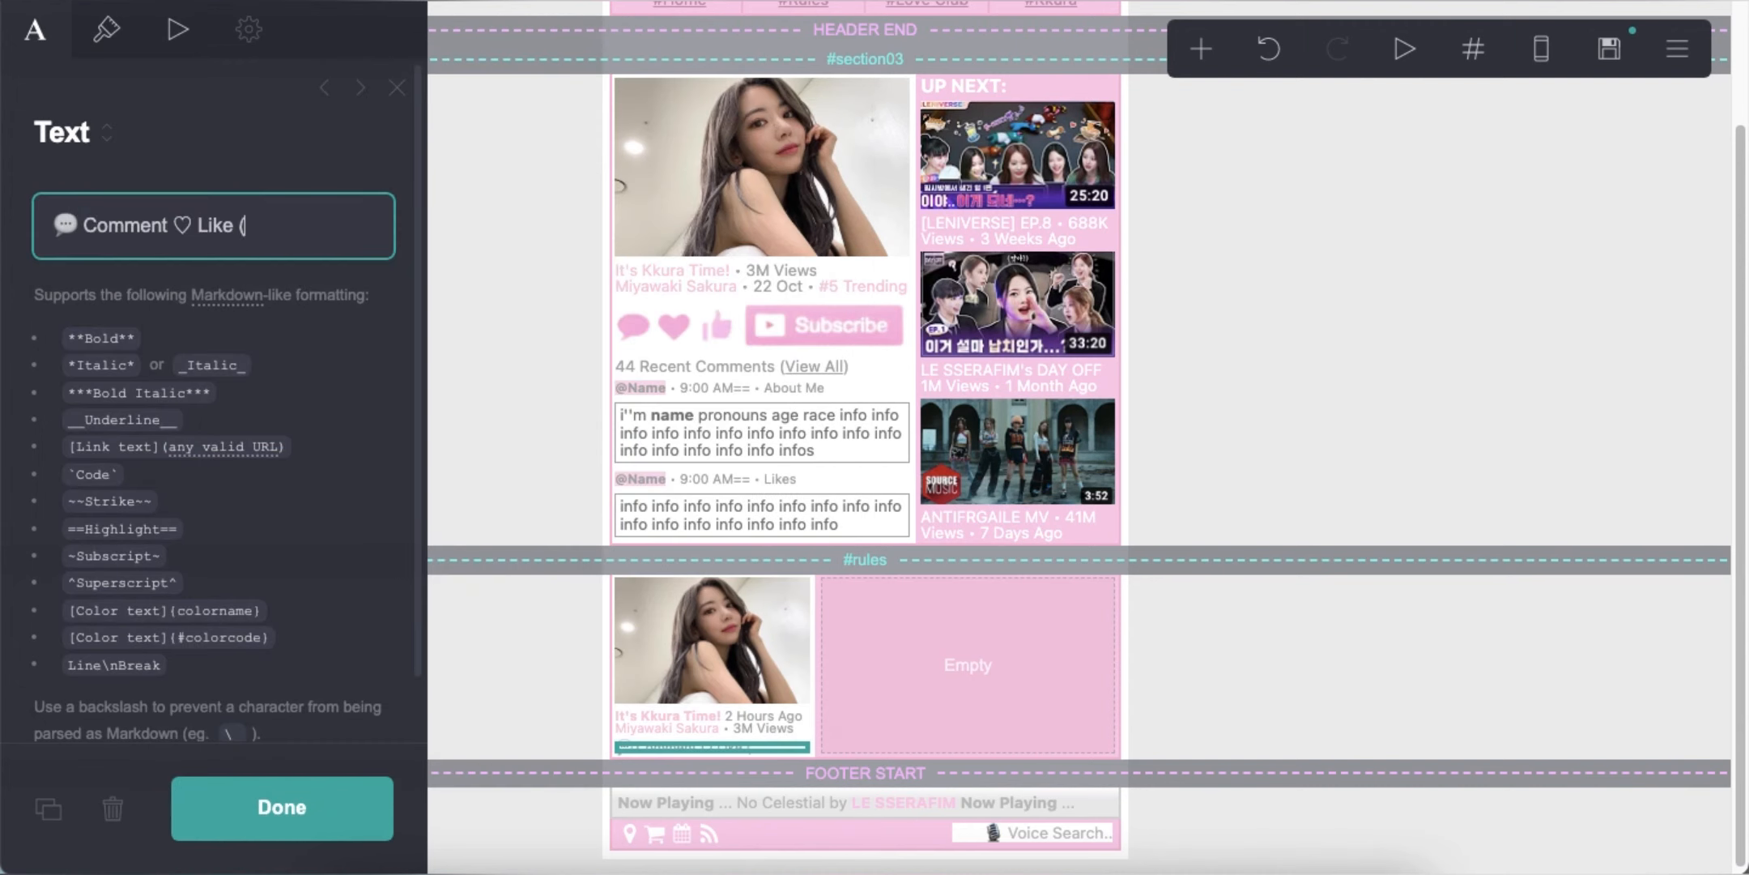
{"action": "type", "text": "600k)"}
{"action": "key", "text": "Return"}
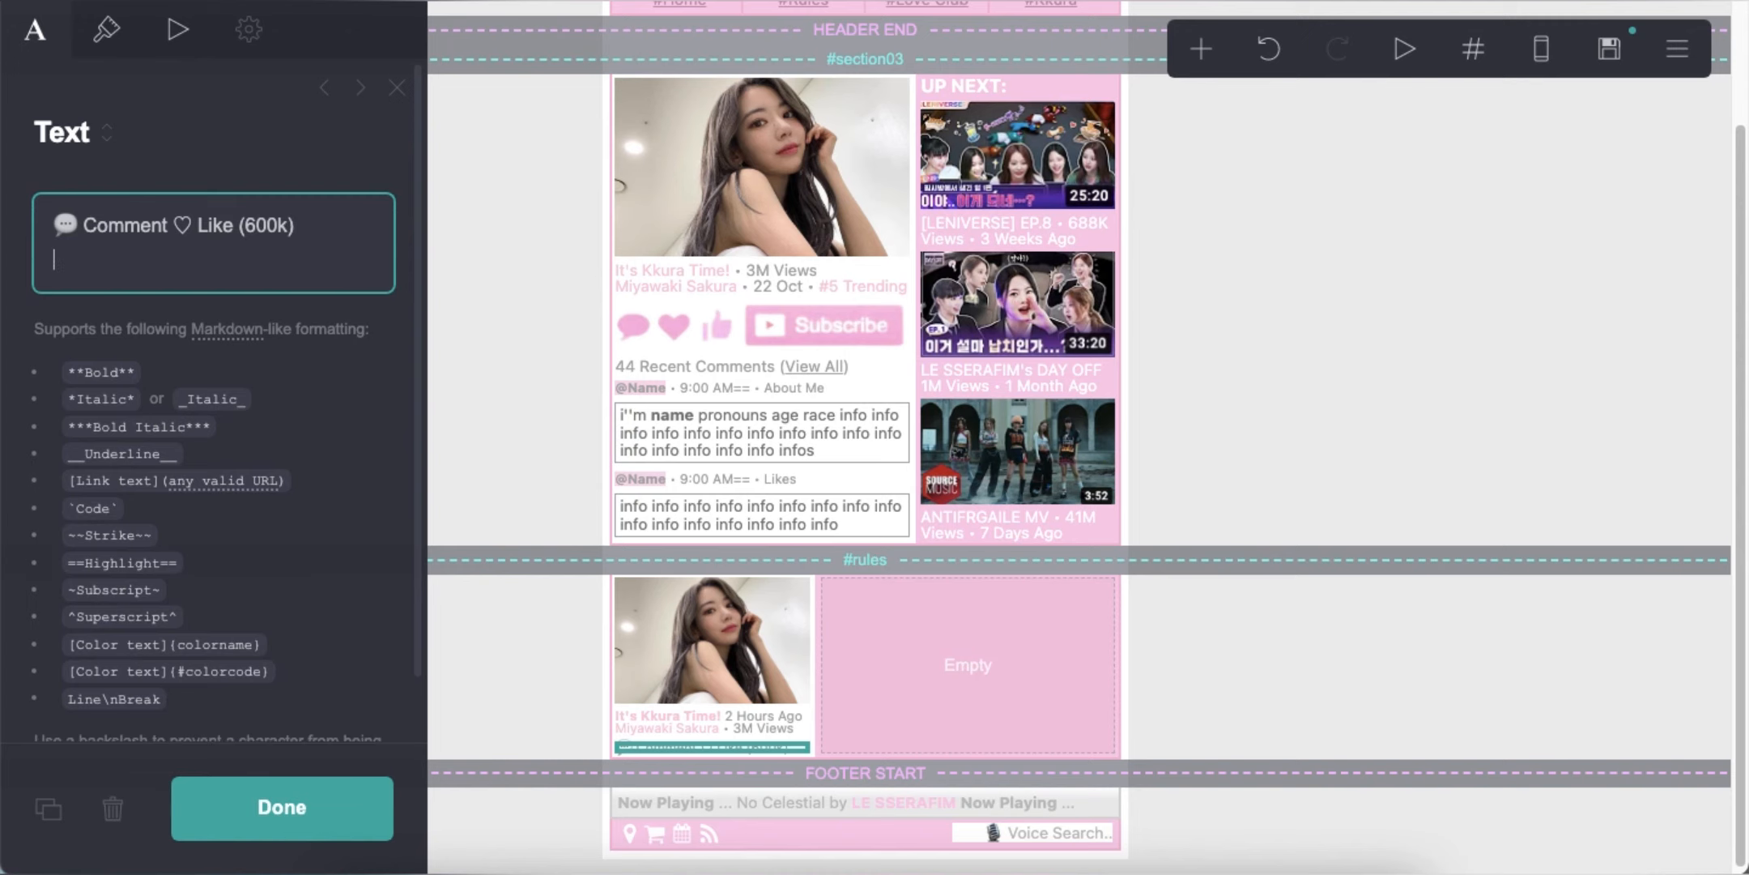
Add a second line to the comment text with "==Note==" followed by several lines of repeated "info" filler.
{"action": "type", "text": "==Note== info info info info info info info info info info info info info info info info info info info info info info info info info info info info info info info info"}
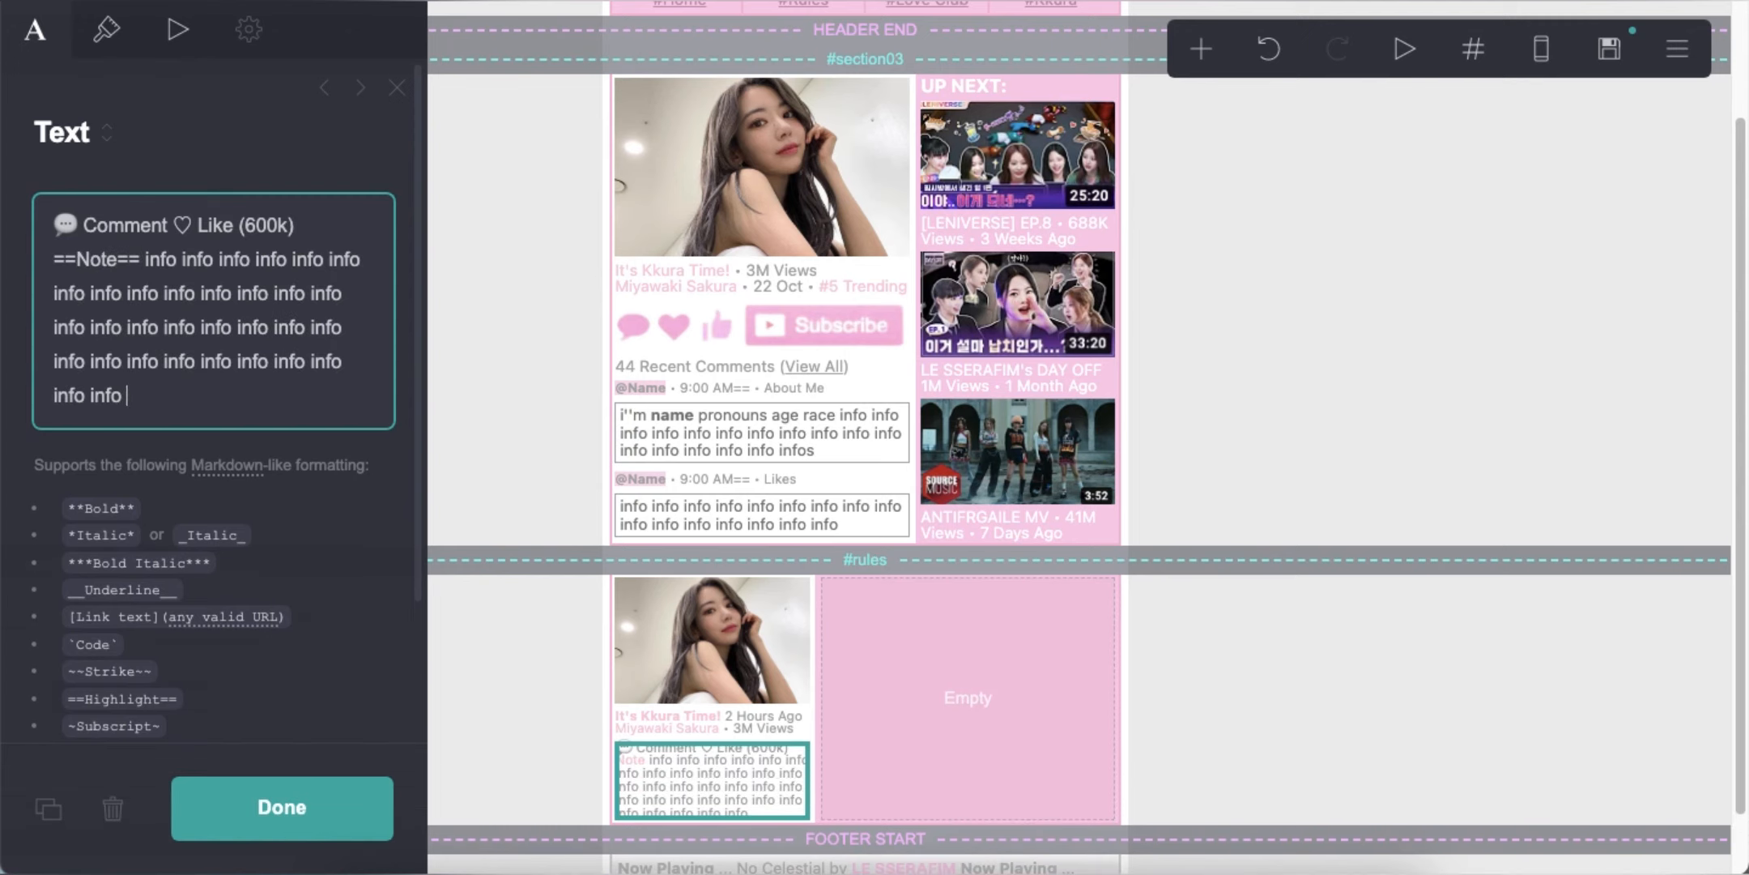
{"action": "key", "text": "BackSpace"}
{"action": "type", "text": "info info info info info info info info info info info info info info info info"}
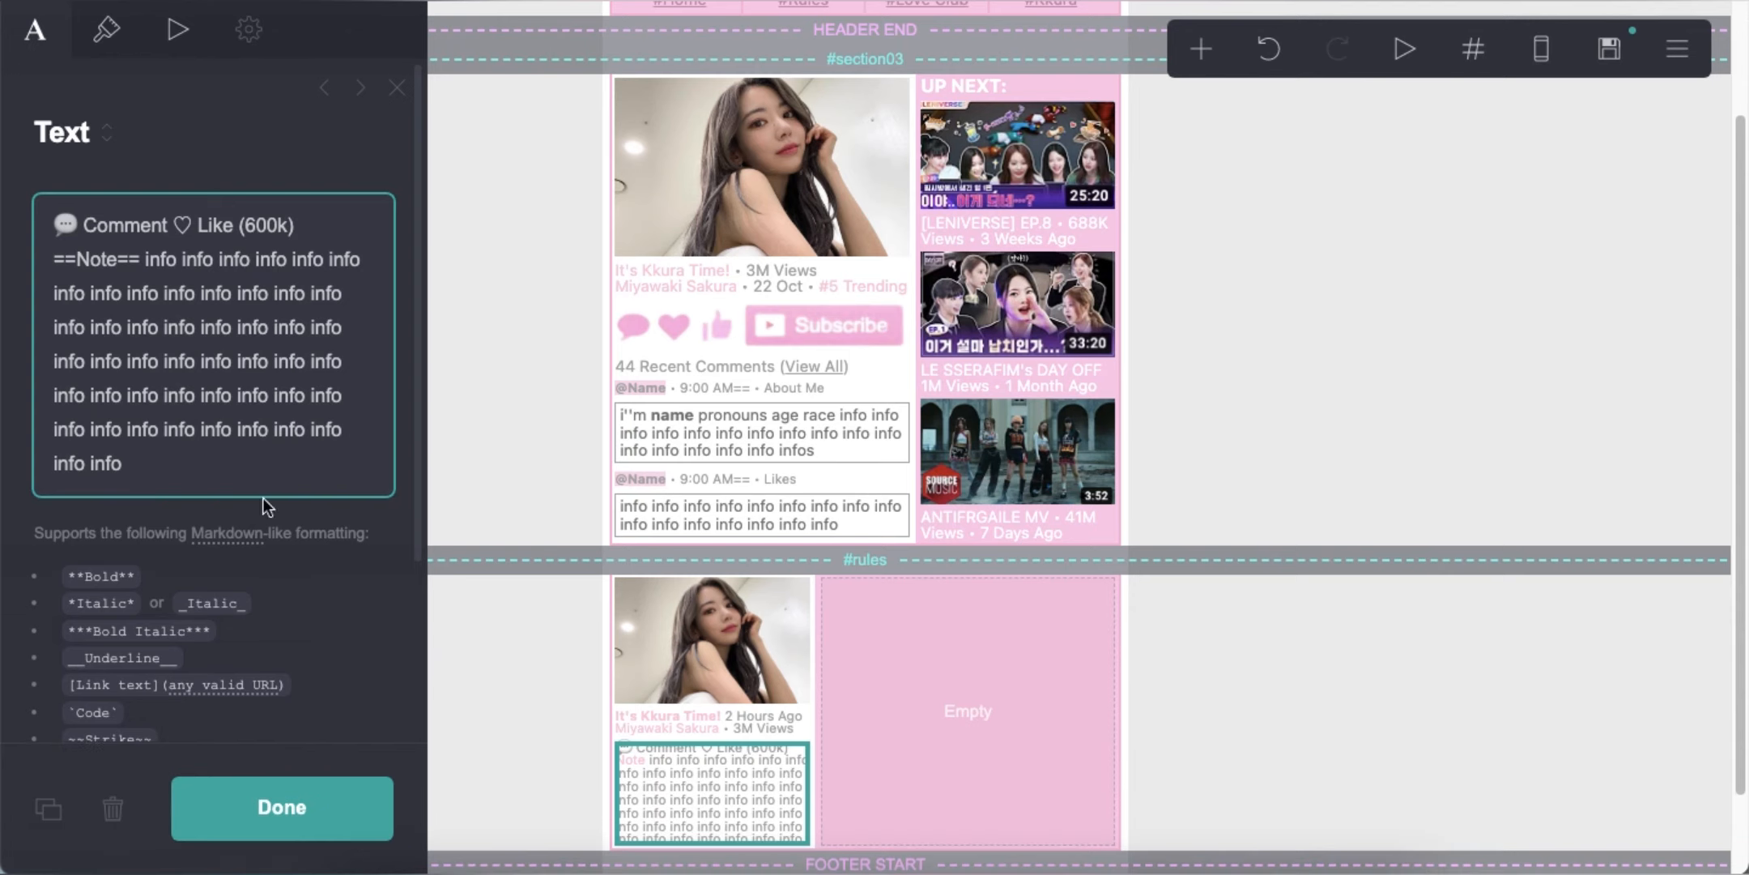
{"action": "key", "text": "BackSpace"}
{"action": "key", "text": "BackSpace"}
{"action": "key", "text": "BackSpace"}
{"action": "key", "text": "BackSpace"}
{"action": "key", "text": "BackSpace"}
{"action": "key", "text": "BackSpace"}
{"action": "key", "text": "BackSpace"}
{"action": "key", "text": "BackSpace"}
{"action": "key", "text": "BackSpace"}
{"action": "key", "text": "BackSpace"}
{"action": "key", "text": "BackSpace"}
{"action": "key", "text": "BackSpace"}
{"action": "key", "text": "BackSpace"}
{"action": "key", "text": "BackSpace"}
{"action": "key", "text": "BackSpace"}
{"action": "key", "text": "BackSpace"}
{"action": "key", "text": "BackSpace"}
{"action": "key", "text": "BackSpace"}
{"action": "key", "text": "BackSpace"}
{"action": "key", "text": "BackSpace"}
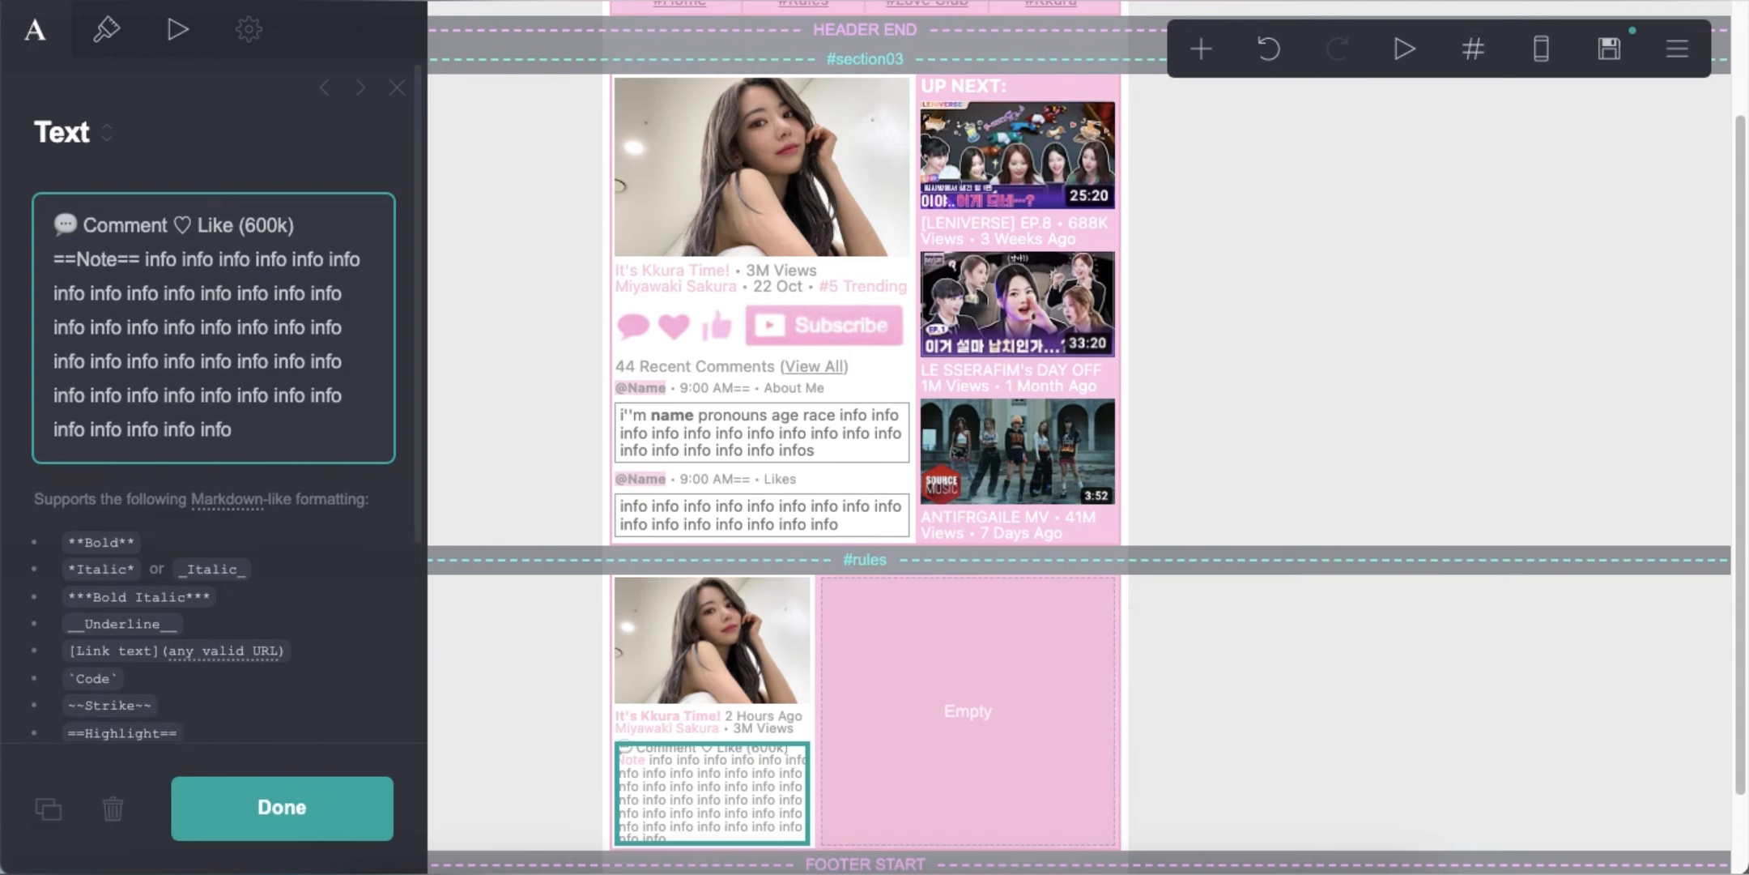
{"action": "key", "text": "BackSpace"}
{"action": "key", "text": "BackSpace"}
{"action": "key", "text": "BackSpace"}
{"action": "key", "text": "BackSpace"}
{"action": "key", "text": "BackSpace"}
{"action": "key", "text": "BackSpace"}
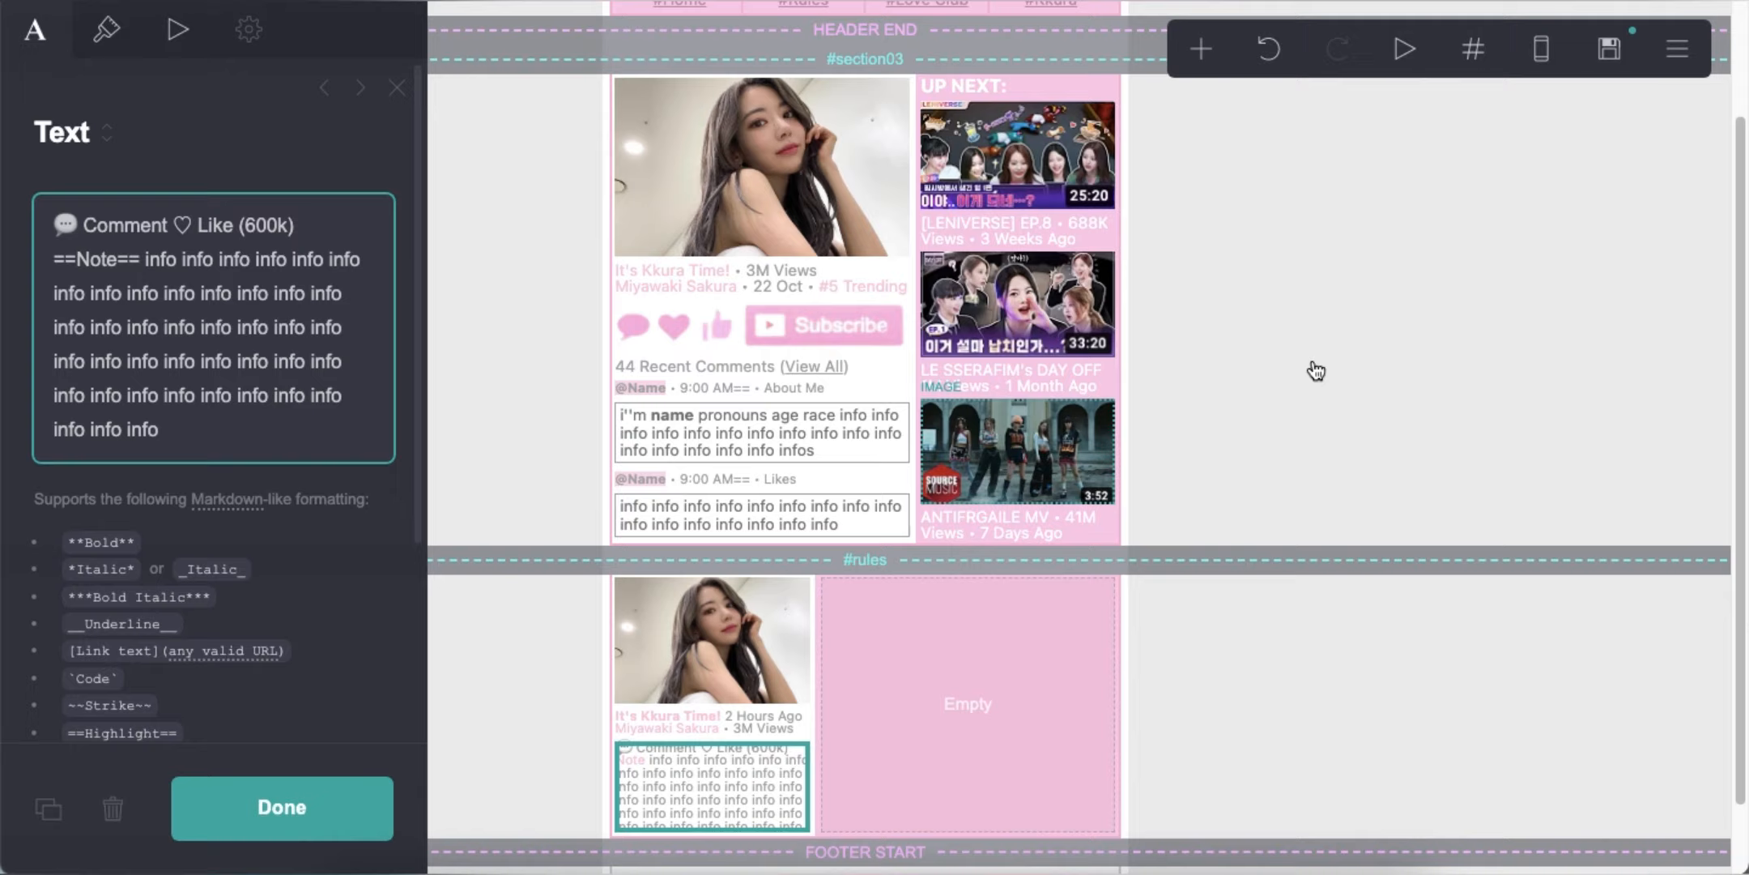
Trim the note's "info" filler to four lines in the text field, checking the fit in the mobile layout.
{"action": "left_click", "coordinate": [1540, 55]}
{"action": "left_click_drag", "start_coordinate": [162, 429], "coordinate": [315, 397]}
{"action": "key", "text": "BackSpace"}
{"action": "key", "text": "BackSpace"}
{"action": "key", "text": "BackSpace"}
{"action": "key", "text": "BackSpace"}
{"action": "key", "text": "BackSpace"}
{"action": "key", "text": "BackSpace"}
{"action": "key", "text": "BackSpace"}
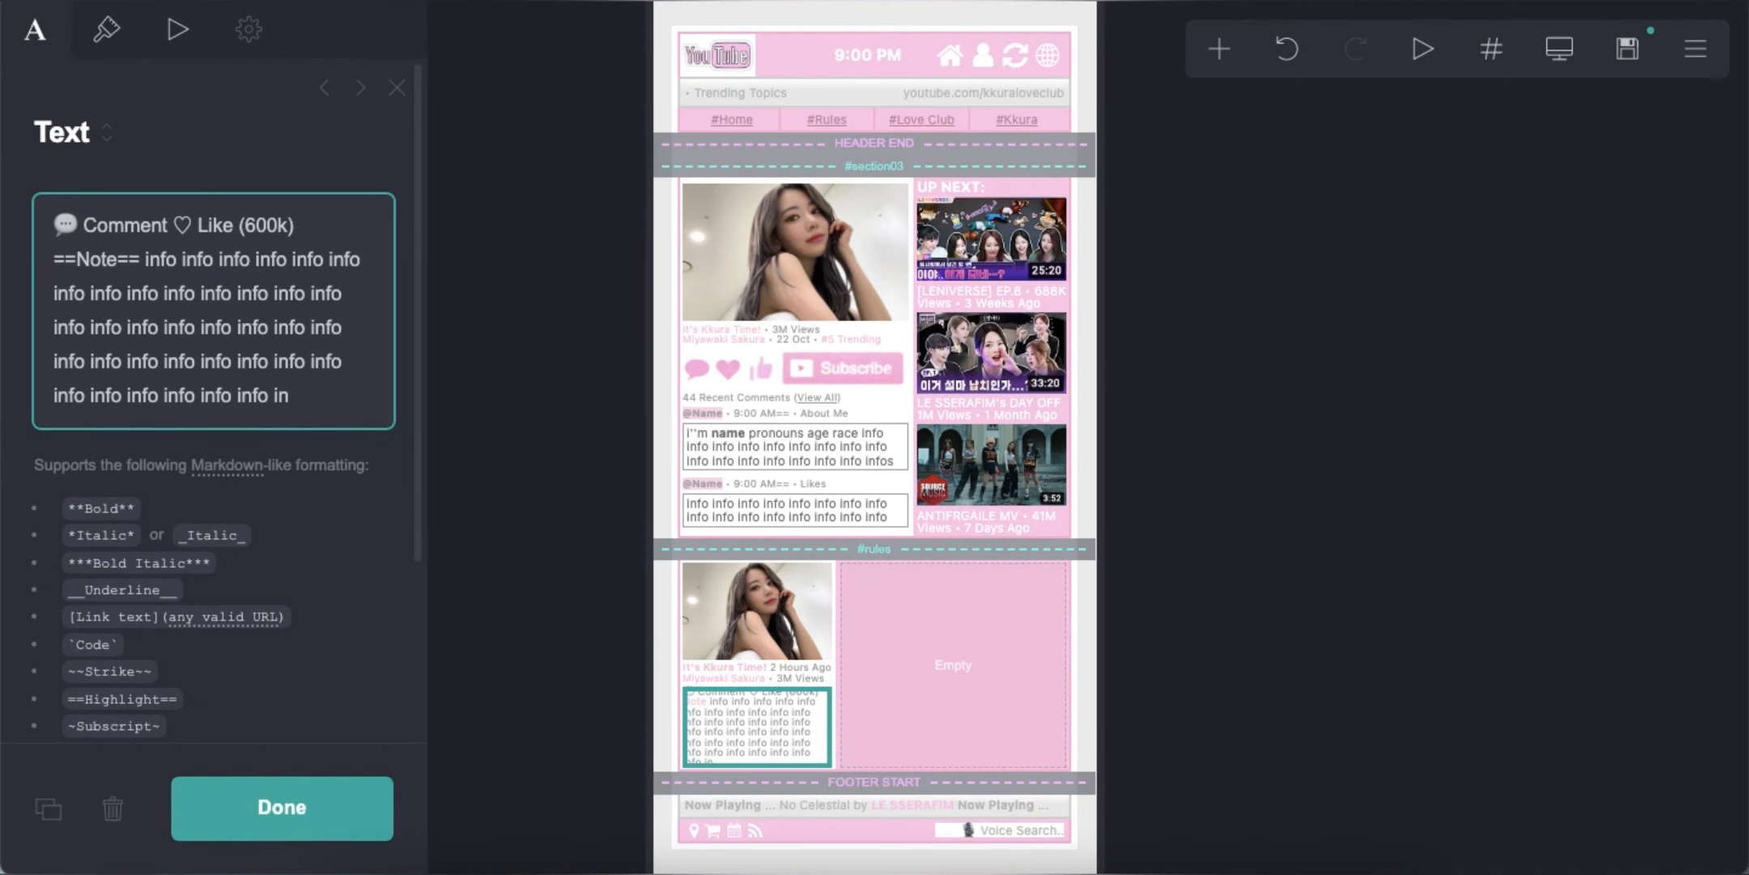
{"action": "left_click", "coordinate": [1559, 49]}
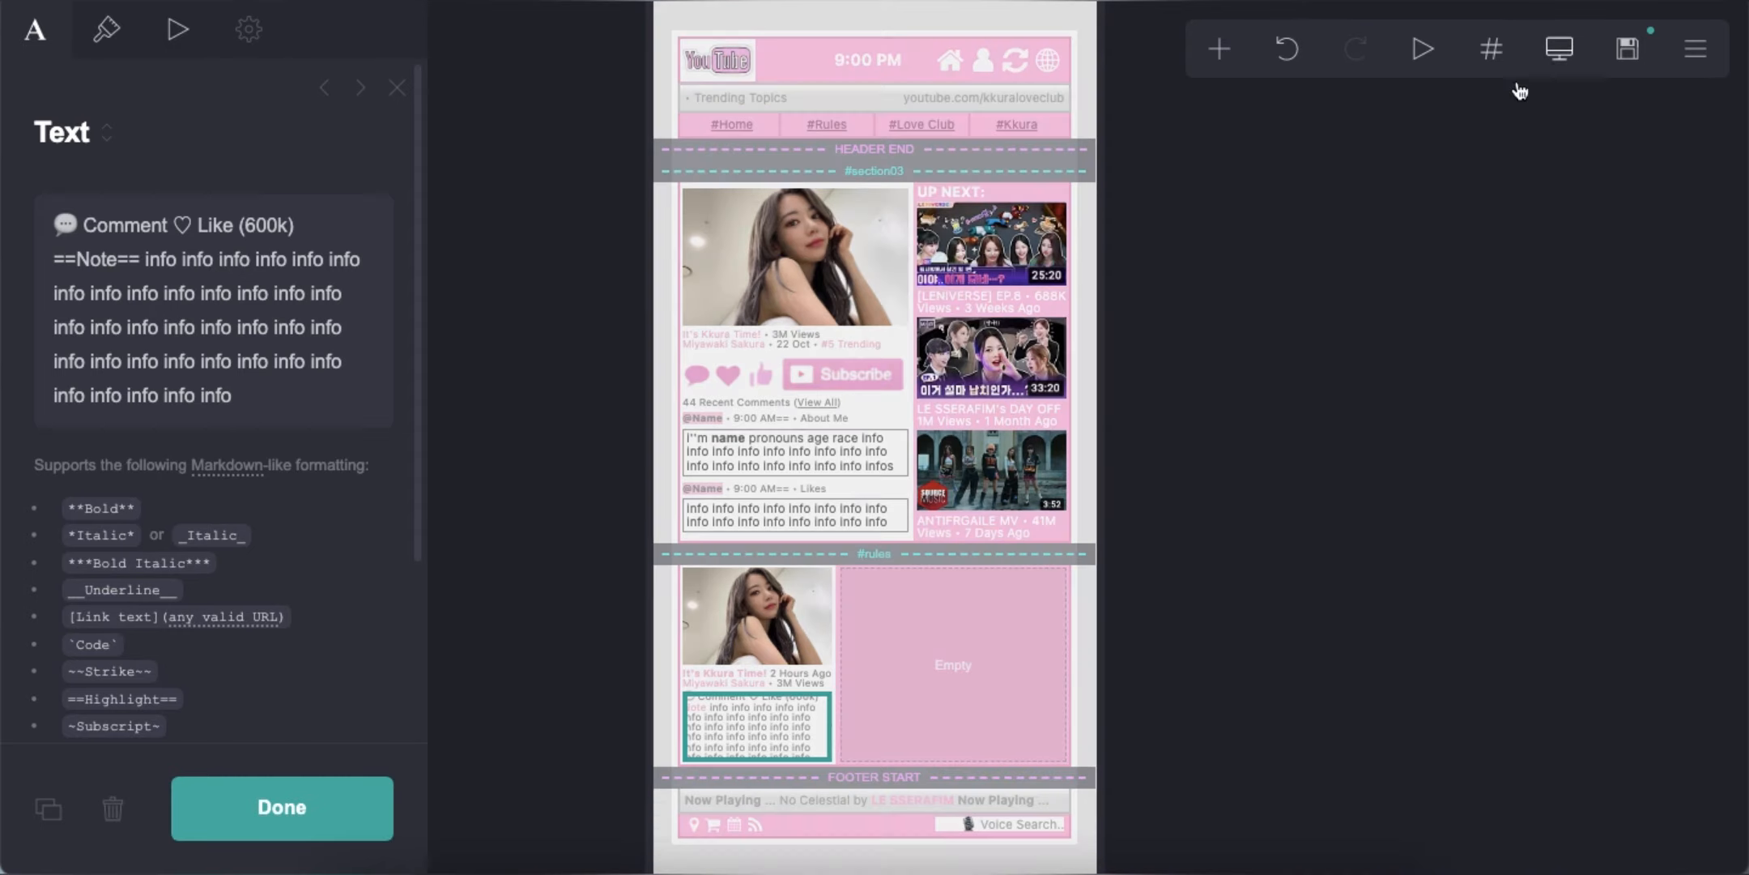
{"action": "left_click_drag", "start_coordinate": [270, 356], "coordinate": [340, 401]}
{"action": "key", "text": "BackSpace"}
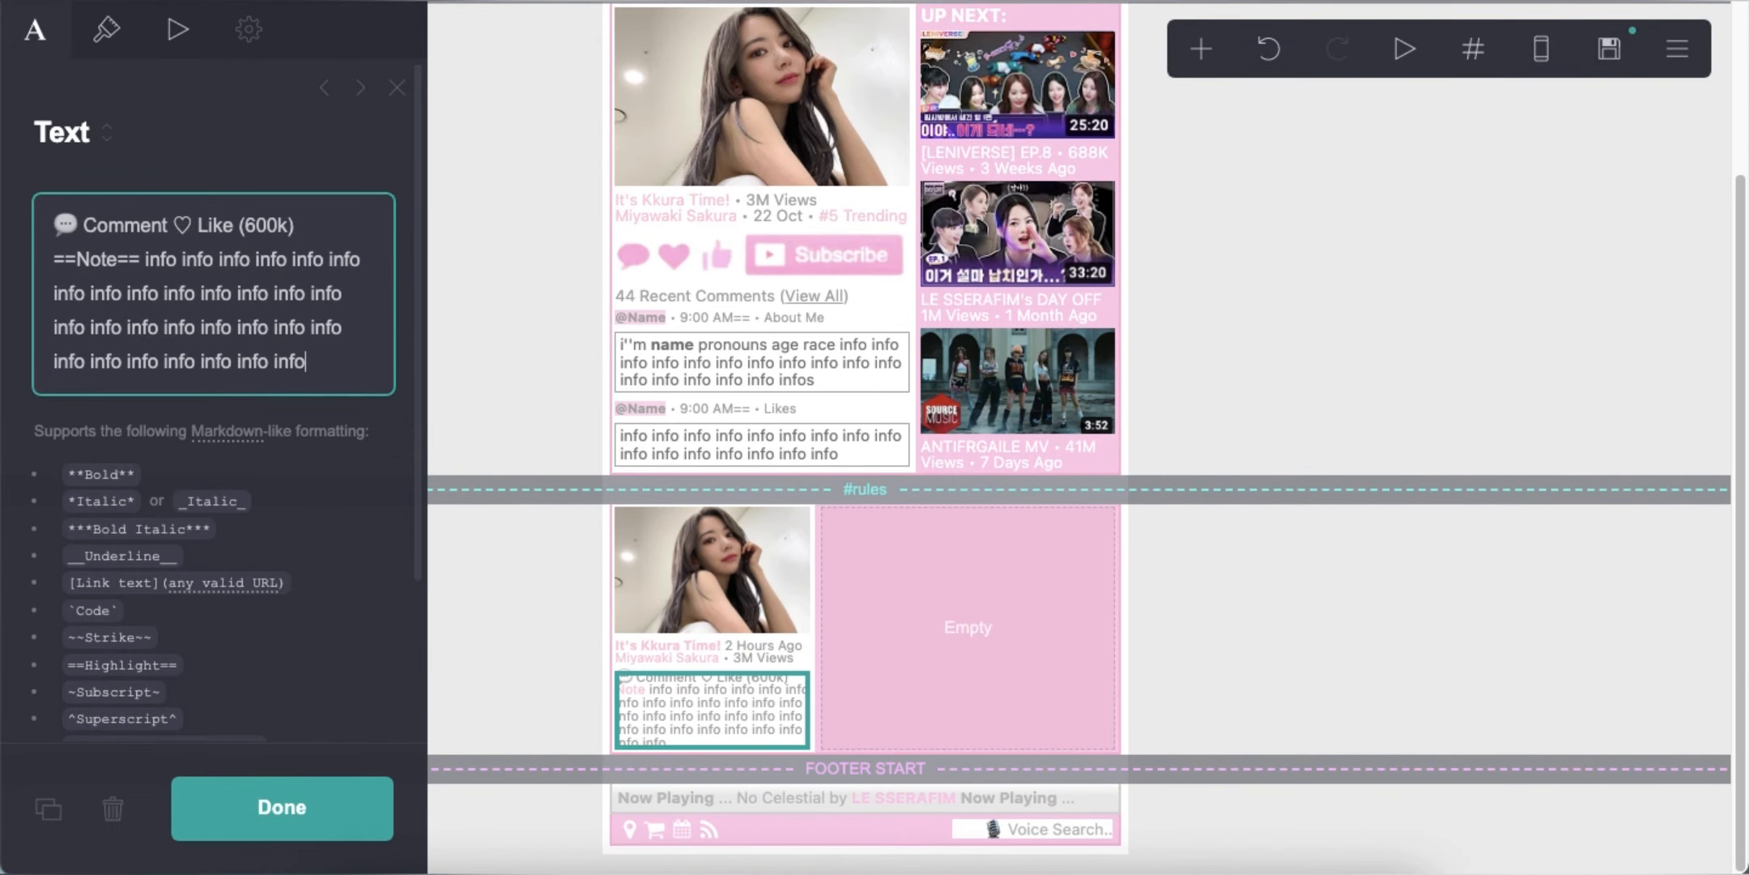
{"action": "left_click", "coordinate": [1544, 65]}
{"action": "left_click", "coordinate": [1545, 65]}
{"action": "scroll", "coordinate": [1231, 632], "scroll_direction": "down", "scroll_amount": 1}
{"action": "left_click", "coordinate": [1253, 728]}
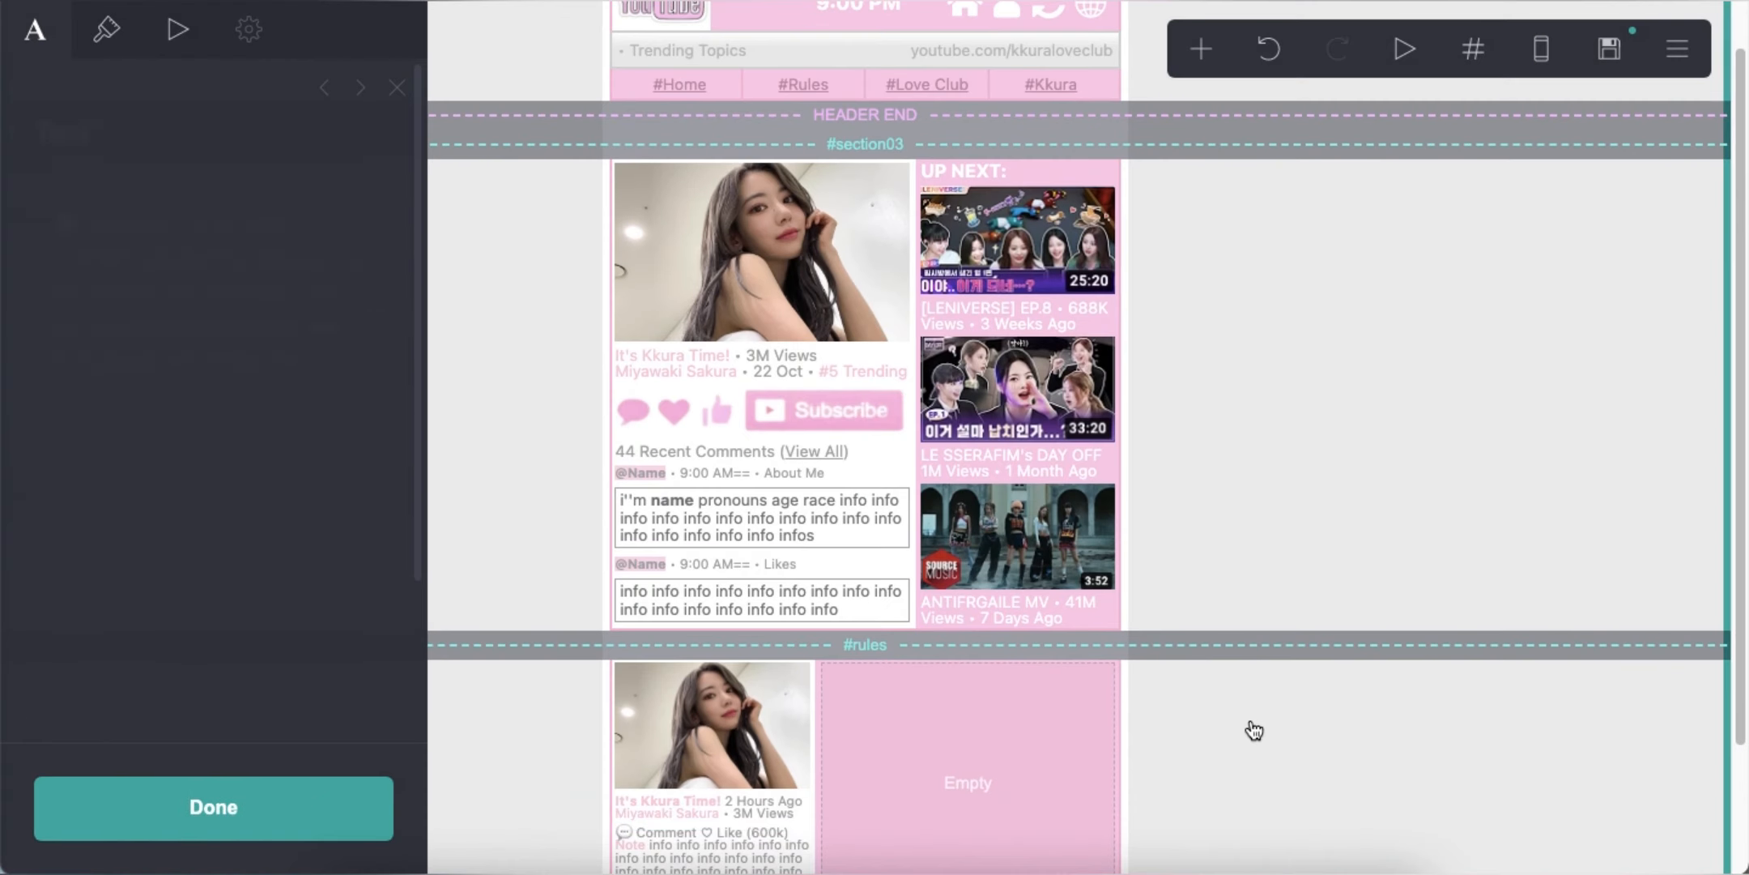
Add a text to the empty column of the rules section reading "10 Recent Comments (__View All__)".
{"action": "scroll", "coordinate": [1251, 721], "scroll_direction": "down", "scroll_amount": 3}
{"action": "left_click", "coordinate": [1201, 49]}
{"action": "left_click", "coordinate": [891, 140]}
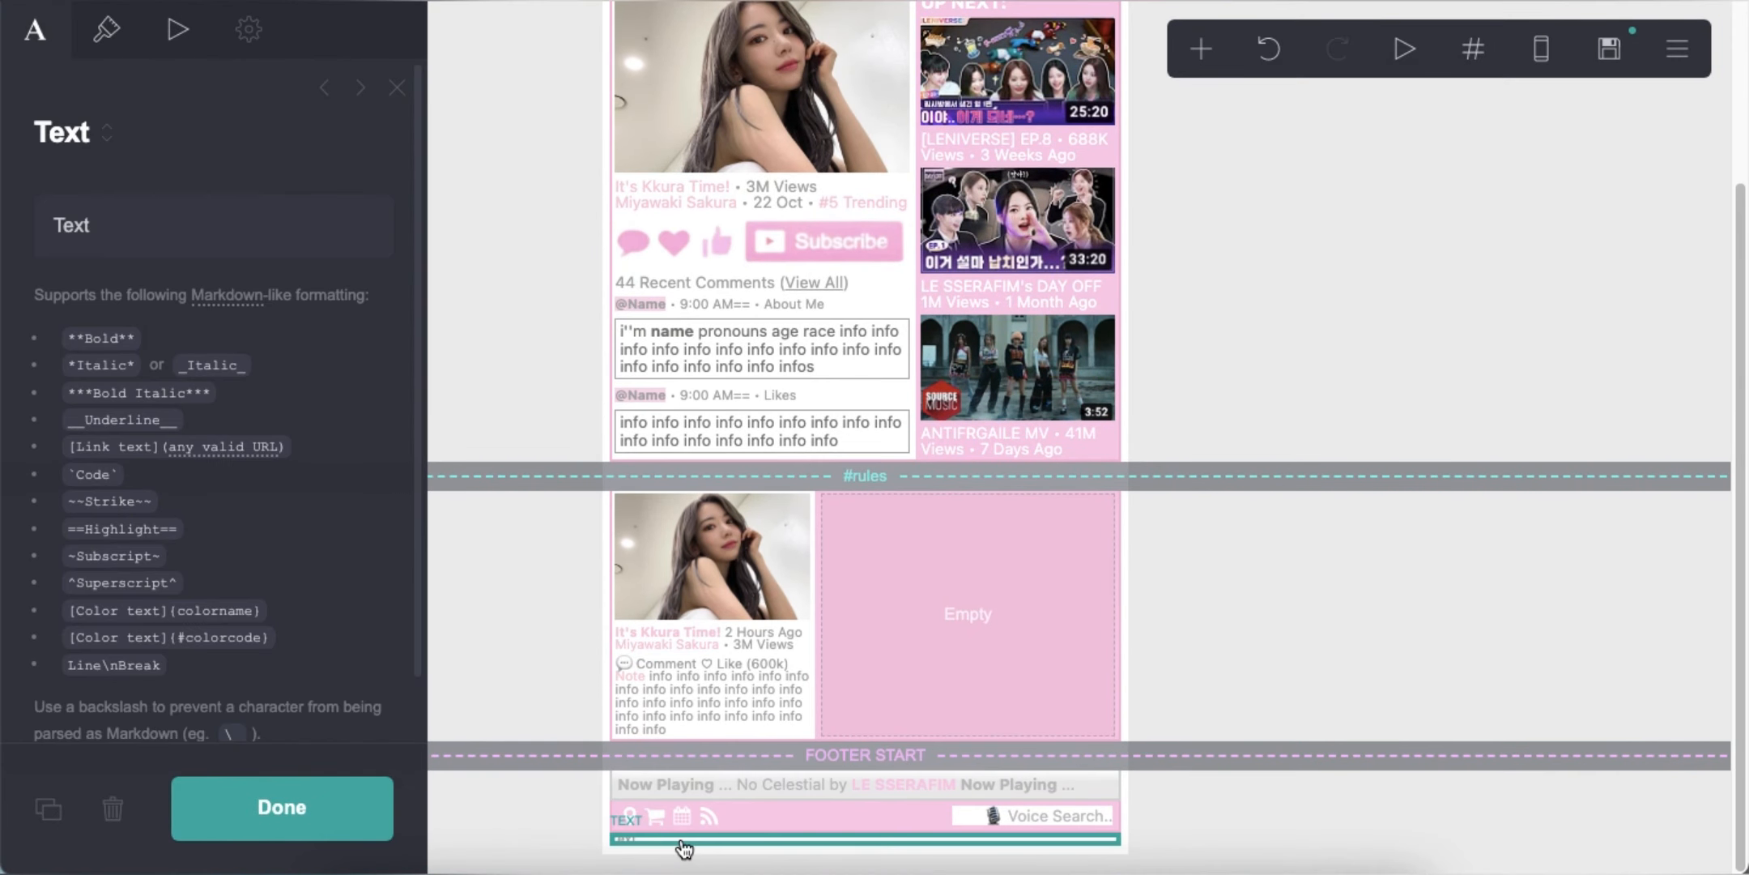
{"action": "type", "text": "10 Recent Comments (__View All__"}
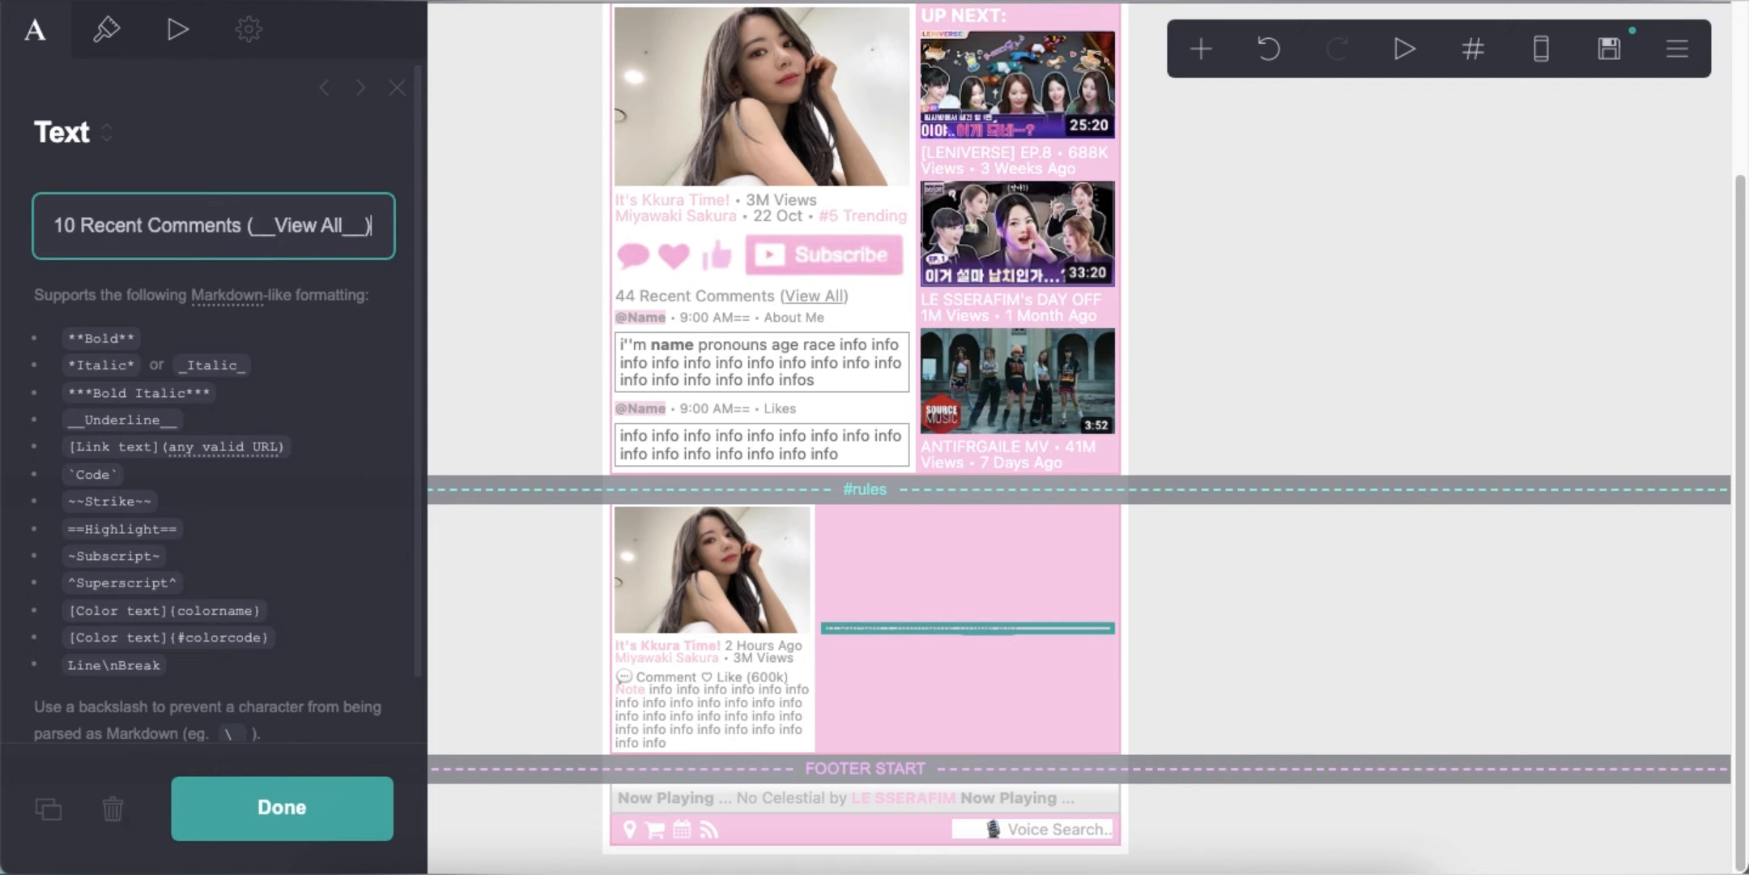
Set the recent comments heading's color to #FFFFFF, size to 0.875 and weight to Semi Bold, and check the mobile layout.
{"action": "left_click", "coordinate": [106, 41]}
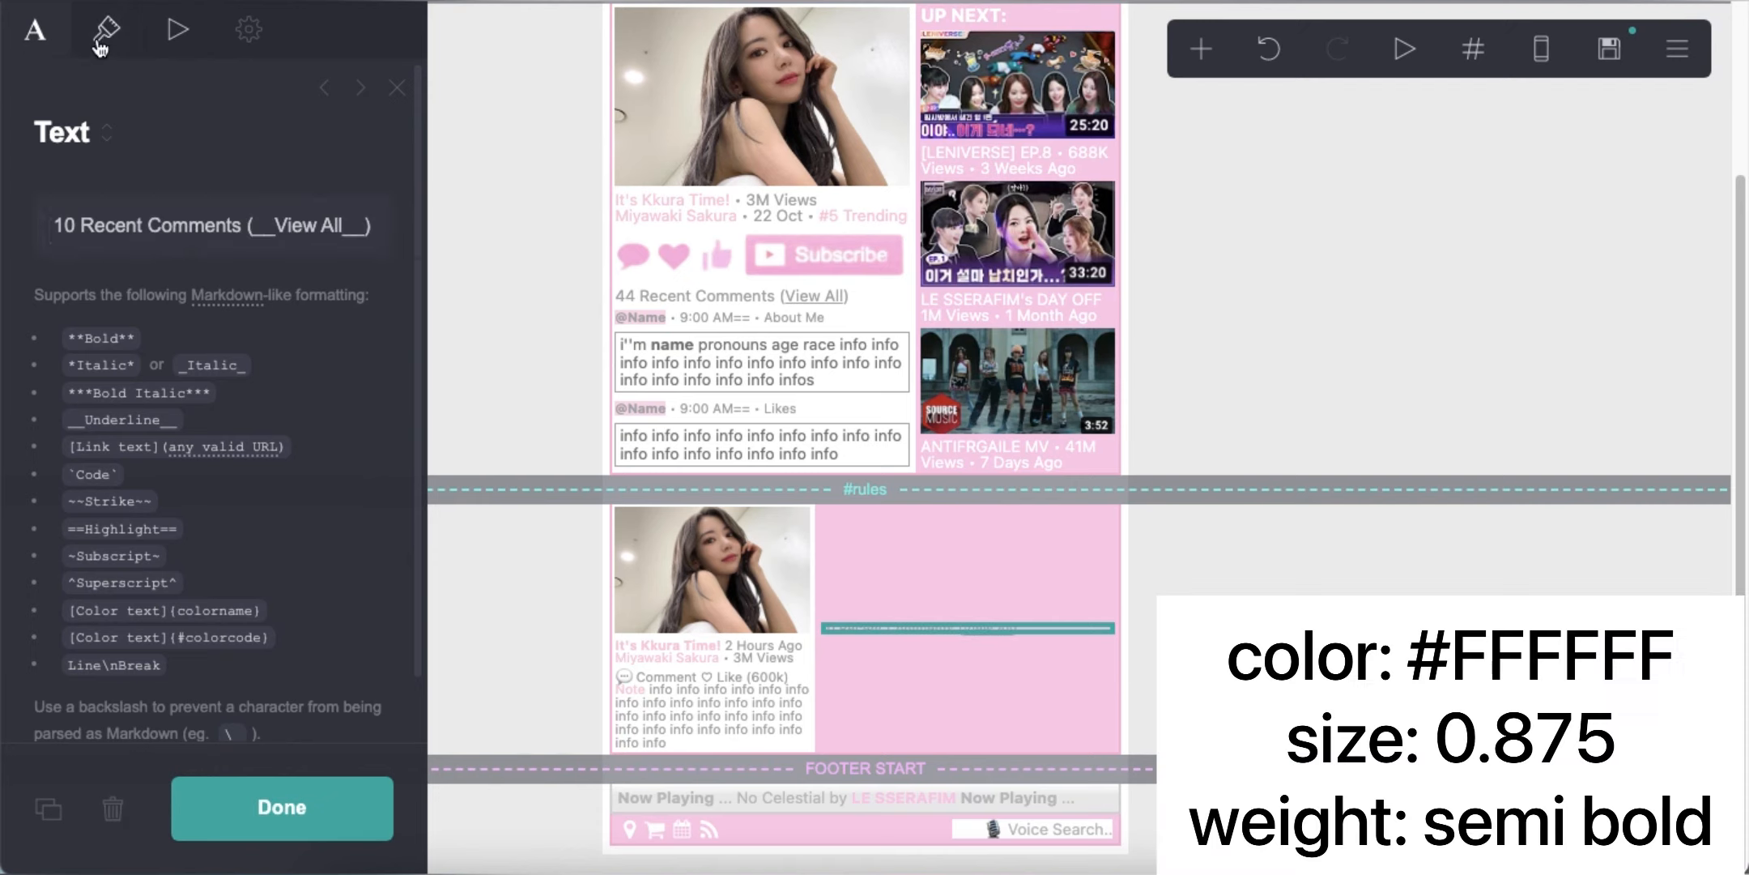
{"action": "left_click", "coordinate": [166, 293]}
{"action": "type", "text": "#FFFFFF"}
{"action": "key", "text": "Return"}
{"action": "left_click", "coordinate": [346, 637]}
{"action": "type", "text": "0.875"}
{"action": "scroll", "coordinate": [212, 544], "scroll_direction": "down", "scroll_amount": 6}
{"action": "left_click", "coordinate": [272, 299]}
{"action": "left_click", "coordinate": [267, 299]}
{"action": "scroll", "coordinate": [234, 380], "scroll_direction": "down", "scroll_amount": 3}
{"action": "left_click", "coordinate": [1534, 50]}
{"action": "left_click", "coordinate": [1532, 52]}
{"action": "scroll", "coordinate": [242, 414], "scroll_direction": "down", "scroll_amount": 10}
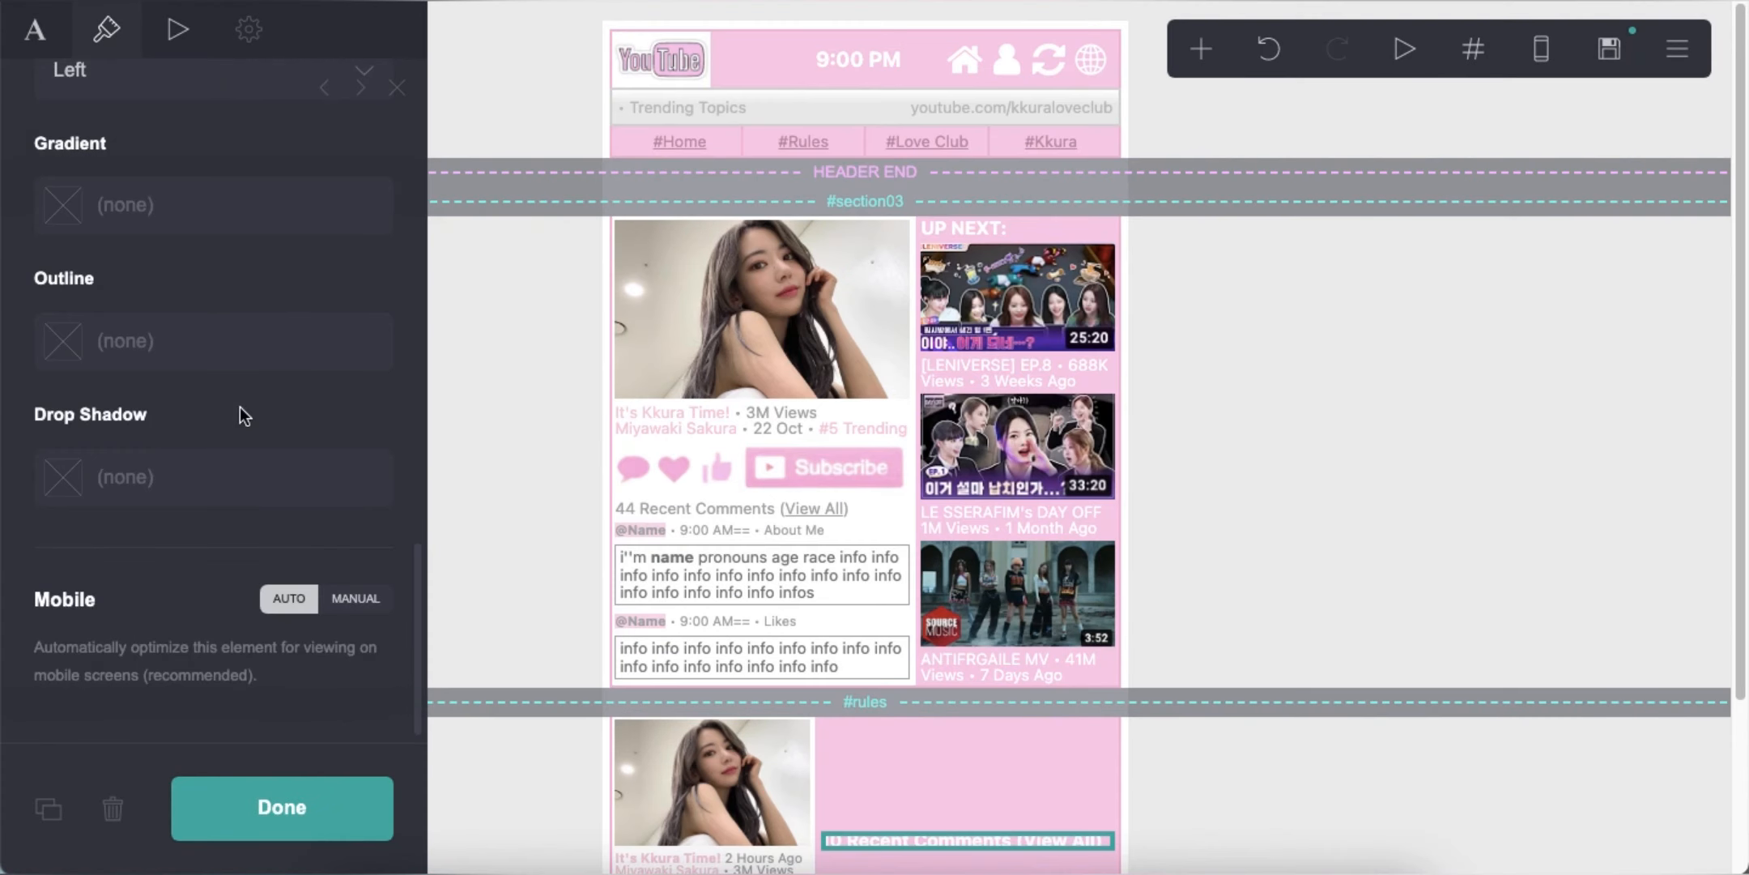
{"action": "left_click", "coordinate": [1332, 578]}
{"action": "scroll", "coordinate": [1331, 577], "scroll_direction": "down", "scroll_amount": 3}
{"action": "left_click", "coordinate": [1200, 49]}
{"action": "left_click", "coordinate": [905, 141]}
{"action": "left_click_drag", "start_coordinate": [680, 842], "coordinate": [859, 624]}
{"action": "key", "text": "super+a"}
{"action": "type", "text": "=="}
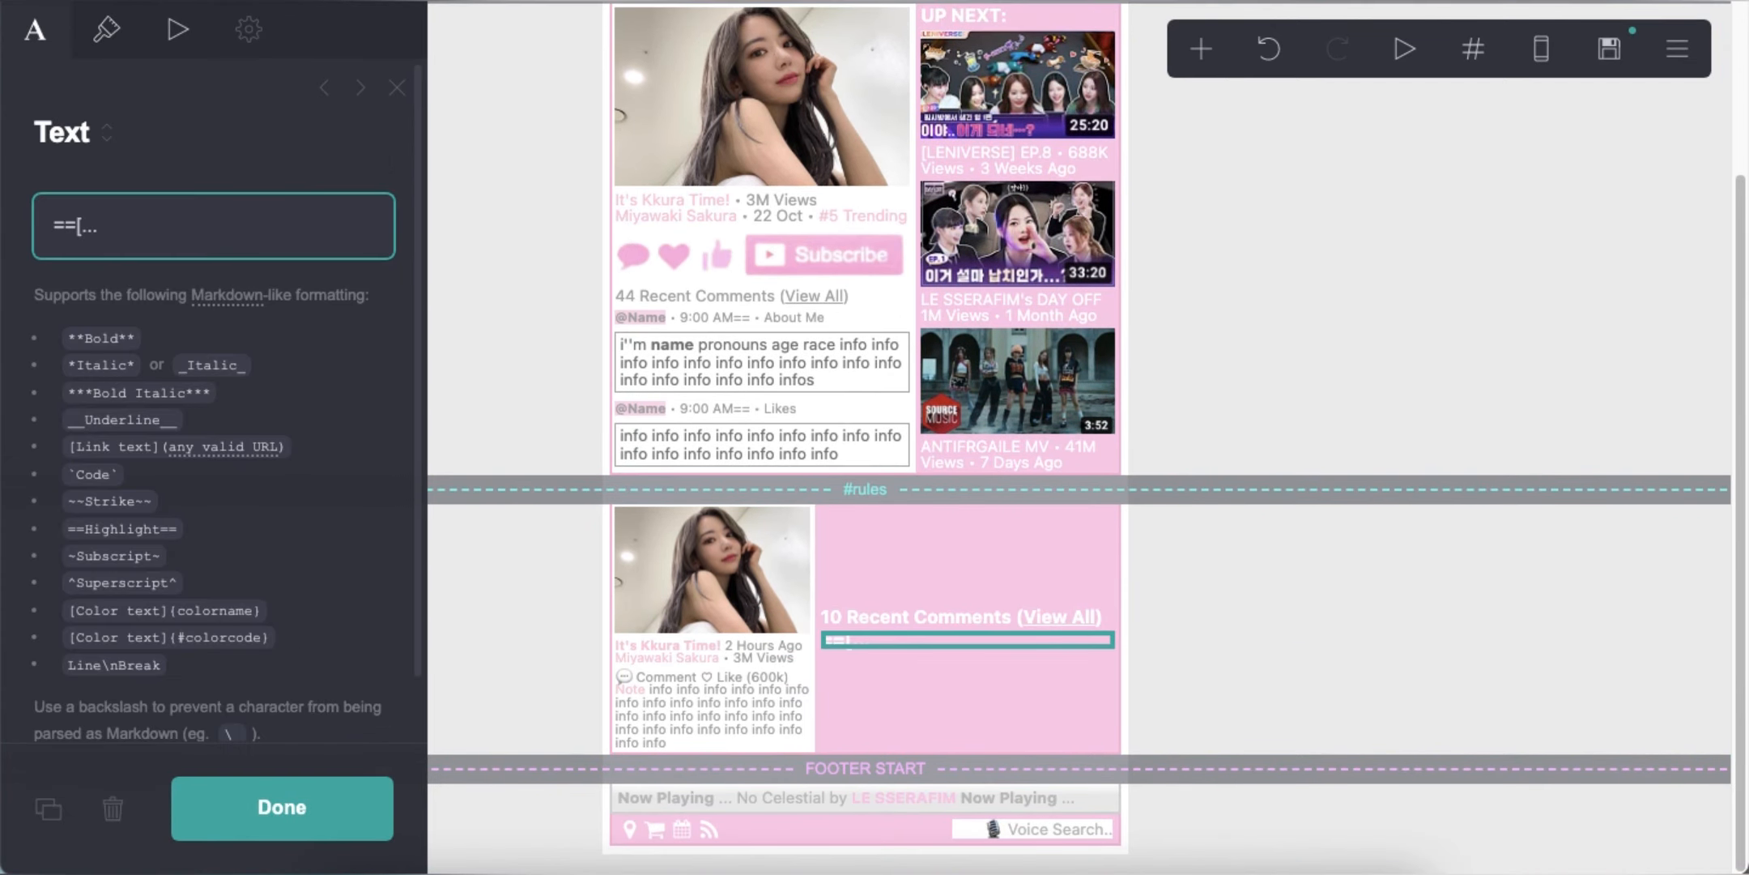
{"action": "type", "text": "[..](transparent)@name "}
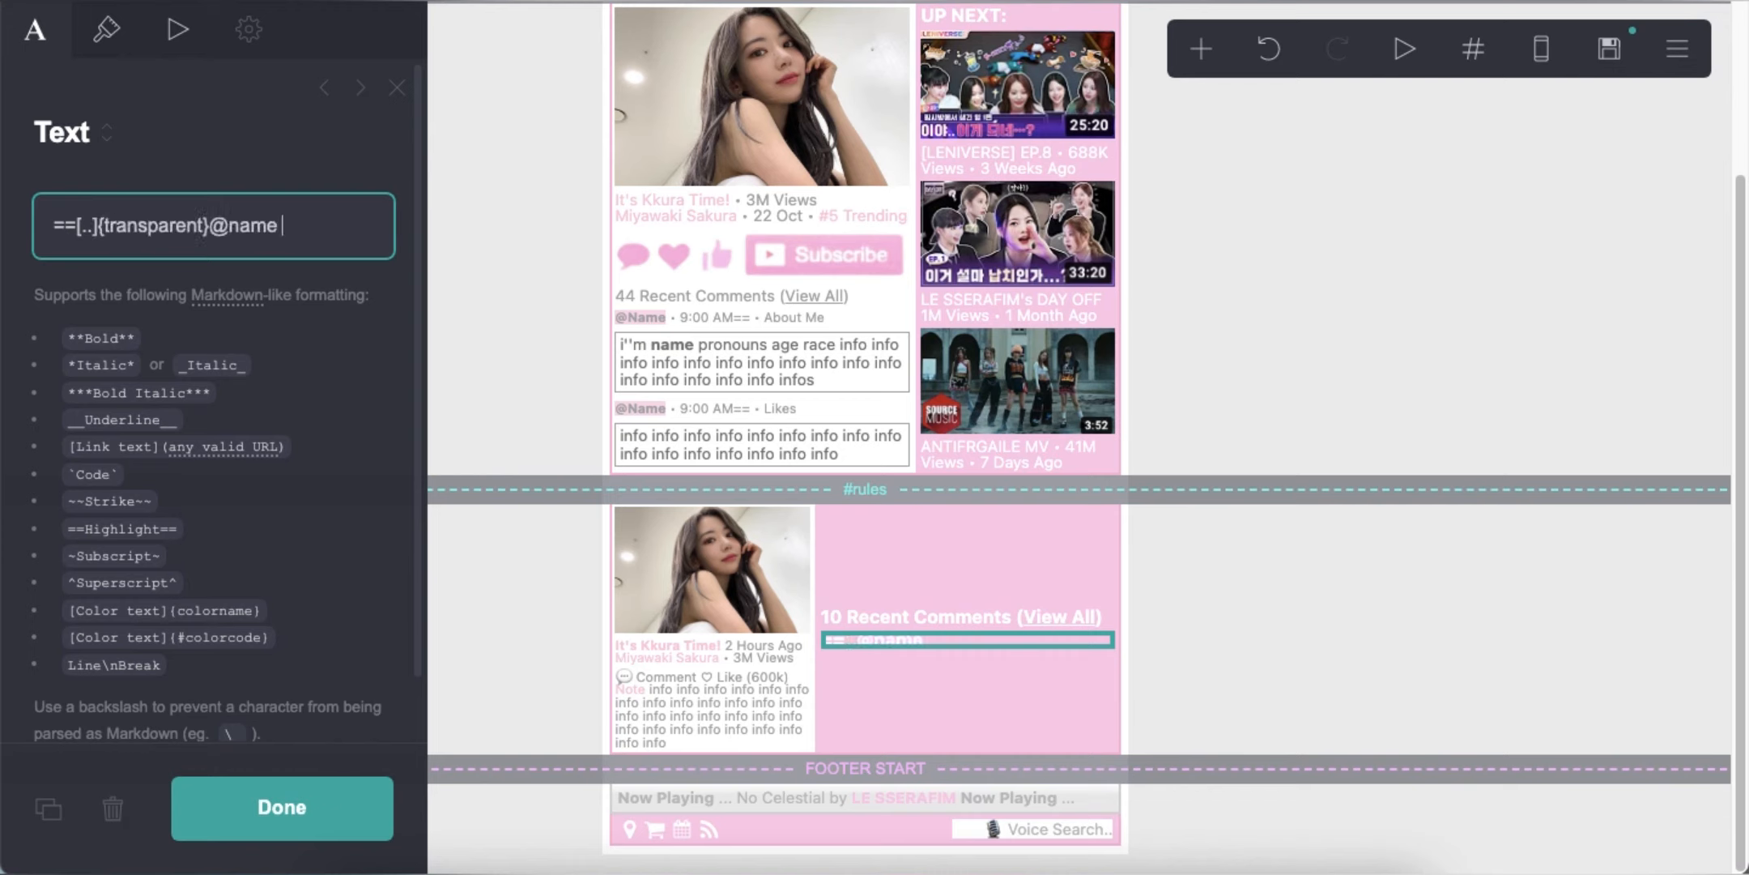
{"action": "type", "text": "• 10:00 PM== • "}
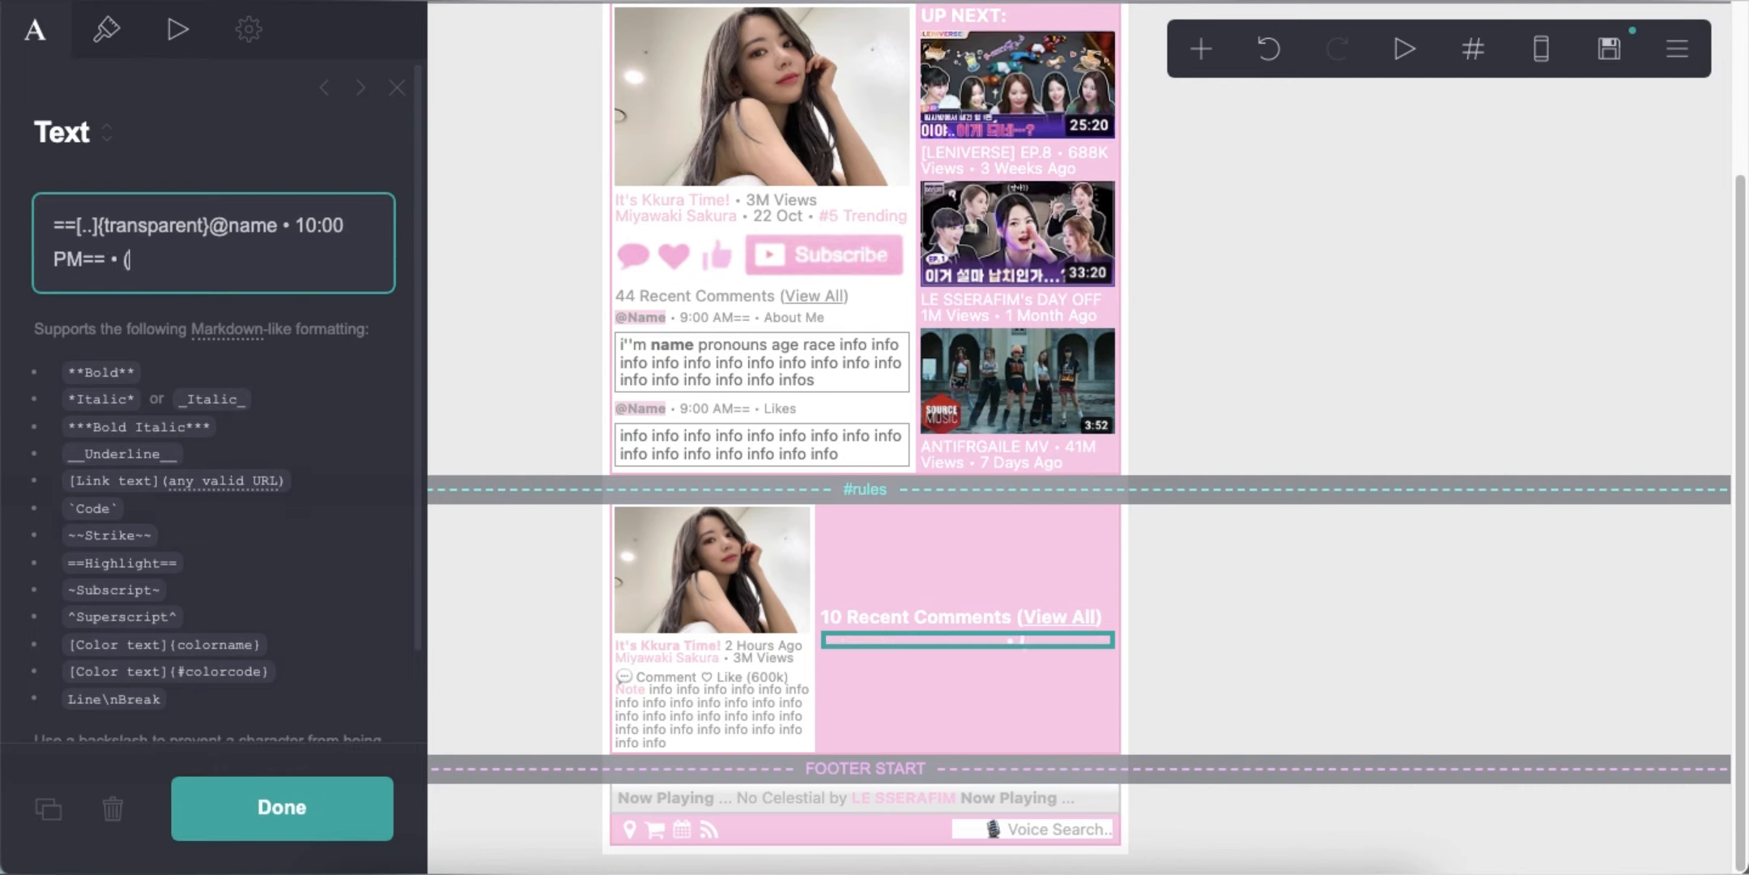
{"action": "type", "text": "(**__Before You Follow__**)"}
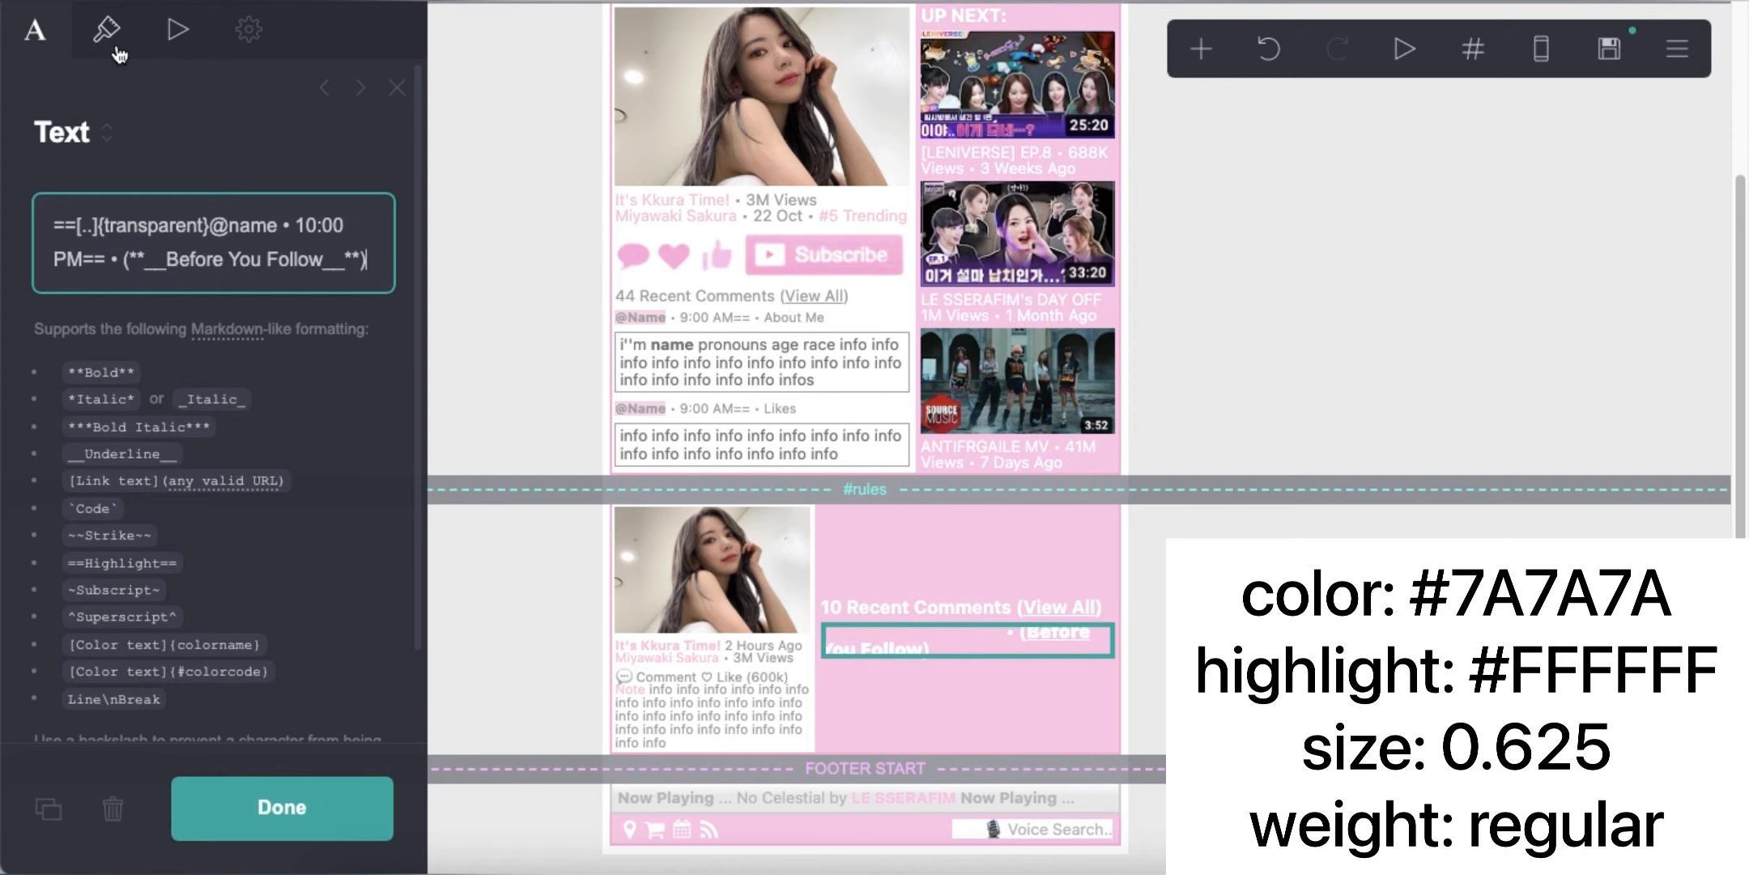
Set the "Before You Follow" text's color to #7A7A7A, clear its highlight text color and set the highlight background to #FFFFFF.
{"action": "left_click", "coordinate": [106, 29]}
{"action": "left_click", "coordinate": [273, 299]}
{"action": "type", "text": "#7A7A7A"}
{"action": "key", "text": "Return"}
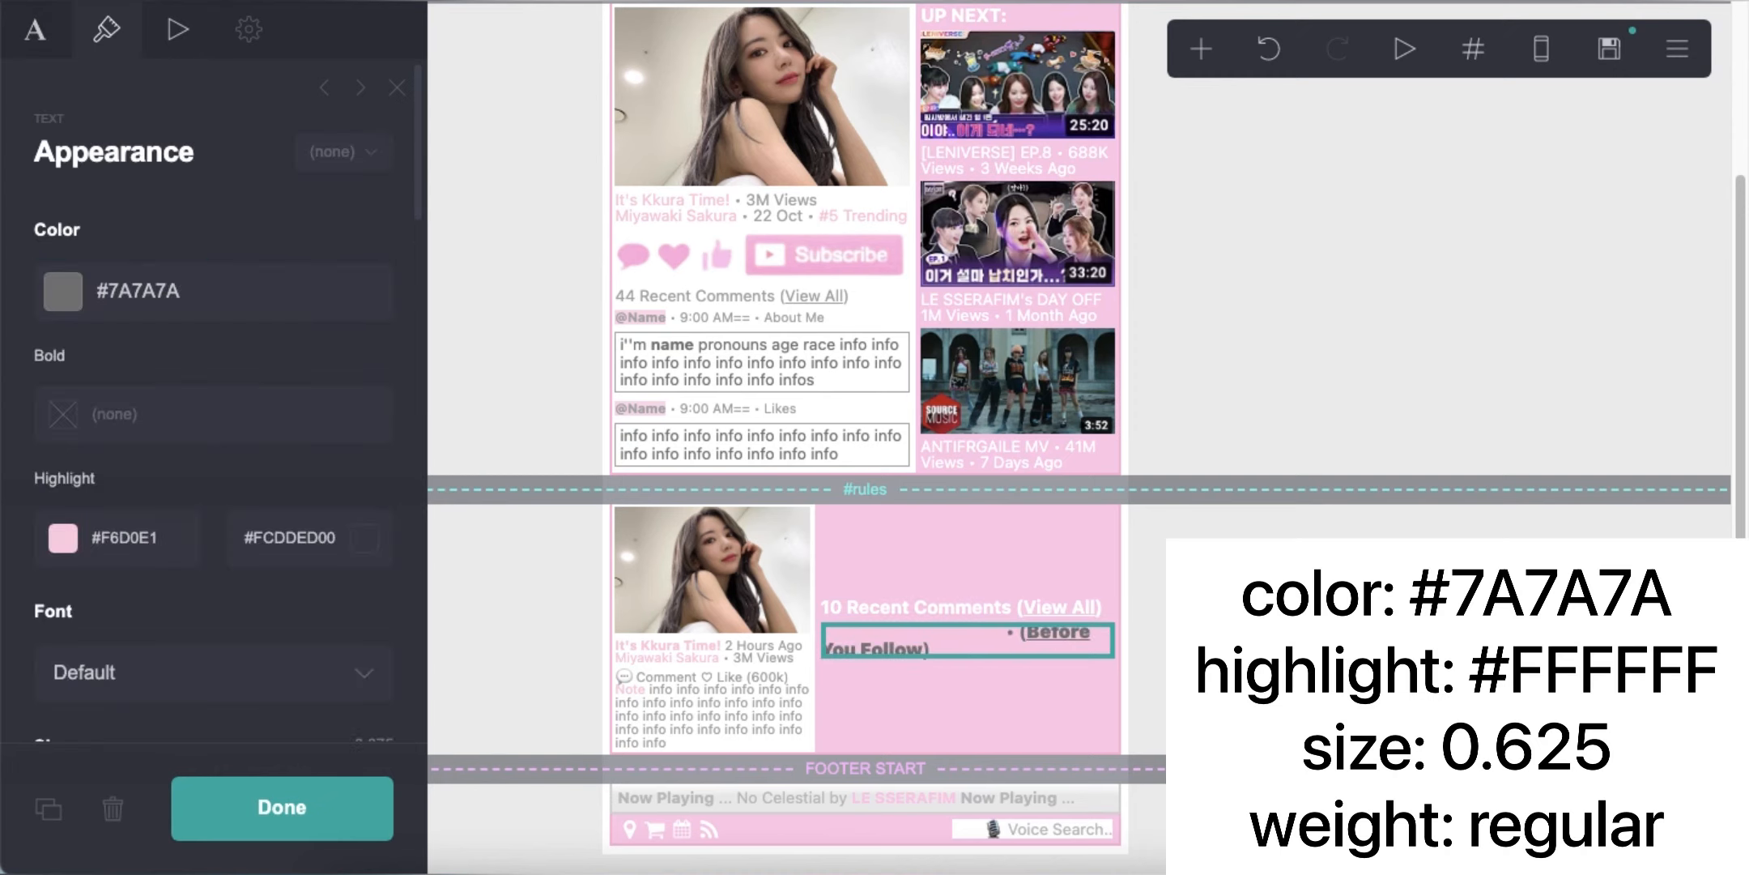
{"action": "scroll", "coordinate": [216, 482], "scroll_direction": "down", "scroll_amount": 2}
{"action": "left_click", "coordinate": [138, 373]}
{"action": "key", "text": "BackSpace"}
{"action": "key", "text": "Return"}
{"action": "left_click_drag", "start_coordinate": [263, 378], "coordinate": [36, 411]}
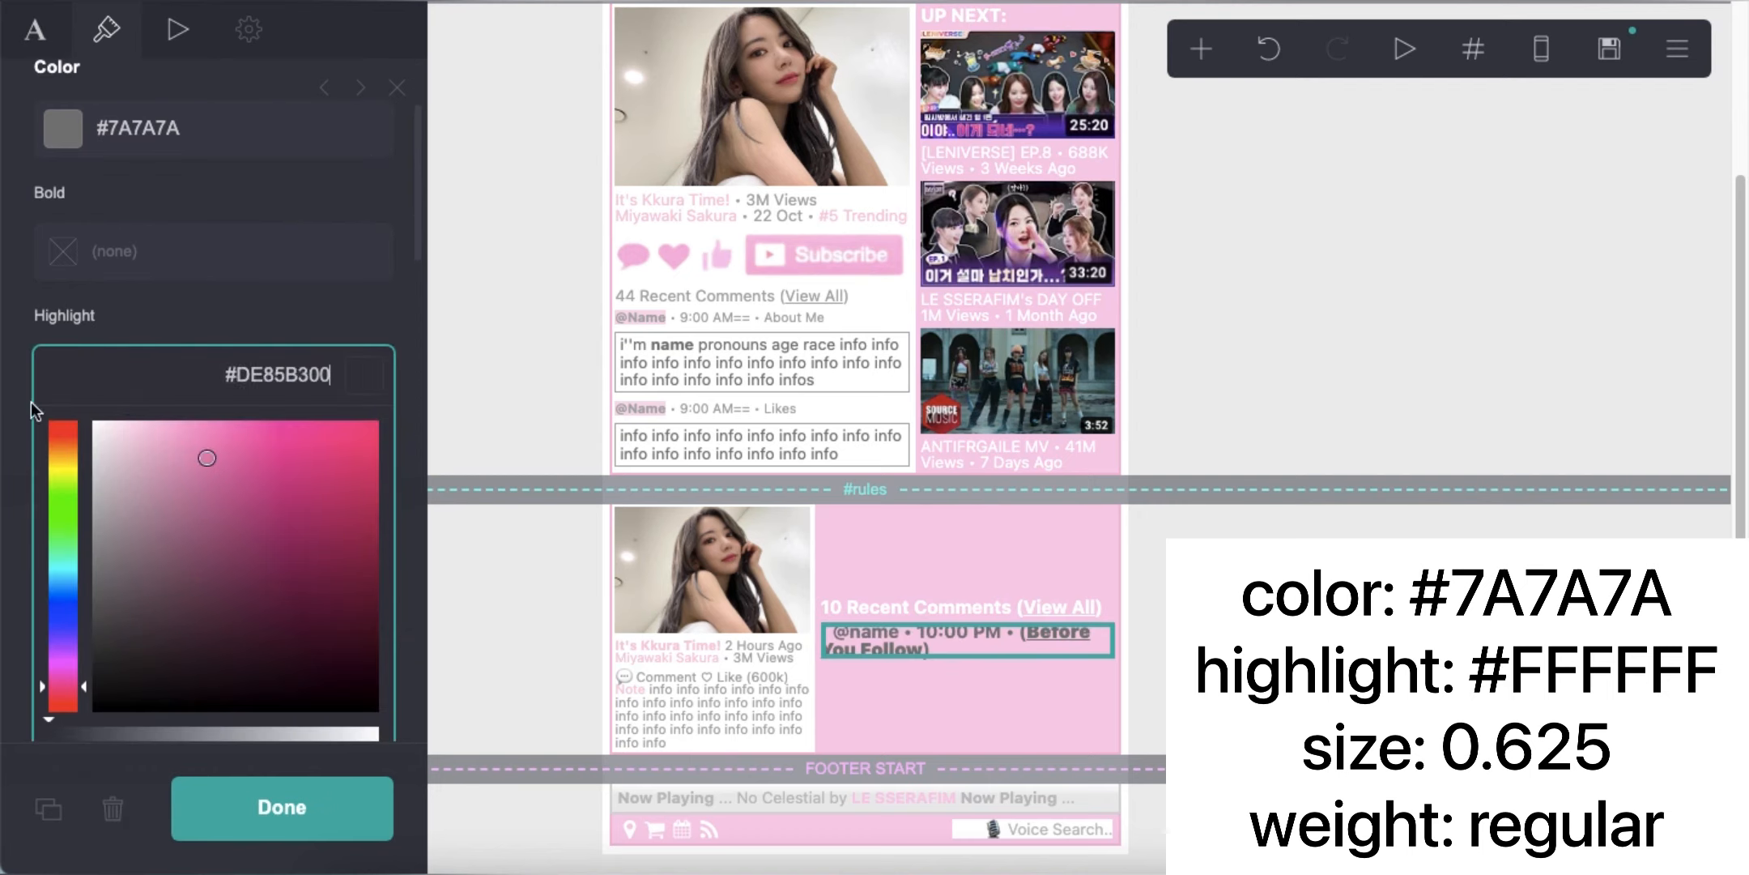
{"action": "type", "text": "#FFFFFF"}
{"action": "key", "text": "Return"}
{"action": "scroll", "coordinate": [209, 527], "scroll_direction": "down", "scroll_amount": 1}
Set the "Before You Follow" text's size to 0.625 and weight to Regular, and check the mobile layout.
{"action": "left_click", "coordinate": [366, 538]}
{"action": "type", "text": "0.625"}
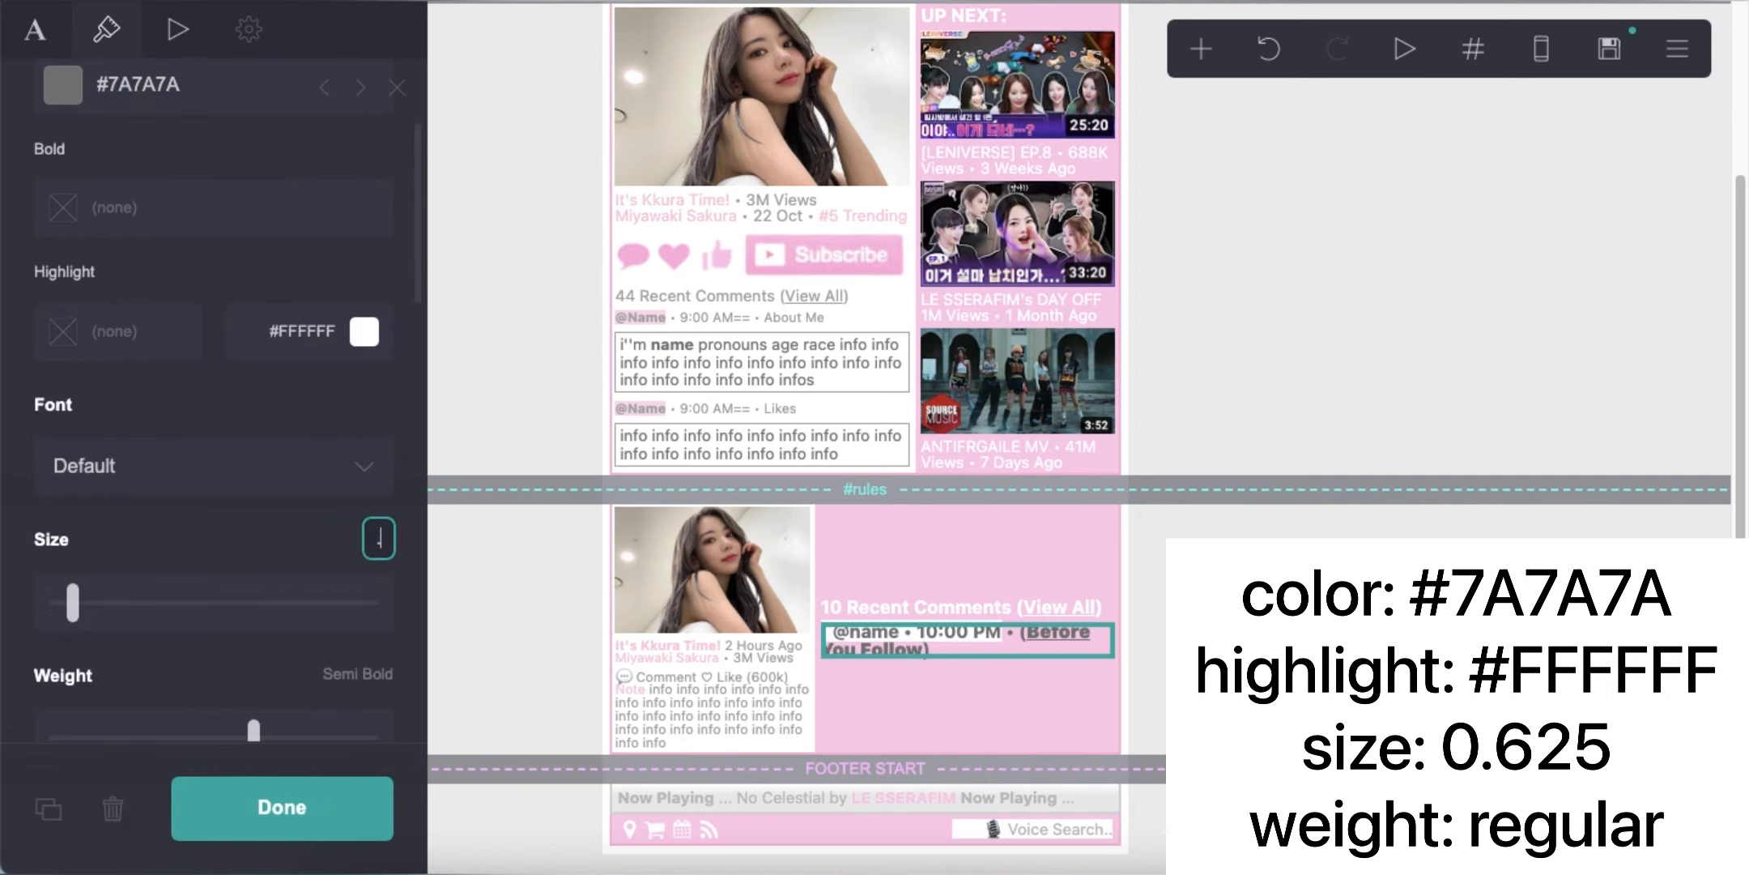
{"action": "key", "text": "Return"}
{"action": "scroll", "coordinate": [156, 599], "scroll_direction": "down", "scroll_amount": 2}
{"action": "left_click", "coordinate": [168, 591]}
{"action": "scroll", "coordinate": [243, 596], "scroll_direction": "down", "scroll_amount": 2}
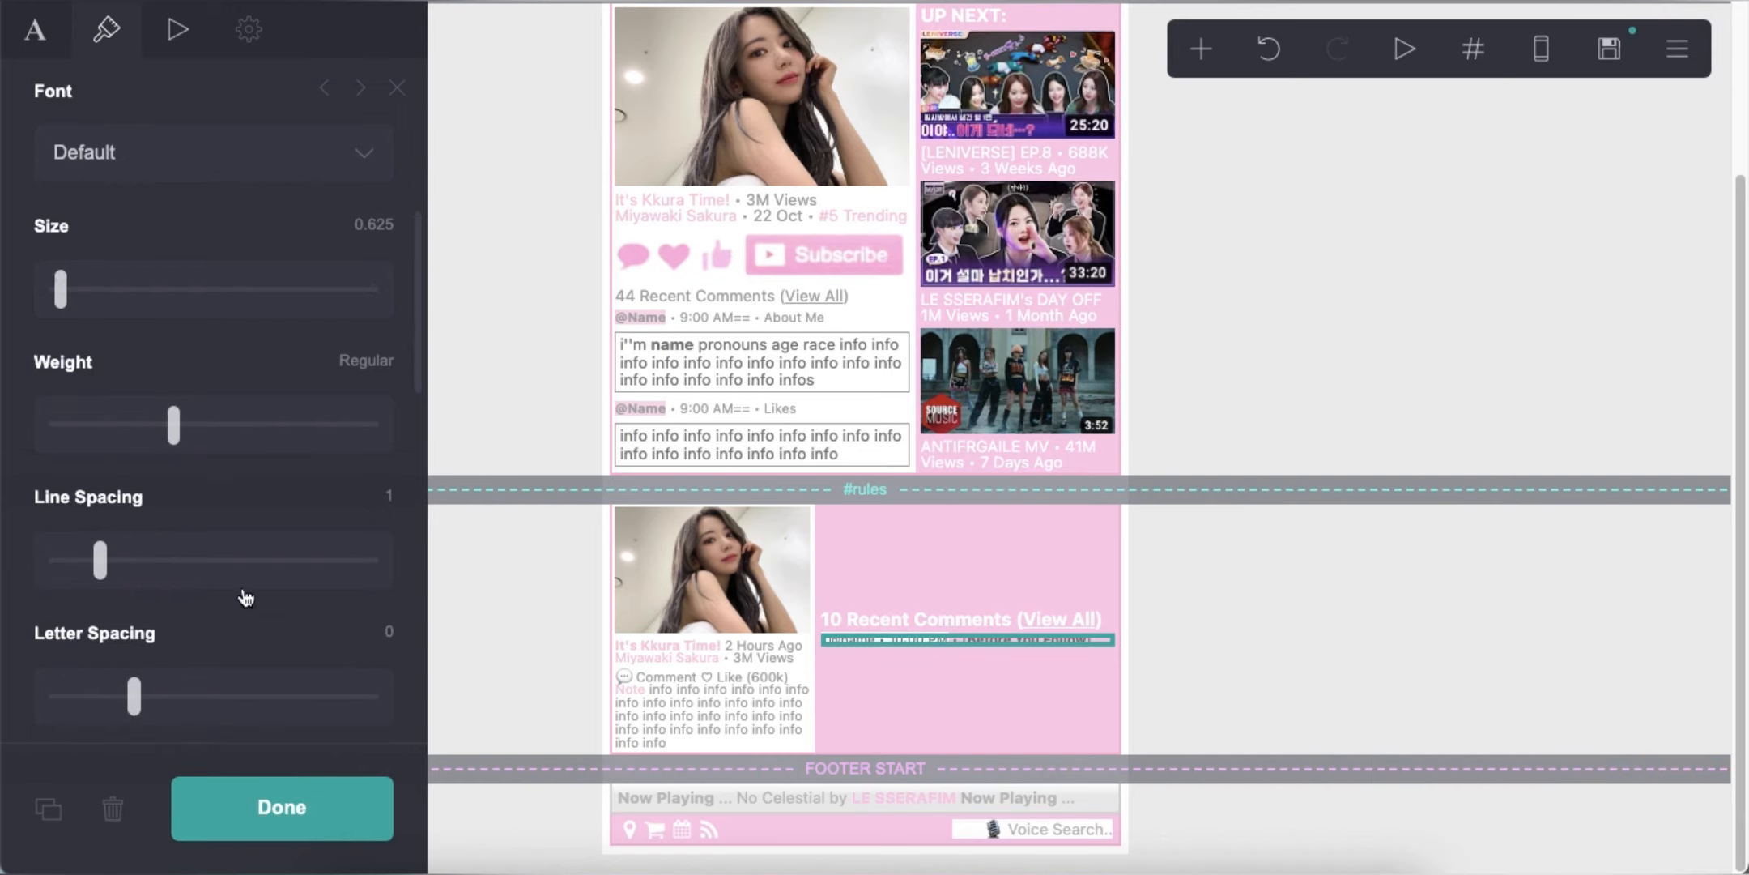
{"action": "left_click", "coordinate": [1392, 534]}
{"action": "left_click", "coordinate": [1538, 57]}
{"action": "left_click", "coordinate": [1538, 57]}
Add a table below the "Before You Follow" text, clear its headings and replace its rows with repeated "info" filler.
{"action": "scroll", "coordinate": [1241, 636], "scroll_direction": "down", "scroll_amount": 3}
{"action": "left_click", "coordinate": [1194, 69]}
{"action": "left_click", "coordinate": [1123, 374]}
{"action": "left_click_drag", "start_coordinate": [869, 802], "coordinate": [944, 535]}
{"action": "left_click_drag", "start_coordinate": [112, 378], "coordinate": [4, 243]}
{"action": "key", "text": "BackSpace"}
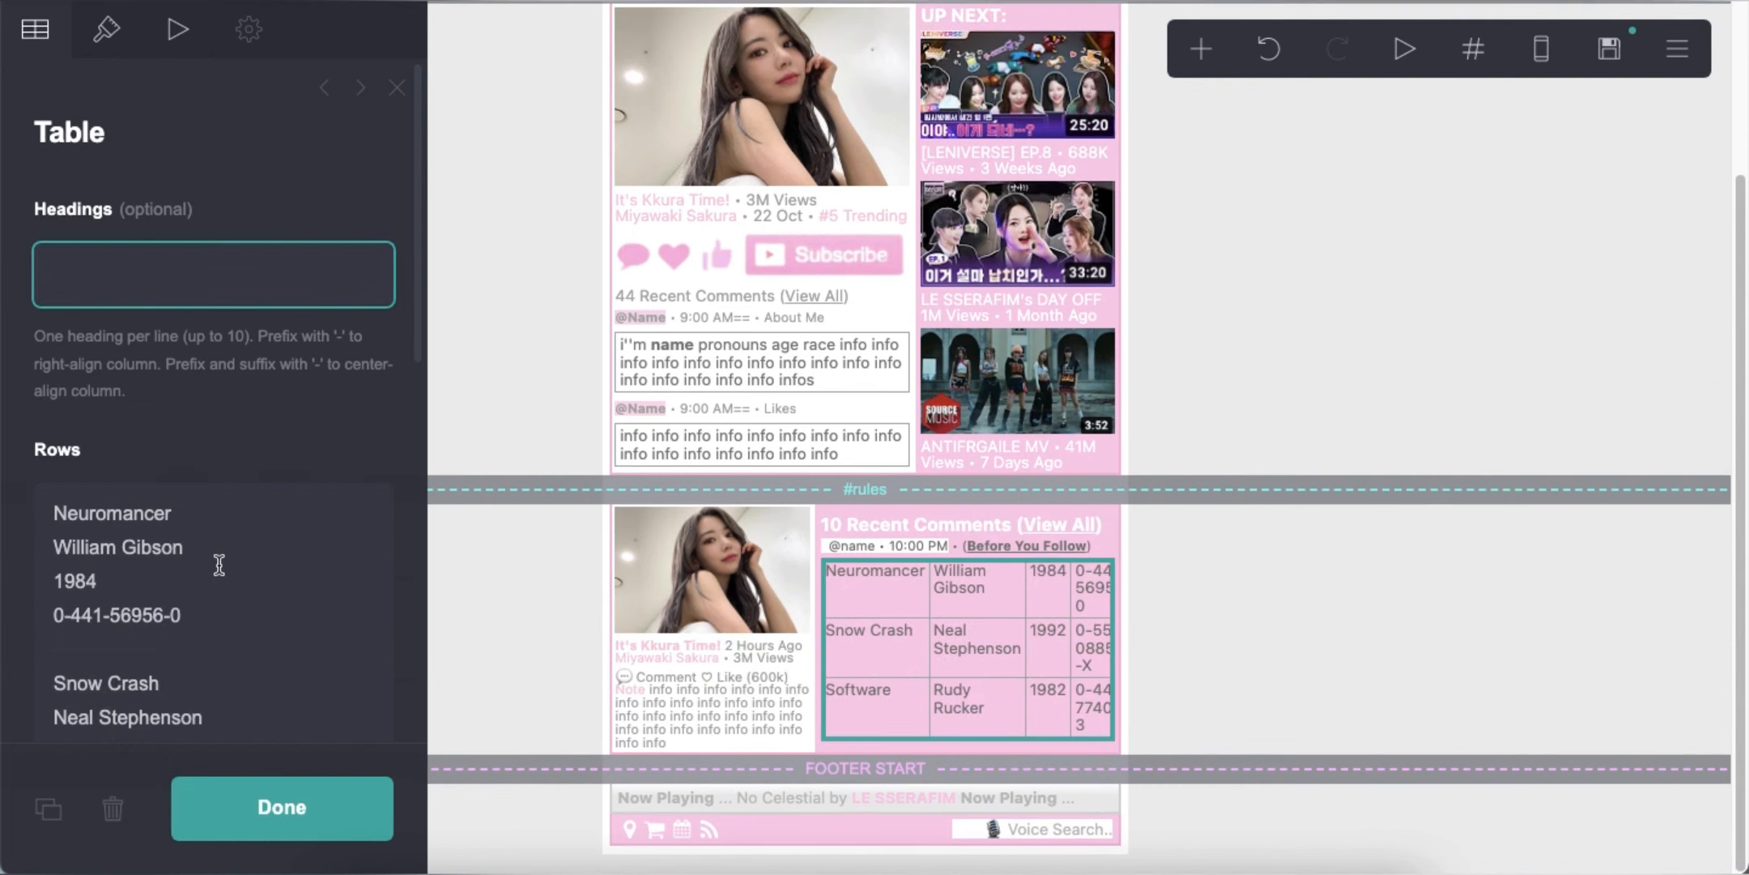
{"action": "right_click", "coordinate": [218, 576]}
{"action": "left_click", "coordinate": [293, 659]}
{"action": "type", "text": "info info info info info info info info info info info info info info info info info info info info info info info info info info info info info info info info info info info info info info info info info info info info info info info info info"}
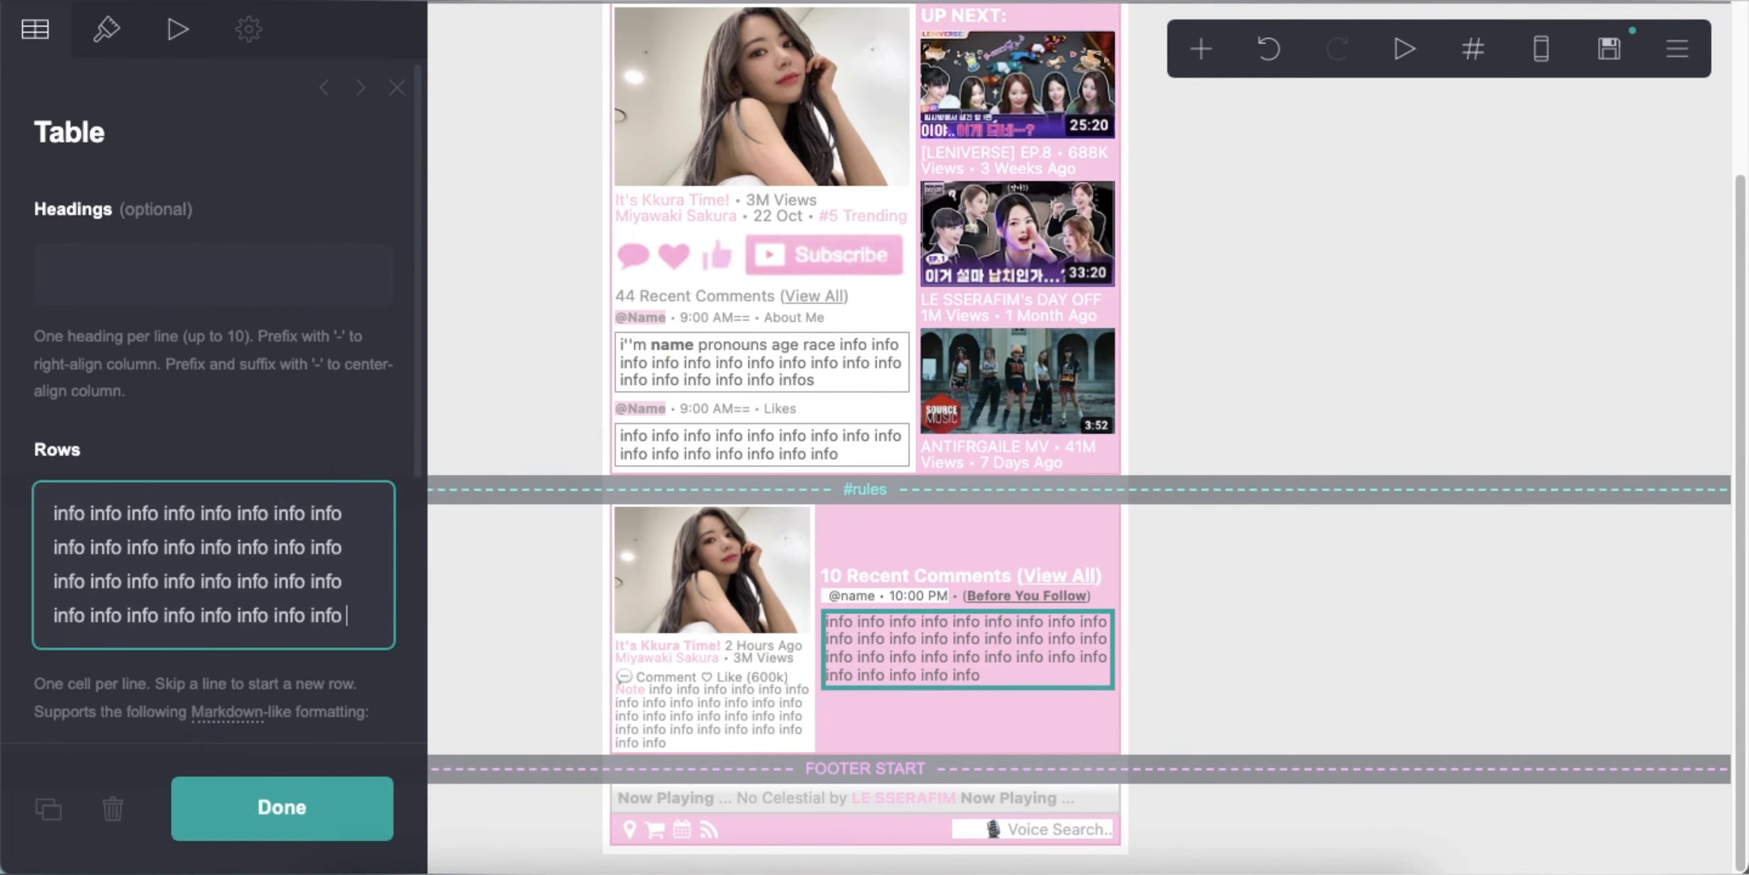
Set the table's text size to 0.625.
{"action": "left_click", "coordinate": [106, 29]}
{"action": "left_click", "coordinate": [334, 575]}
{"action": "type", "text": "0.625"}
{"action": "key", "text": "Return"}
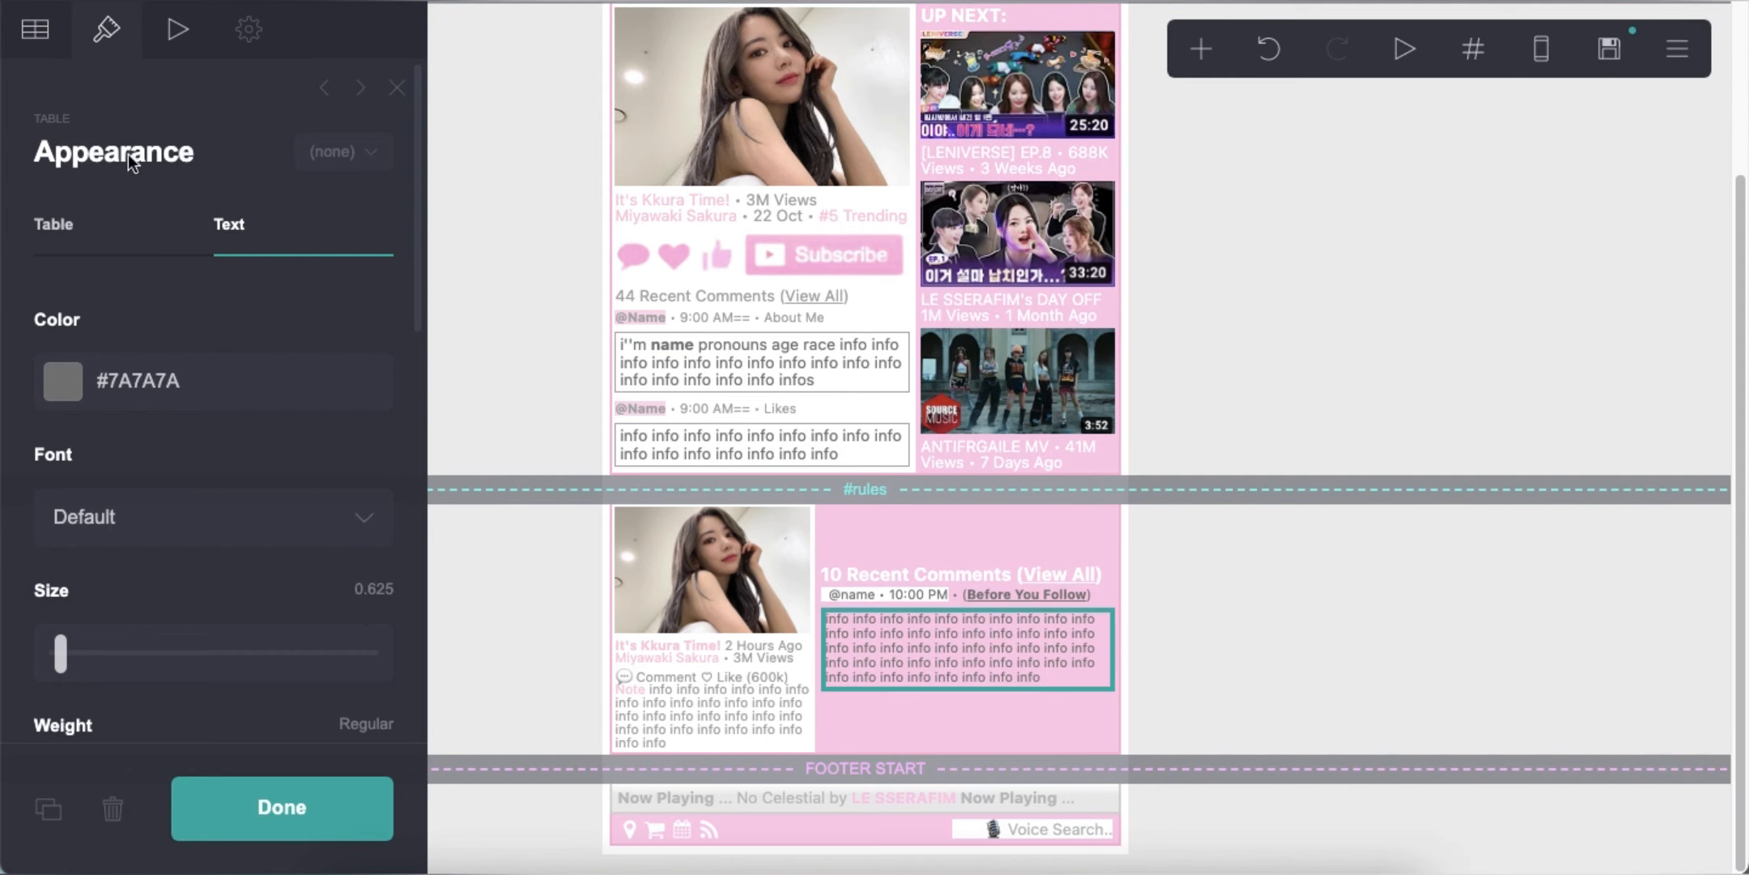
Extend the table's row text with another "info info" and check it in the mobile layout.
{"action": "left_click", "coordinate": [51, 44]}
{"action": "left_click", "coordinate": [1539, 58]}
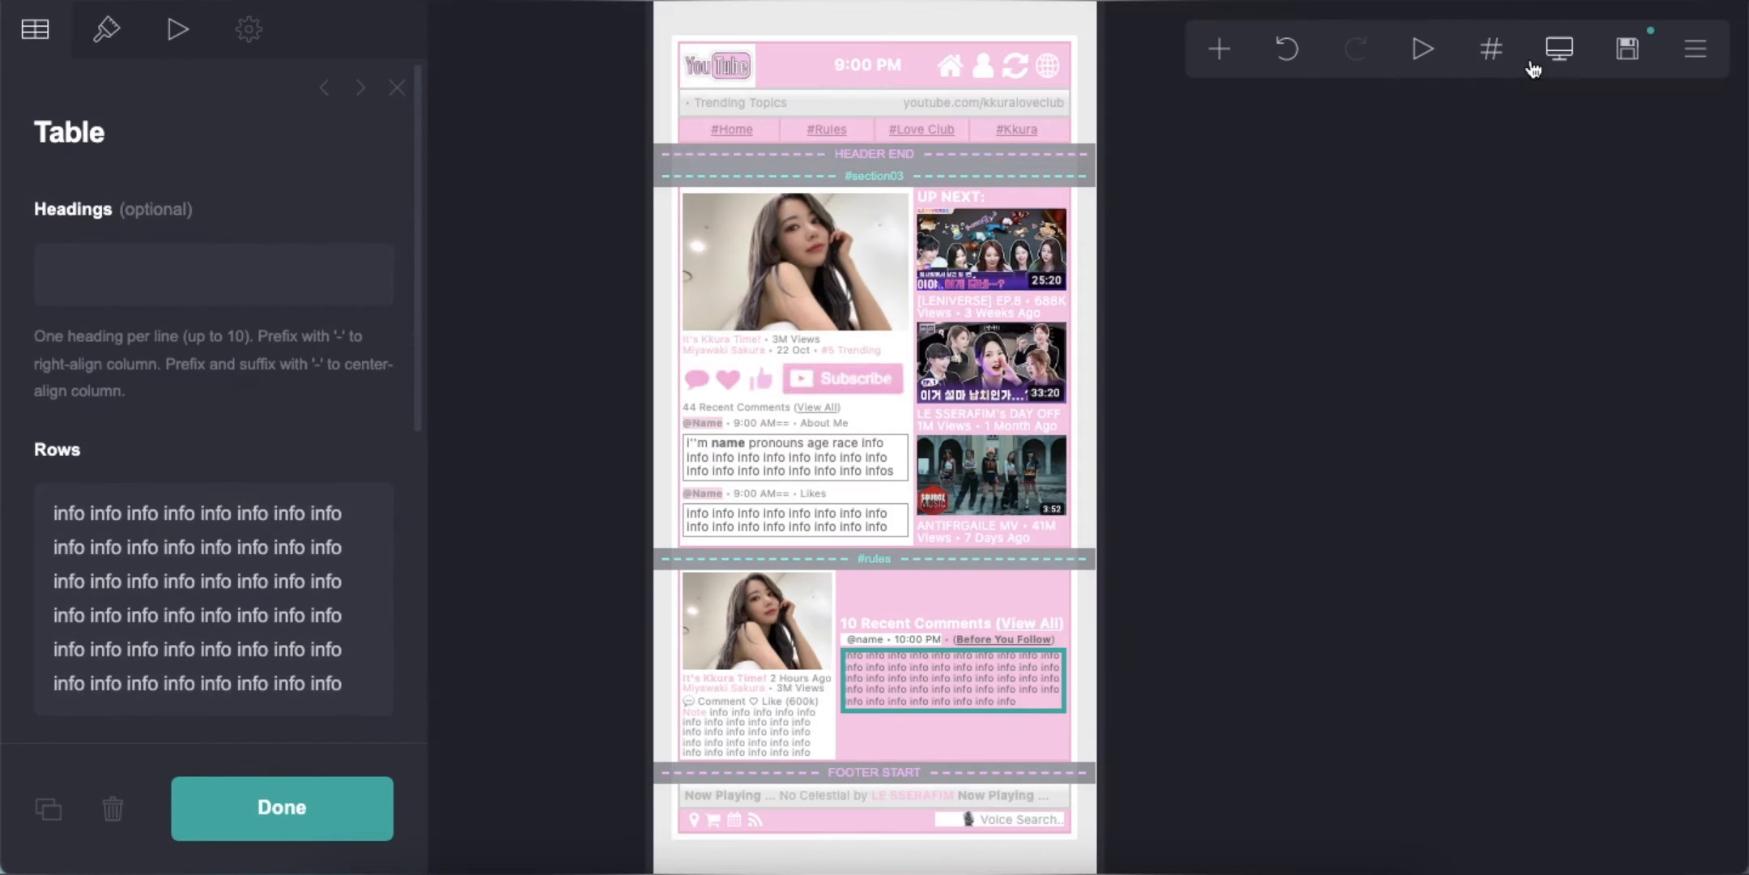
{"action": "scroll", "coordinate": [152, 553], "scroll_direction": "down", "scroll_amount": 5}
{"action": "left_click", "coordinate": [337, 331]}
{"action": "key", "text": "Return"}
{"action": "type", "text": "info info"}
{"action": "left_click", "coordinate": [1555, 57]}
{"action": "scroll", "coordinate": [1229, 617], "scroll_direction": "down", "scroll_amount": 3}
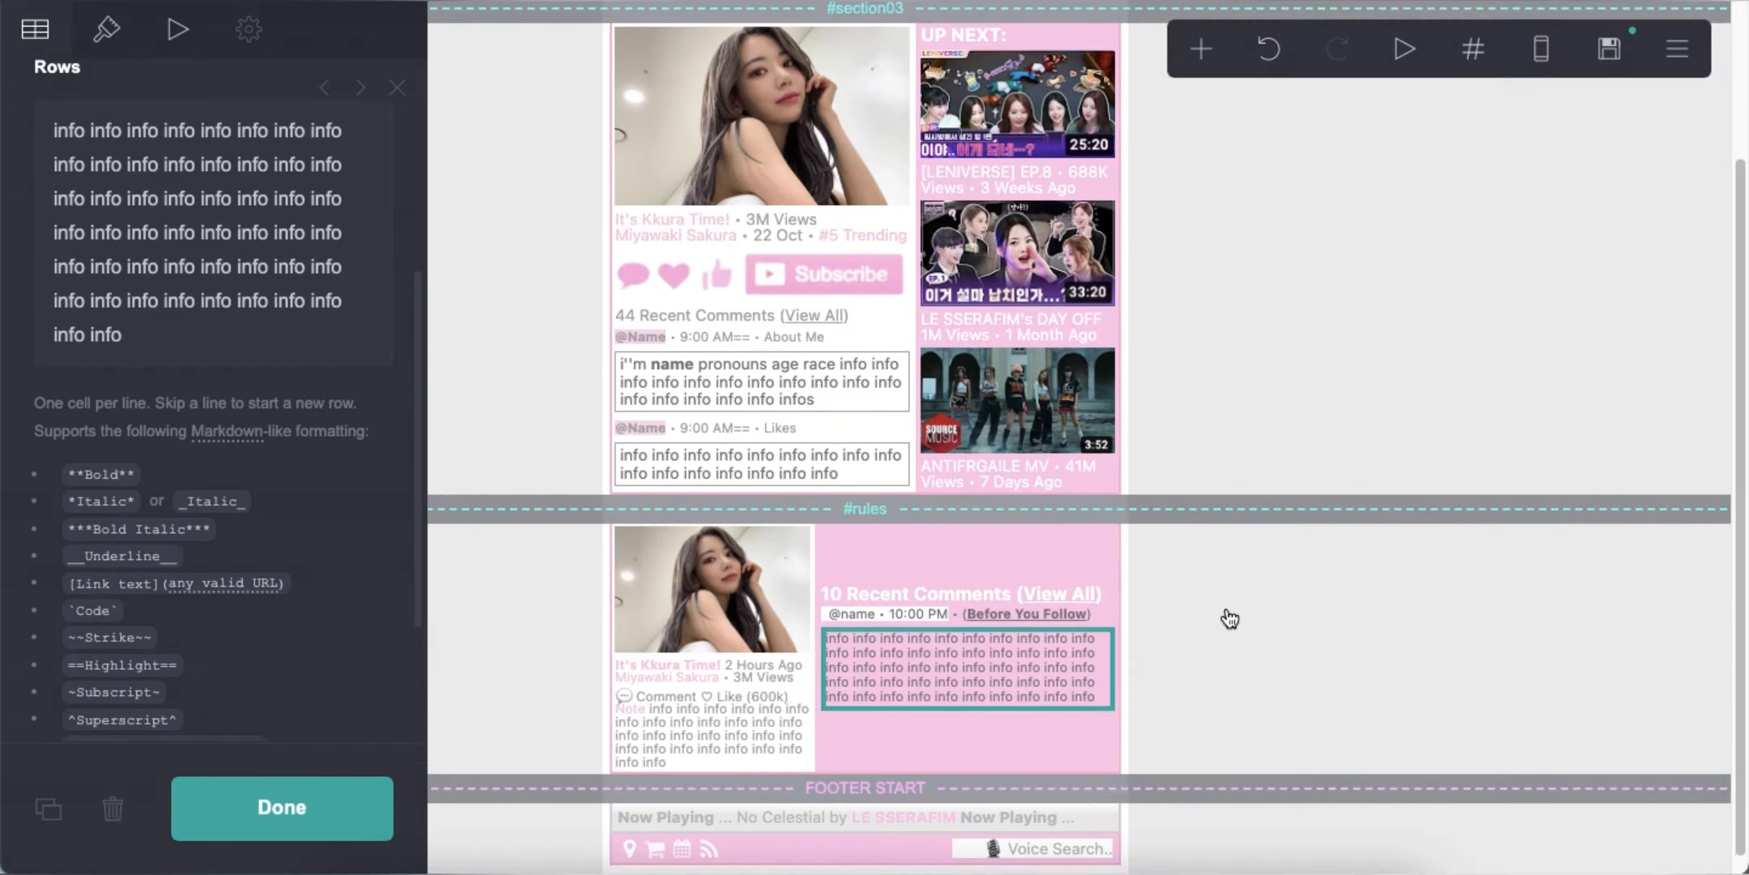
{"action": "left_click", "coordinate": [1229, 617]}
Duplicate the "Before You Follow" text, place the copy below the table and change its title to "Don't Follow If".
{"action": "left_click", "coordinate": [894, 599]}
{"action": "left_click", "coordinate": [51, 809]}
{"action": "left_click_drag", "start_coordinate": [976, 606], "coordinate": [949, 706]}
{"action": "left_click", "coordinate": [44, 44]}
{"action": "left_click_drag", "start_coordinate": [167, 261], "coordinate": [307, 256]}
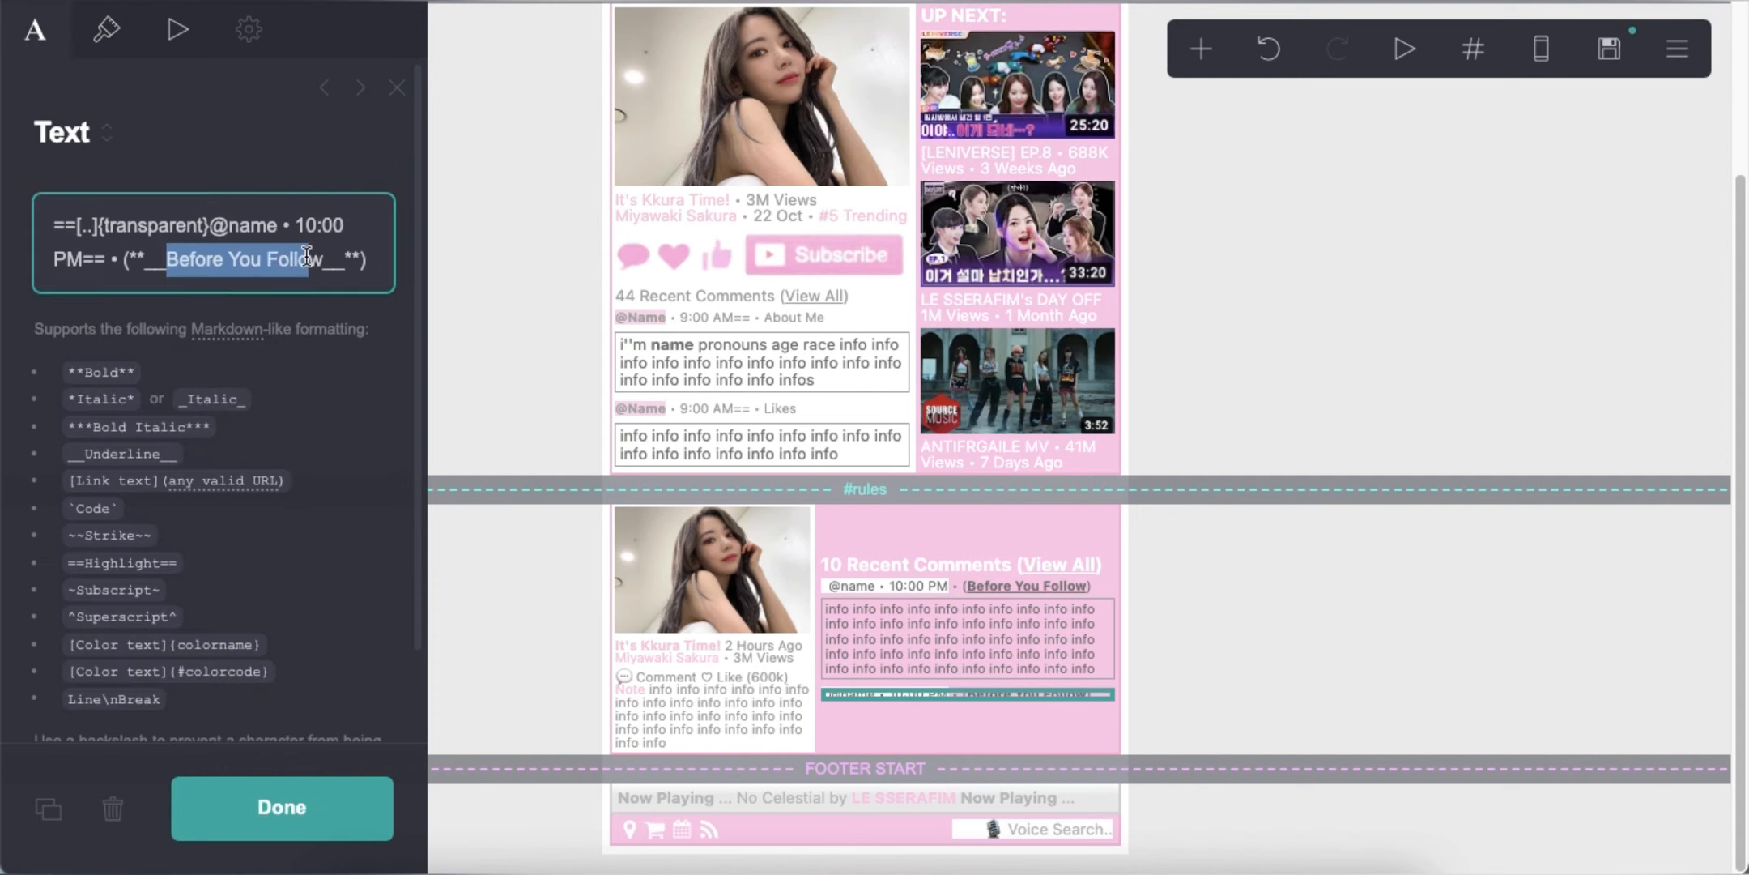
{"action": "type", "text": "Don't Follow If"}
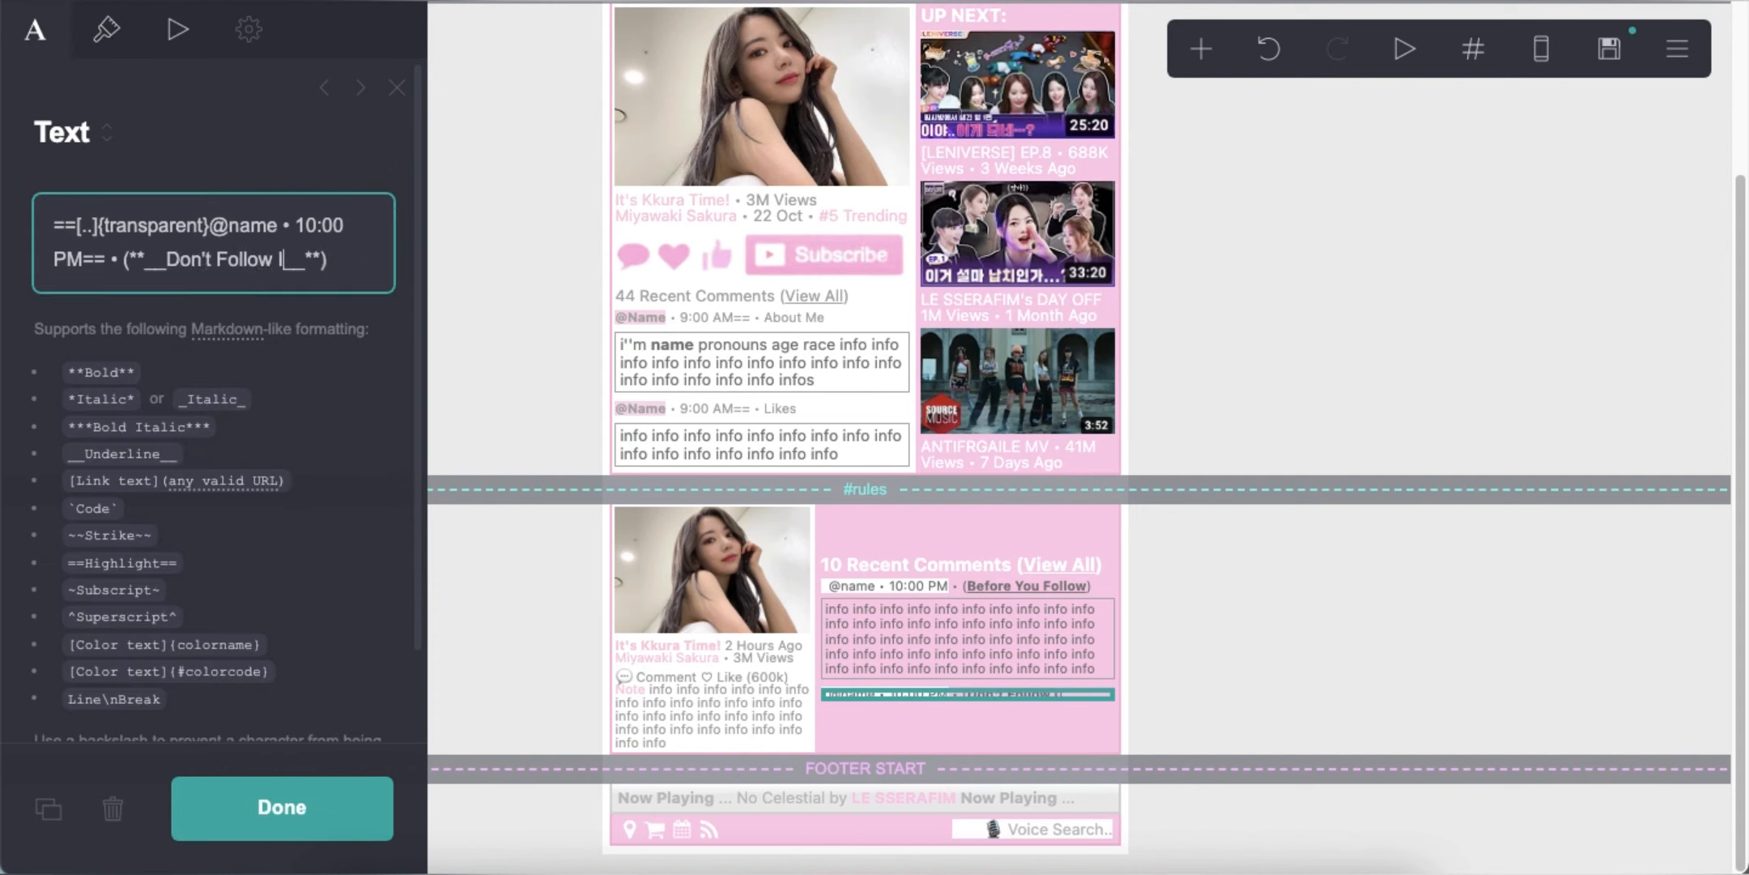
Duplicate the "info" table, place the copy below the "Don't Follow If" text and check the mobile layout.
{"action": "left_click", "coordinate": [1023, 662]}
{"action": "left_click", "coordinate": [50, 810]}
{"action": "left_click_drag", "start_coordinate": [914, 689], "coordinate": [905, 742]}
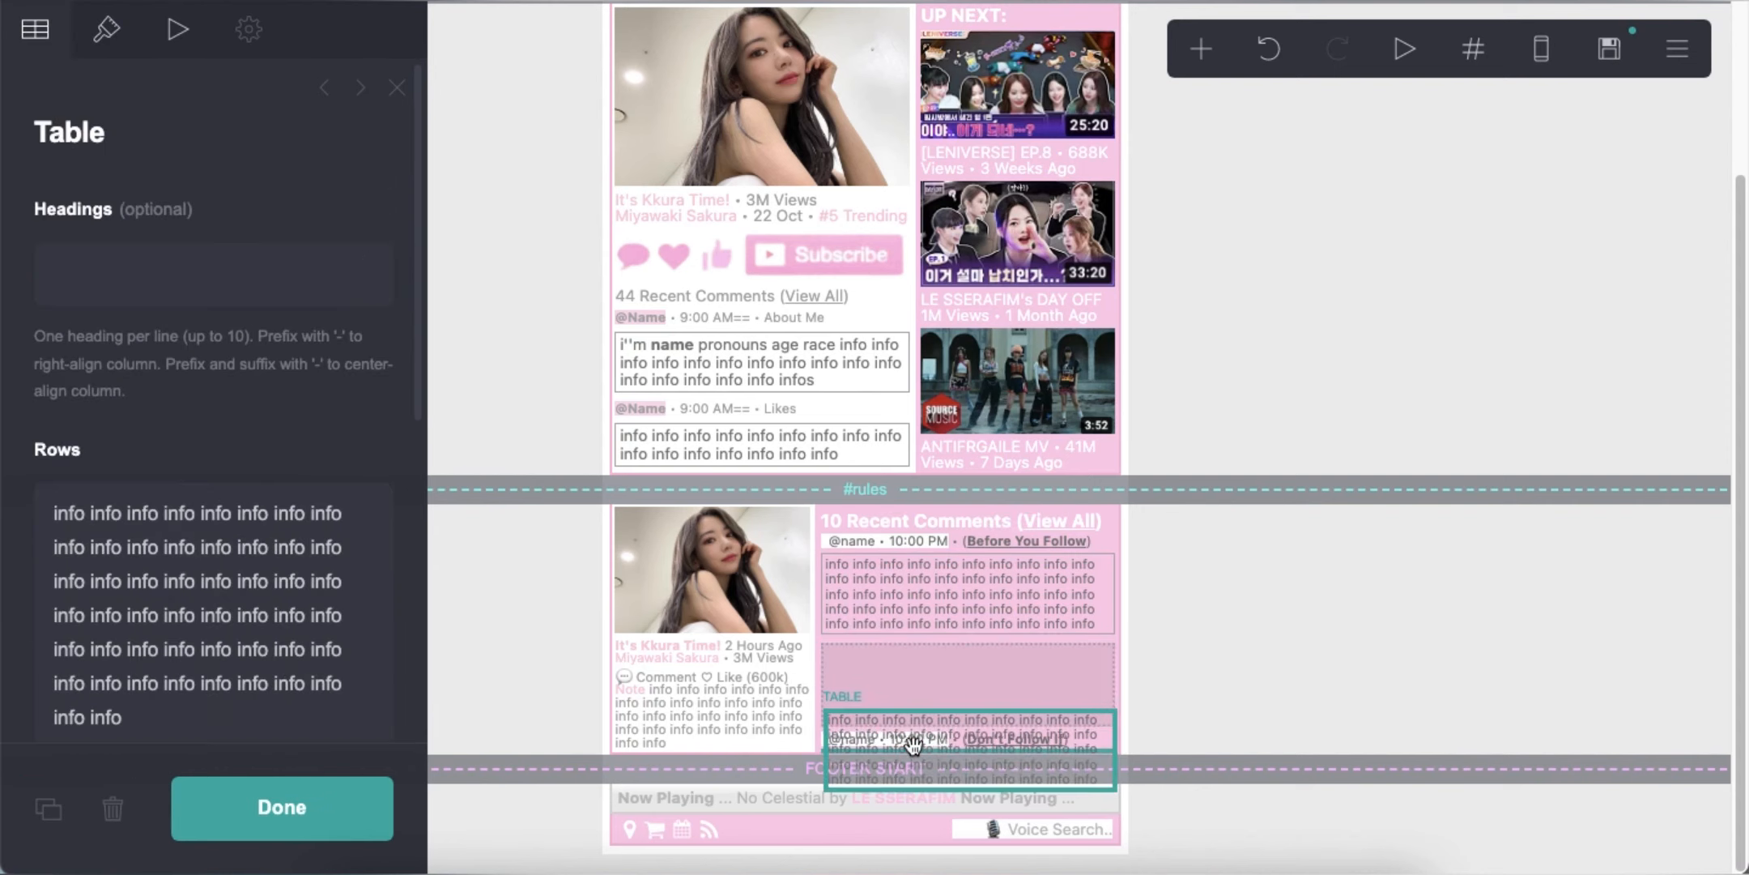
{"action": "left_click", "coordinate": [1234, 656]}
{"action": "left_click", "coordinate": [1541, 50]}
{"action": "left_click", "coordinate": [1541, 50]}
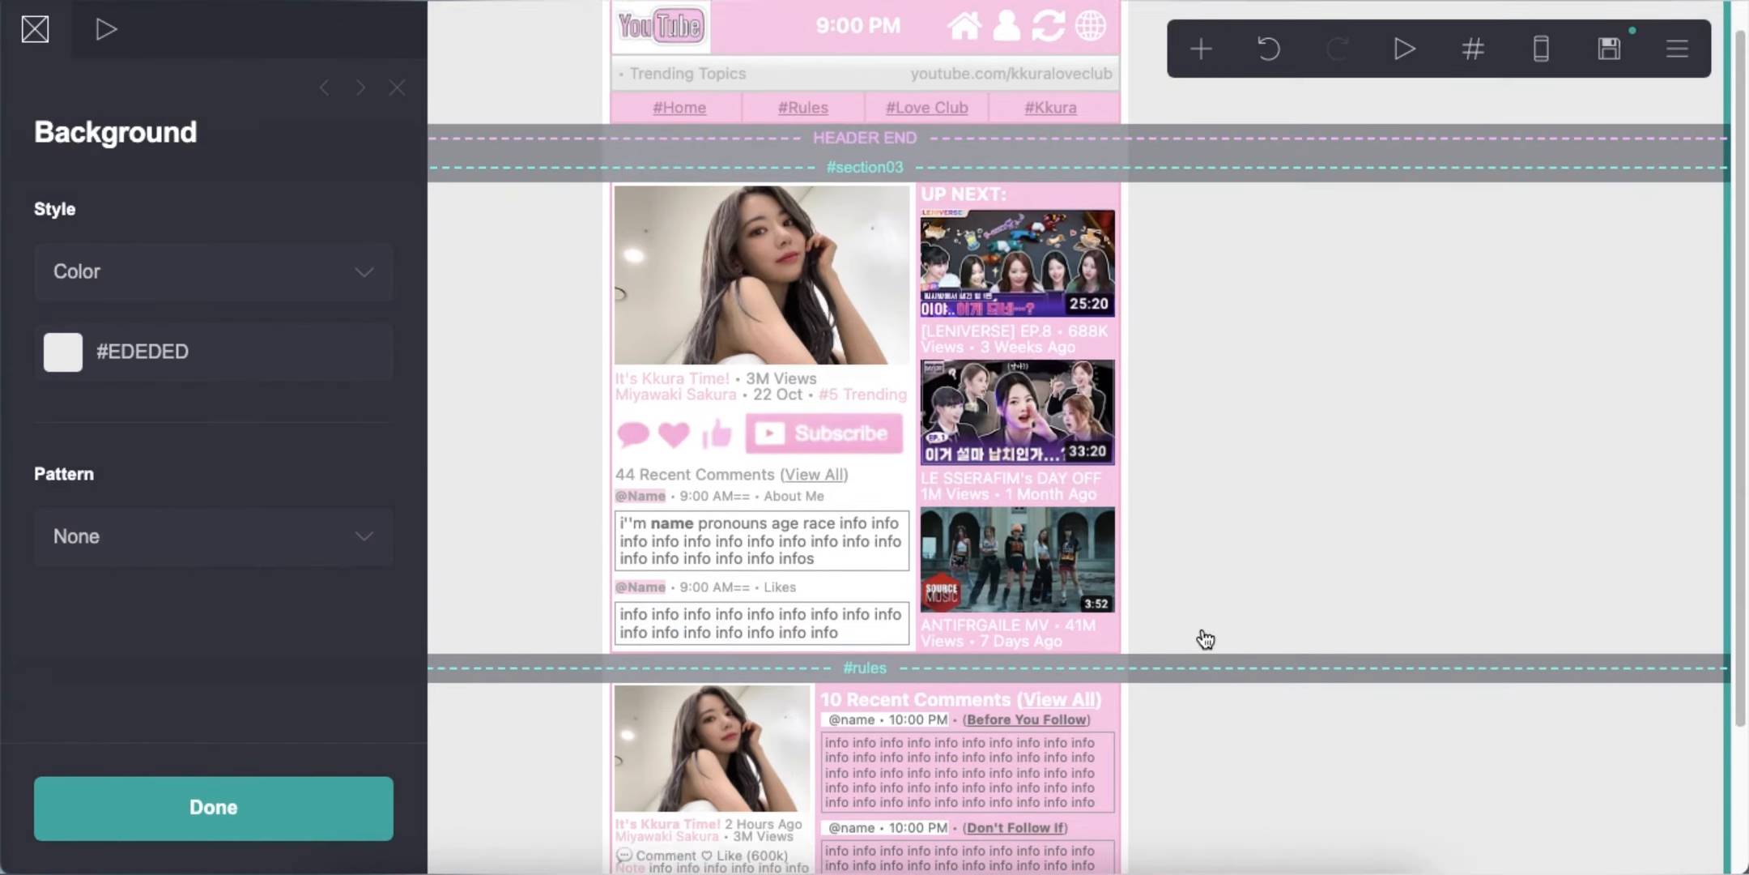
Add a section break named "likes" between the rules content and the footer.
{"action": "left_click", "coordinate": [1201, 49]}
{"action": "left_click", "coordinate": [1106, 600]}
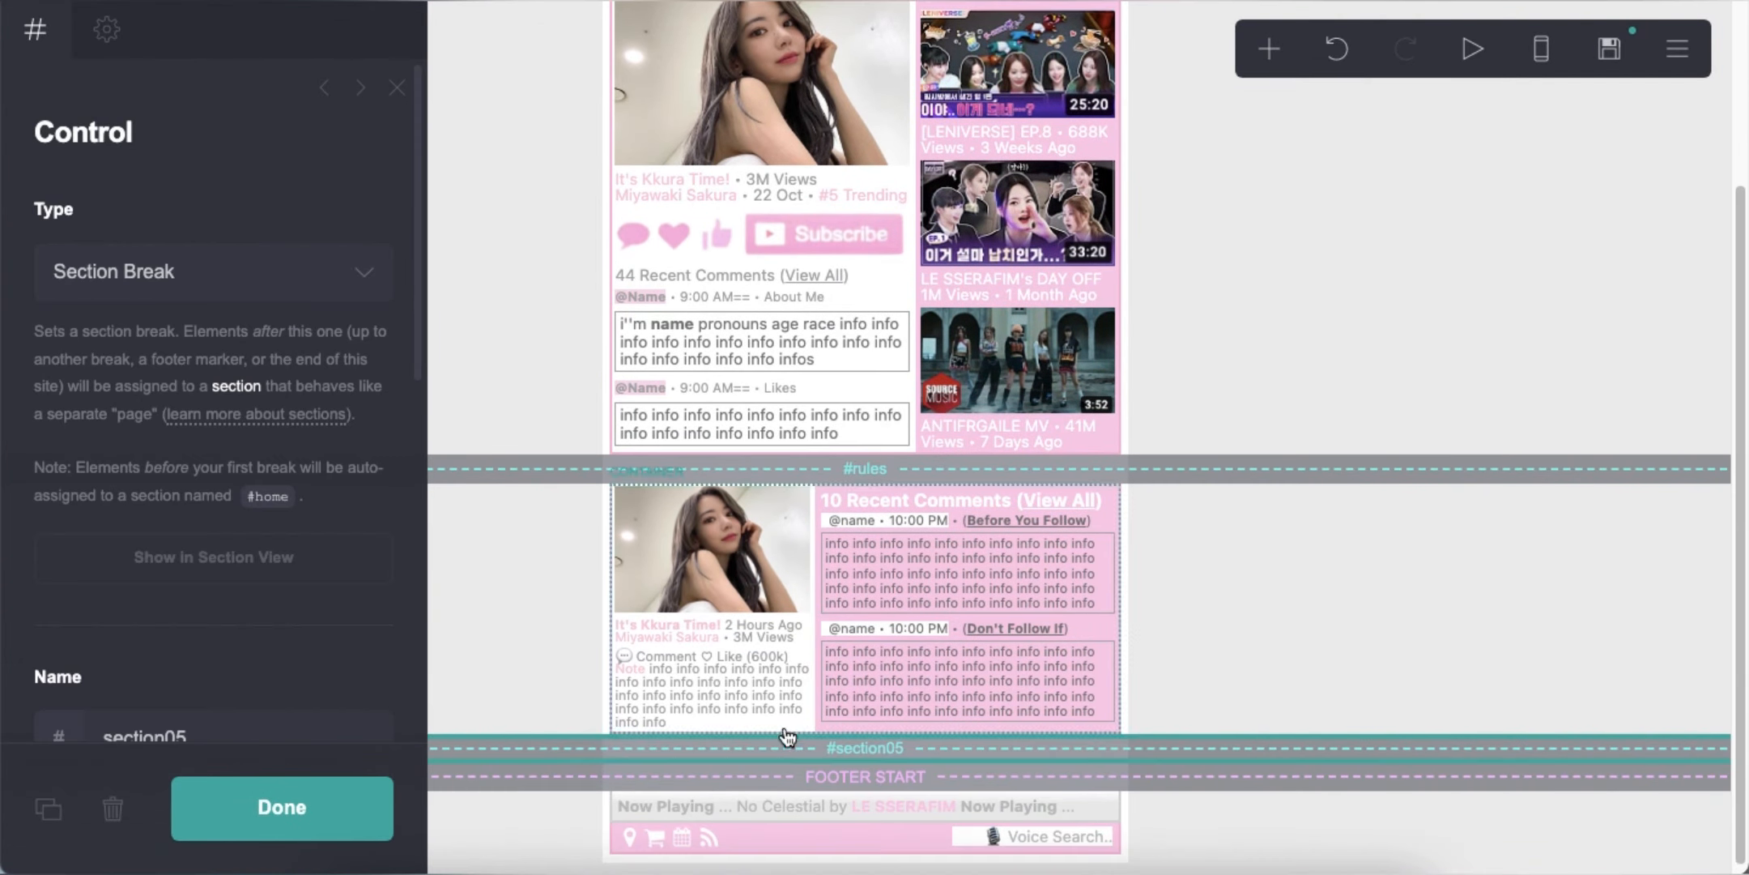
{"action": "left_click", "coordinate": [279, 560]}
{"action": "type", "text": "likes"}
{"action": "key", "text": "Return"}
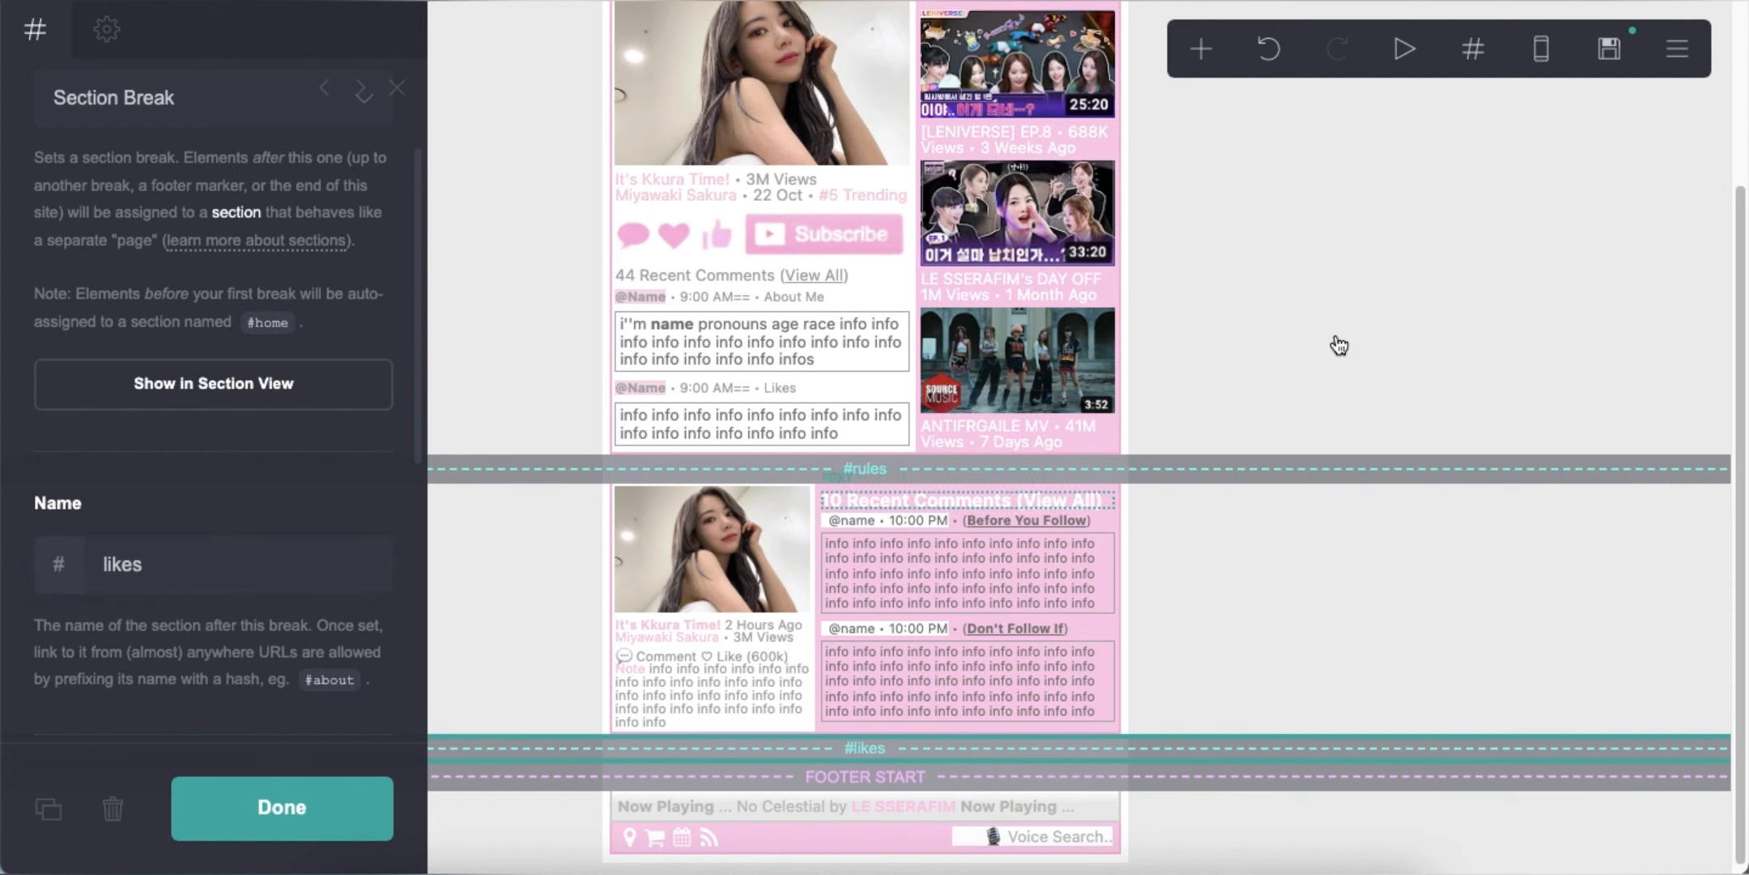
Add a columns container between the likes section break and the footer, with the first column 40% wide.
{"action": "left_click", "coordinate": [1207, 51]}
{"action": "left_click", "coordinate": [43, 39]}
{"action": "left_click", "coordinate": [141, 277]}
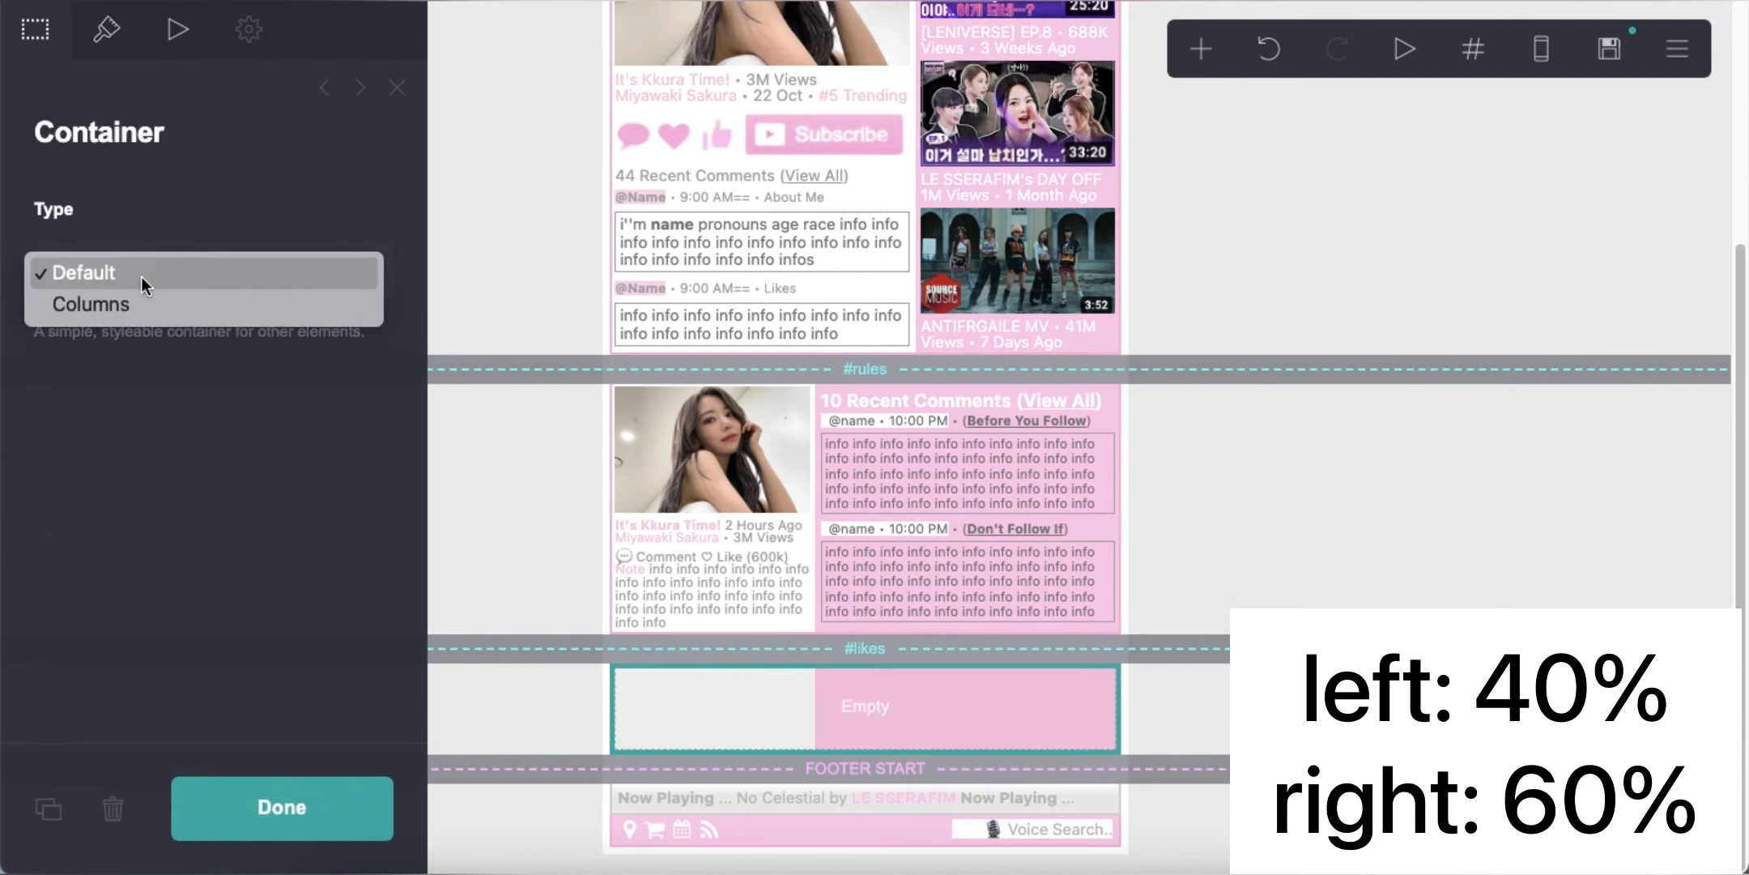
{"action": "left_click", "coordinate": [145, 299]}
{"action": "double_click", "coordinate": [114, 593]}
{"action": "type", "text": "40"}
{"action": "key", "text": "Return"}
Change the likes container's background from a gradient to a solid #FFFFFF color.
{"action": "scroll", "coordinate": [219, 481], "scroll_direction": "down", "scroll_amount": 5}
{"action": "scroll", "coordinate": [217, 475], "scroll_direction": "down", "scroll_amount": 10}
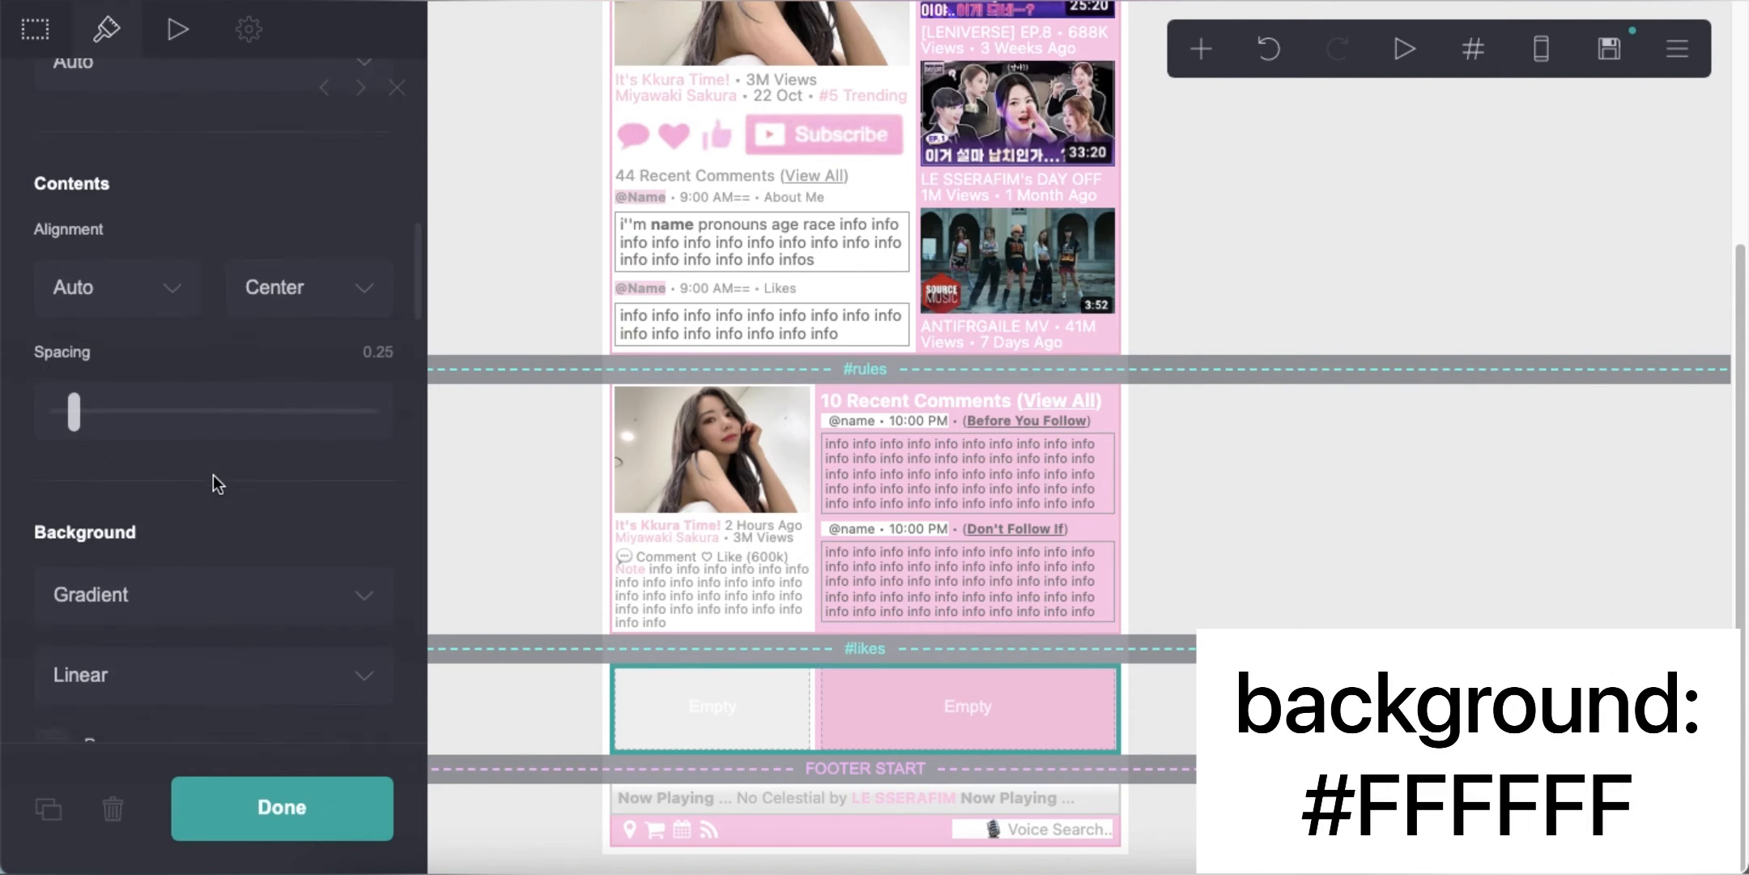
{"action": "left_click", "coordinate": [178, 451]}
{"action": "left_click", "coordinate": [176, 422]}
{"action": "left_click", "coordinate": [173, 531]}
{"action": "left_click_drag", "start_coordinate": [158, 599], "coordinate": [93, 576]}
{"action": "left_click", "coordinate": [195, 393]}
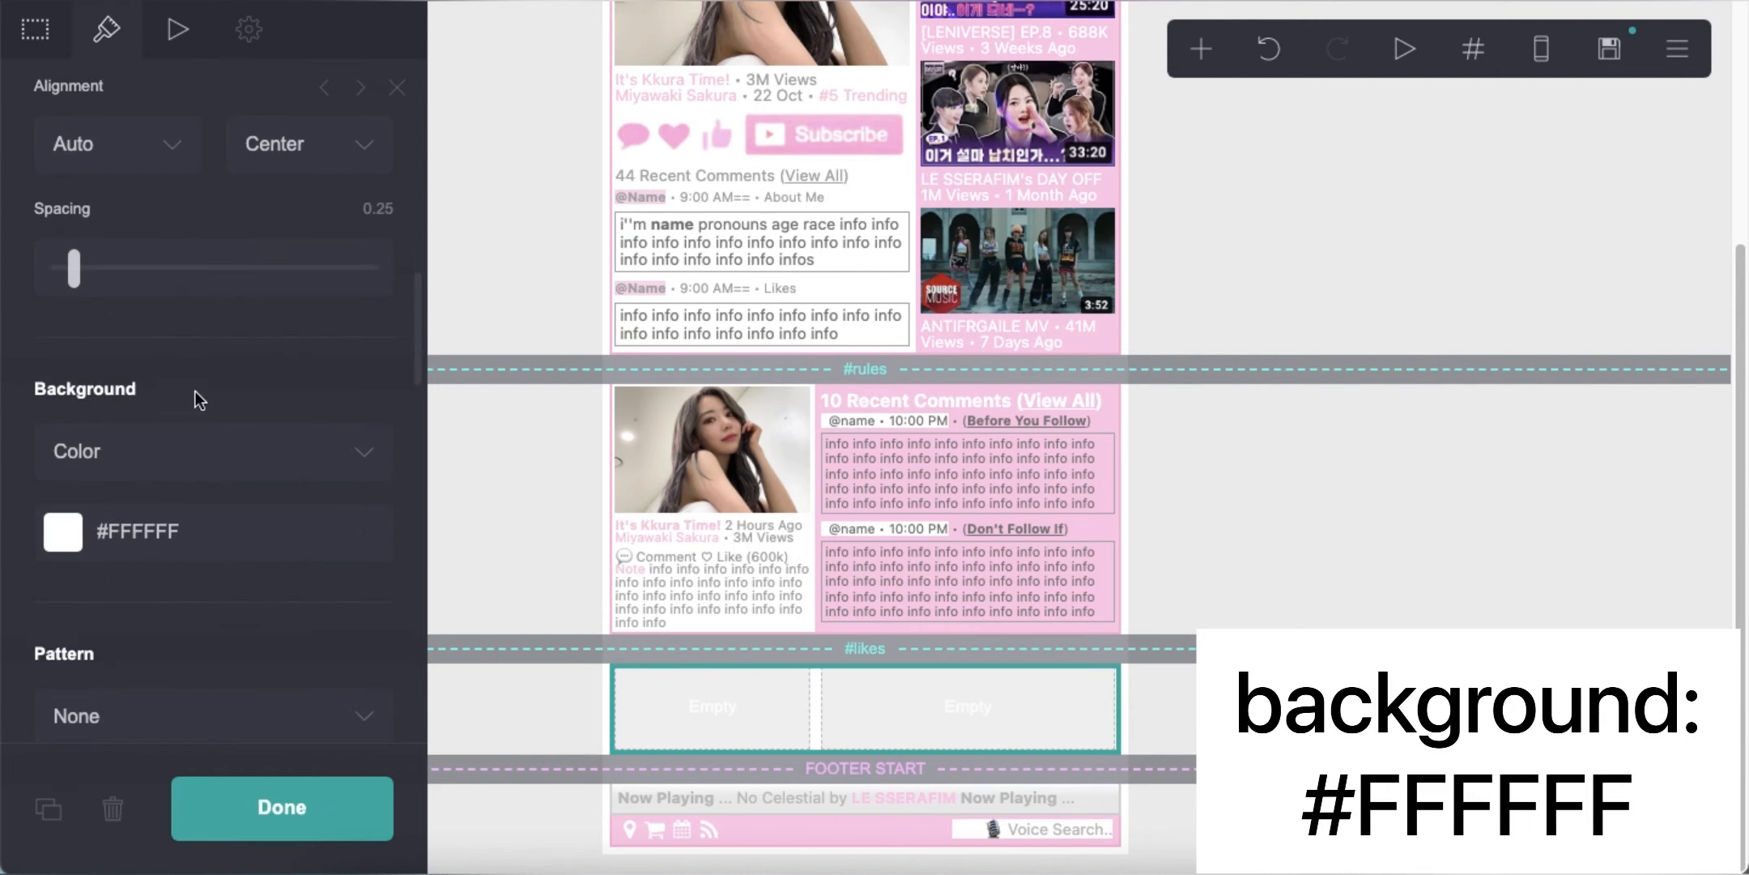
{"action": "scroll", "coordinate": [199, 556], "scroll_direction": "down", "scroll_amount": 5}
{"action": "scroll", "coordinate": [219, 586], "scroll_direction": "down", "scroll_amount": 3}
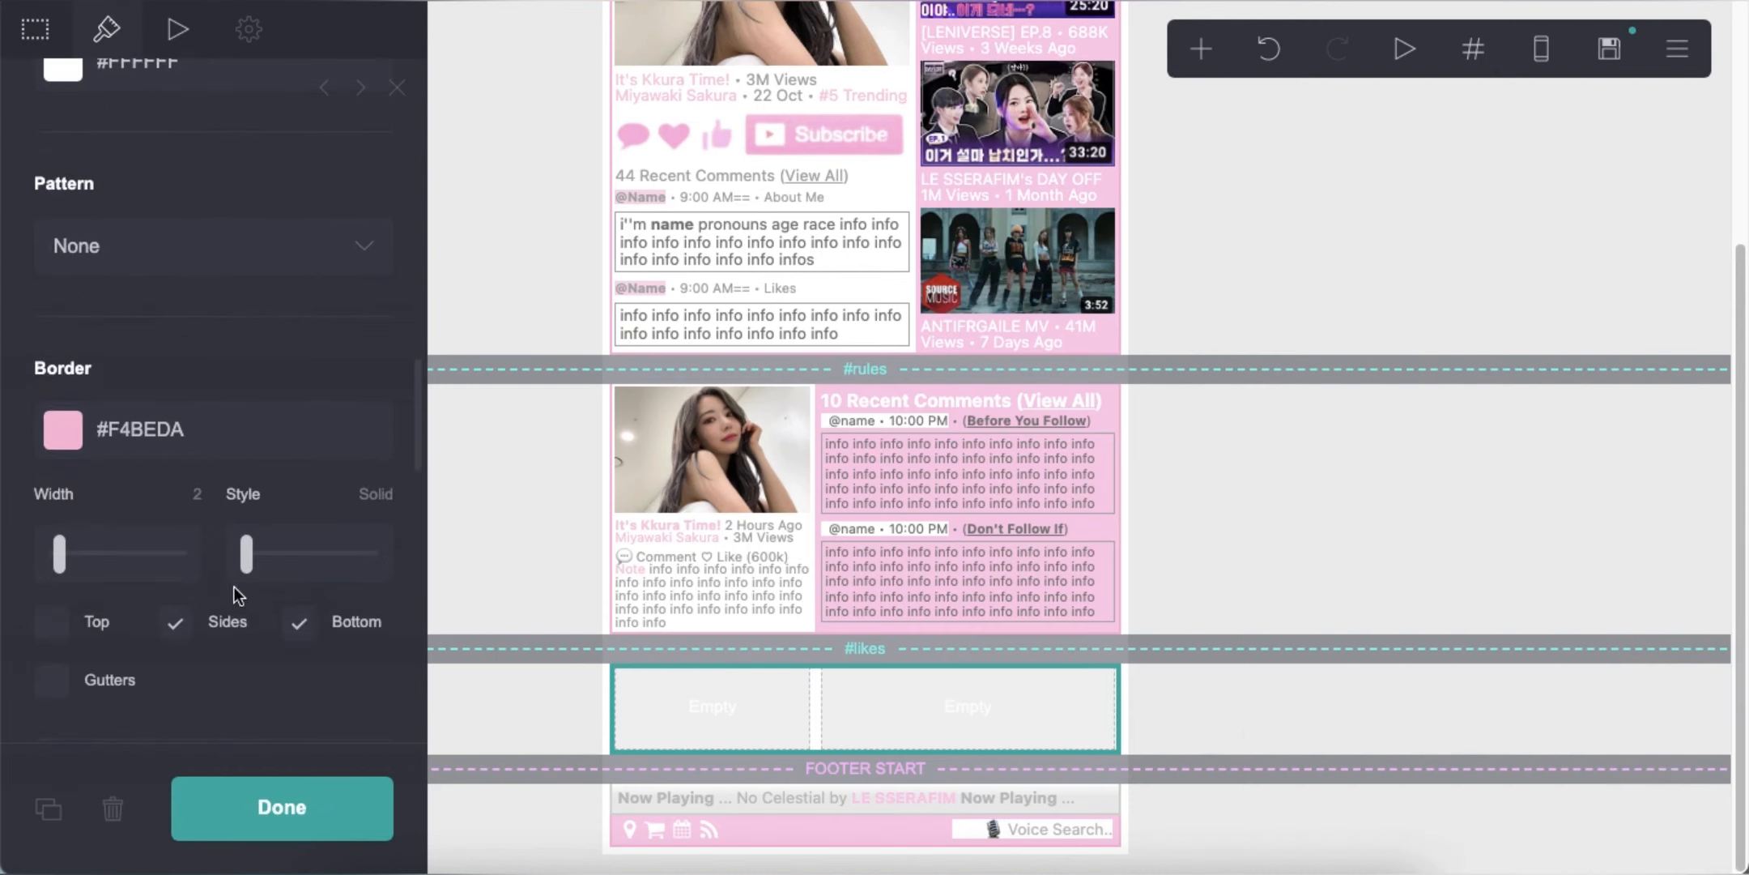
{"action": "left_click", "coordinate": [1214, 711]}
Add a table to the first column of the likes container with the heading "groups ♡".
{"action": "left_click", "coordinate": [1197, 49]}
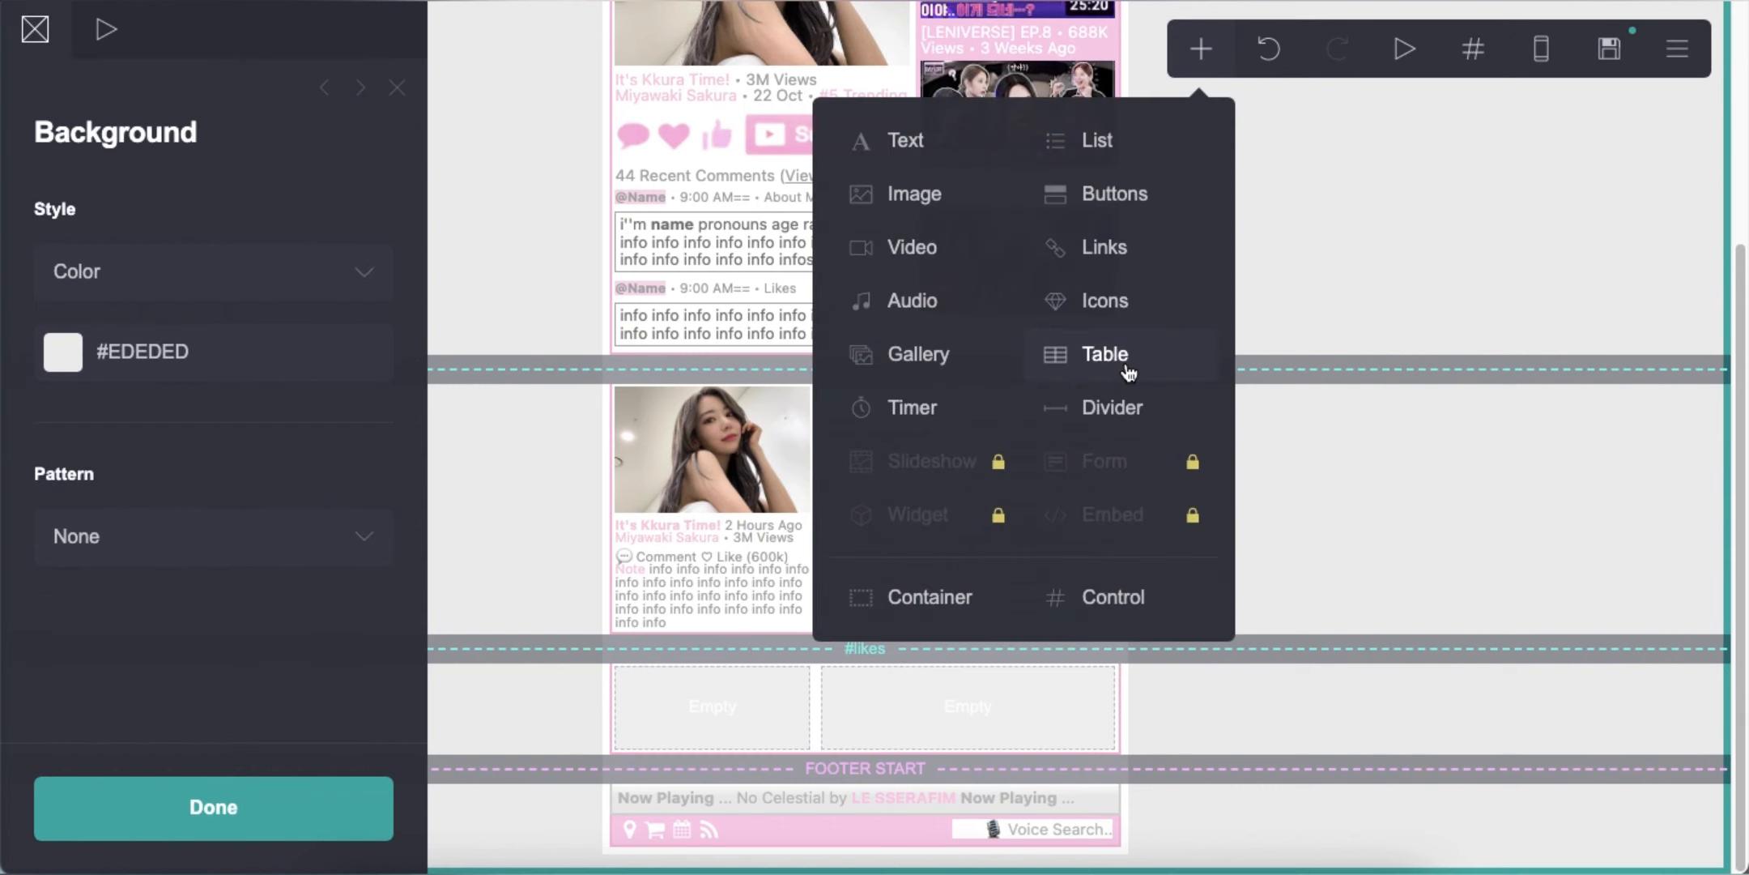
{"action": "left_click", "coordinate": [1110, 356]}
{"action": "left_click_drag", "start_coordinate": [195, 385], "coordinate": [17, 261]}
{"action": "type", "text": "groups ♡"}
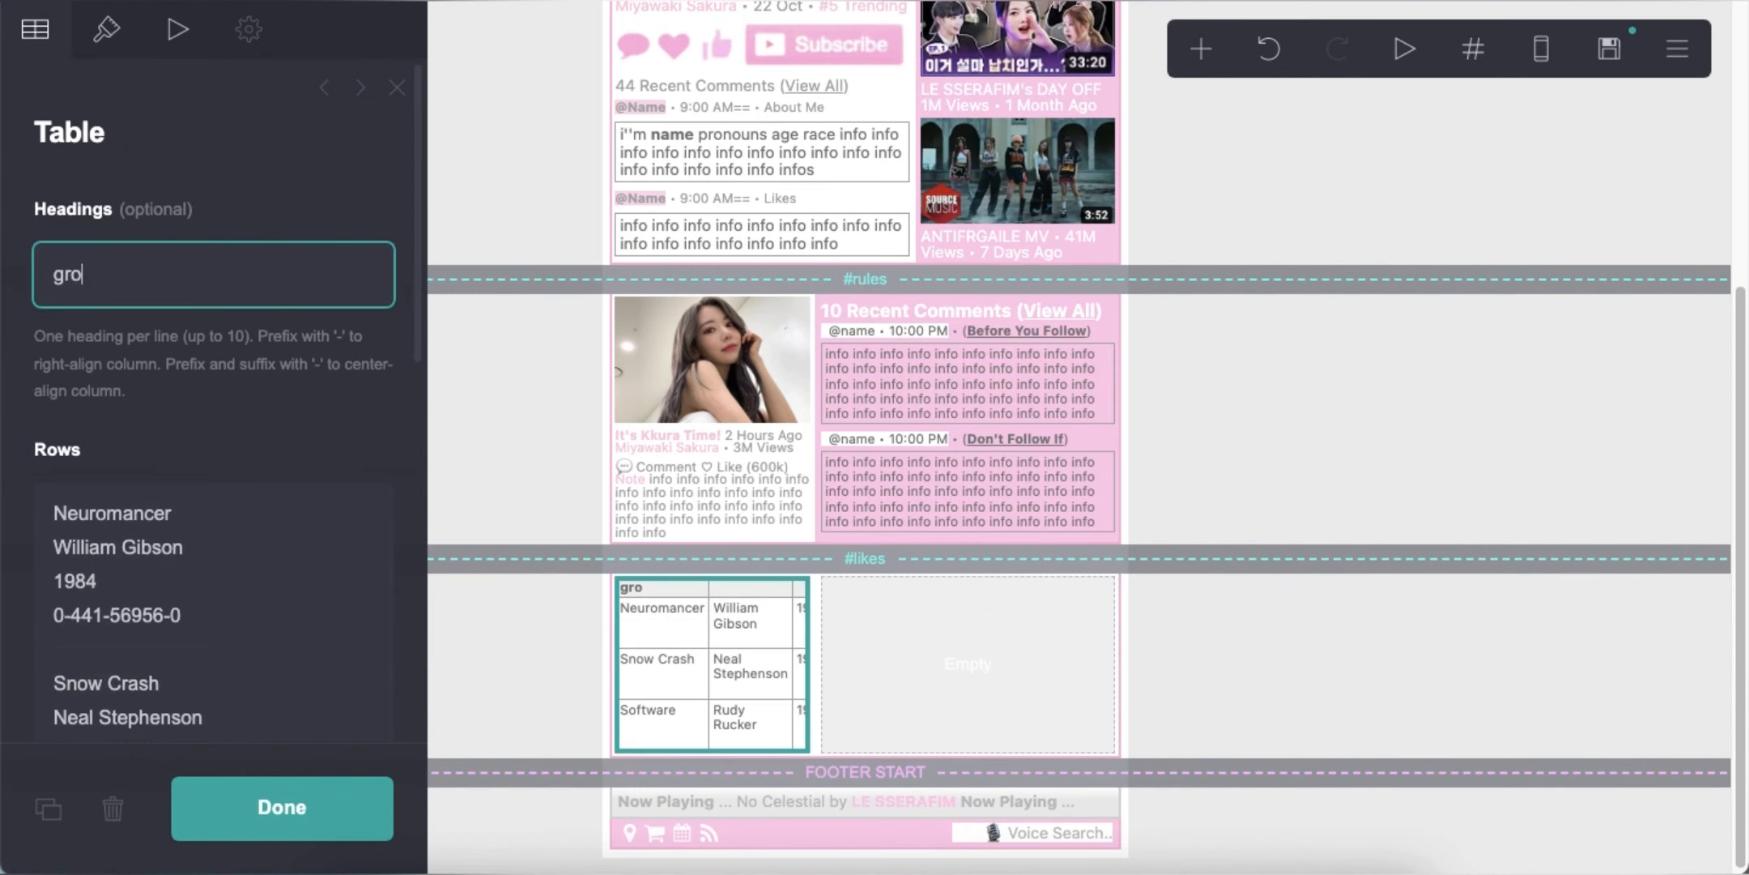
Replace the "groups ♡" table's sample rows with repeated "info" text.
{"action": "left_click", "coordinate": [224, 525]}
{"action": "right_click", "coordinate": [220, 519]}
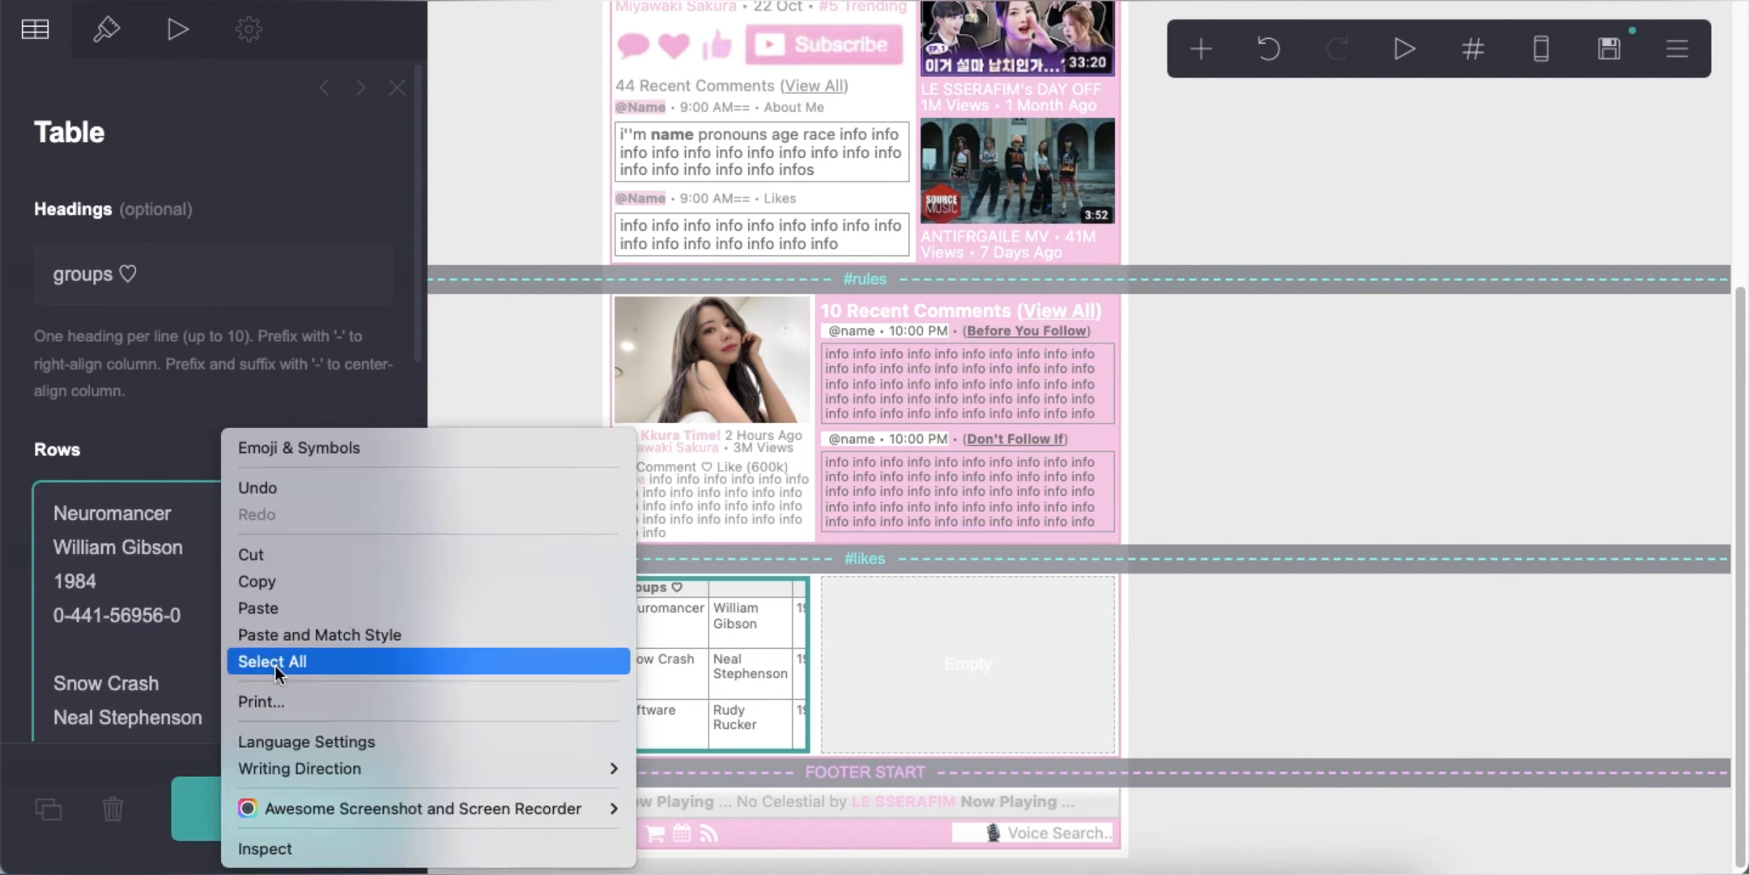
{"action": "left_click", "coordinate": [275, 665]}
{"action": "key", "text": "BackSpace"}
{"action": "key", "text": "super+v"}
{"action": "key", "text": "super+v"}
{"action": "key", "text": "super+v"}
{"action": "key", "text": "super+v"}
Extend the "groups ♡" table's row text with more "info" words while checking it in the mobile layout.
{"action": "left_click", "coordinate": [106, 29]}
{"action": "left_click", "coordinate": [35, 29]}
{"action": "left_click", "coordinate": [1542, 50]}
{"action": "left_click", "coordinate": [364, 623]}
{"action": "type", "text": "fo info info info"}
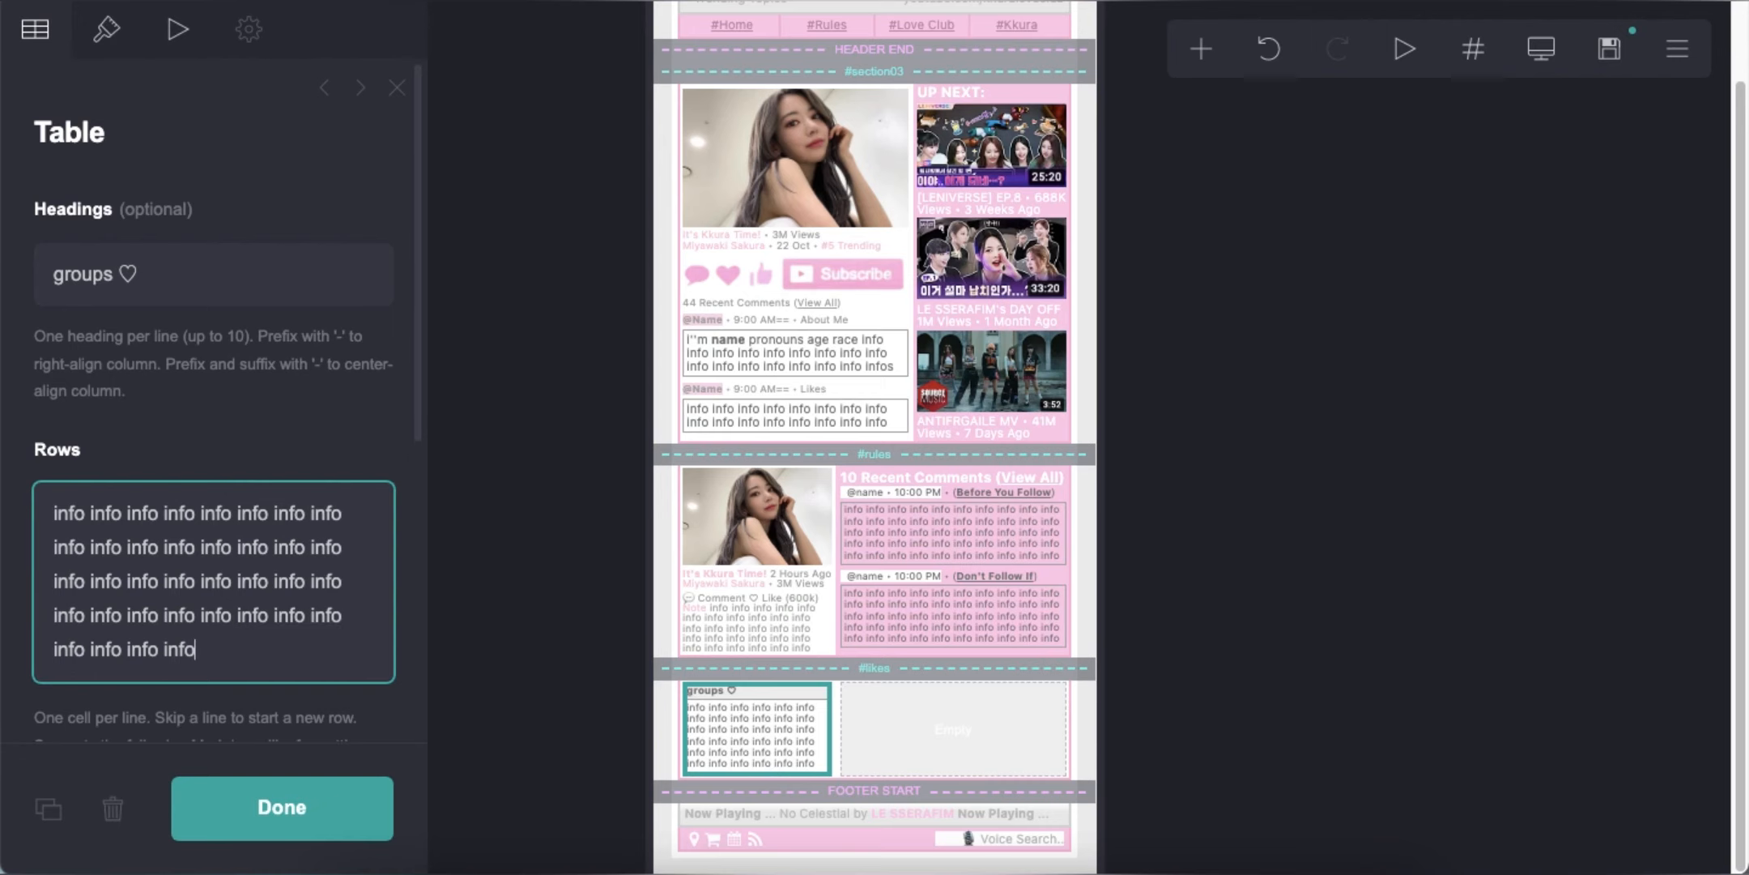
{"action": "left_click", "coordinate": [1541, 50]}
{"action": "left_click", "coordinate": [1296, 734]}
Add a text element to the second likes column with the bold title "fav boys: ♡__♡" followed by repeated "info" text.
{"action": "left_click", "coordinate": [1201, 49]}
{"action": "left_click", "coordinate": [890, 144]}
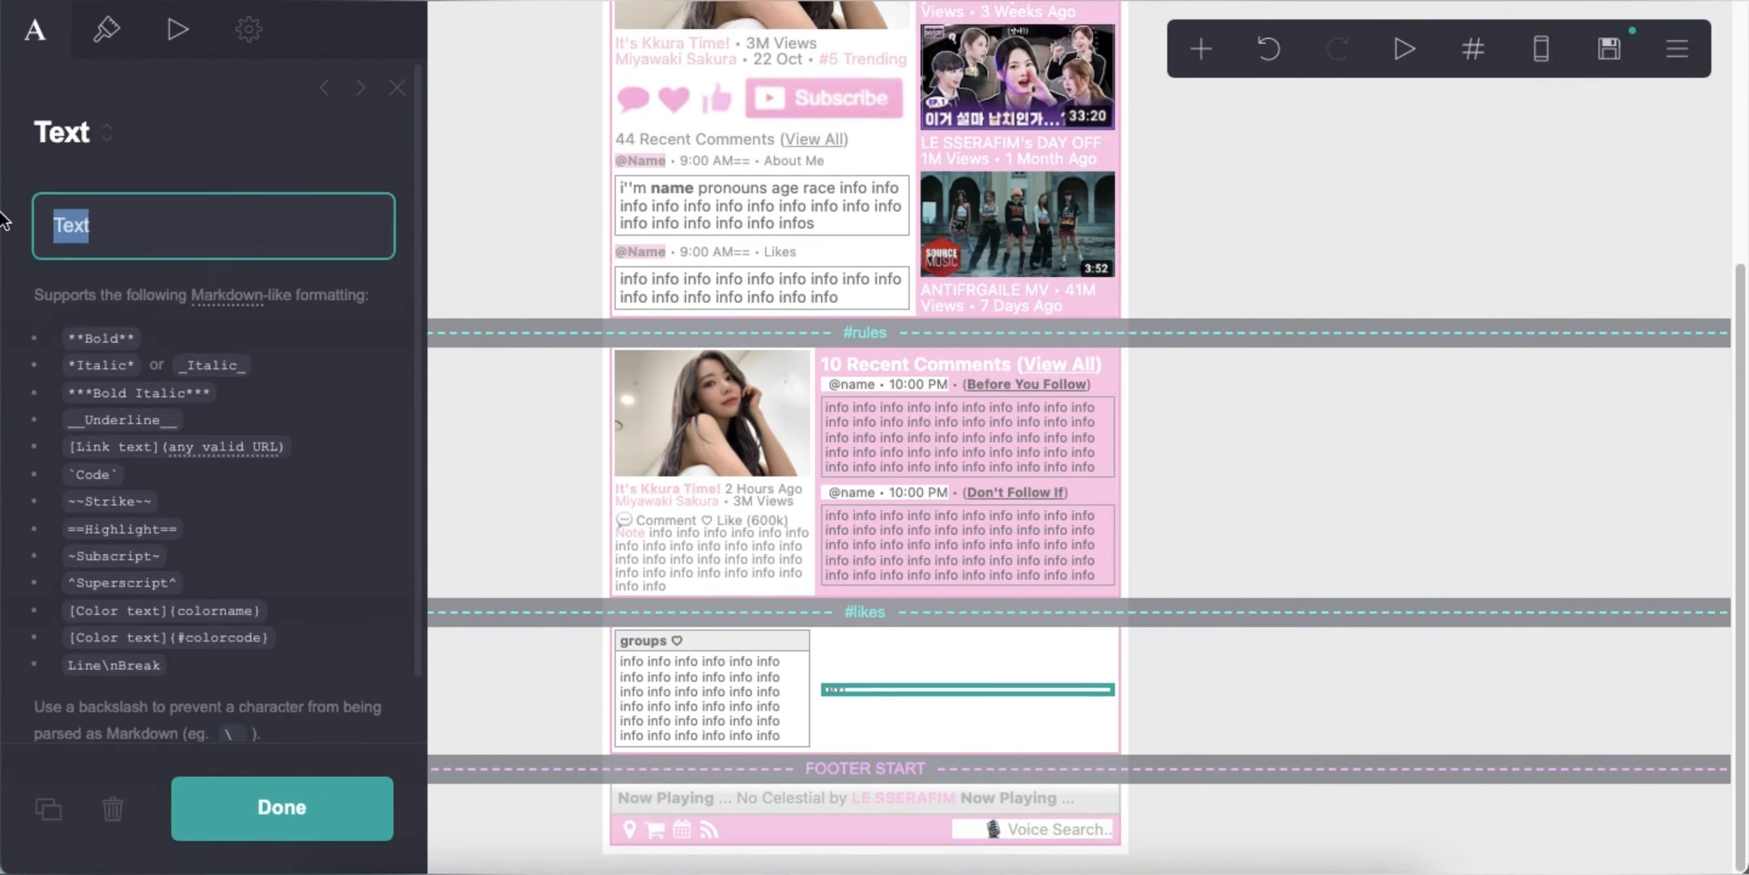
{"action": "type", "text": "**fav boys"}
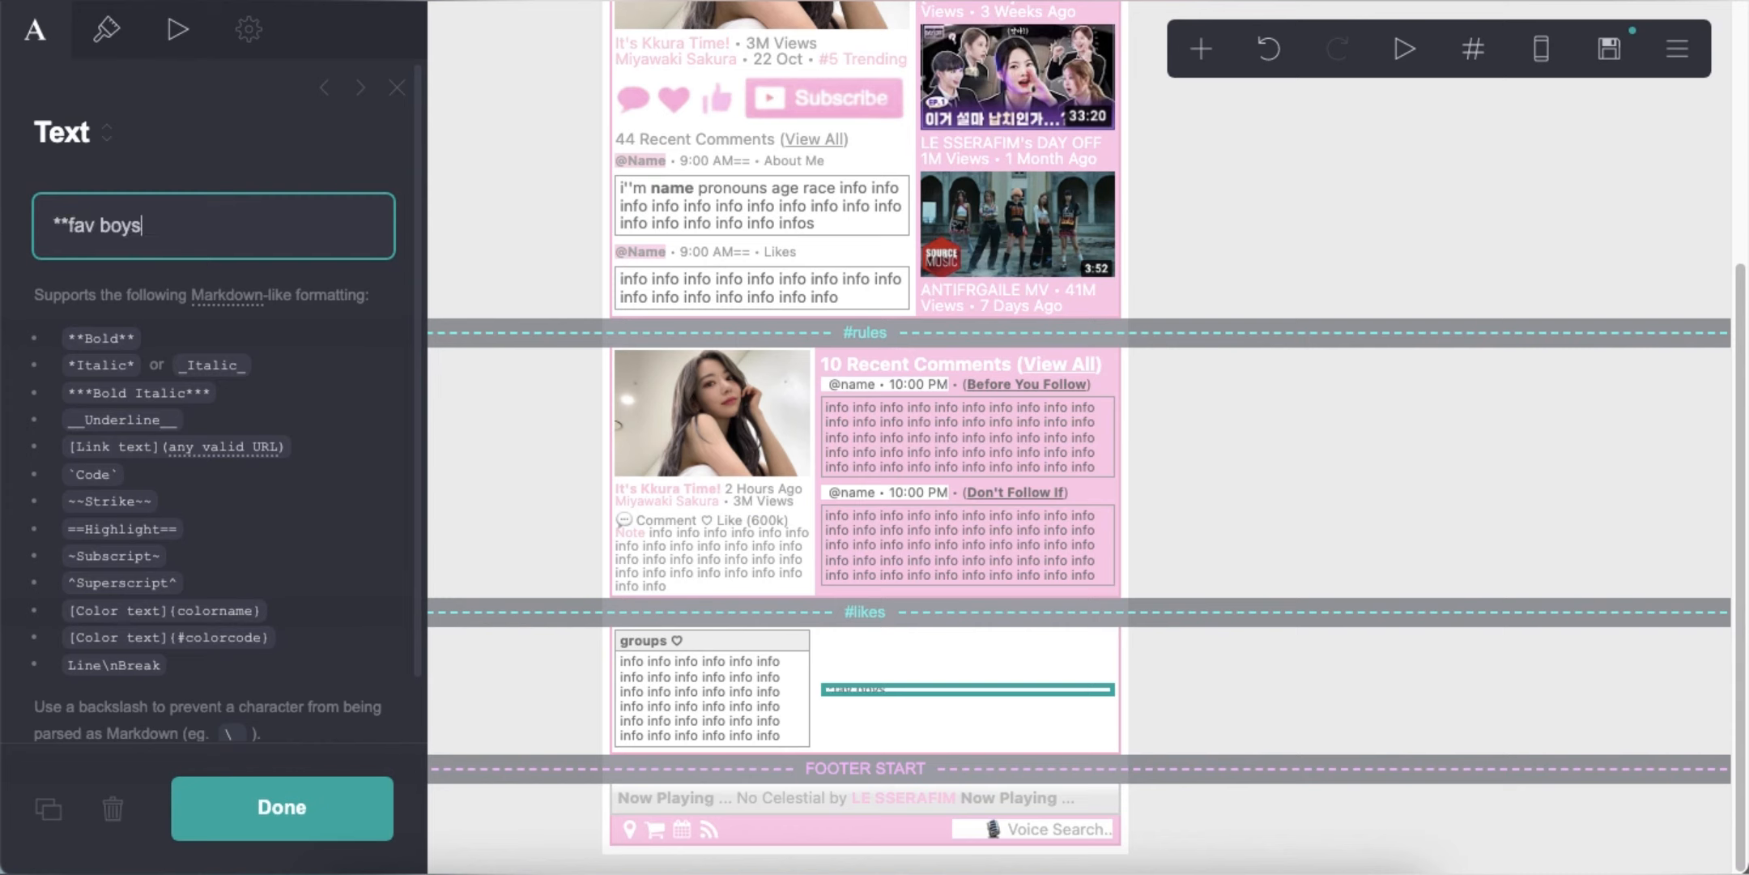
{"action": "type", "text": ": ♡__♡**"}
{"action": "key", "text": "Return"}
{"action": "type", "text": "info info info info info info info info info info info info info info info info info info info info info info info info info info info info info info info info info info info info info info info info info info info info info info info info info info info info info info info info info info info info info info info info "}
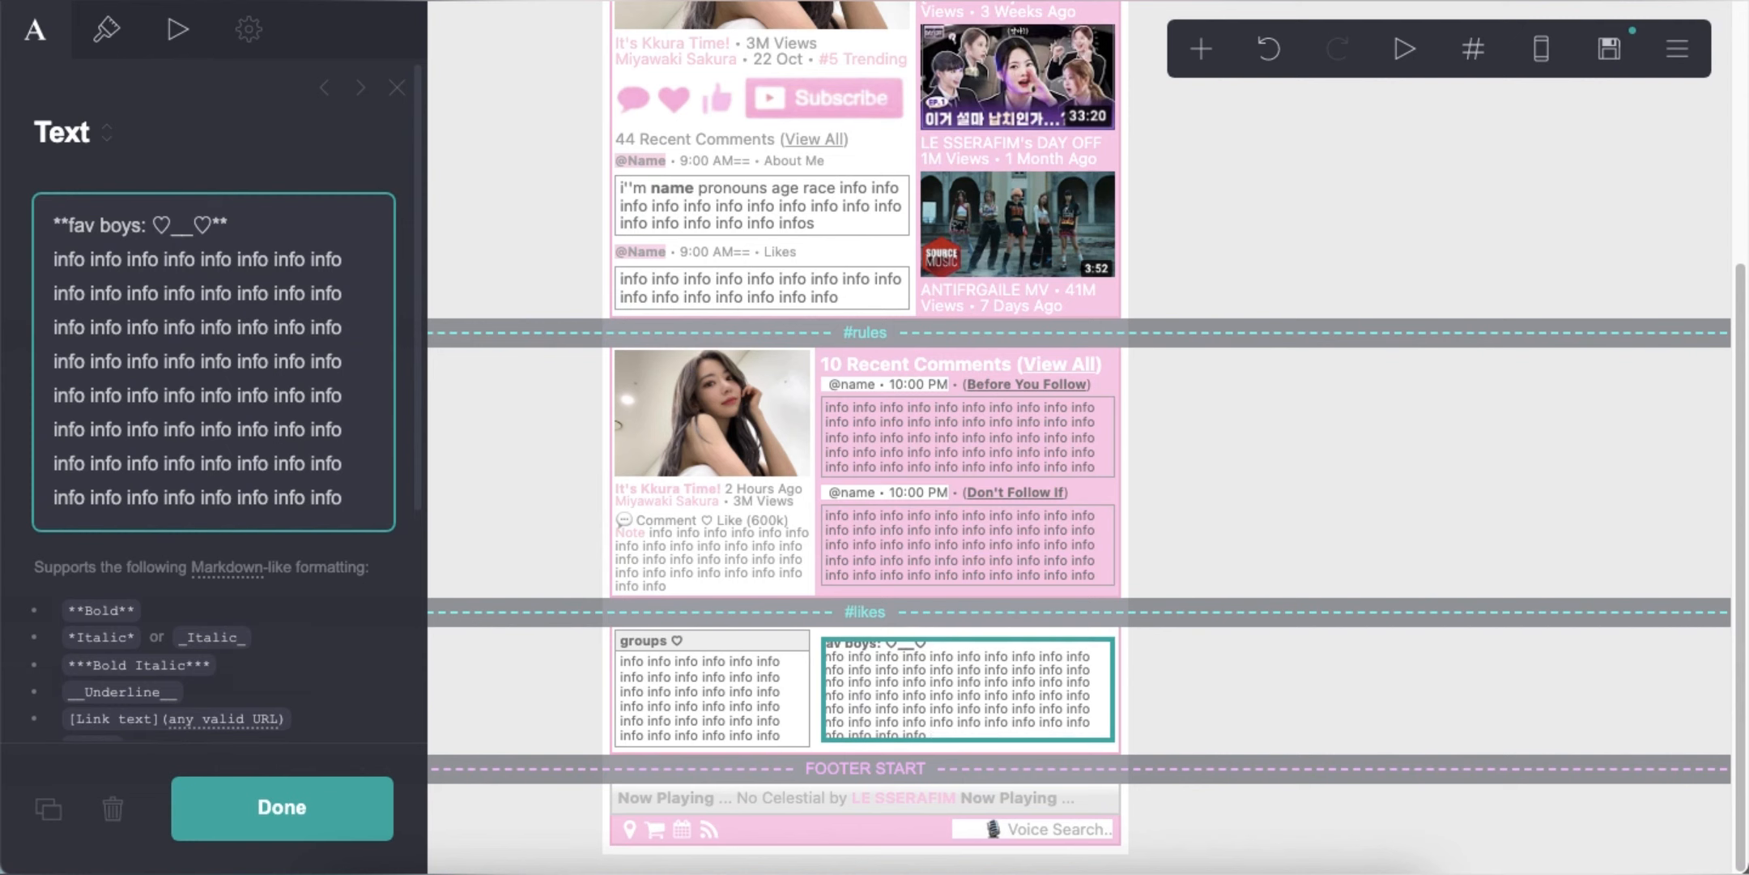
{"action": "type", "text": "info info info info info info info info info info info info info info info info info info"}
{"action": "left_click", "coordinate": [1138, 691]}
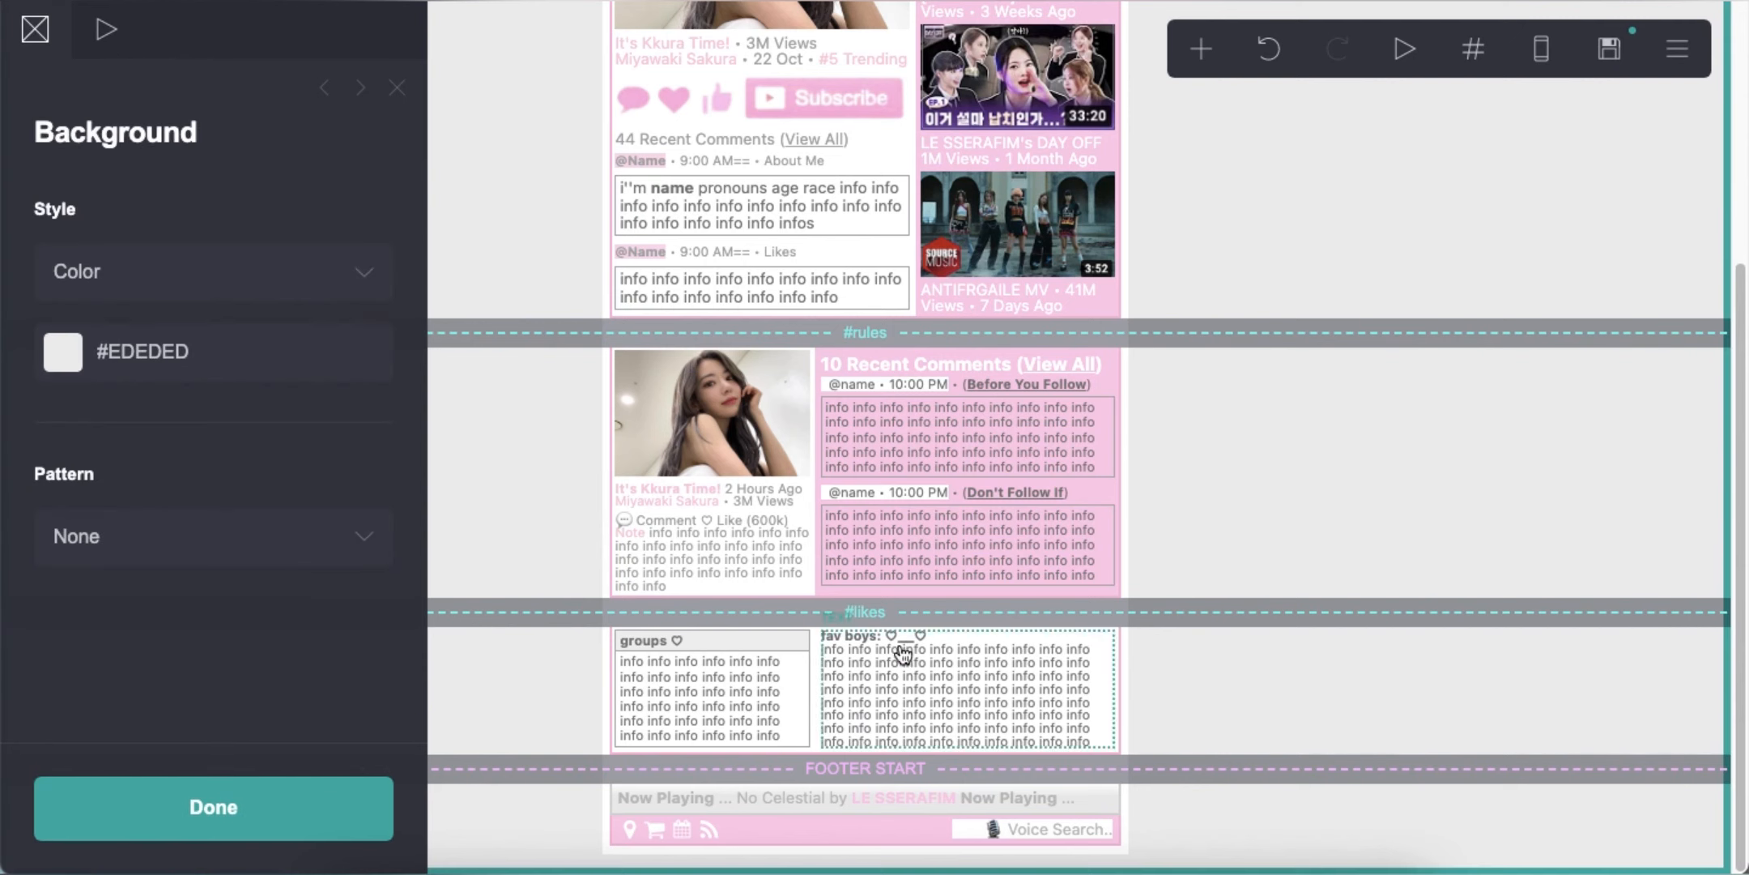
Shorten the "fav boys" text by deleting the surplus "info" words at its end.
{"action": "left_click", "coordinate": [1038, 648]}
{"action": "left_click_drag", "start_coordinate": [342, 566], "coordinate": [87, 518]}
{"action": "key", "text": "BackSpace"}
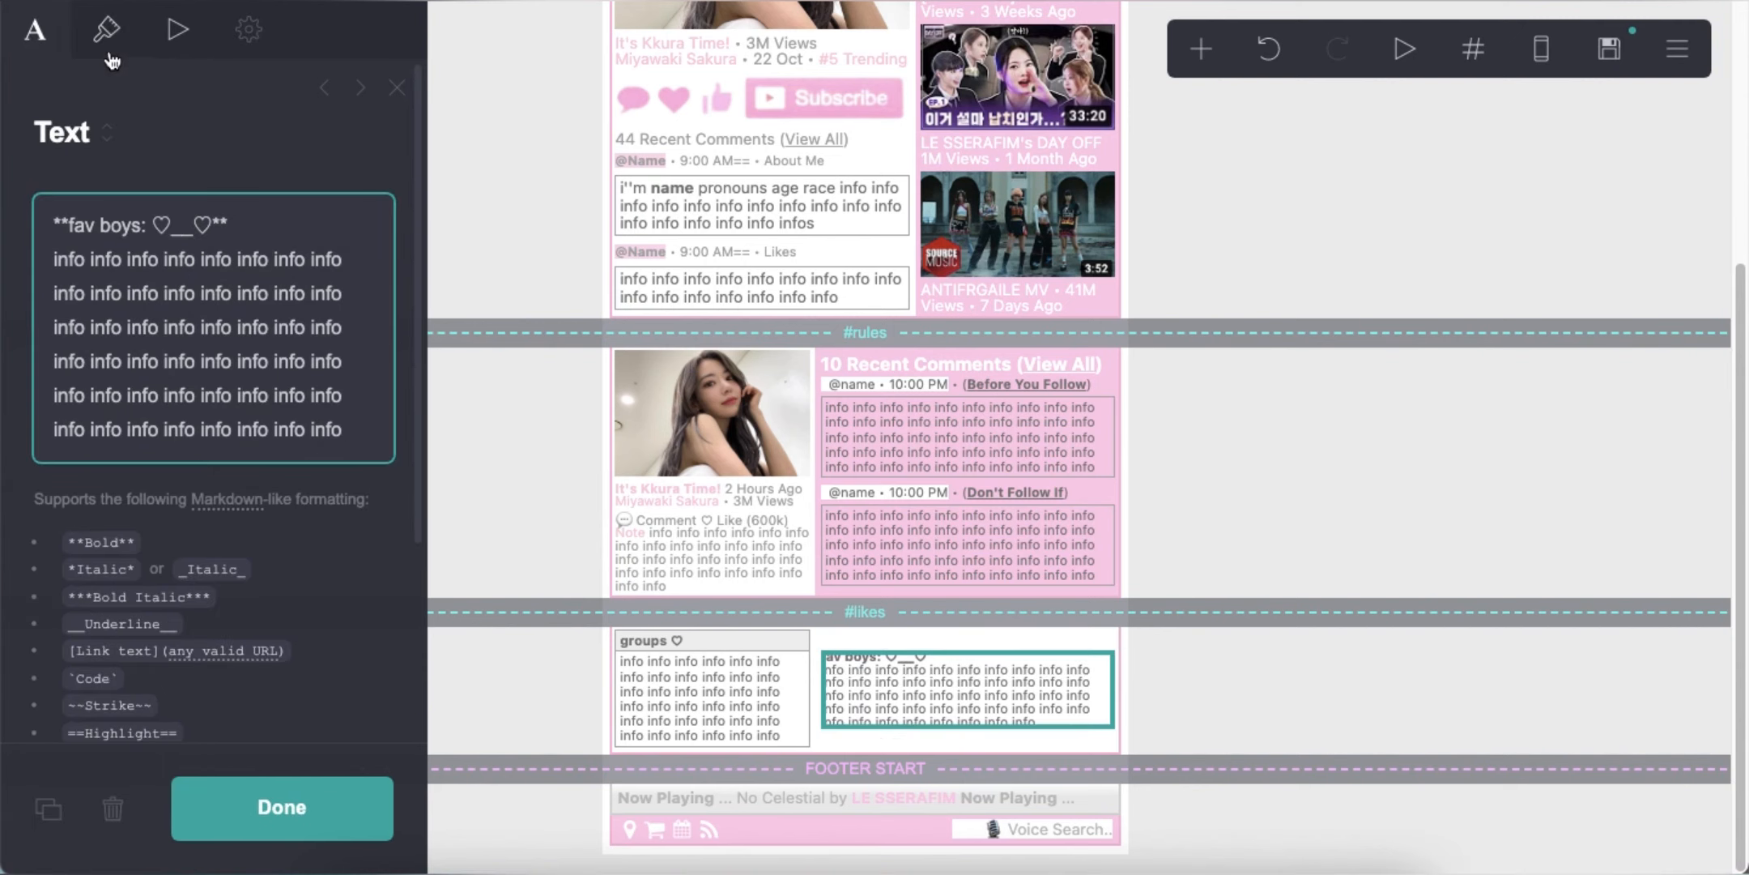
Set the "fav boys" text's line spacing to 1.25.
{"action": "left_click", "coordinate": [112, 41]}
{"action": "scroll", "coordinate": [218, 500], "scroll_direction": "down", "scroll_amount": 5}
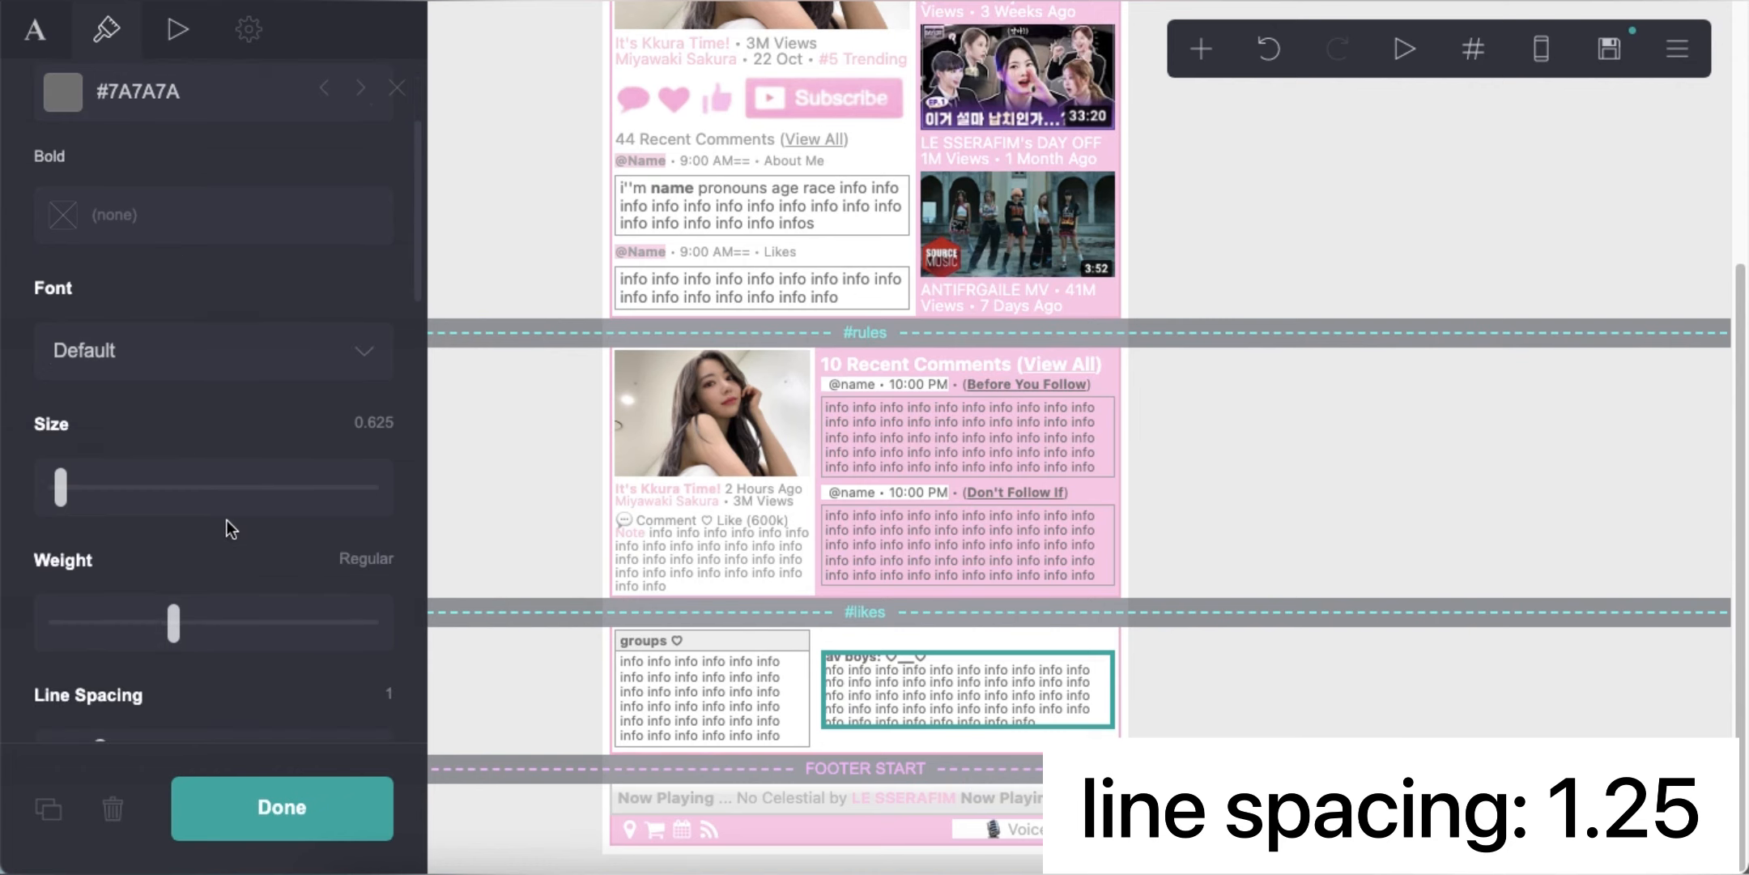
{"action": "left_click", "coordinate": [375, 555]}
{"action": "type", "text": "1.25"}
{"action": "key", "text": "Return"}
{"action": "scroll", "coordinate": [238, 544], "scroll_direction": "down", "scroll_amount": 10}
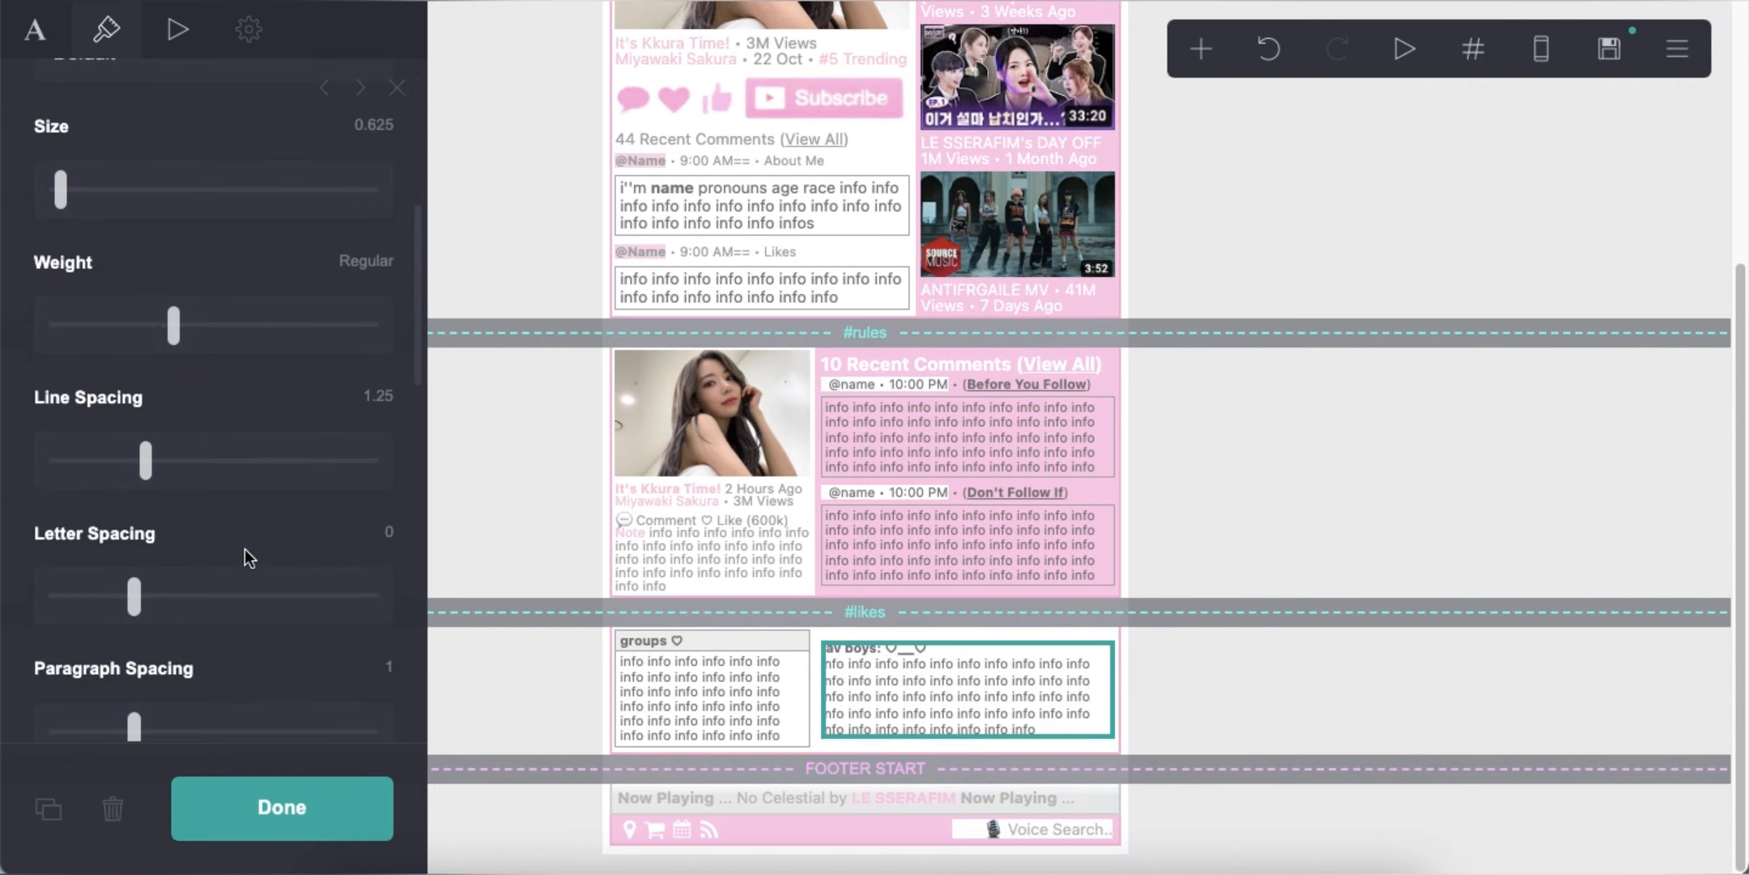
{"action": "scroll", "coordinate": [212, 523], "scroll_direction": "up", "scroll_amount": 15}
Add an "x" at the end of the "fav boys" text's last line.
{"action": "left_click", "coordinate": [52, 49]}
{"action": "type", "text": "x"}
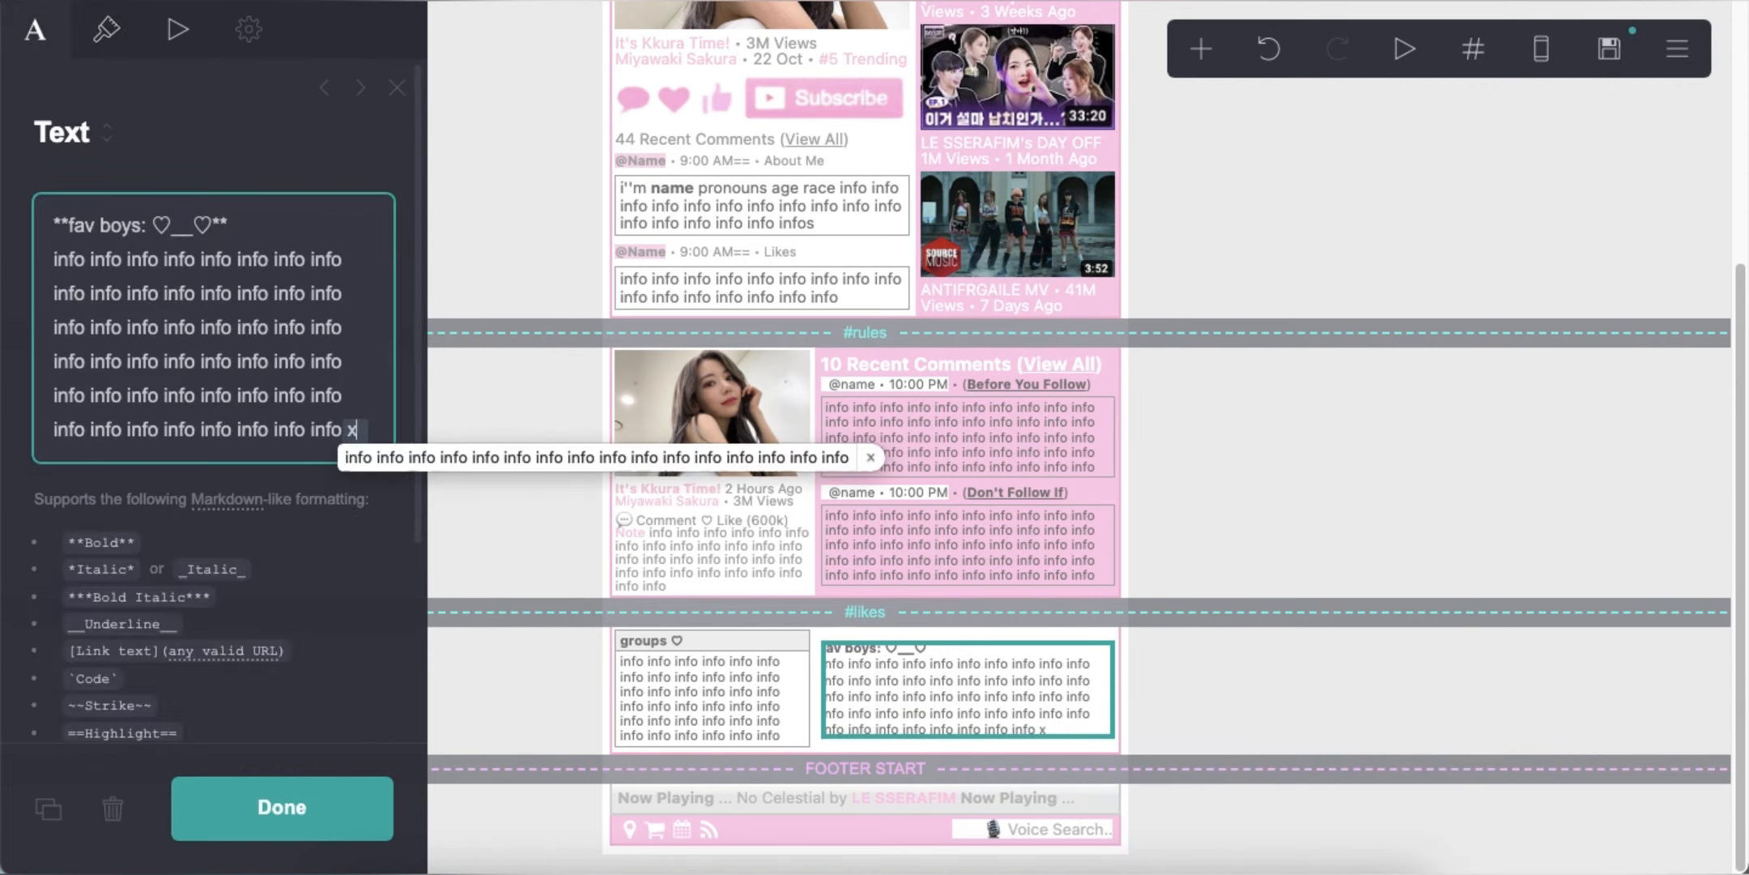